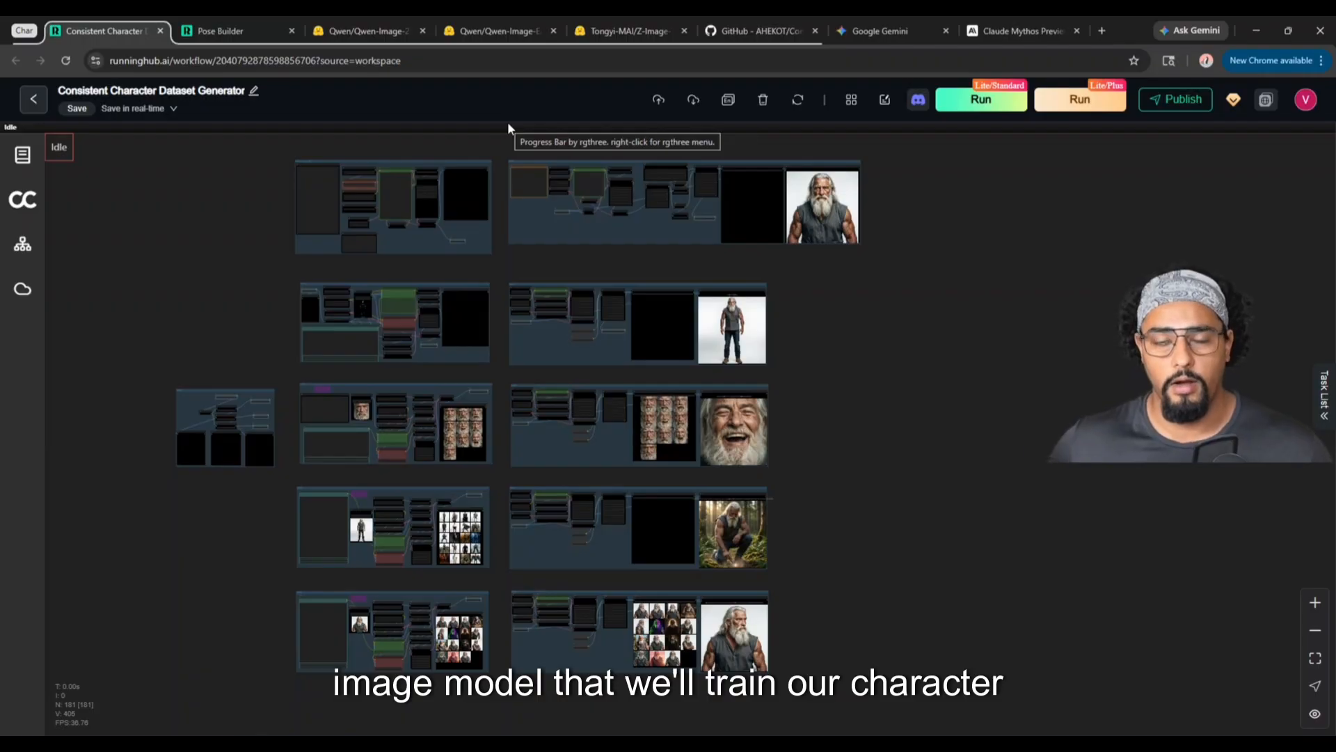
Step: Read through the Qwen-Image-2512 model card on Hugging Face
click(395, 30)
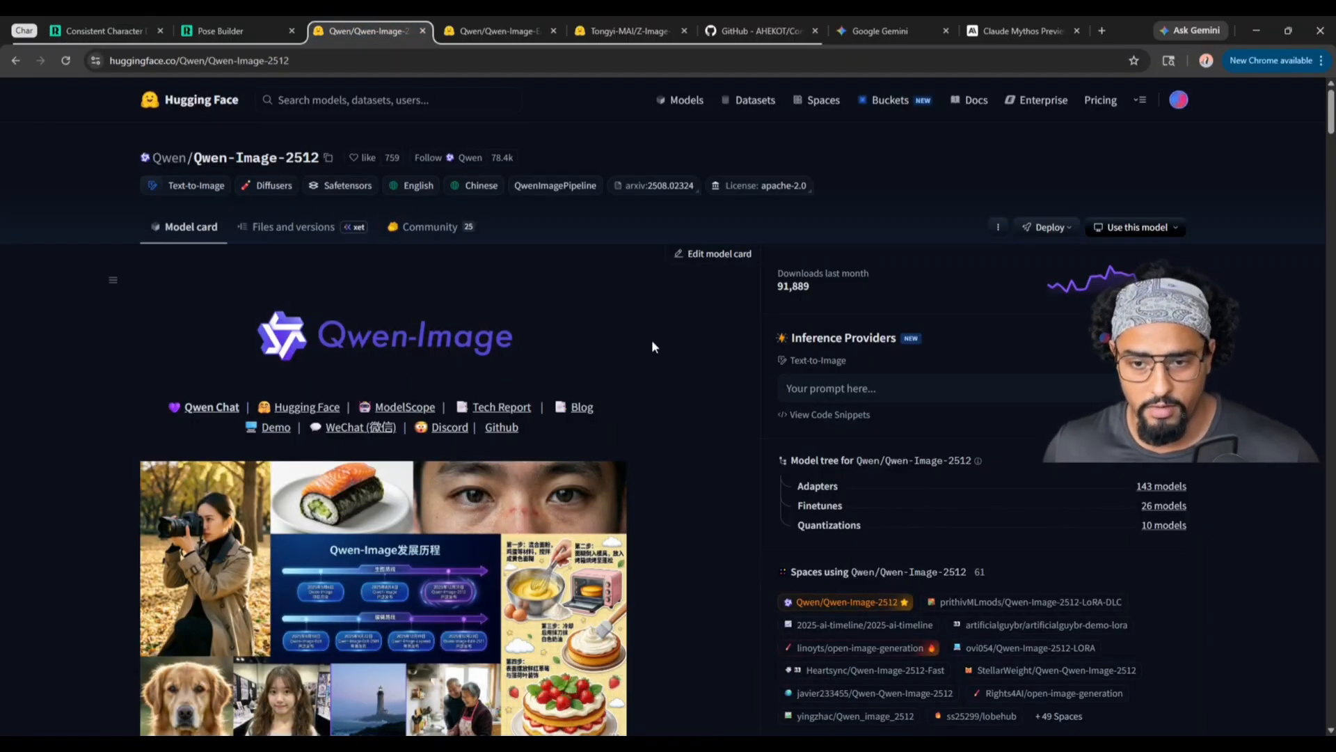
scroll(82, 220, down, 15)
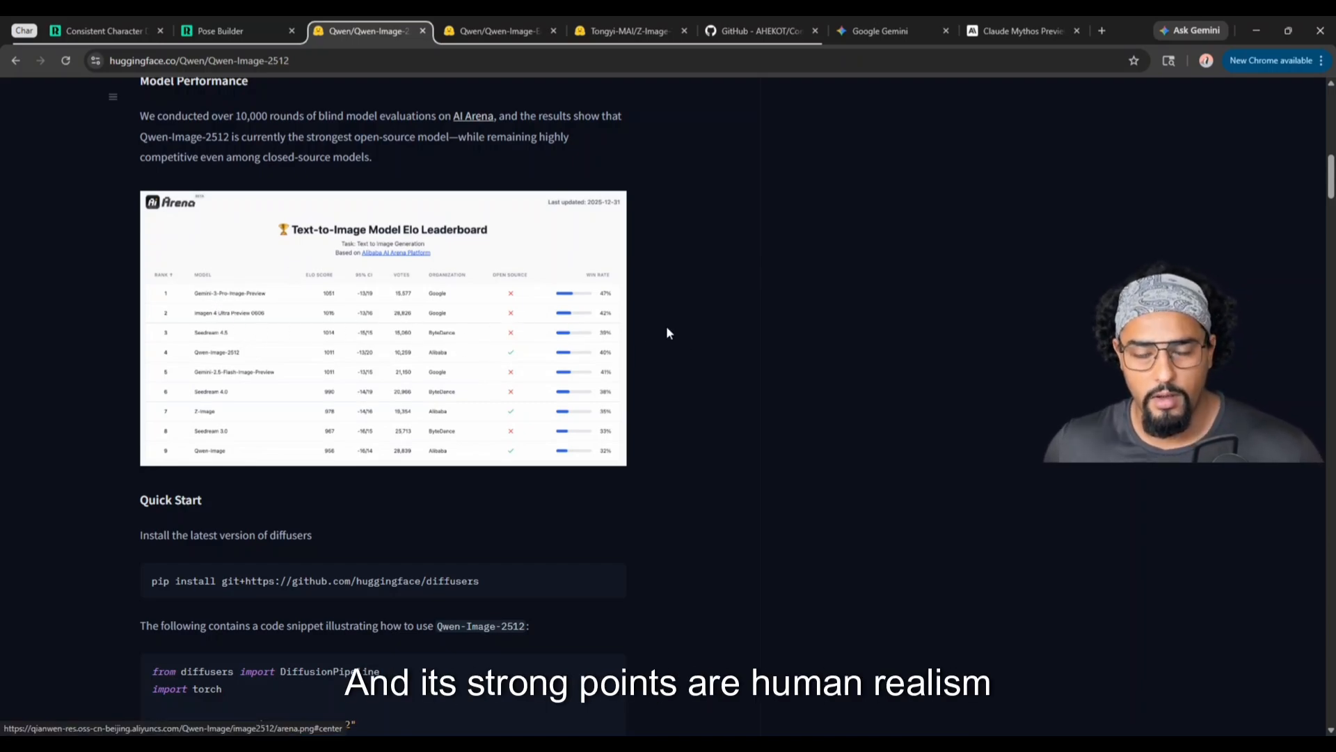
scroll(666, 341, down, 20)
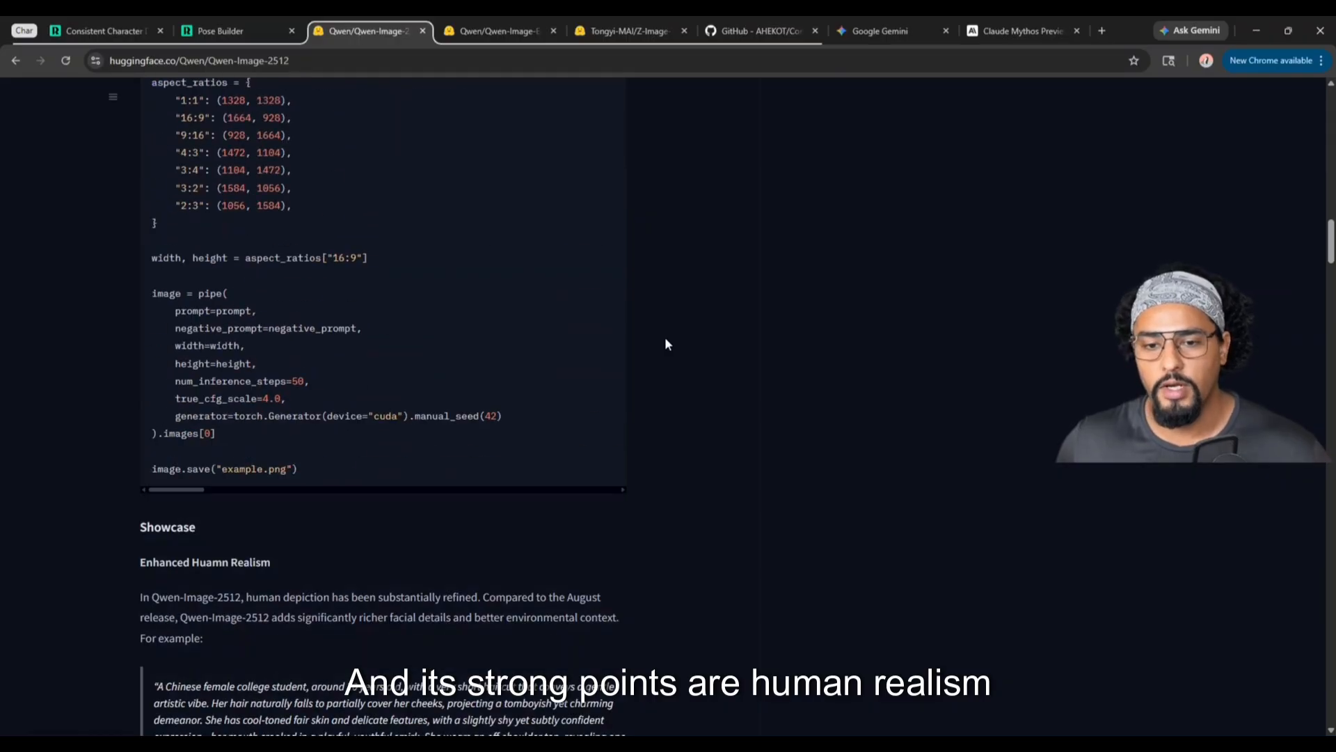
scroll(666, 343, down, 12)
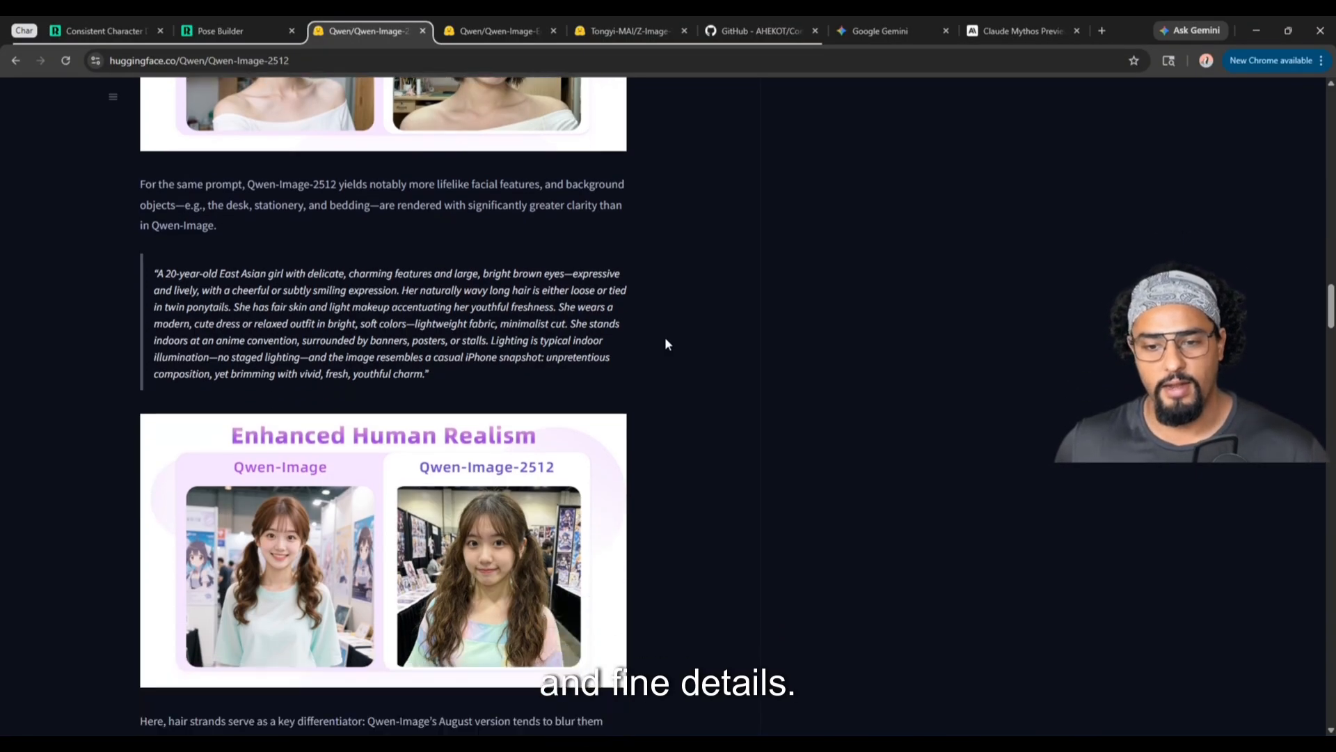
scroll(666, 342, down, 12)
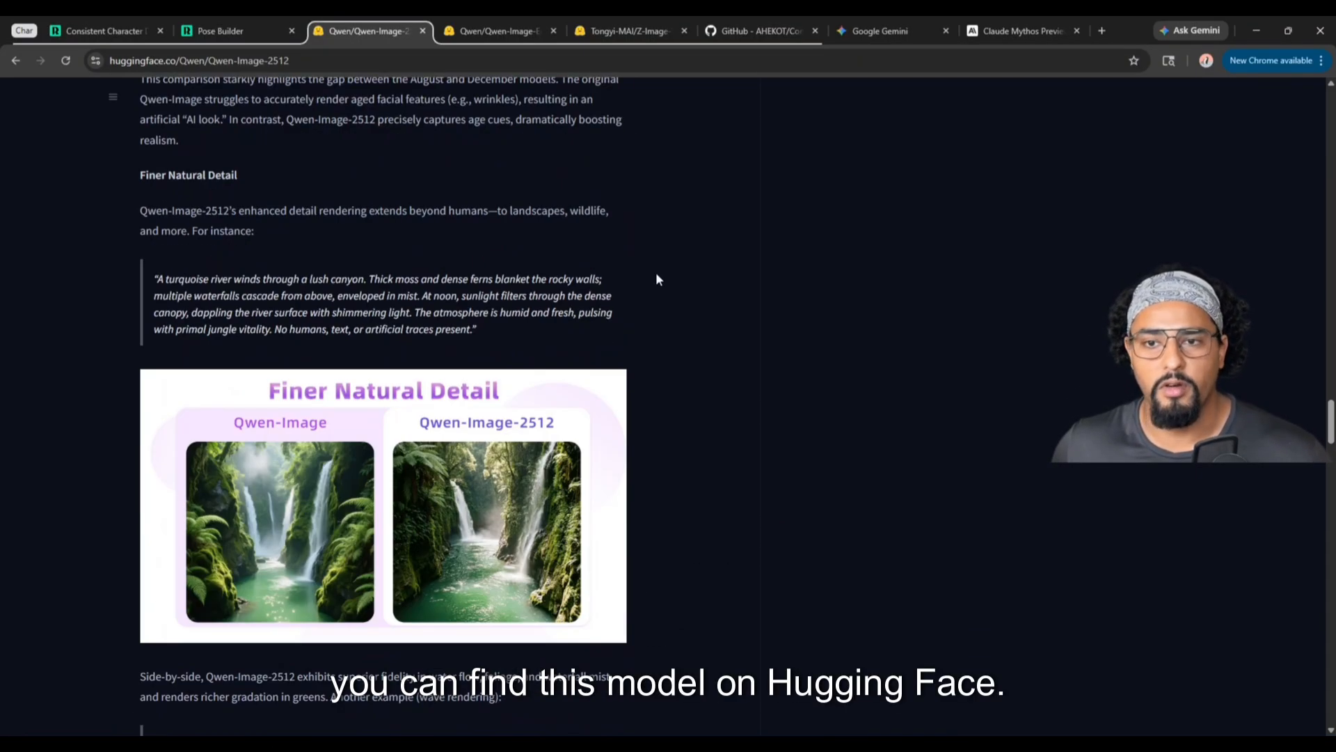
scroll(393, 193, up, 8)
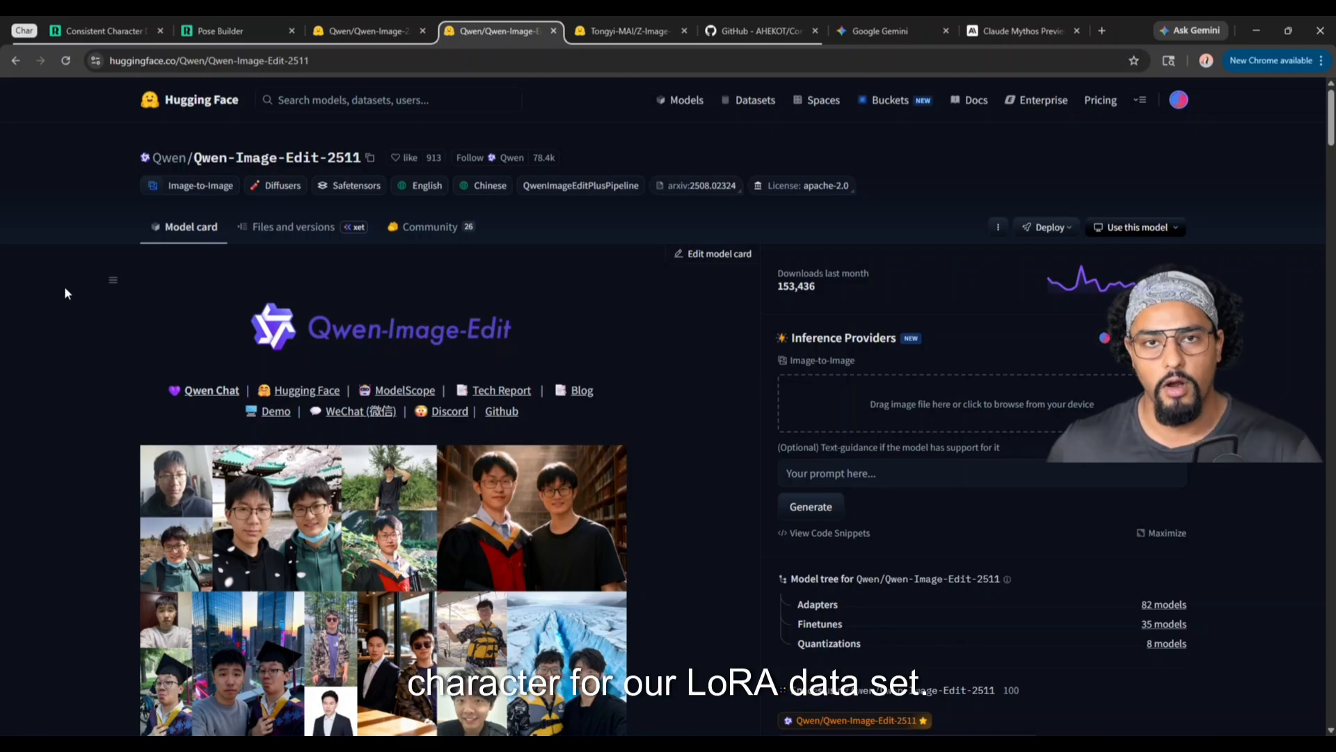
scroll(65, 286, down, 7)
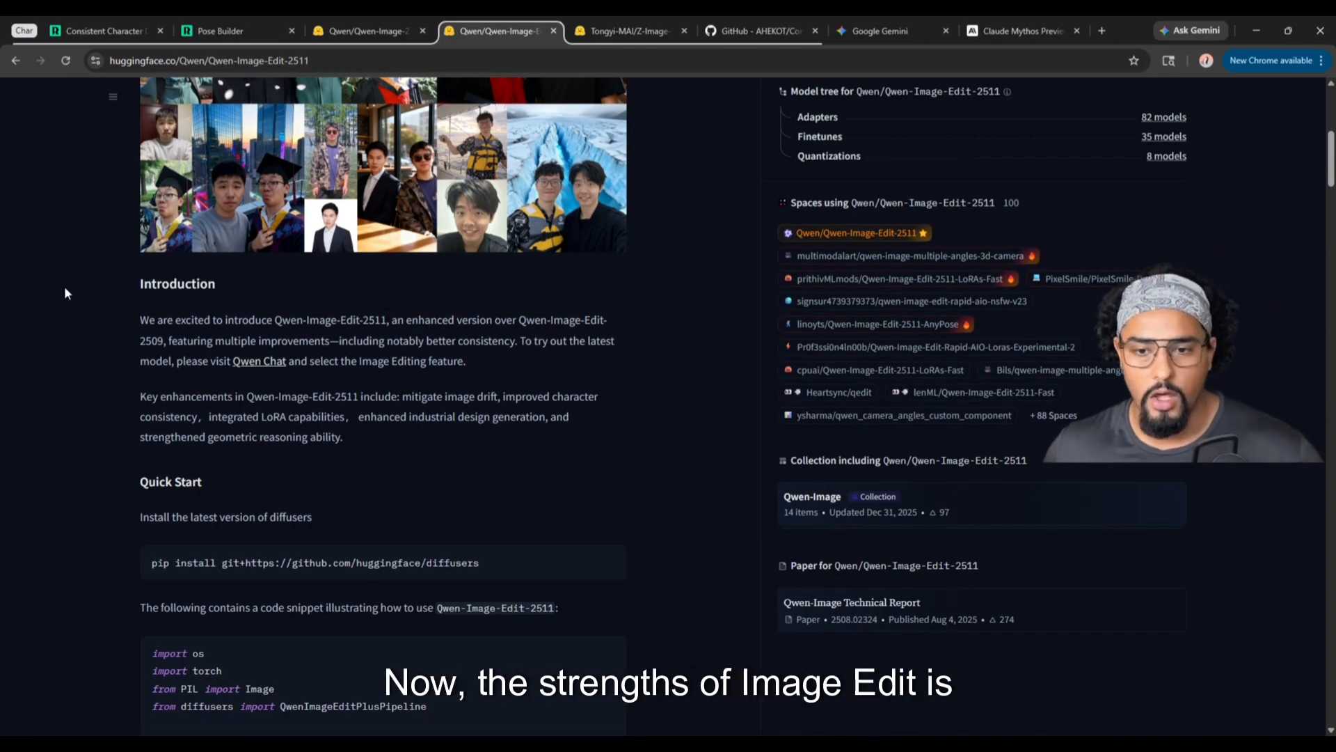
scroll(64, 288, down, 10)
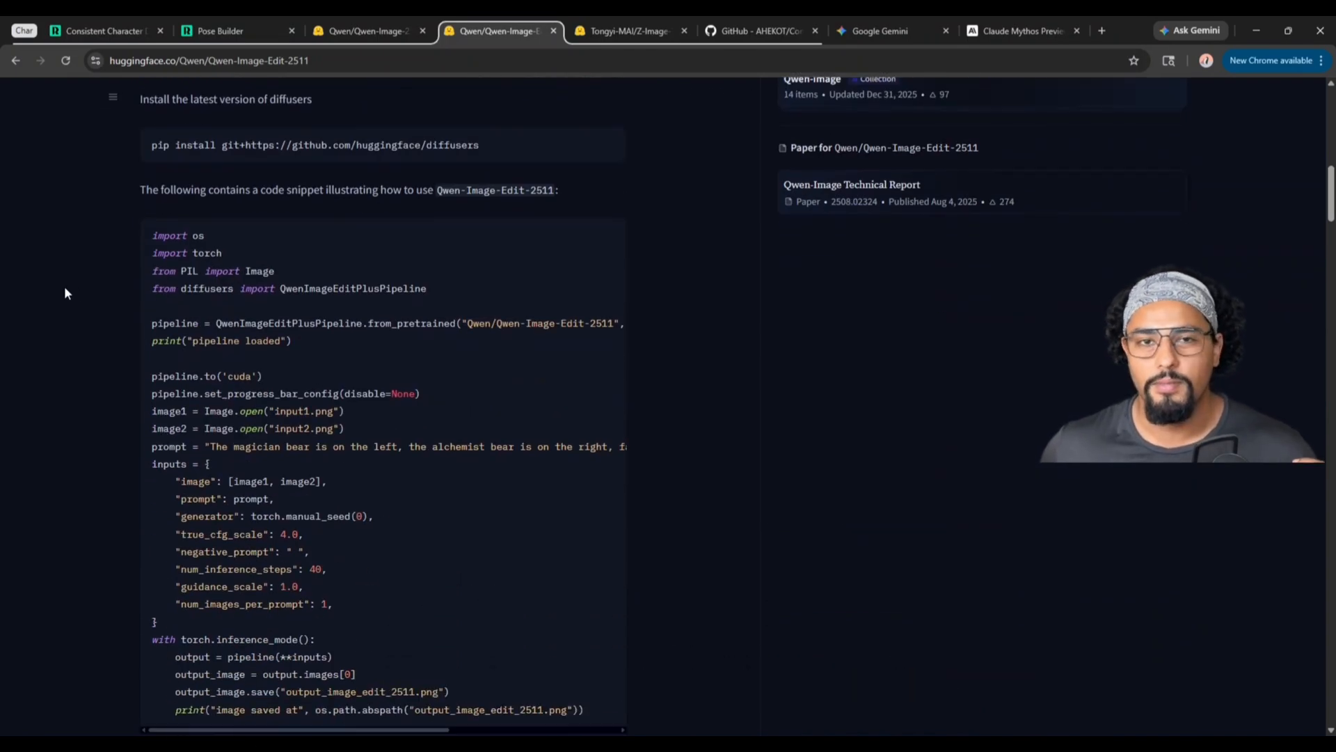
scroll(65, 287, down, 10)
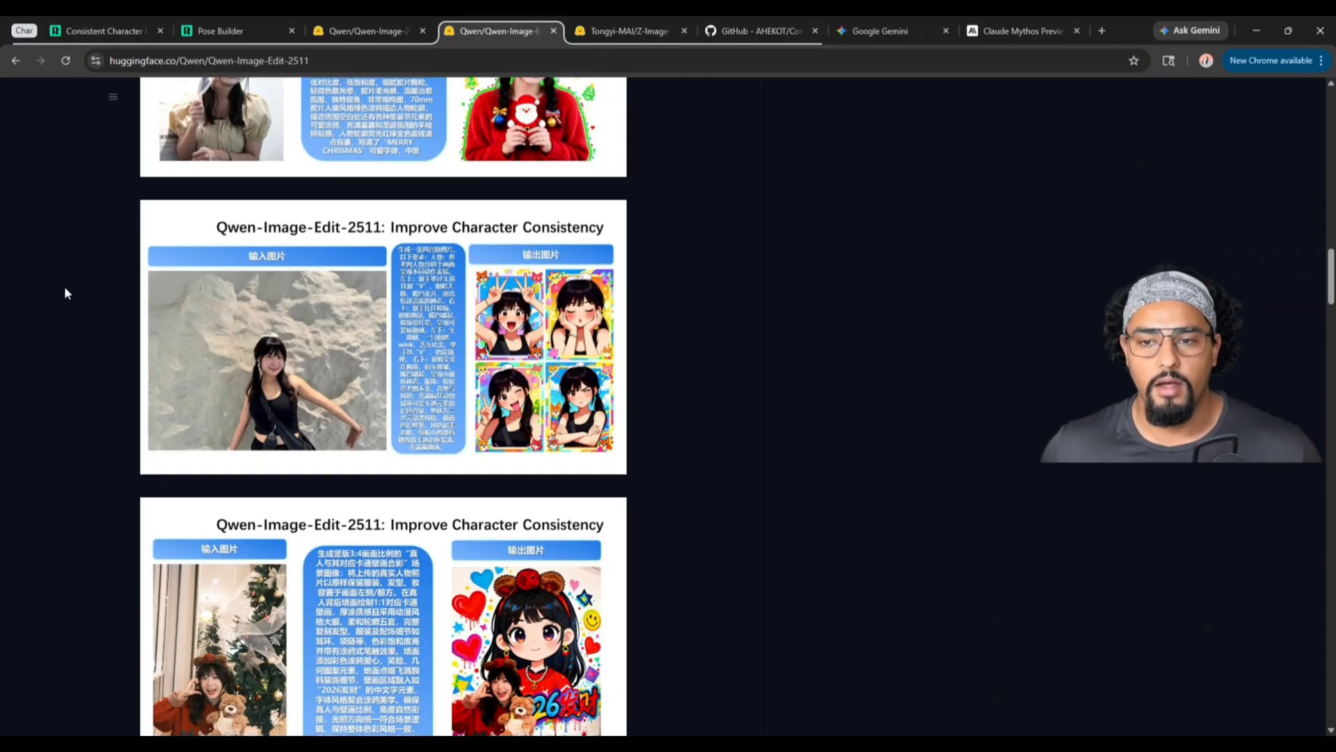
scroll(64, 287, down, 6)
scroll(64, 293, down, 6)
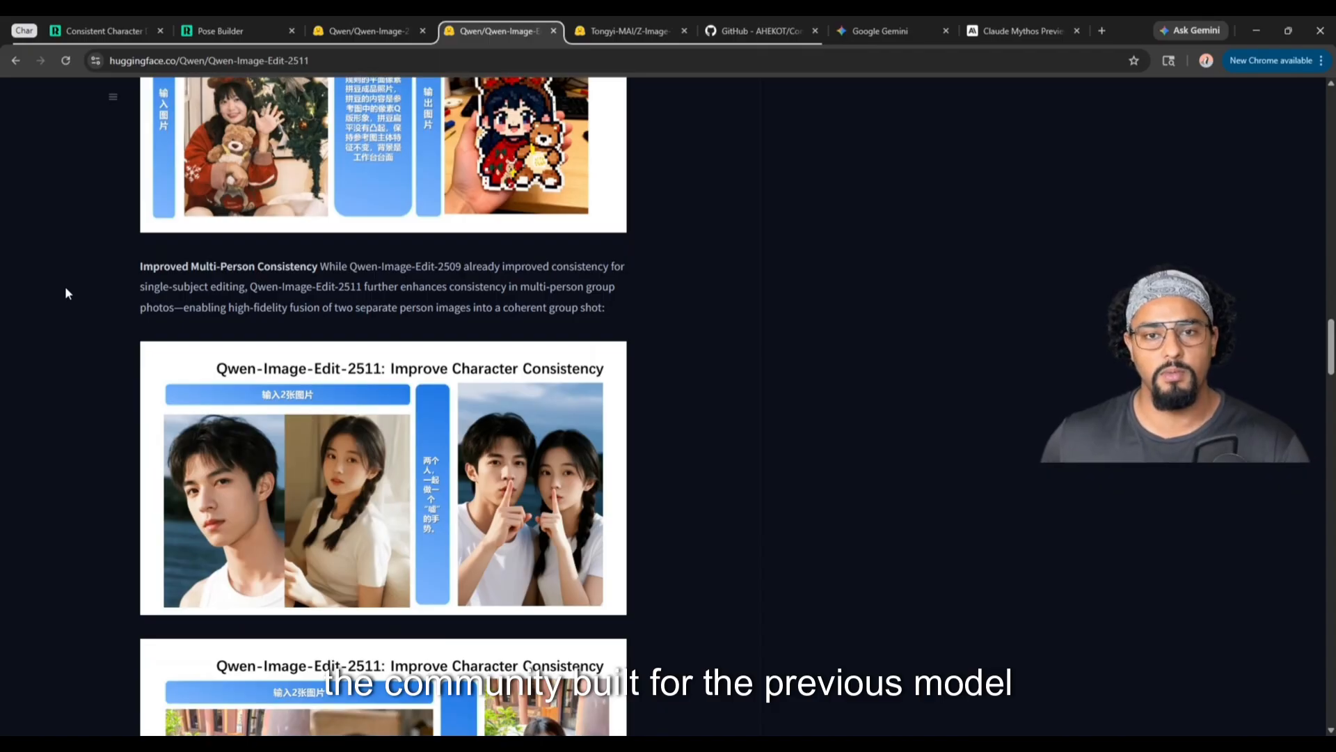
scroll(65, 287, down, 7)
scroll(65, 287, down, 3)
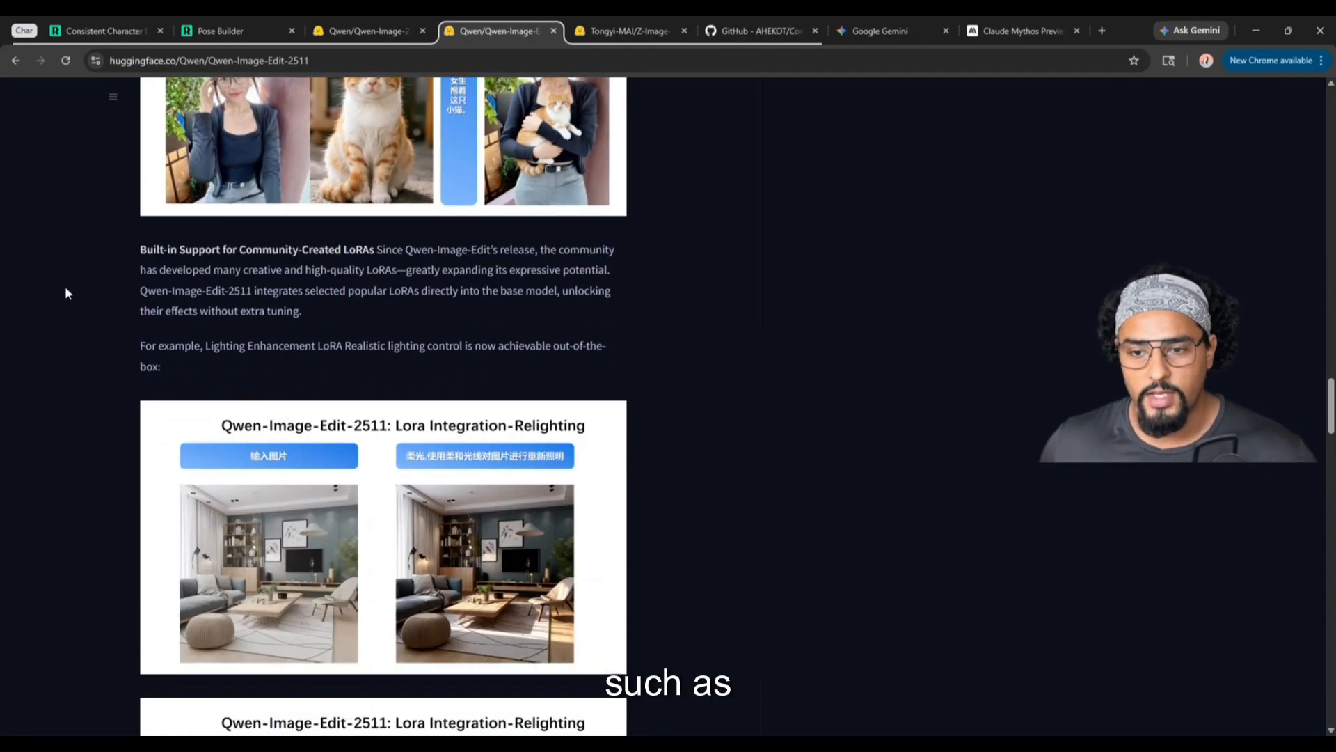
scroll(66, 293, down, 2)
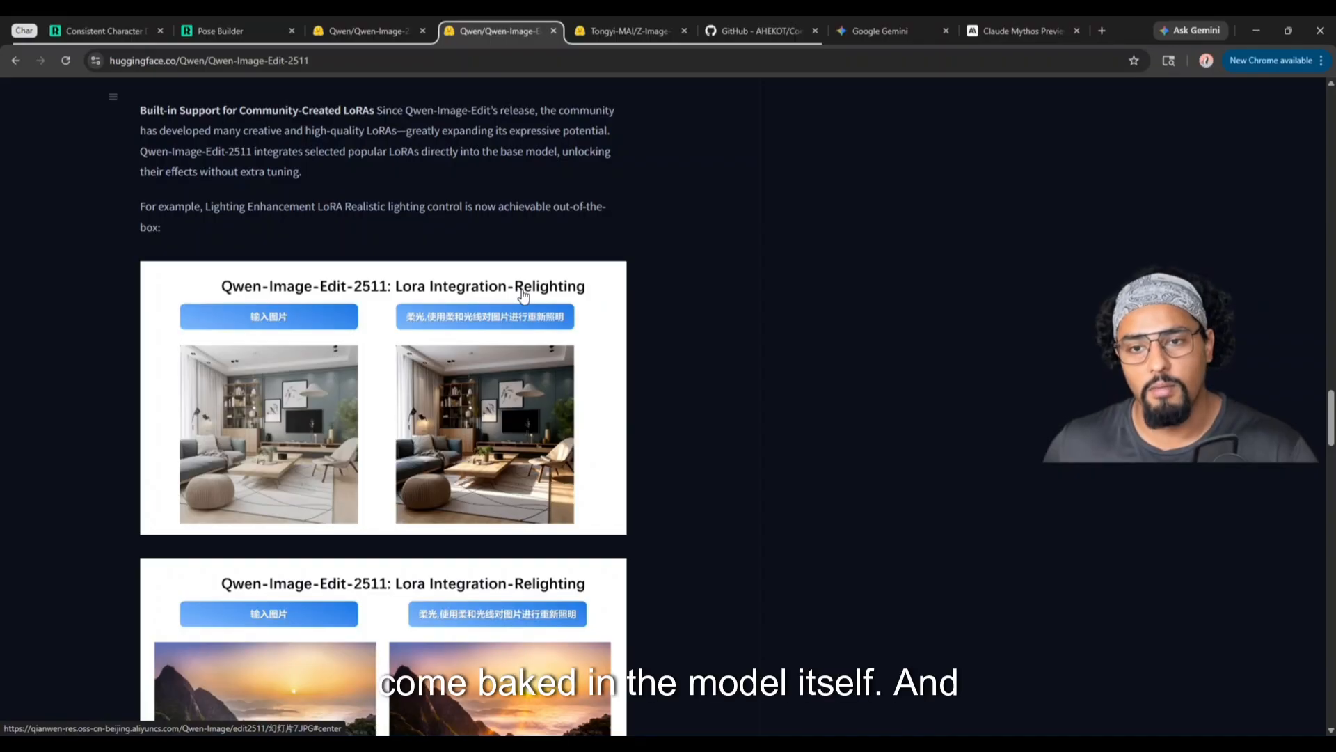
scroll(678, 377, down, 6)
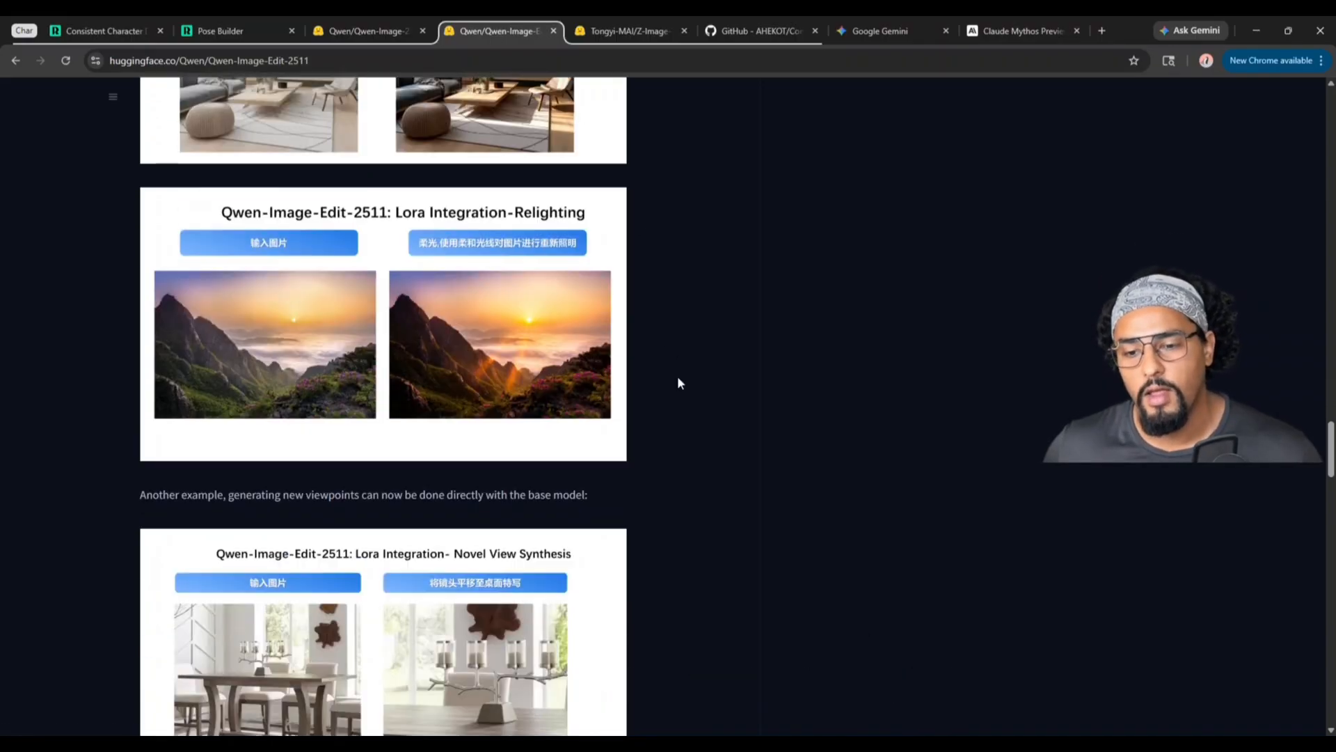
scroll(680, 380, down, 3)
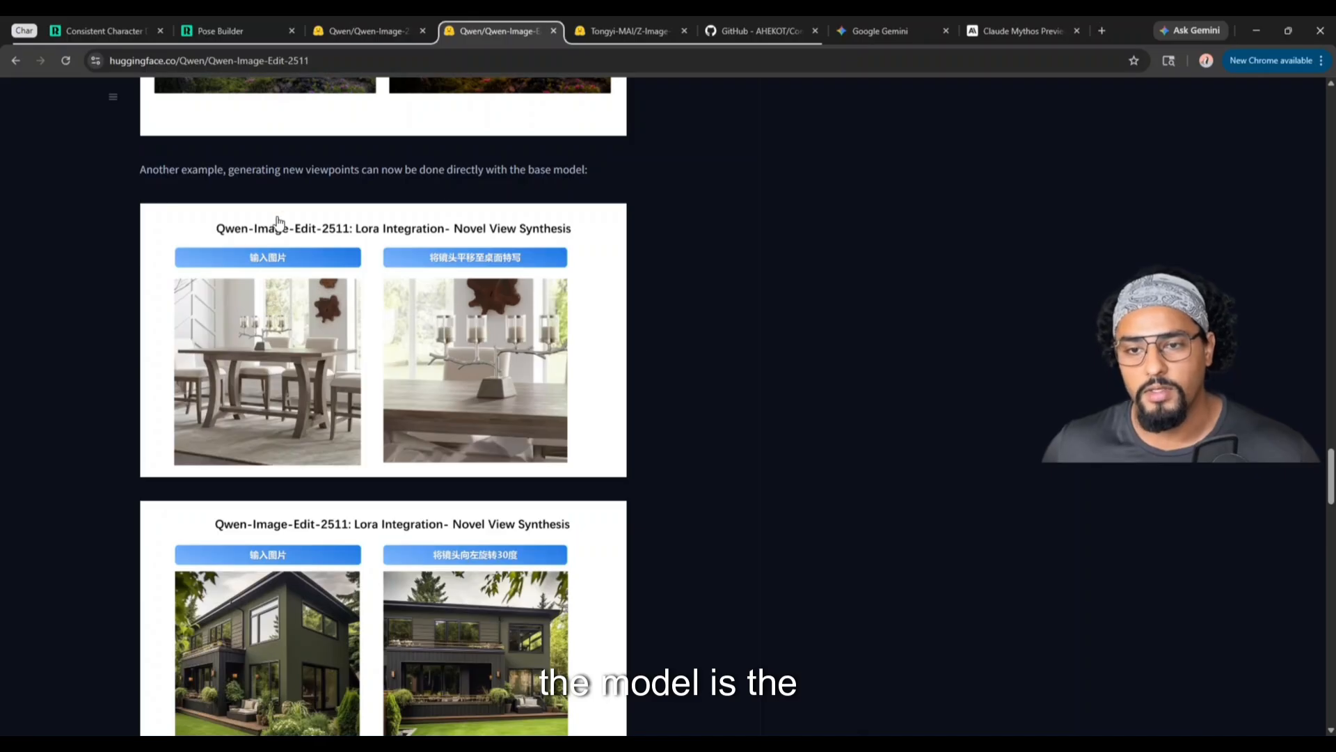
scroll(680, 319, down, 2)
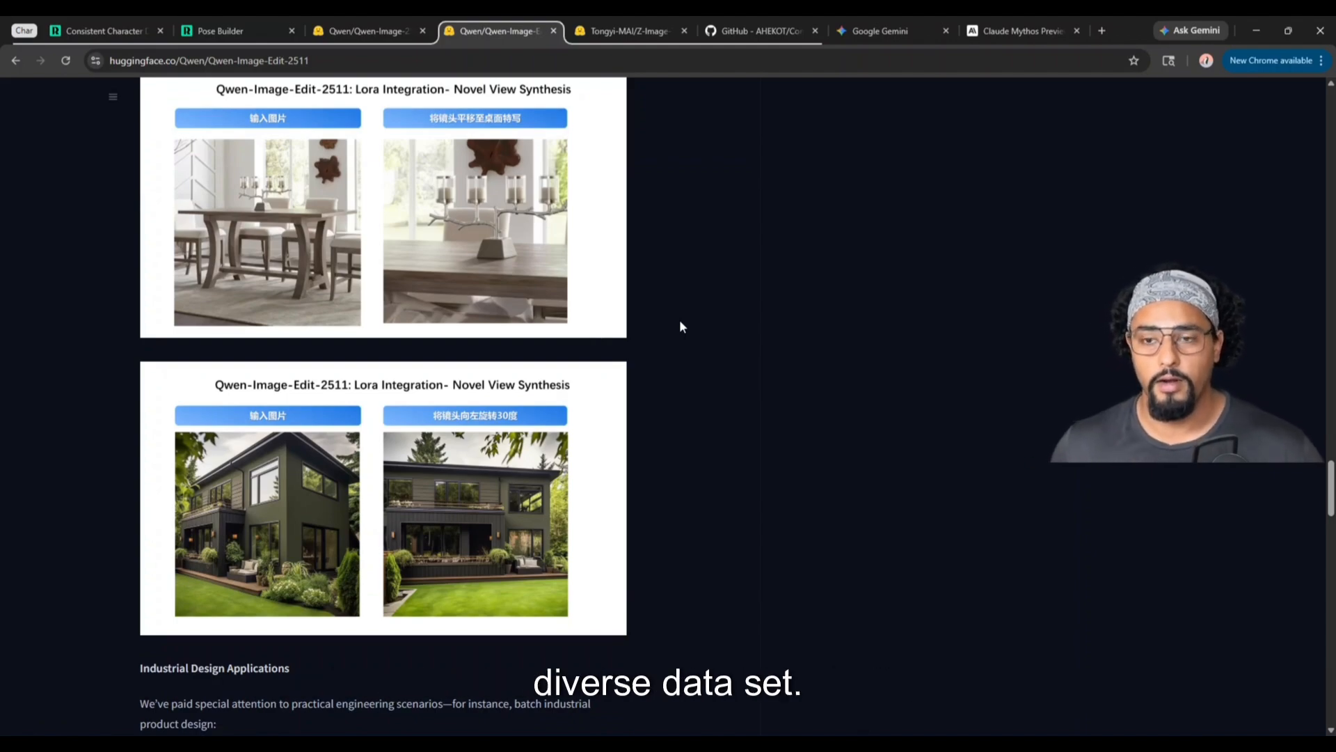
scroll(679, 320, up, 10)
Step: View the Z-Image-Turbo model page, then go back to the RunningHub Consistent Character workflow
key(ctrl+Tab)
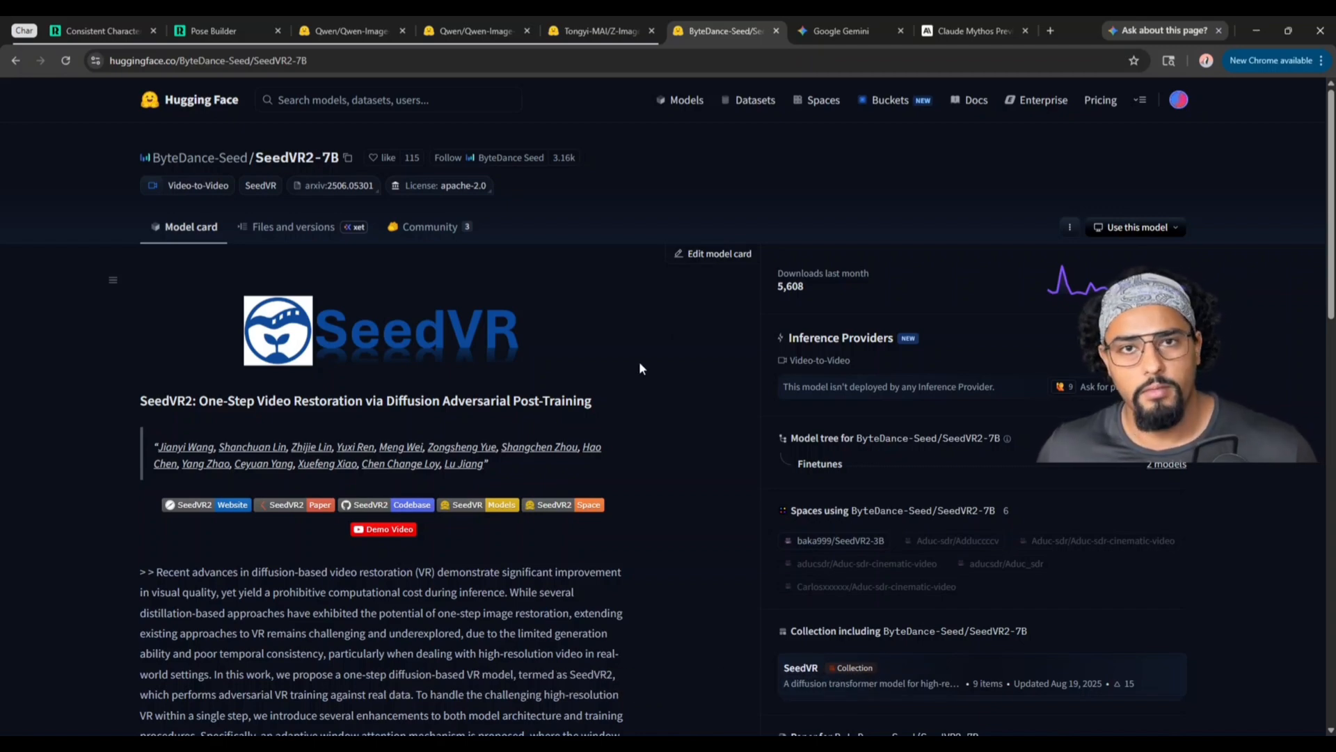
click(165, 21)
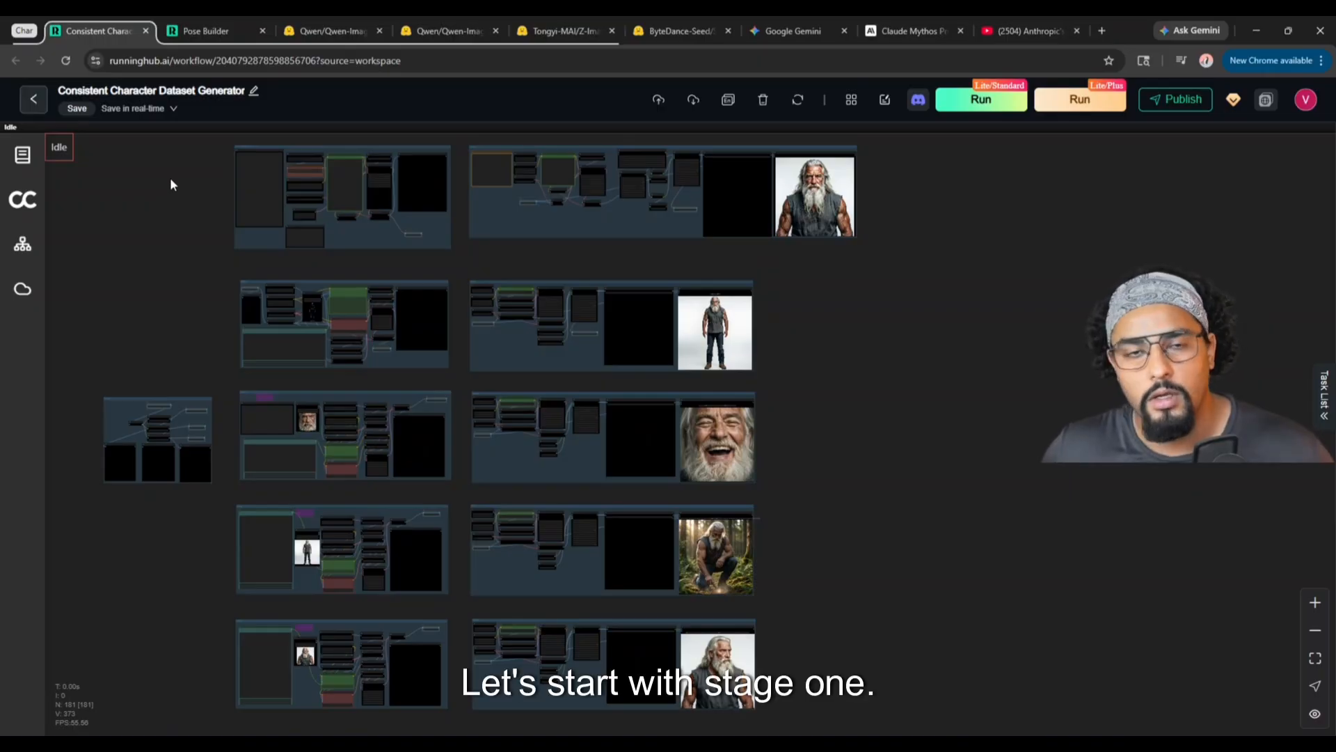
Step: Bypass the Load LoRA node in the Qwen Image 2512 group with Ctrl+B
scroll(202, 186, up, 10)
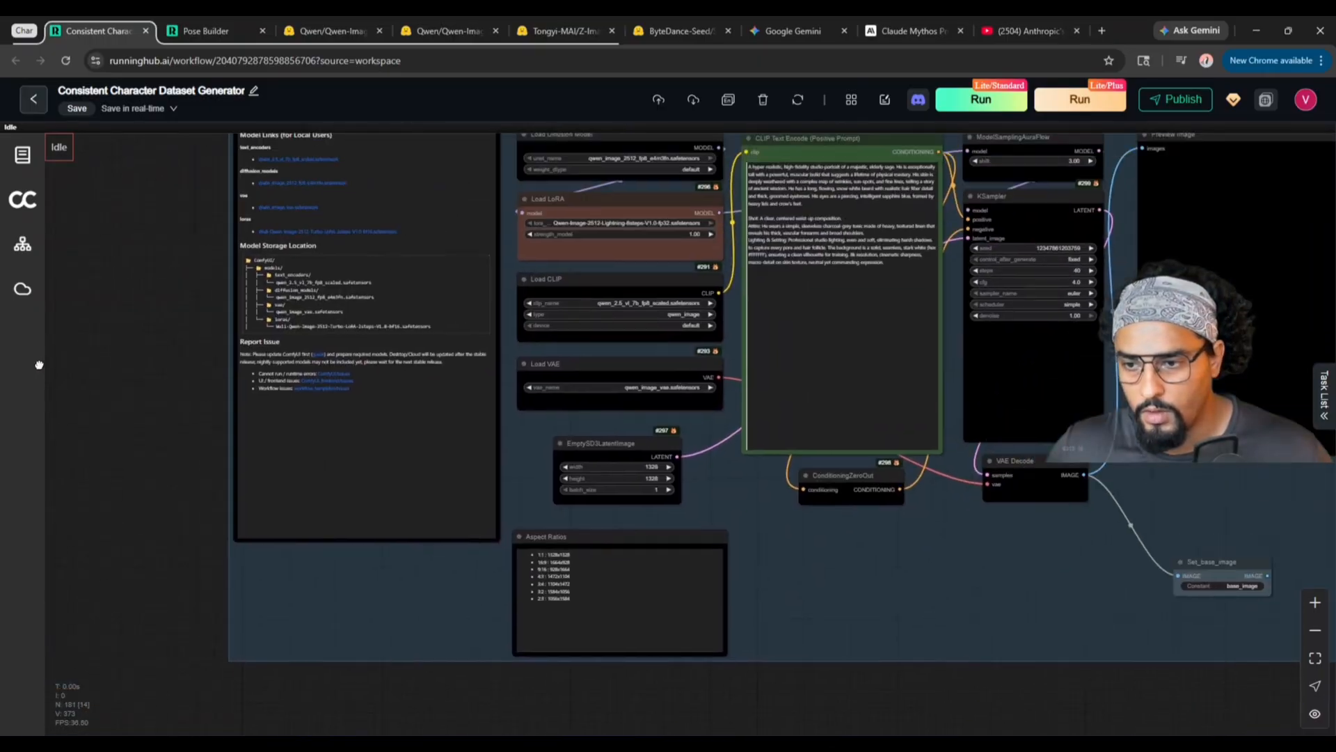
drag(39, 365, 20, 421)
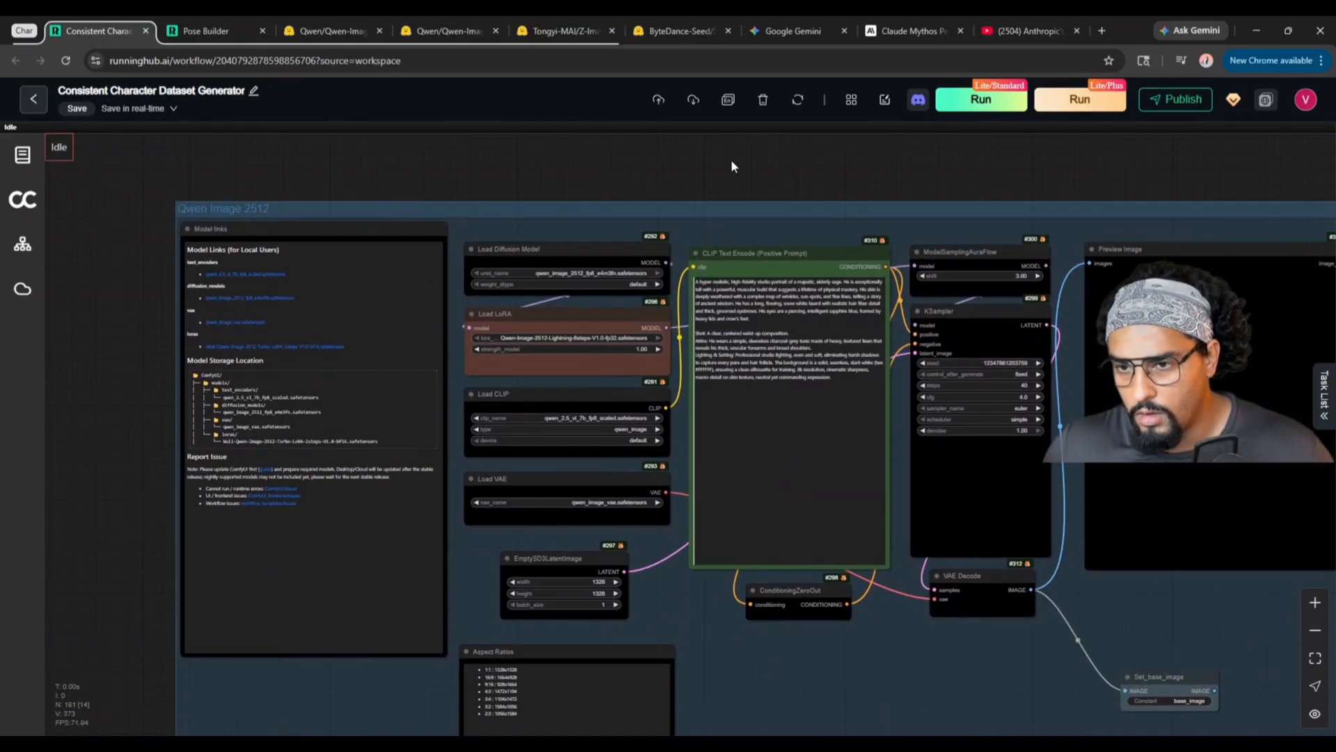
drag(811, 141, 763, 115)
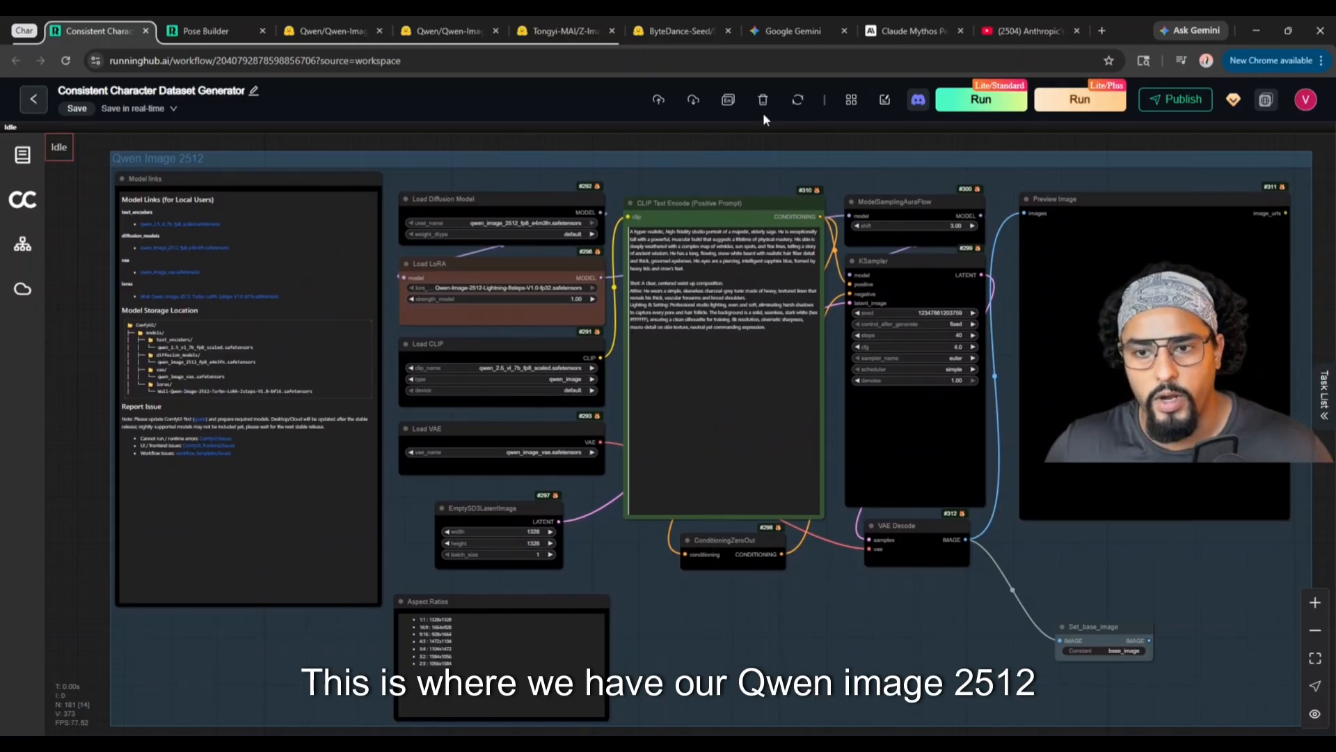
click(546, 261)
scroll(546, 249, up, 3)
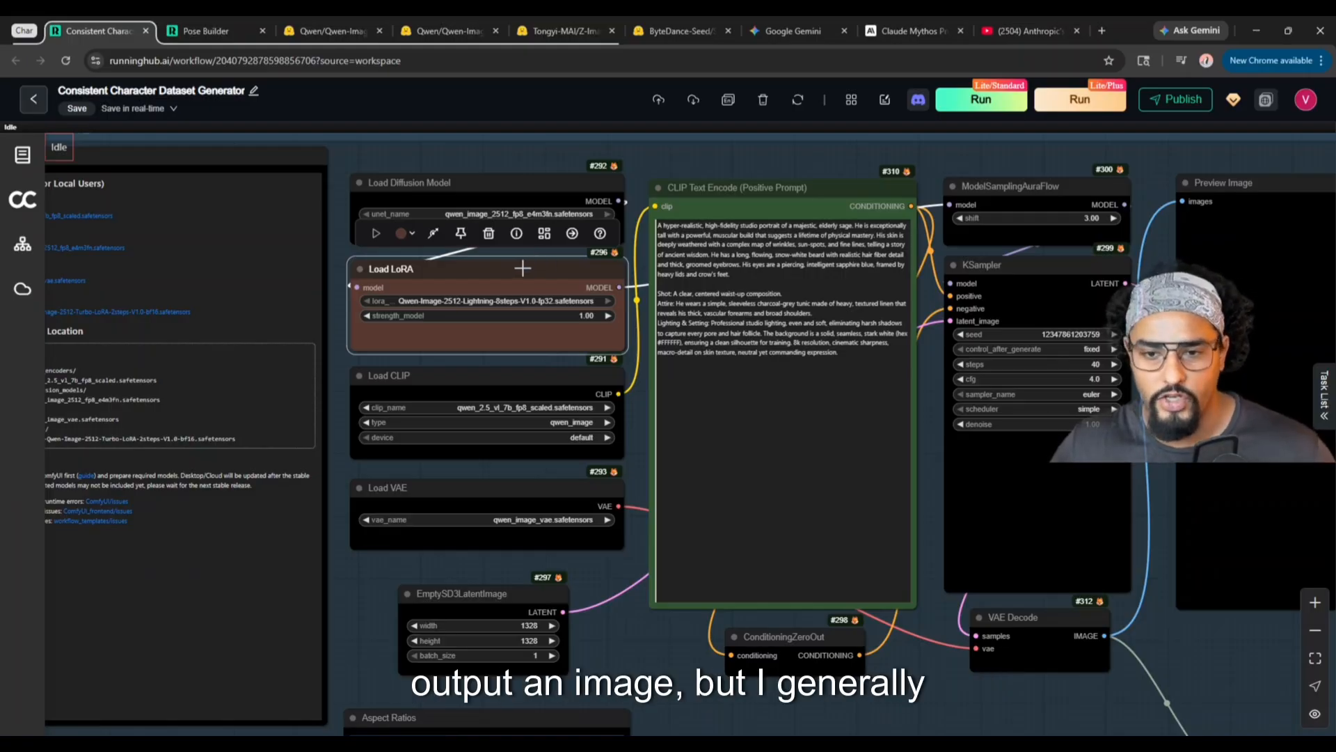
key(ctrl+b)
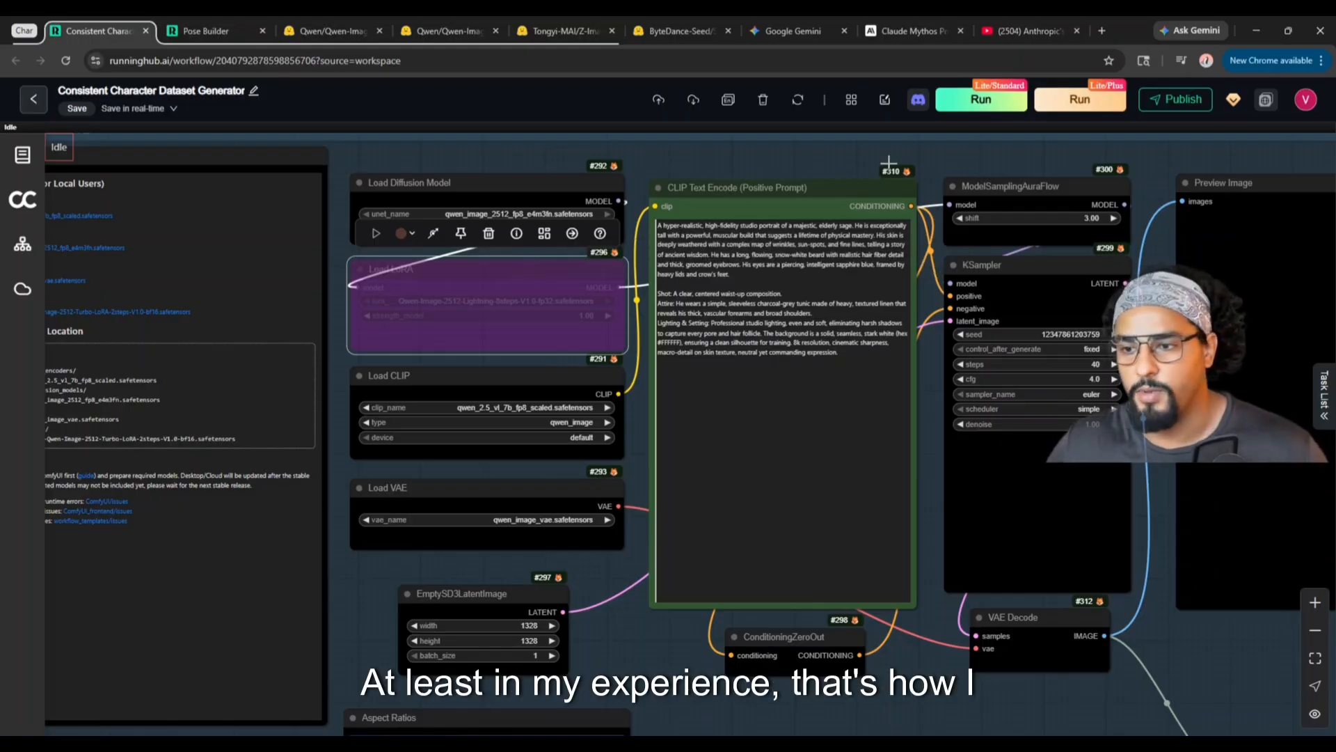
click(972, 144)
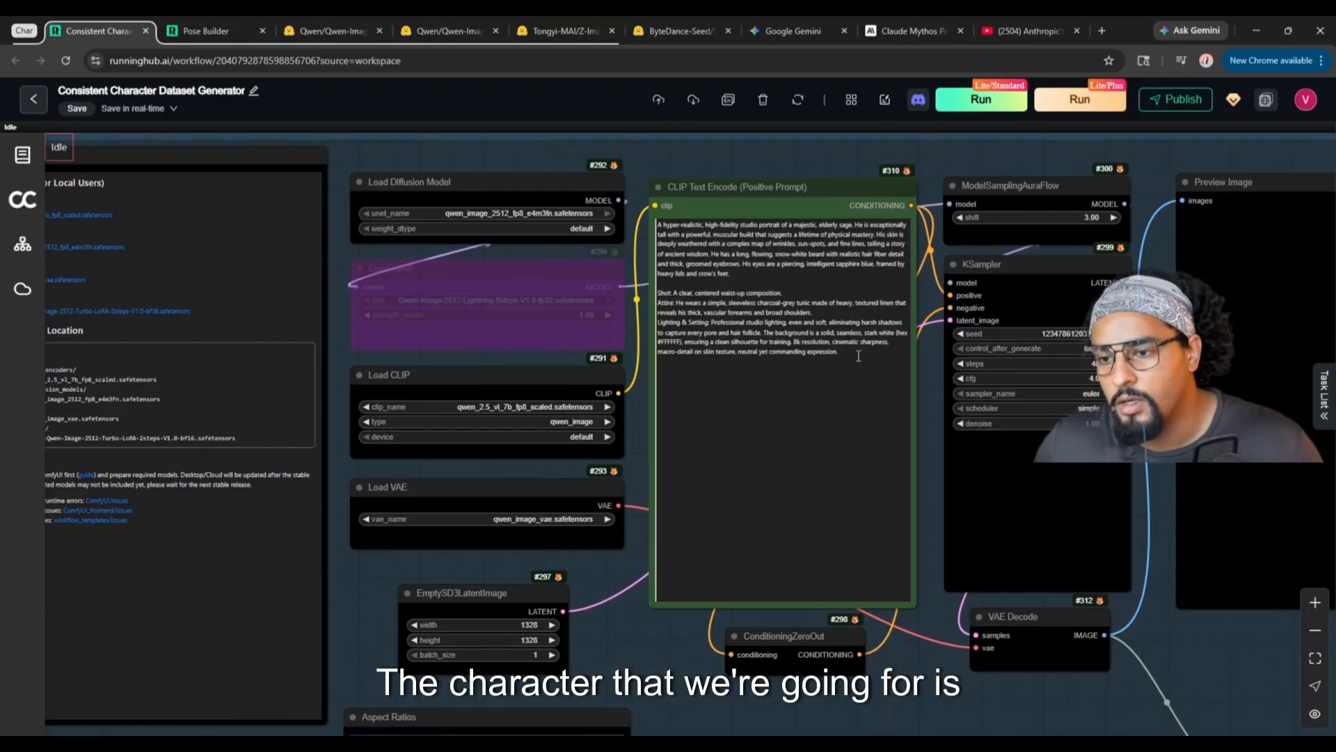
Step: Check the positive prompt and Preview Image, then pan over to the Set_base_image node
drag(859, 355, 656, 213)
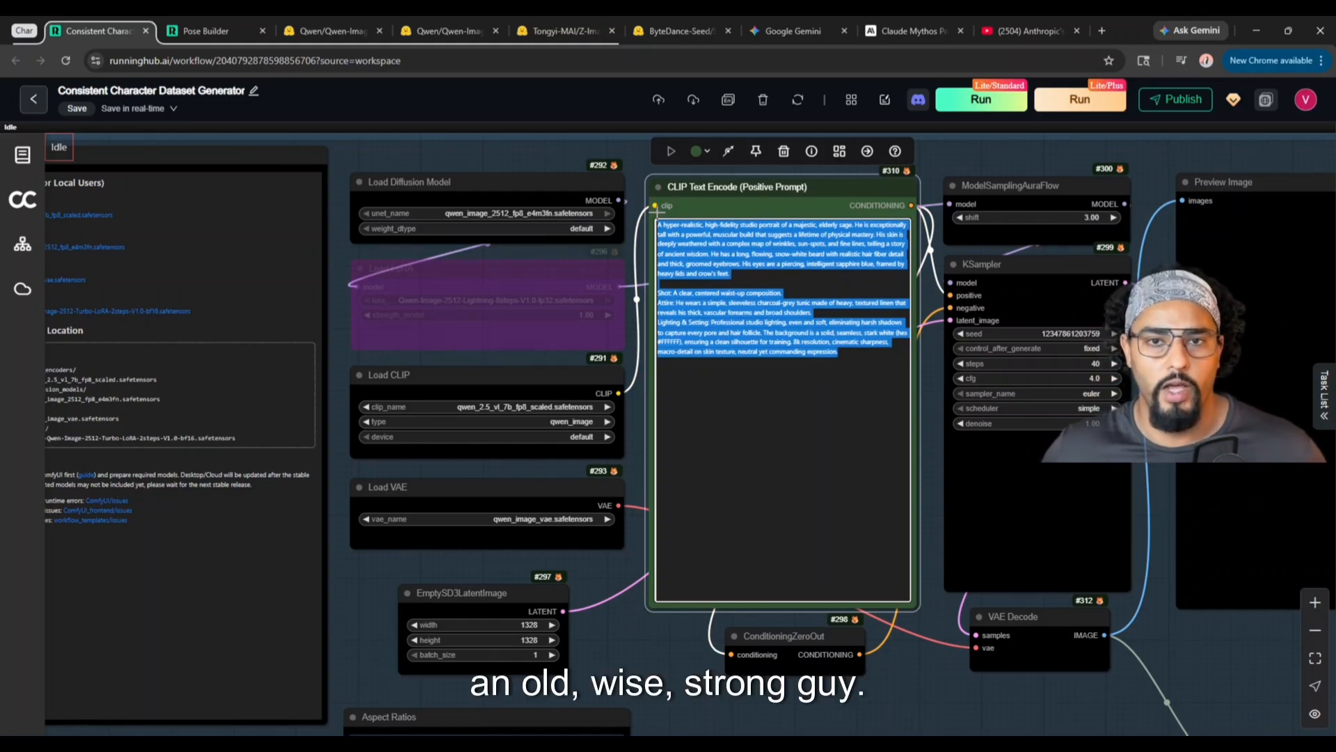
click(1038, 150)
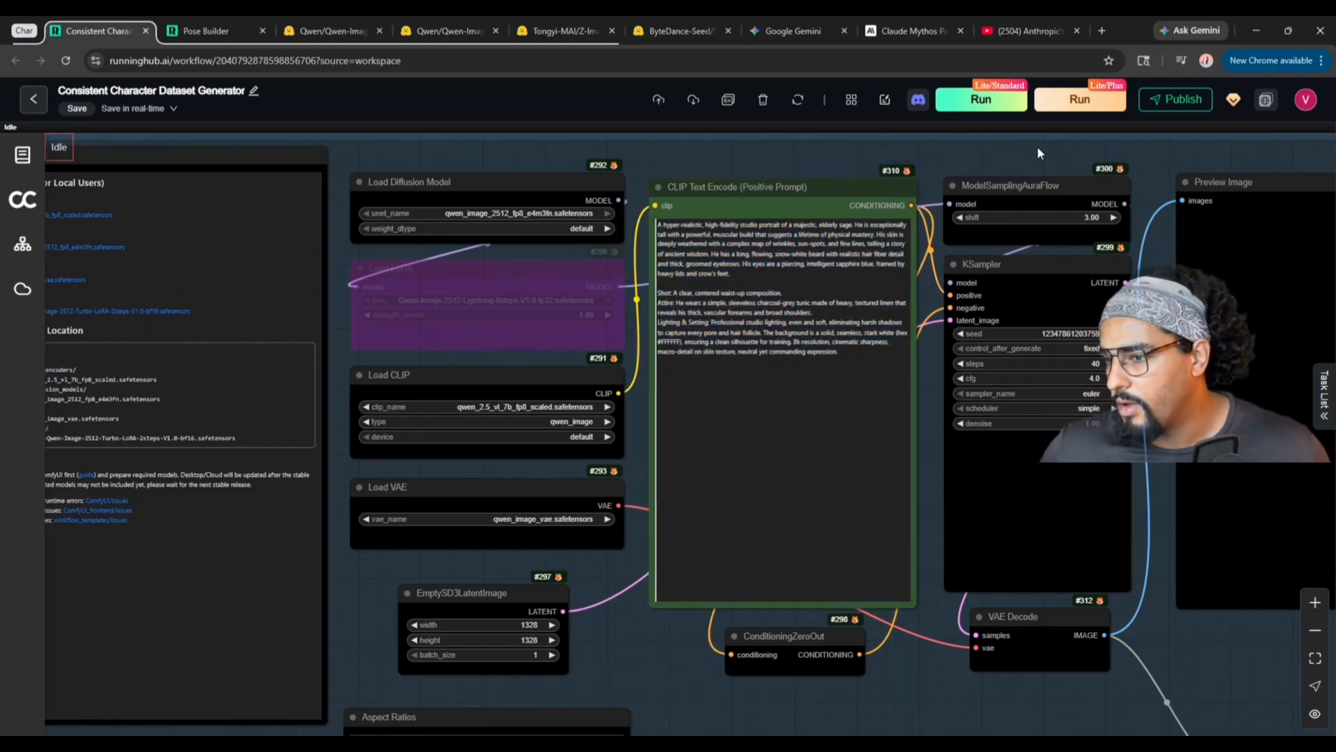
drag(1037, 149, 758, 158)
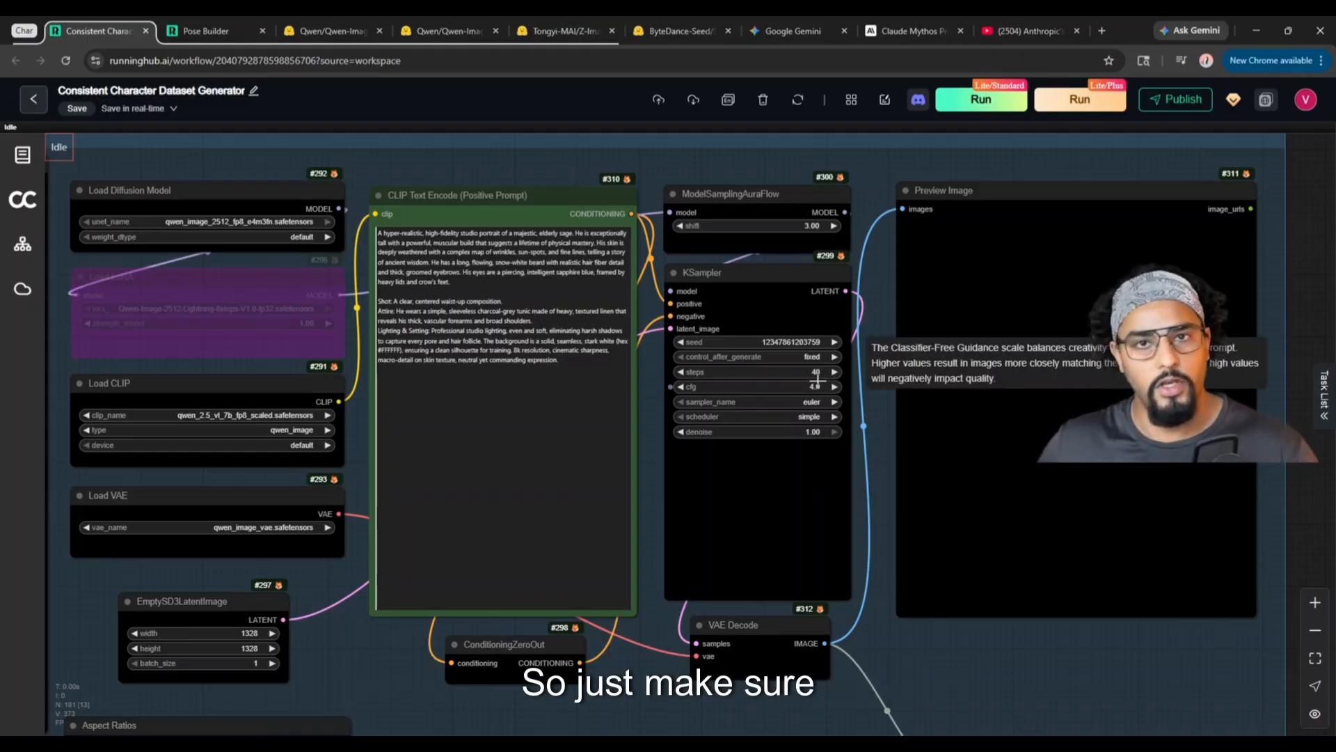
drag(1295, 463, 1283, 444)
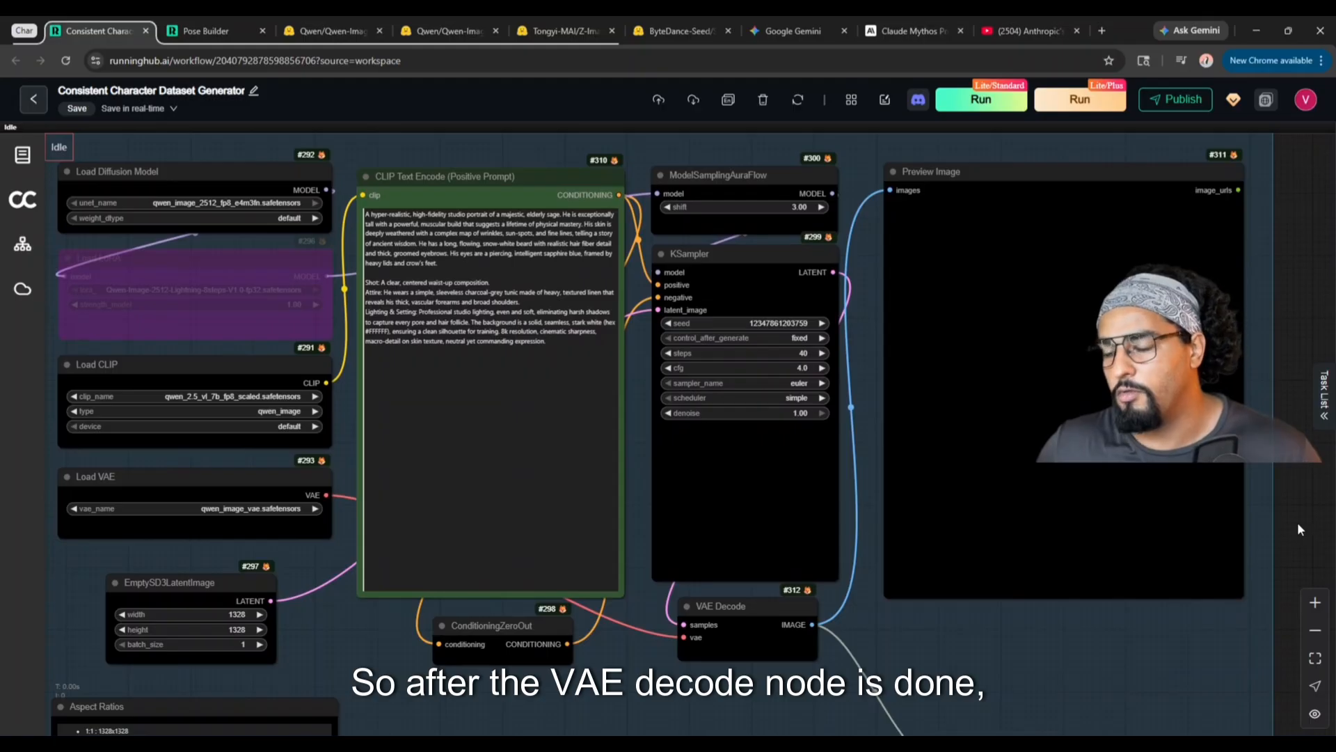
drag(1292, 509, 997, 368)
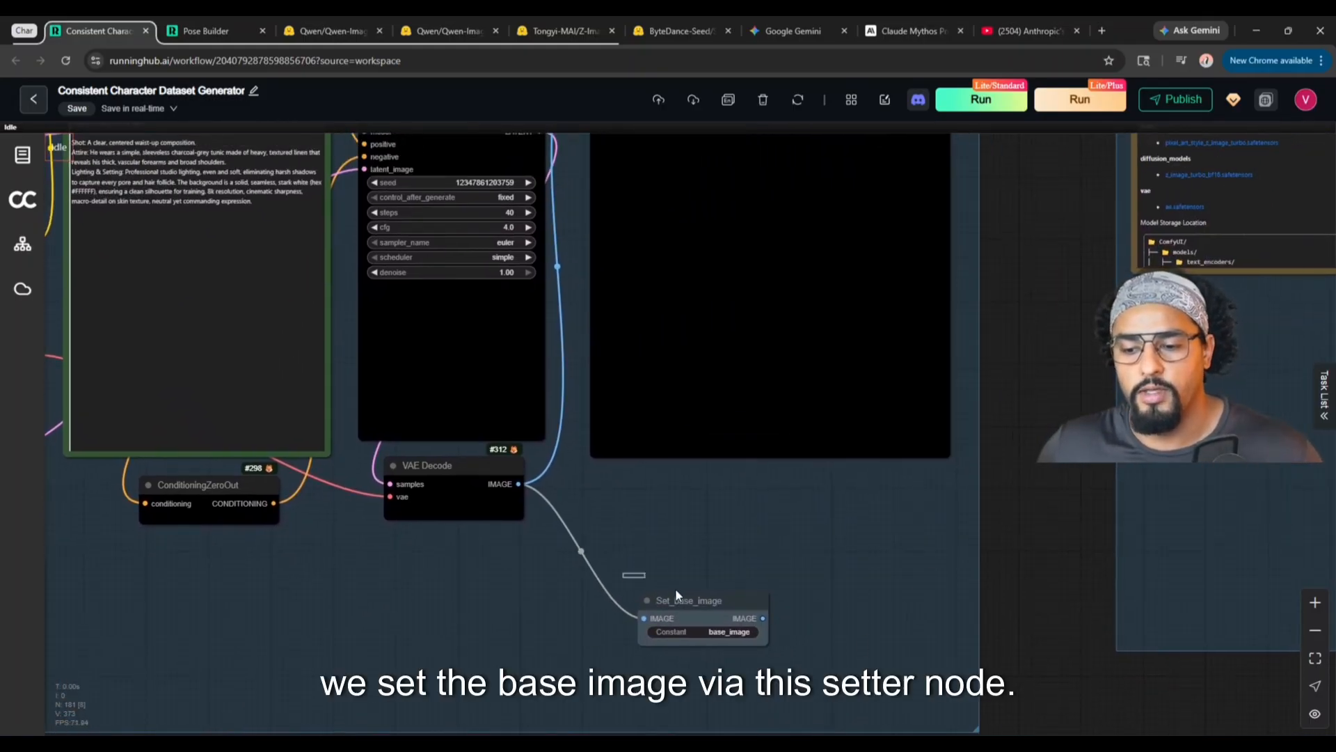
drag(624, 574, 828, 689)
click(1053, 335)
drag(1054, 335, 516, 456)
scroll(916, 460, down, 4)
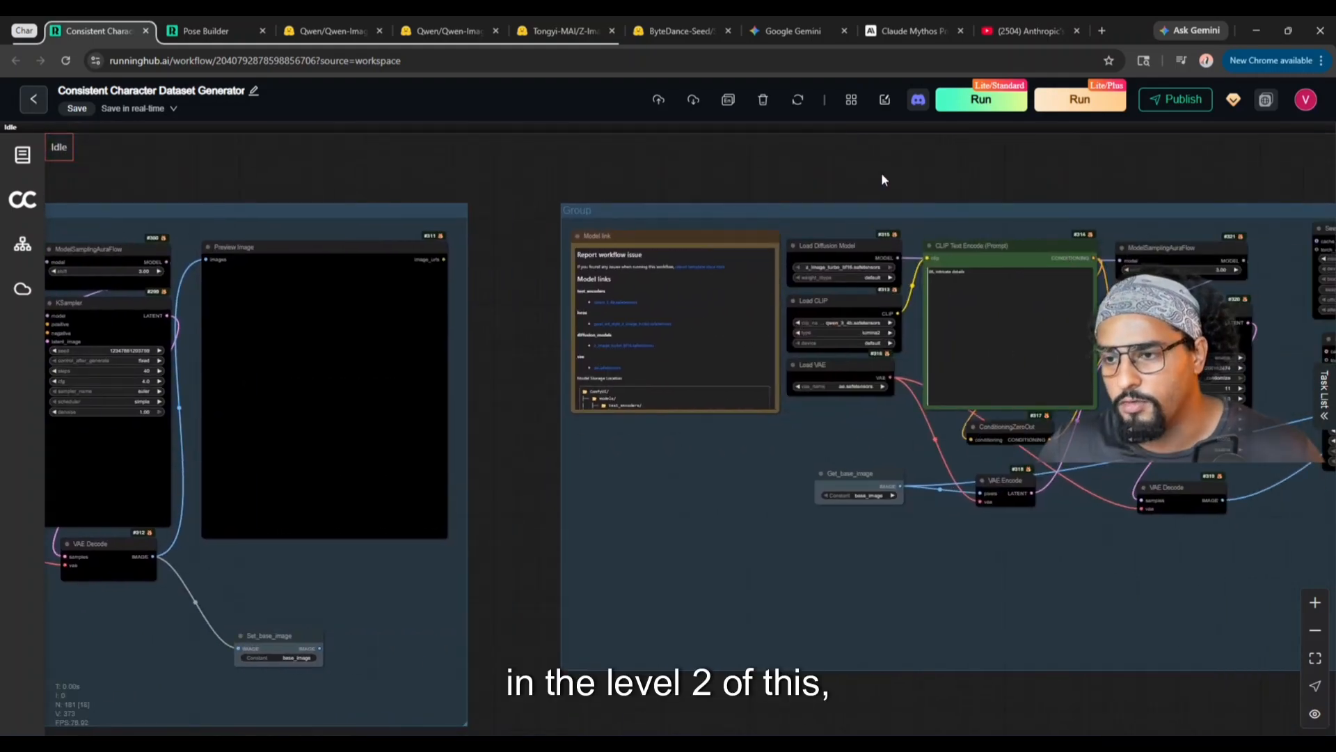
drag(883, 179, 514, 185)
scroll(537, 456, up, 5)
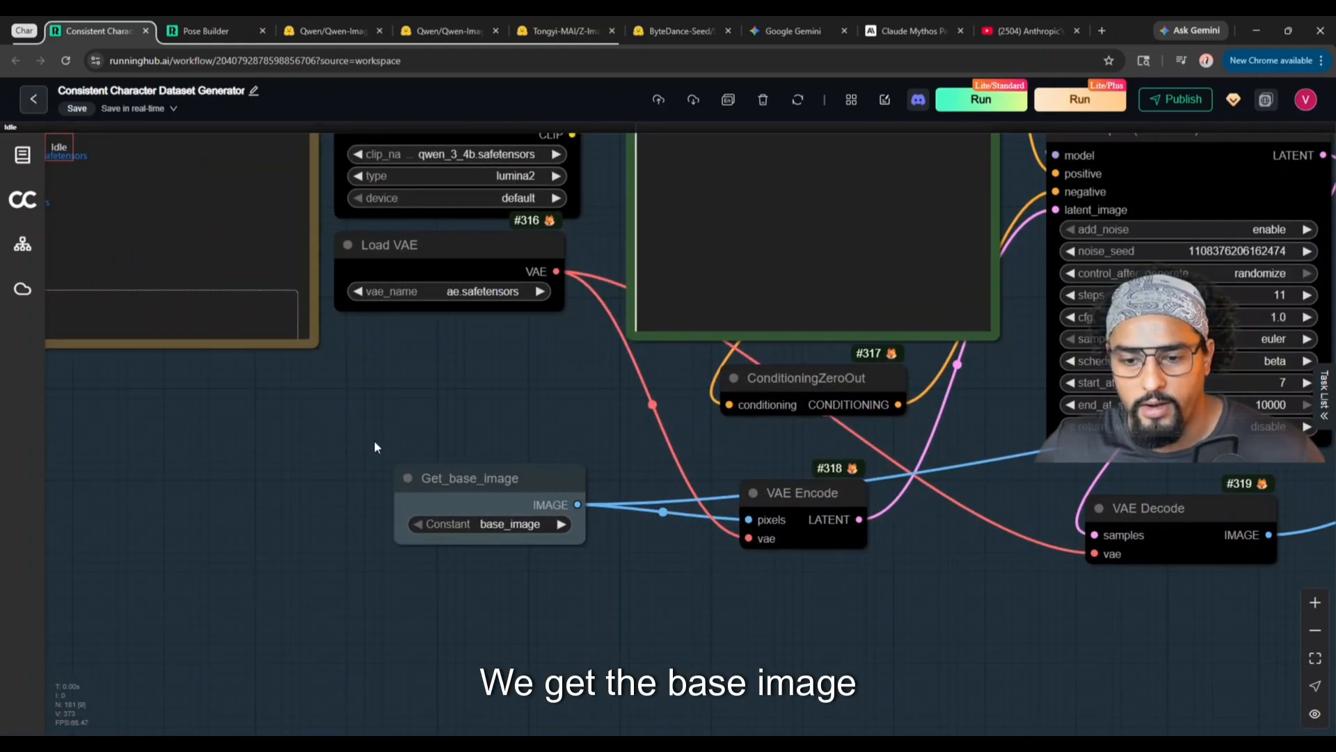
drag(374, 440, 588, 586)
scroll(545, 349, down, 4)
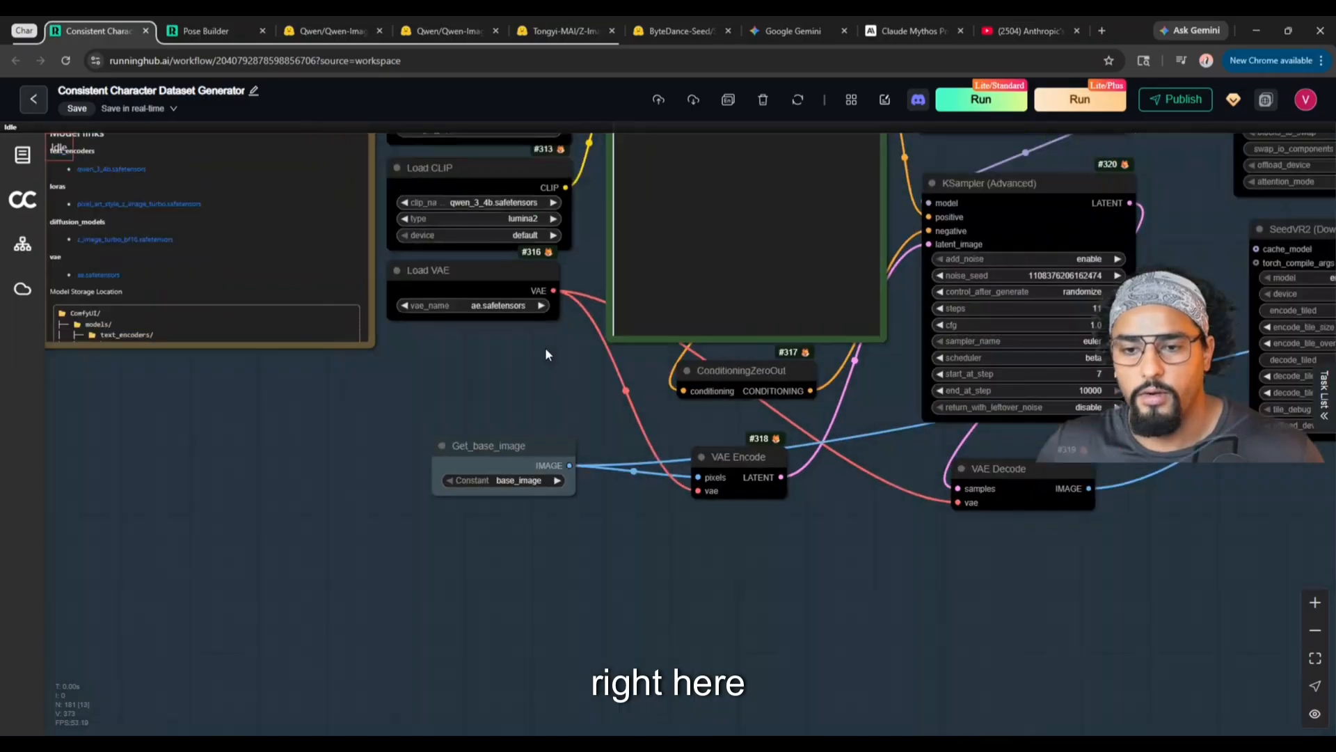
drag(437, 401, 380, 488)
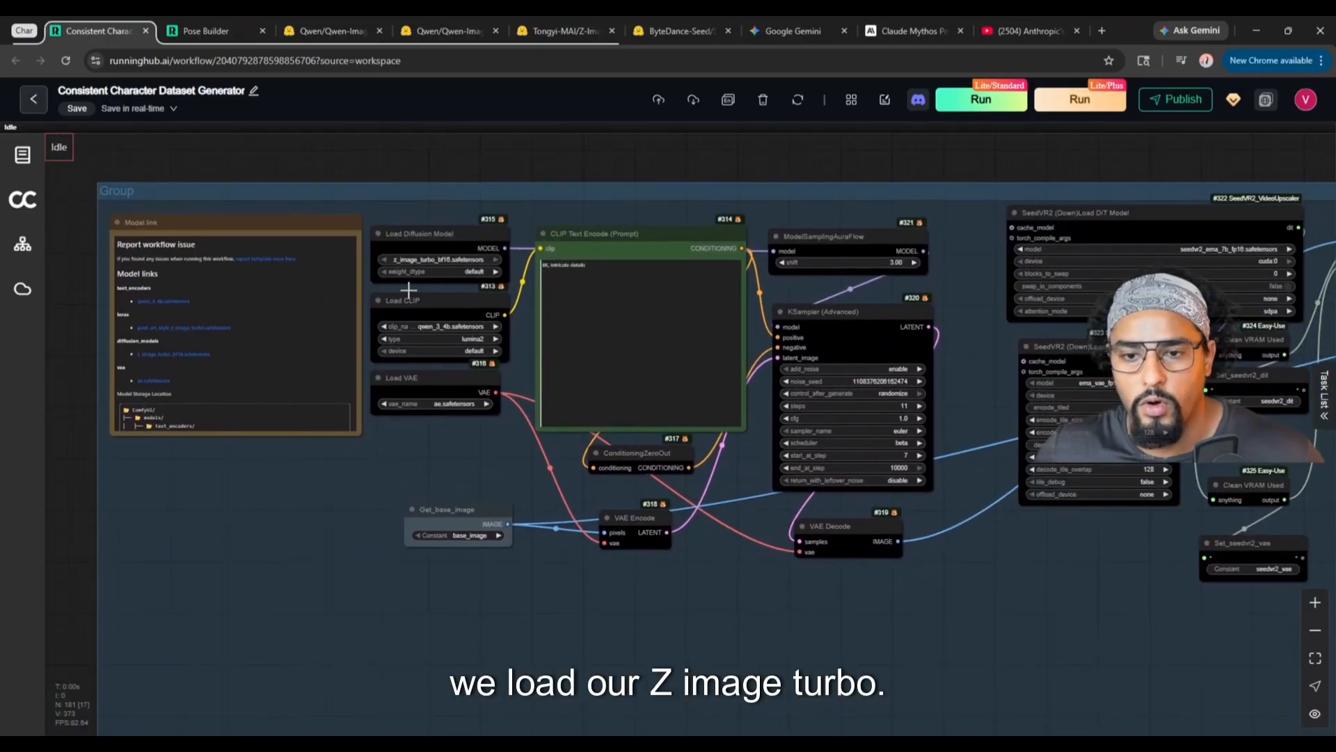
scroll(409, 289, up, 4)
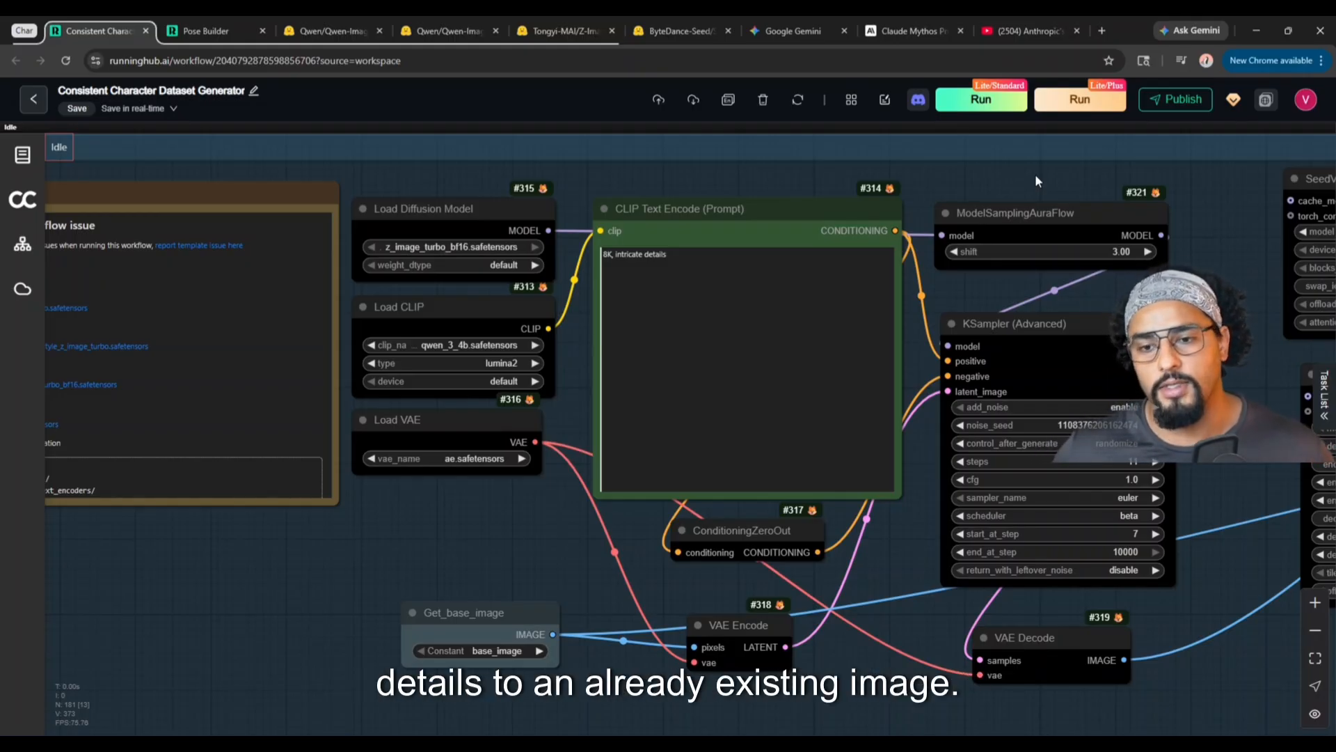
drag(1036, 176, 814, 163)
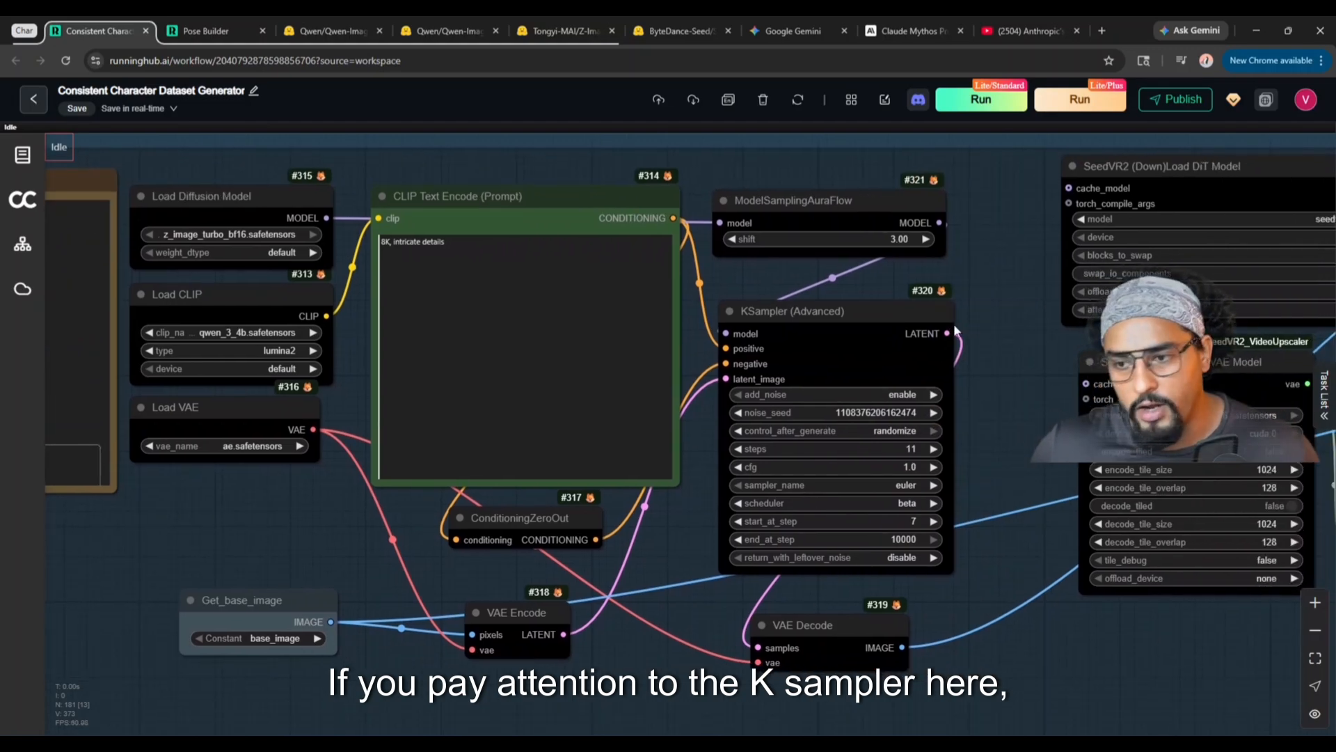
drag(1005, 361, 950, 333)
scroll(953, 408, up, 4)
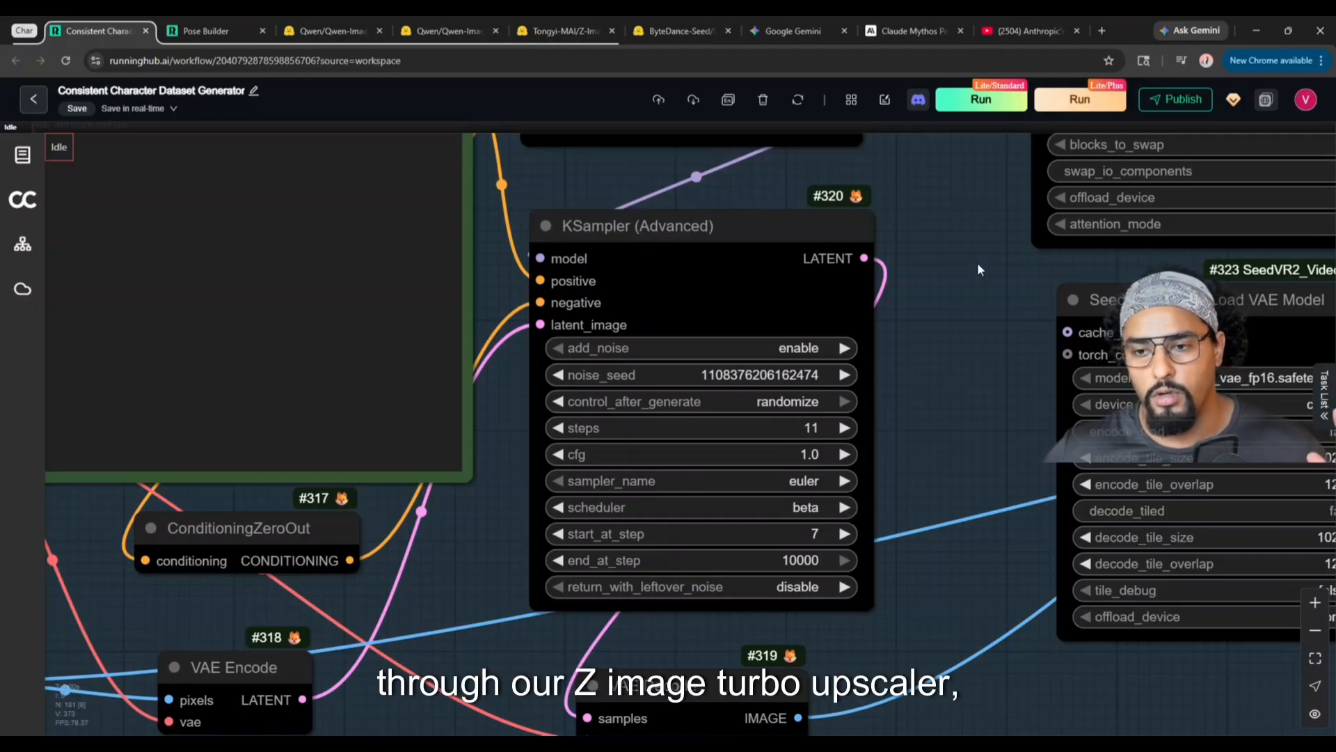
scroll(977, 264, down, 3)
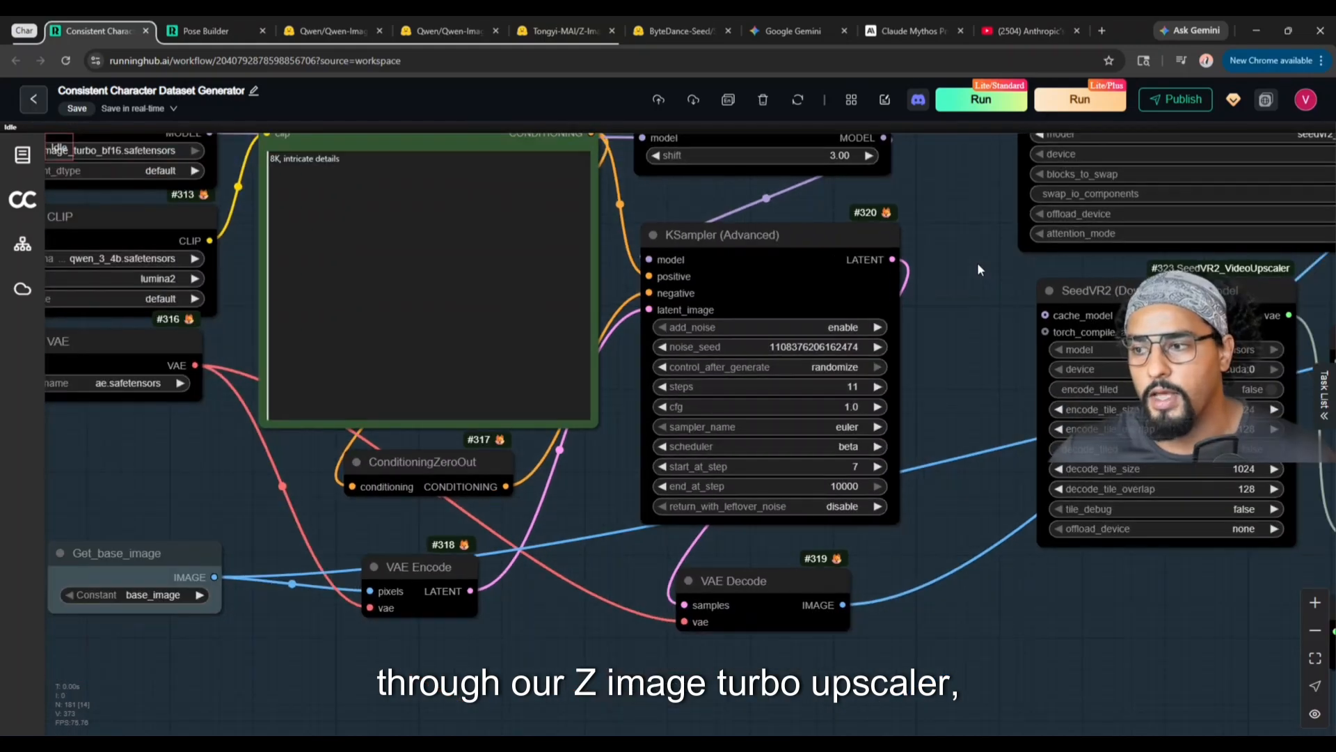
drag(959, 270, 500, 478)
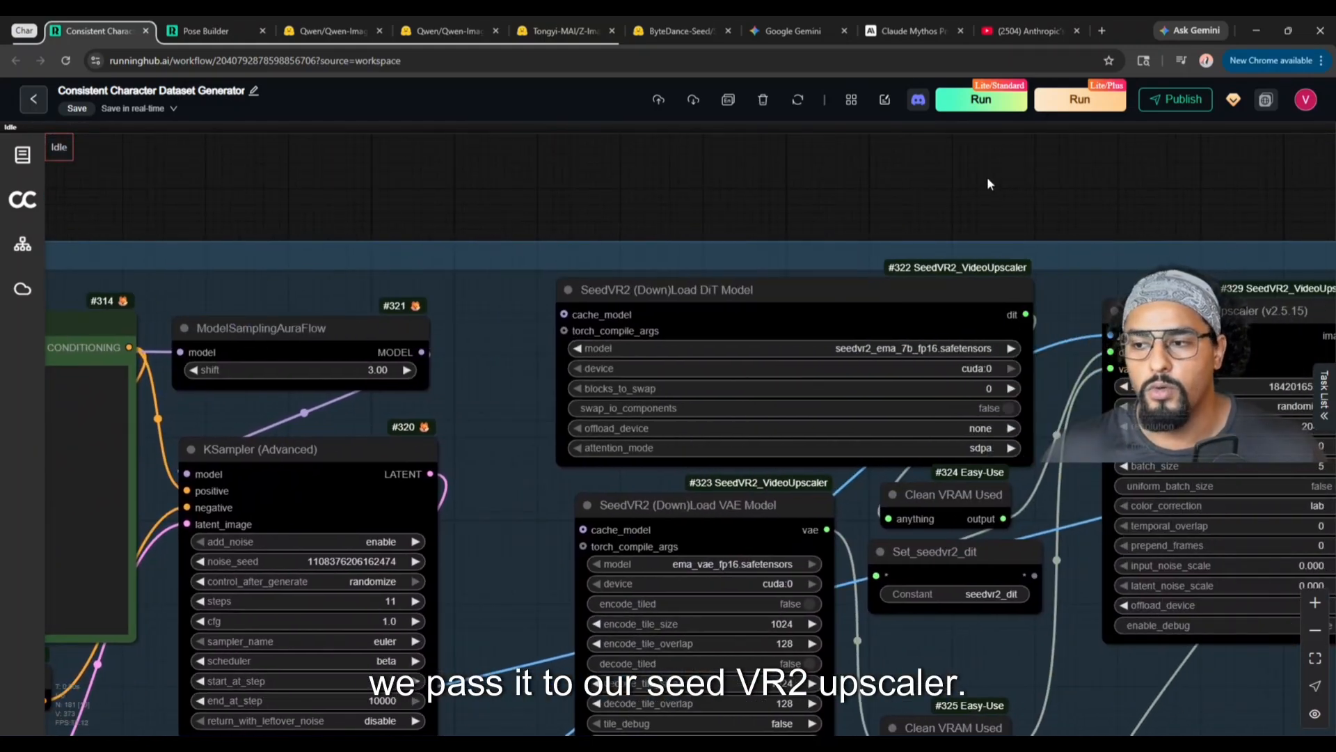
drag(990, 181, 630, 134)
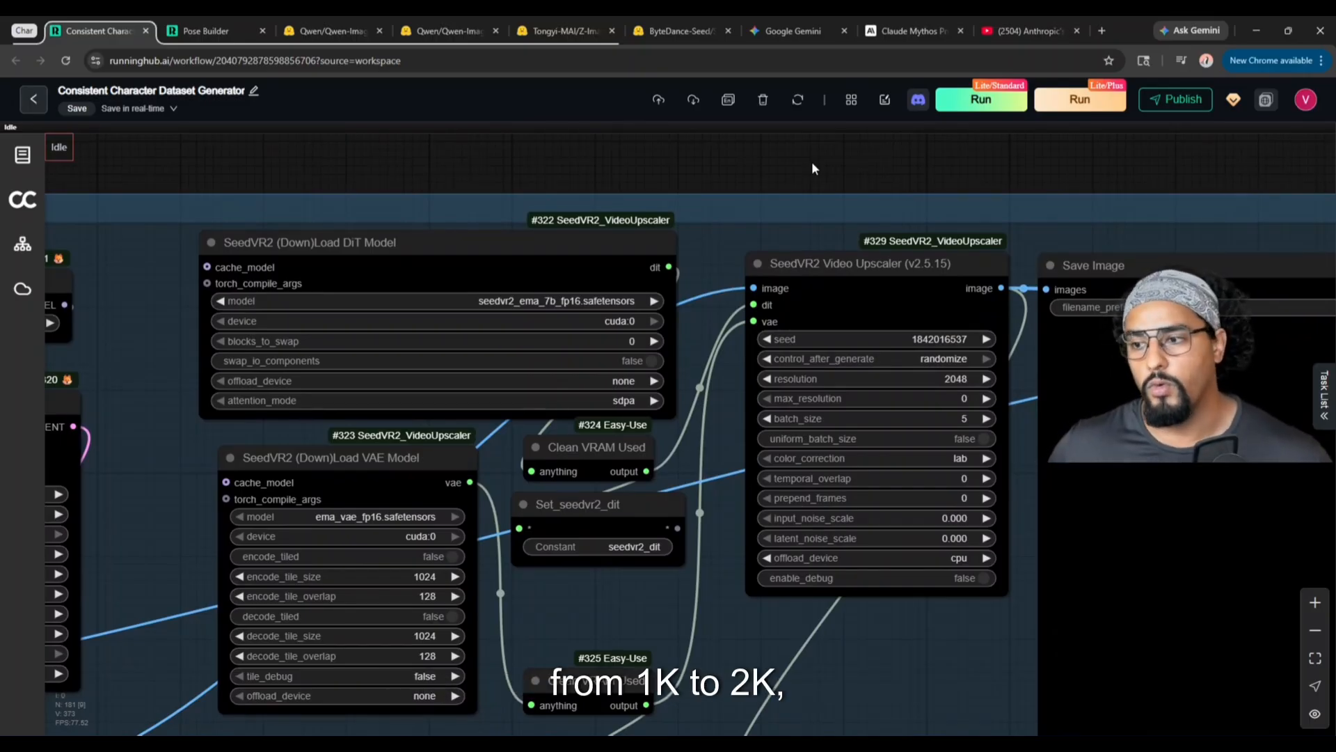
scroll(815, 165, down, 2)
drag(821, 164, 216, 166)
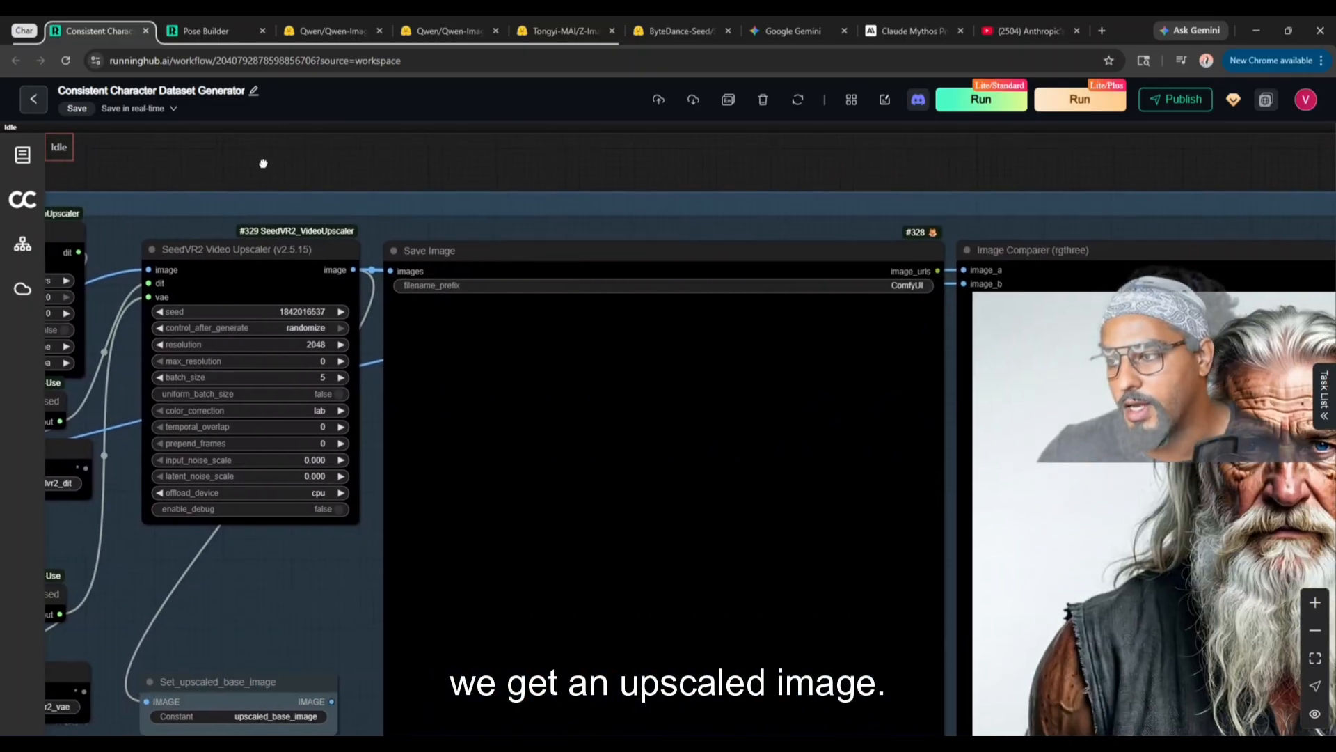
drag(588, 178, 999, 165)
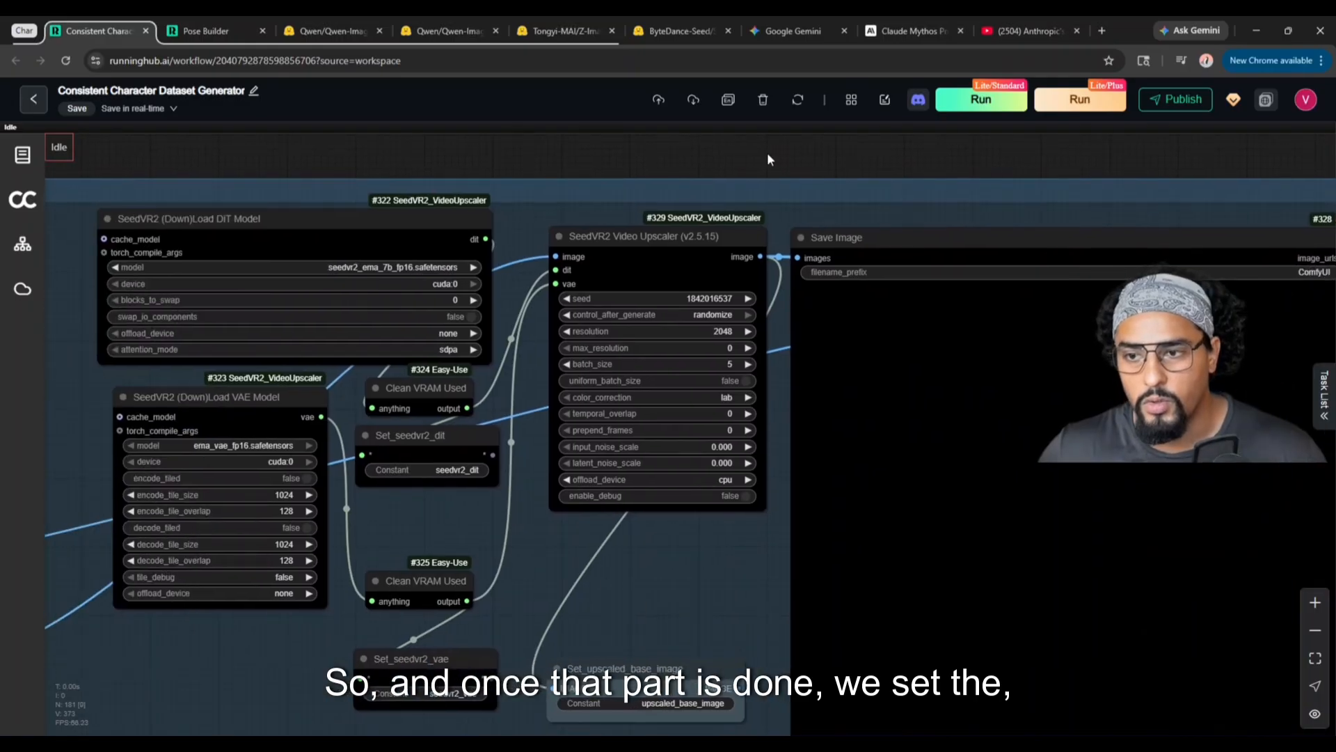
scroll(767, 153, down, 5)
drag(629, 455, 759, 516)
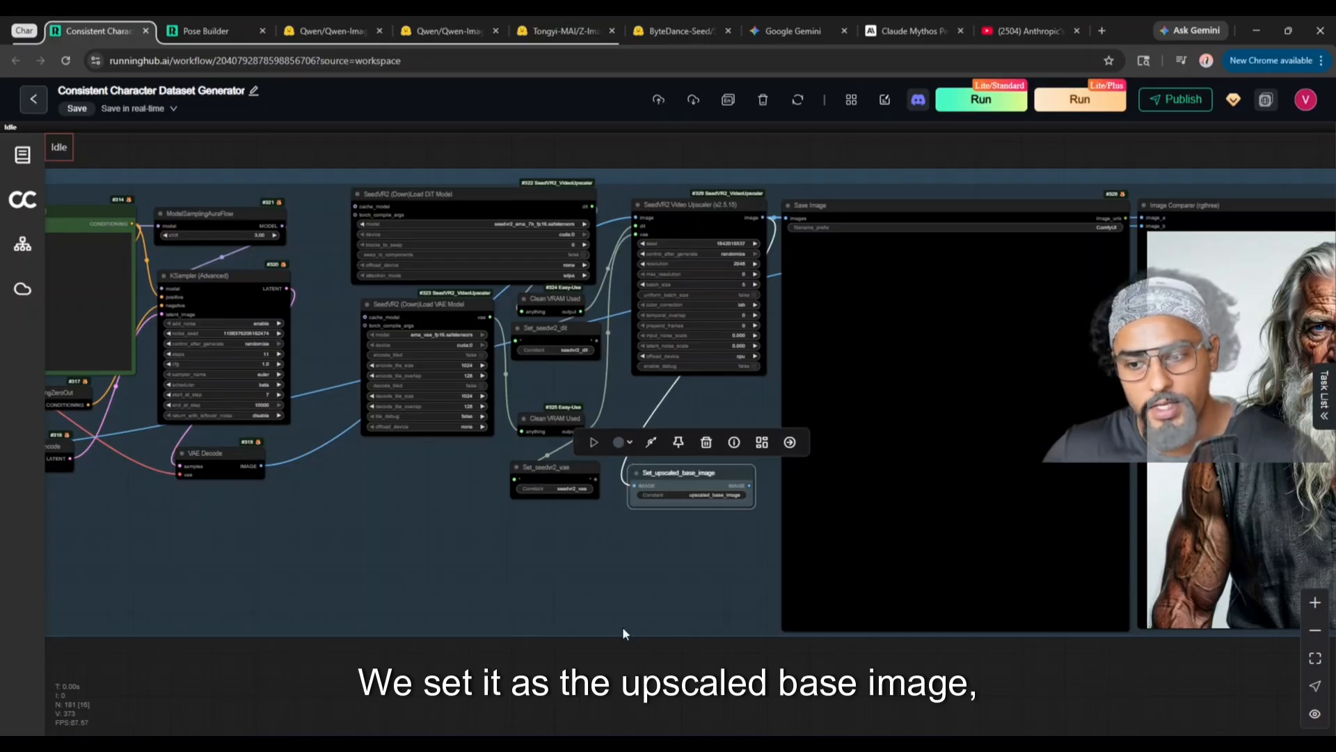
scroll(411, 673, down, 5)
drag(382, 655, 945, 341)
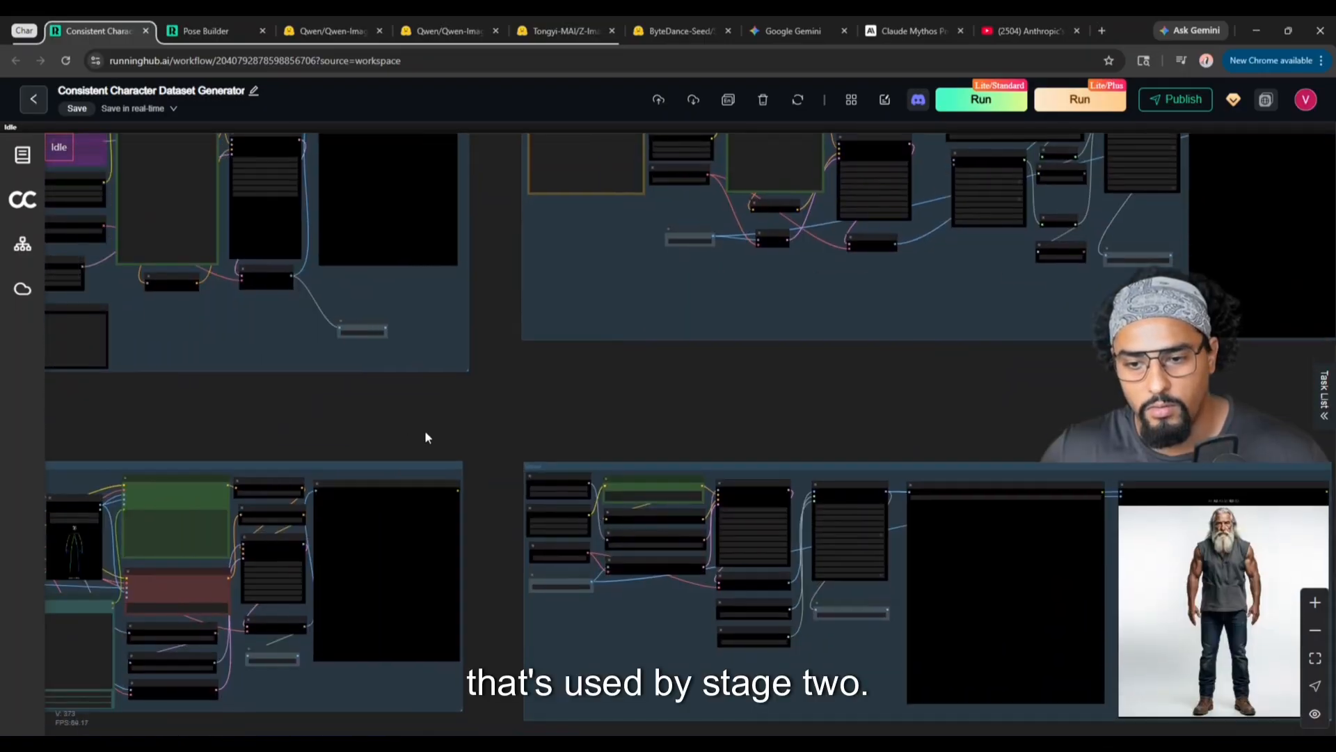
drag(380, 435, 882, 351)
scroll(461, 397, up, 5)
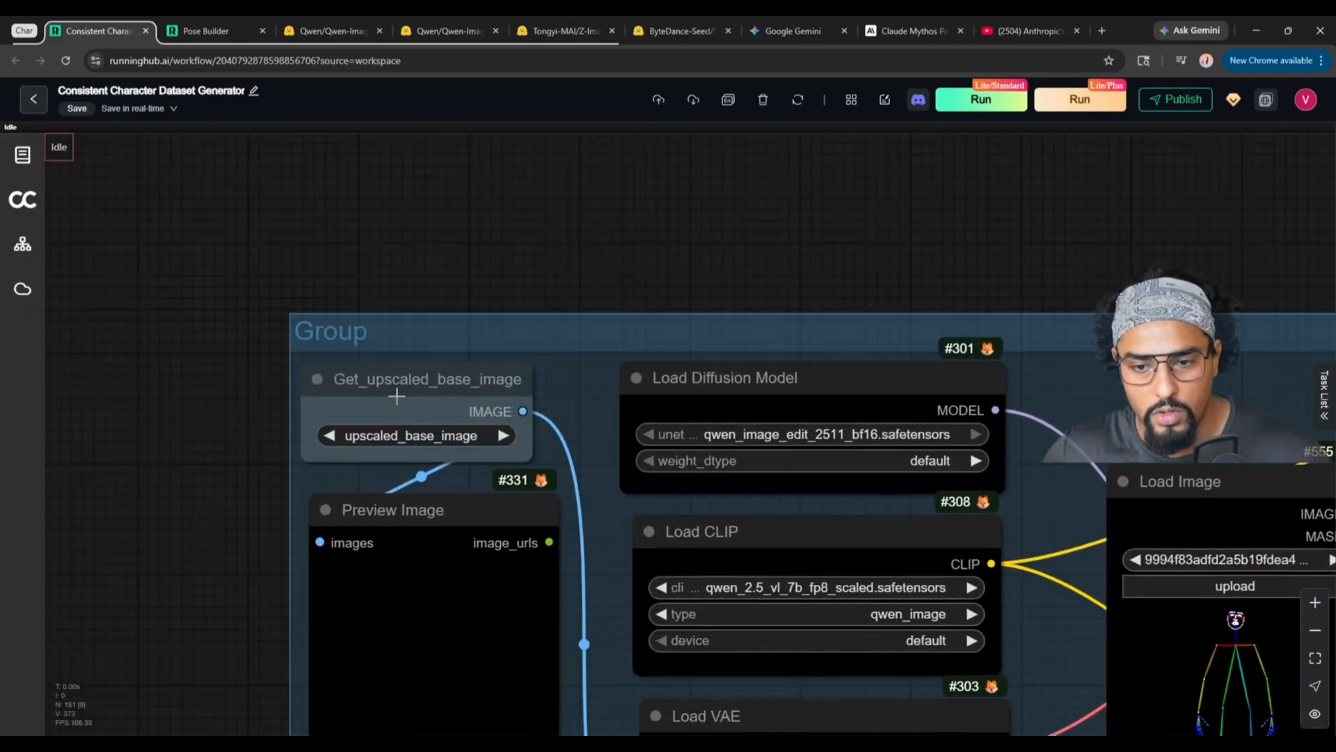
drag(575, 483, 575, 481)
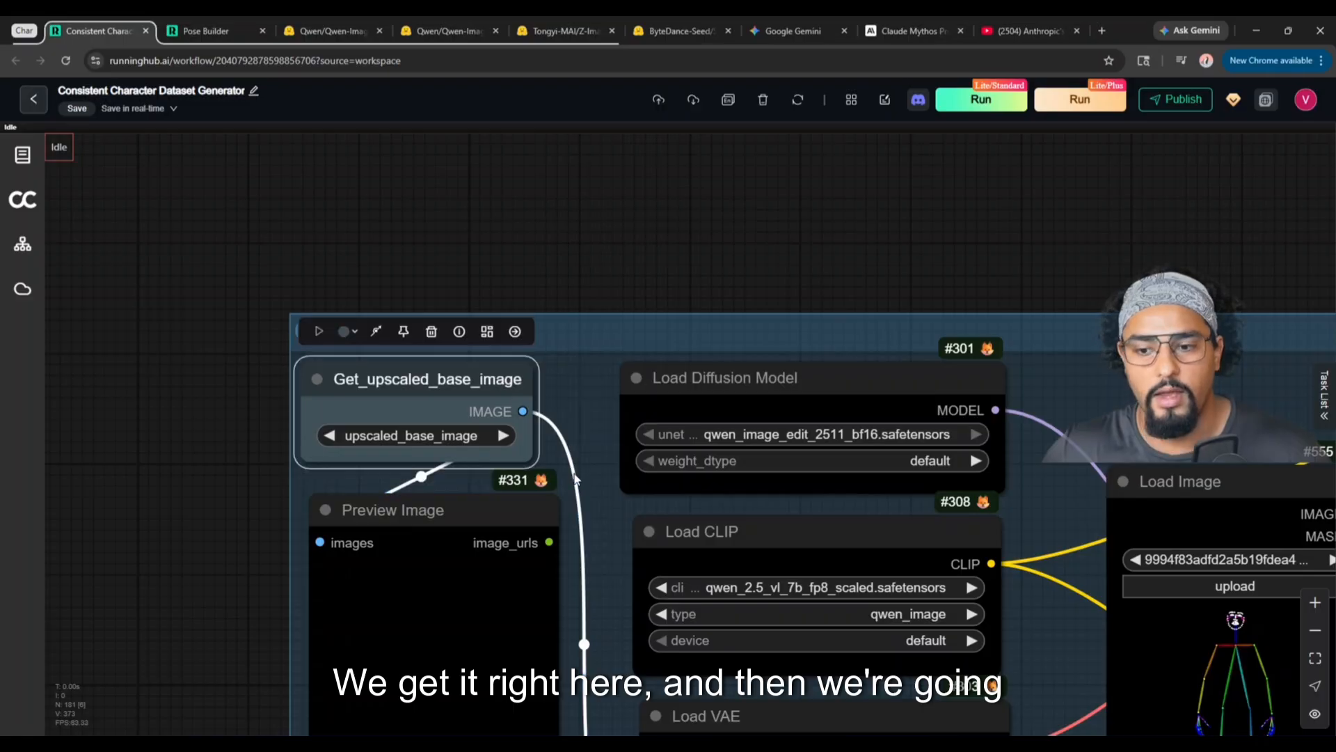
click(1054, 284)
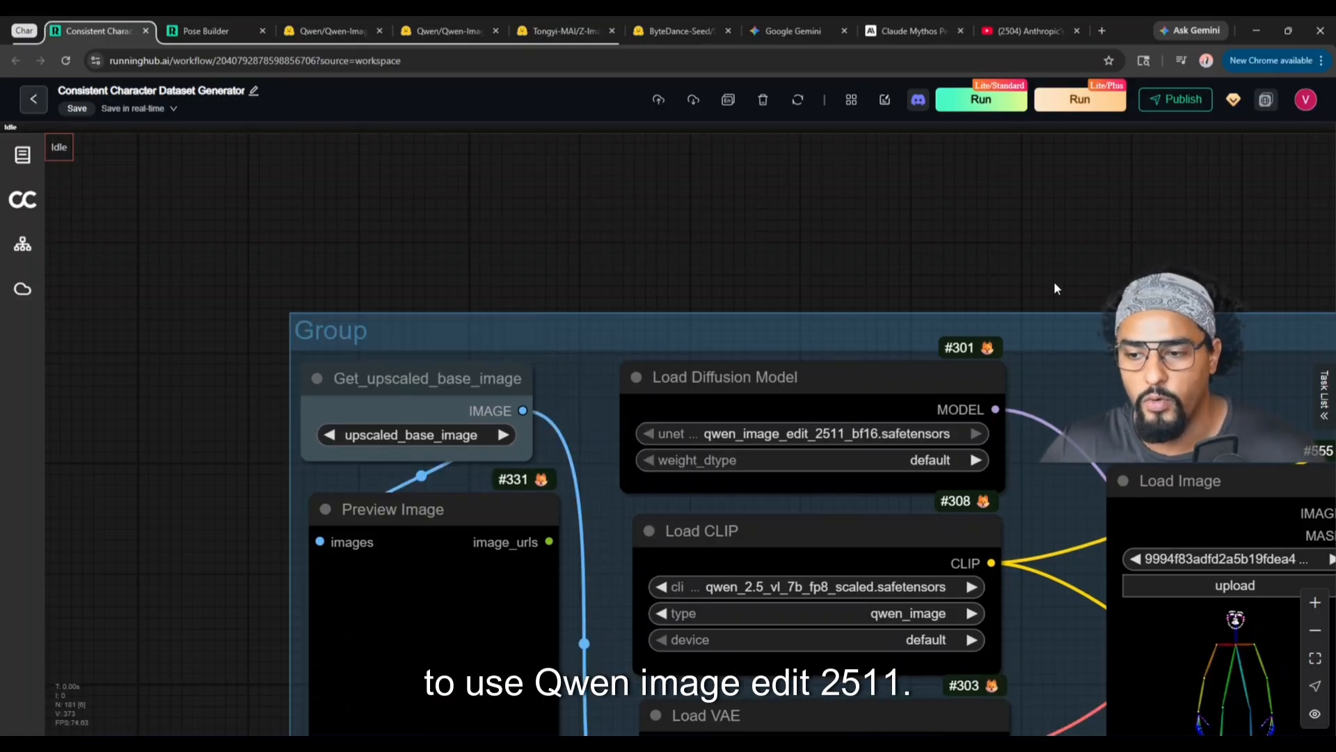
drag(973, 282, 631, 131)
scroll(691, 349, down, 5)
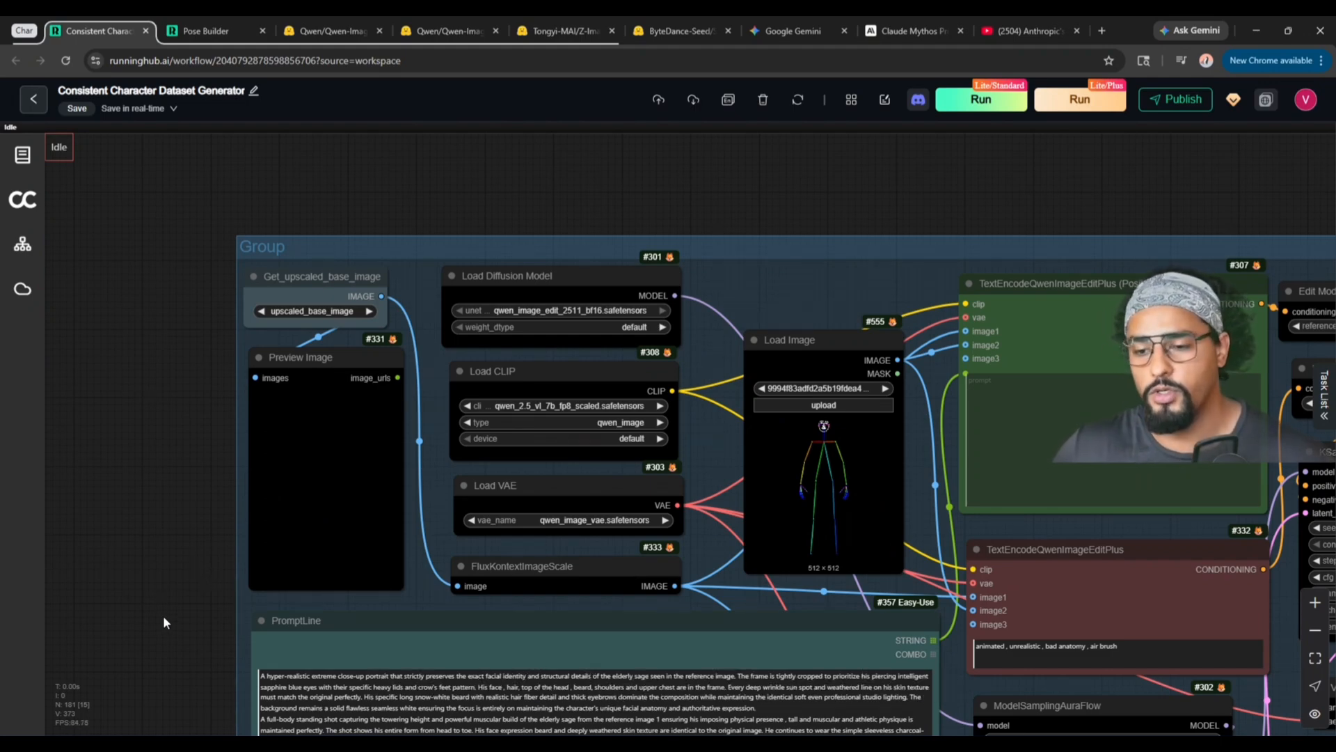
drag(165, 620, 156, 431)
click(360, 433)
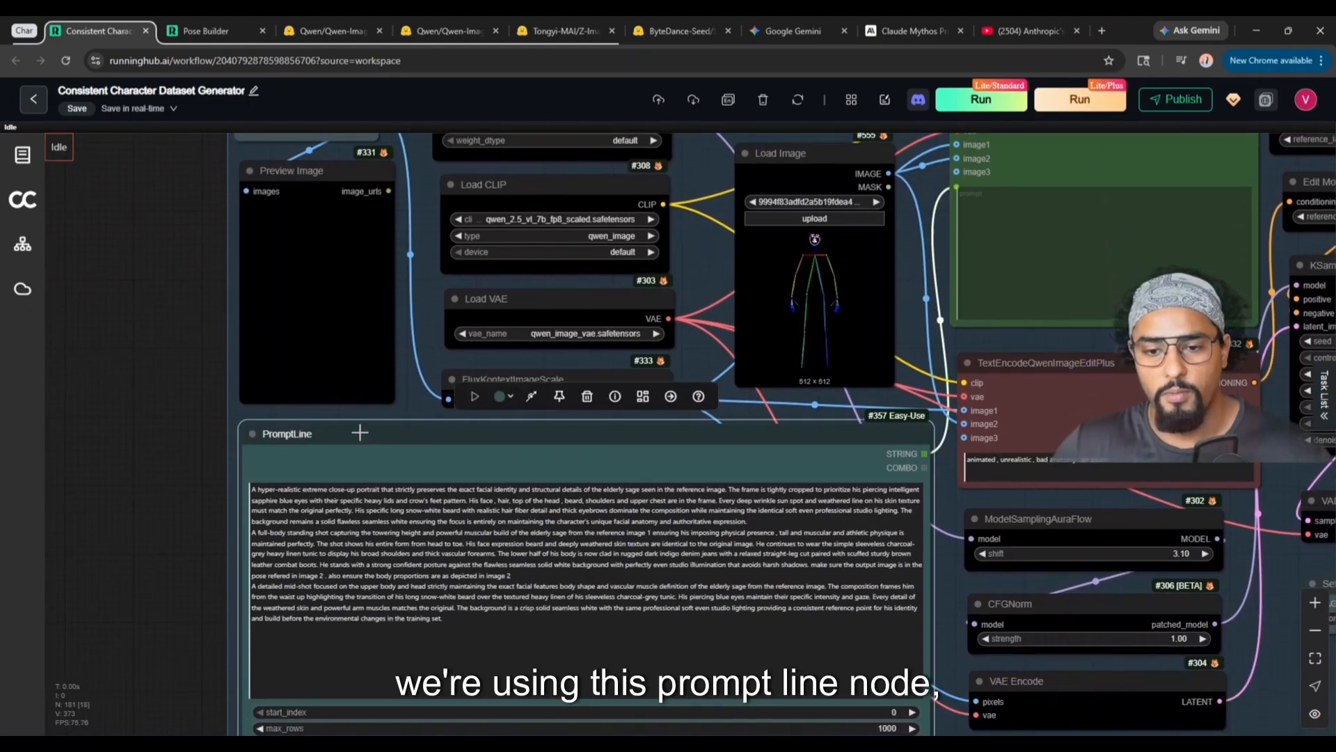
drag(451, 635, 253, 490)
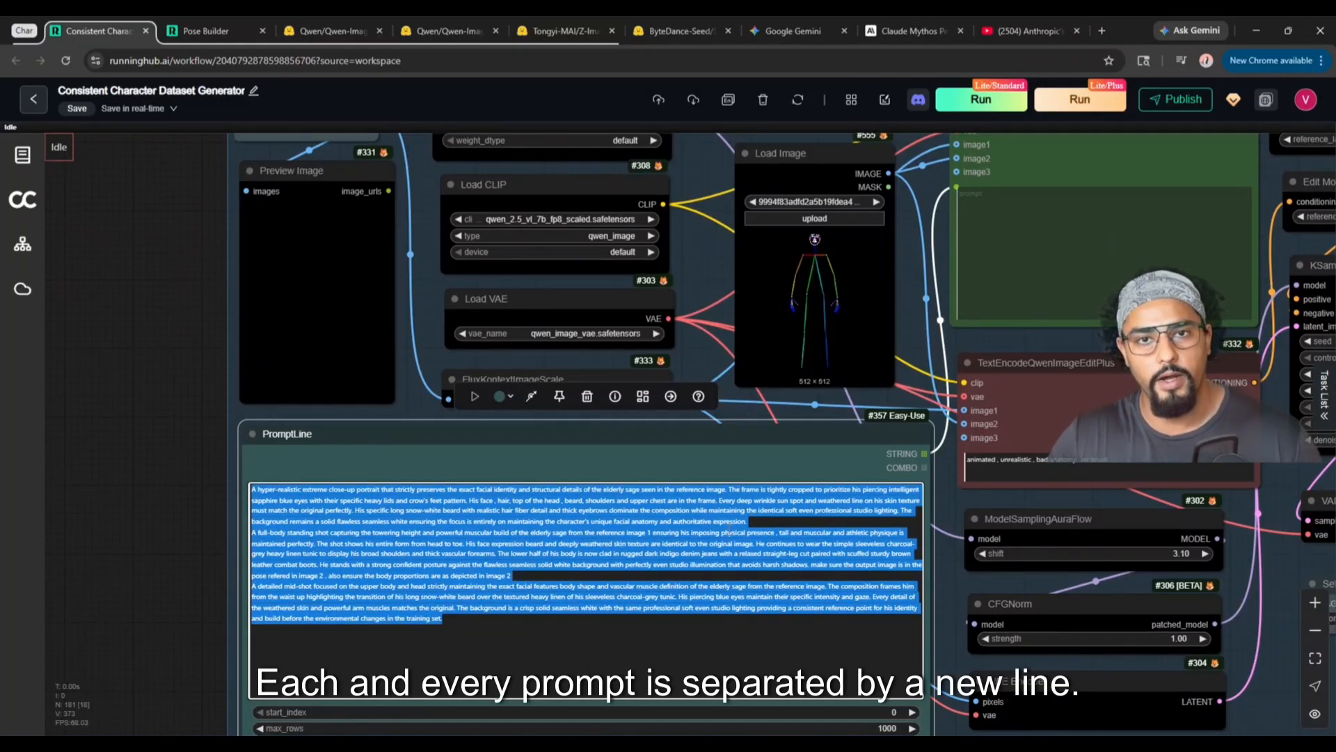
click(152, 500)
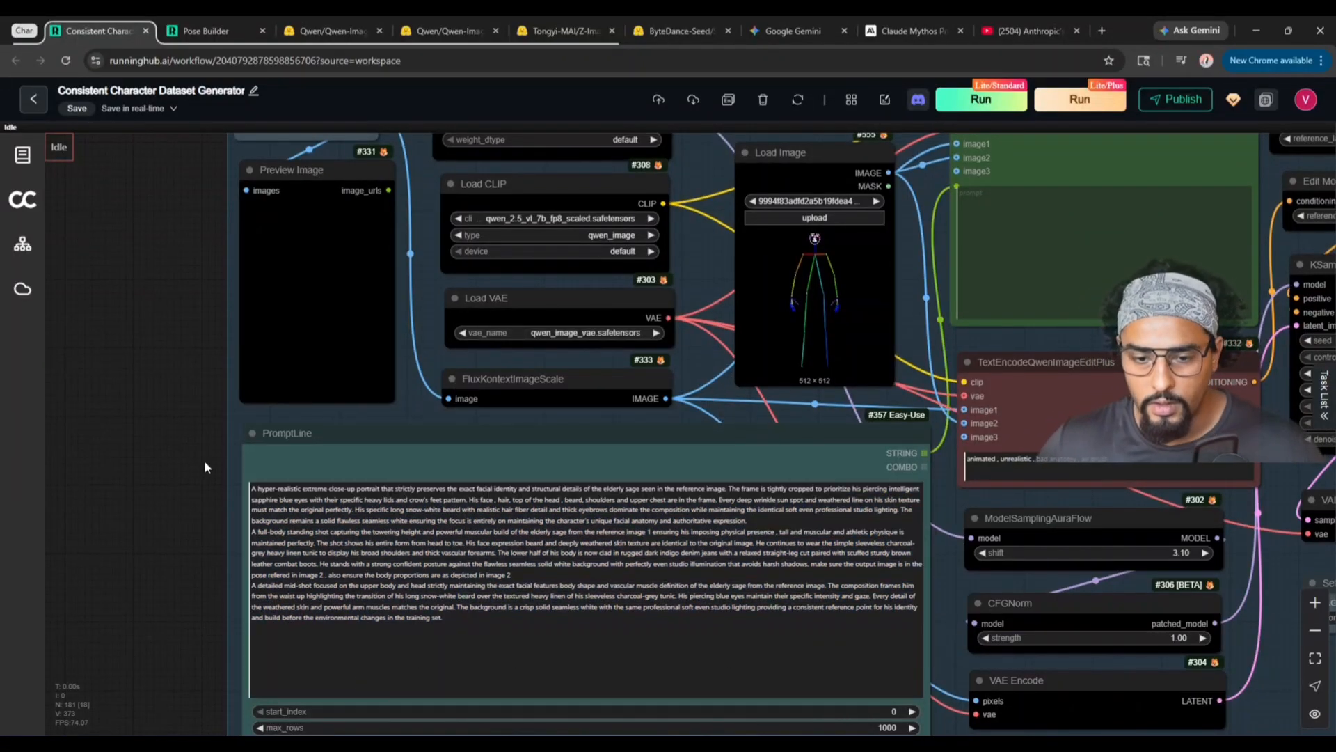
drag(204, 461, 196, 470)
click(517, 587)
key(ctrl+a)
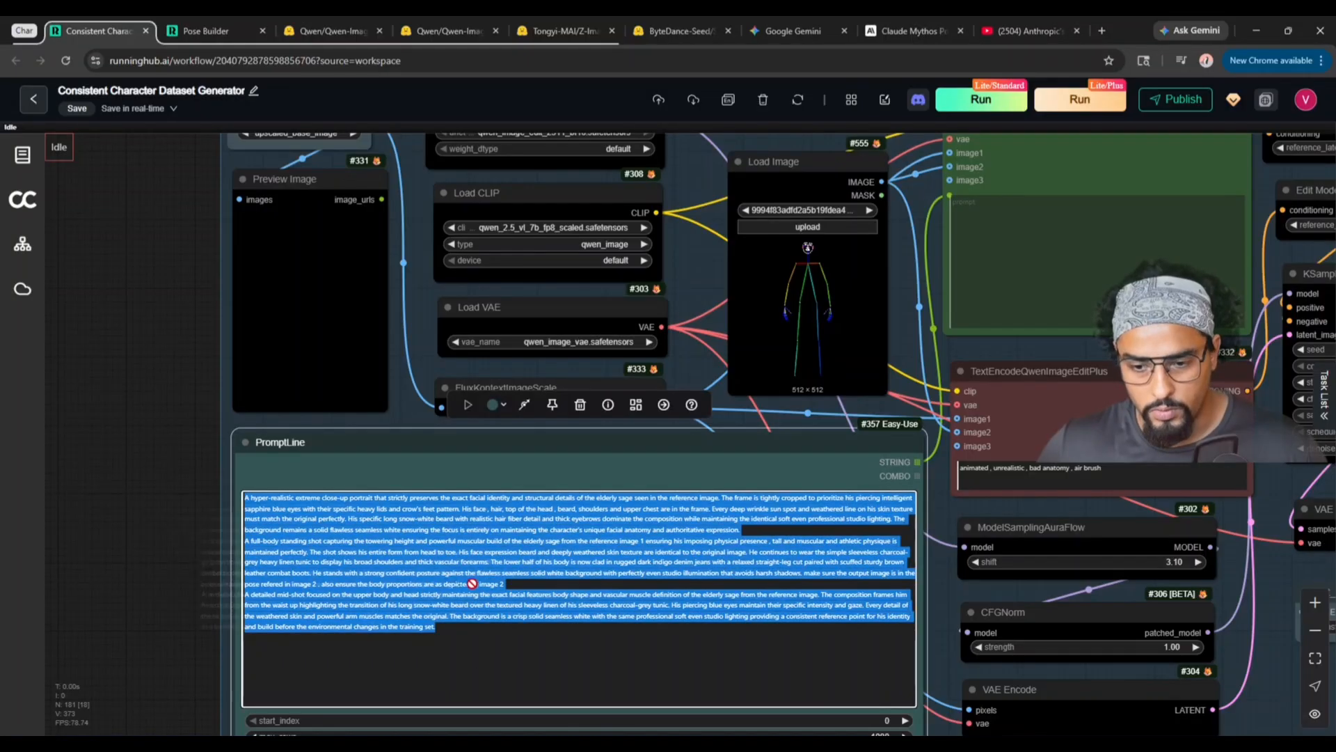
click(527, 587)
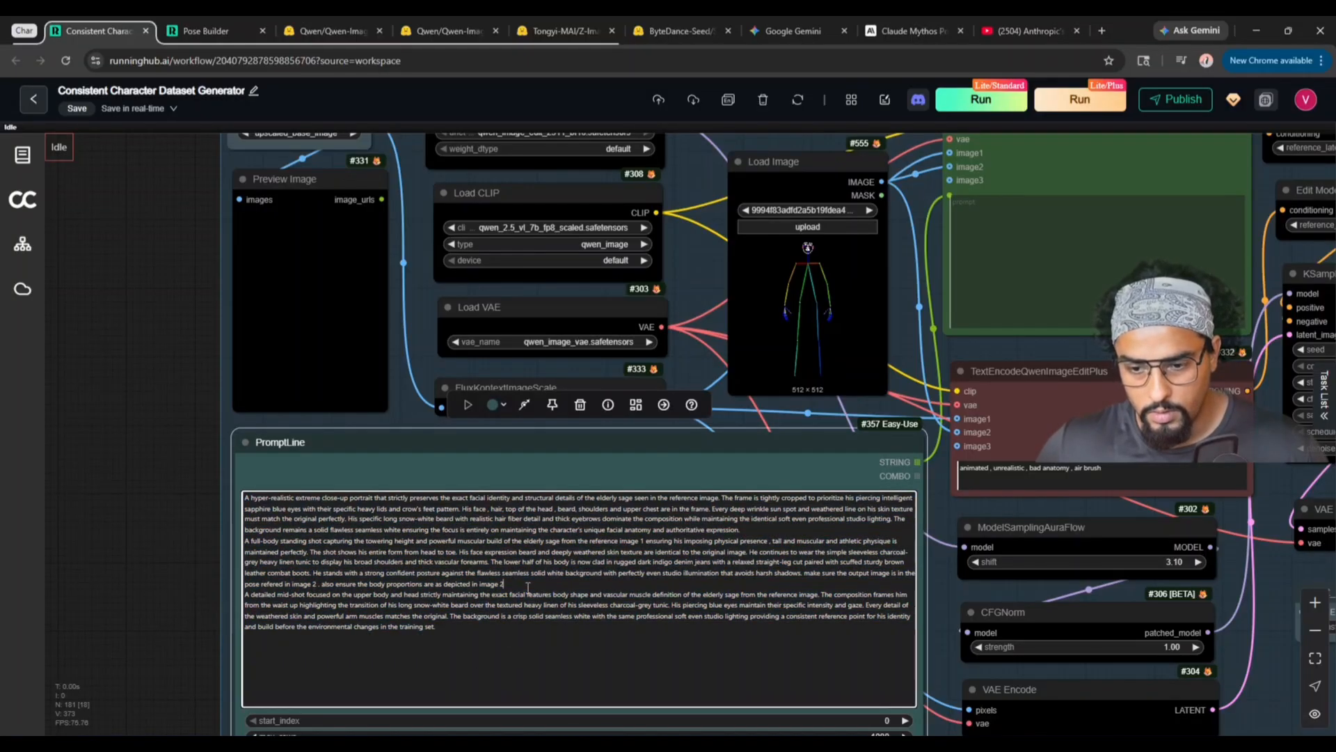
drag(504, 585, 265, 545)
click(510, 585)
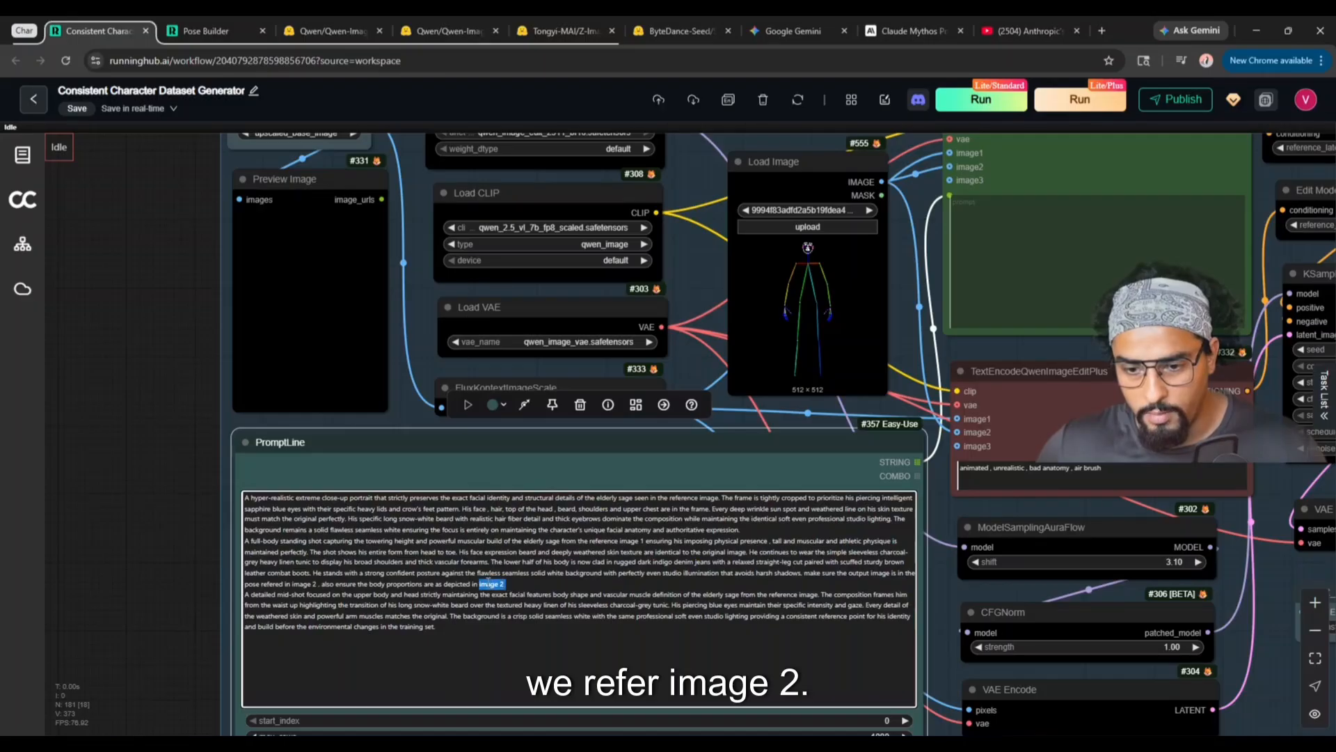
drag(480, 583, 474, 584)
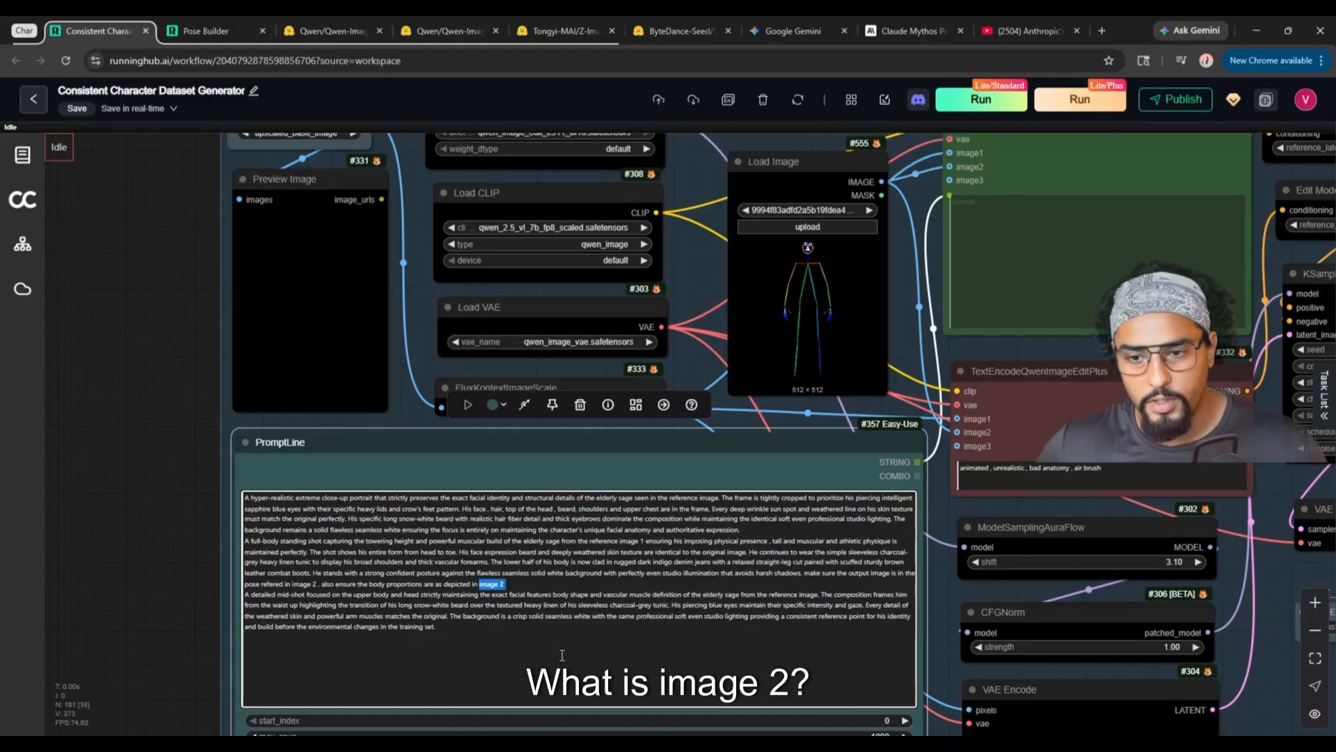
click(563, 655)
scroll(825, 161, up, 5)
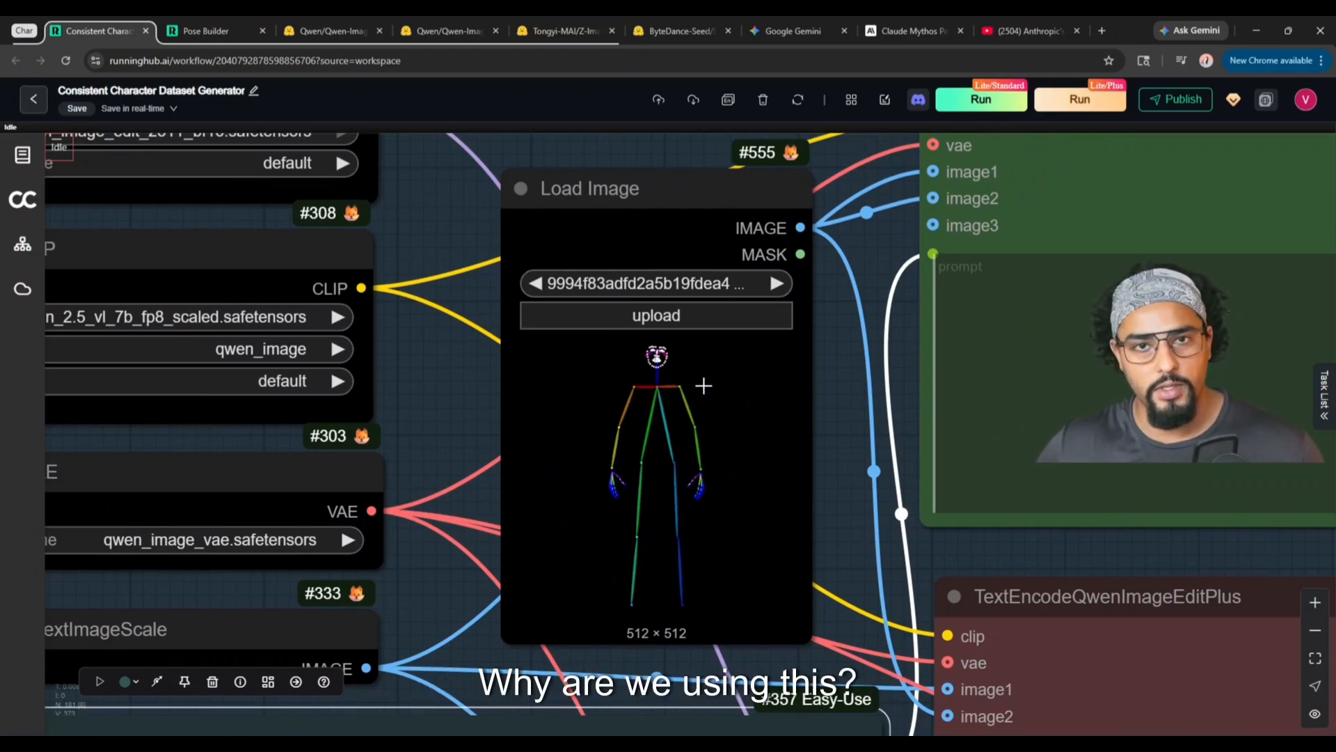
scroll(707, 417, down, 5)
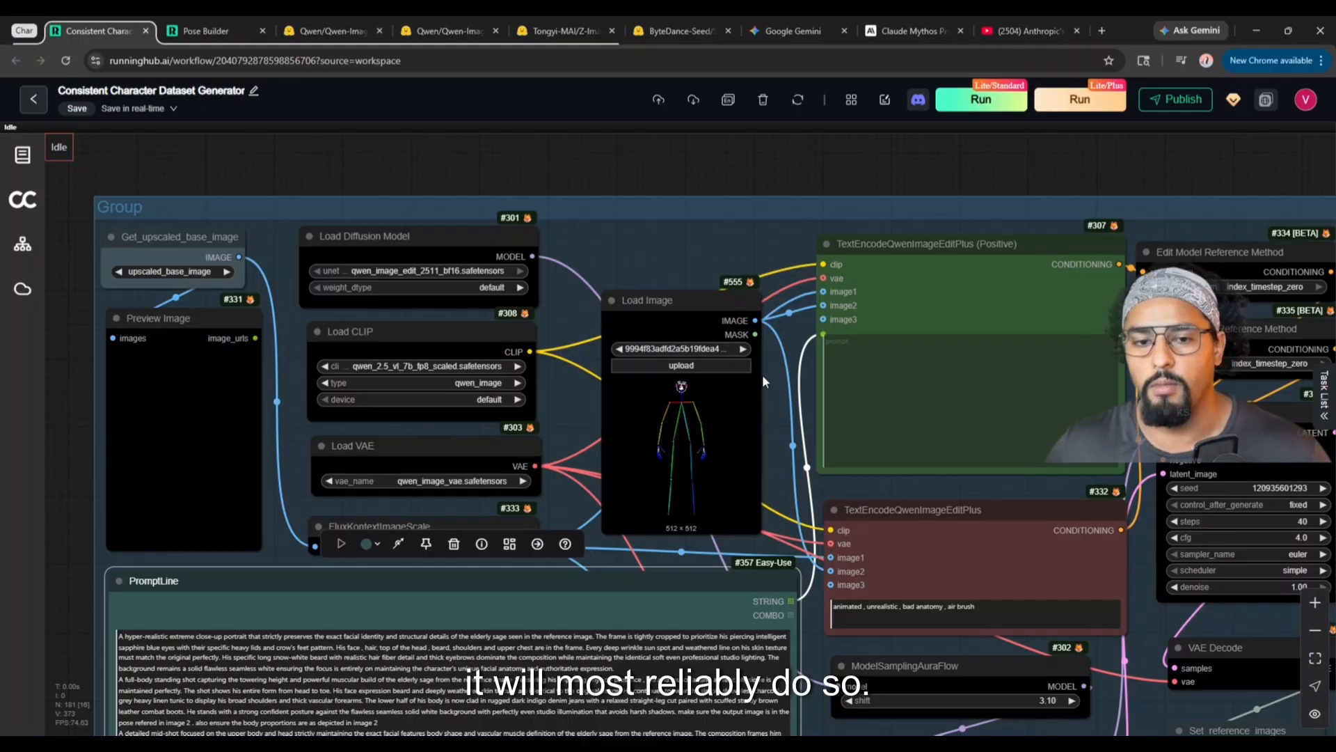
drag(653, 186, 603, 141)
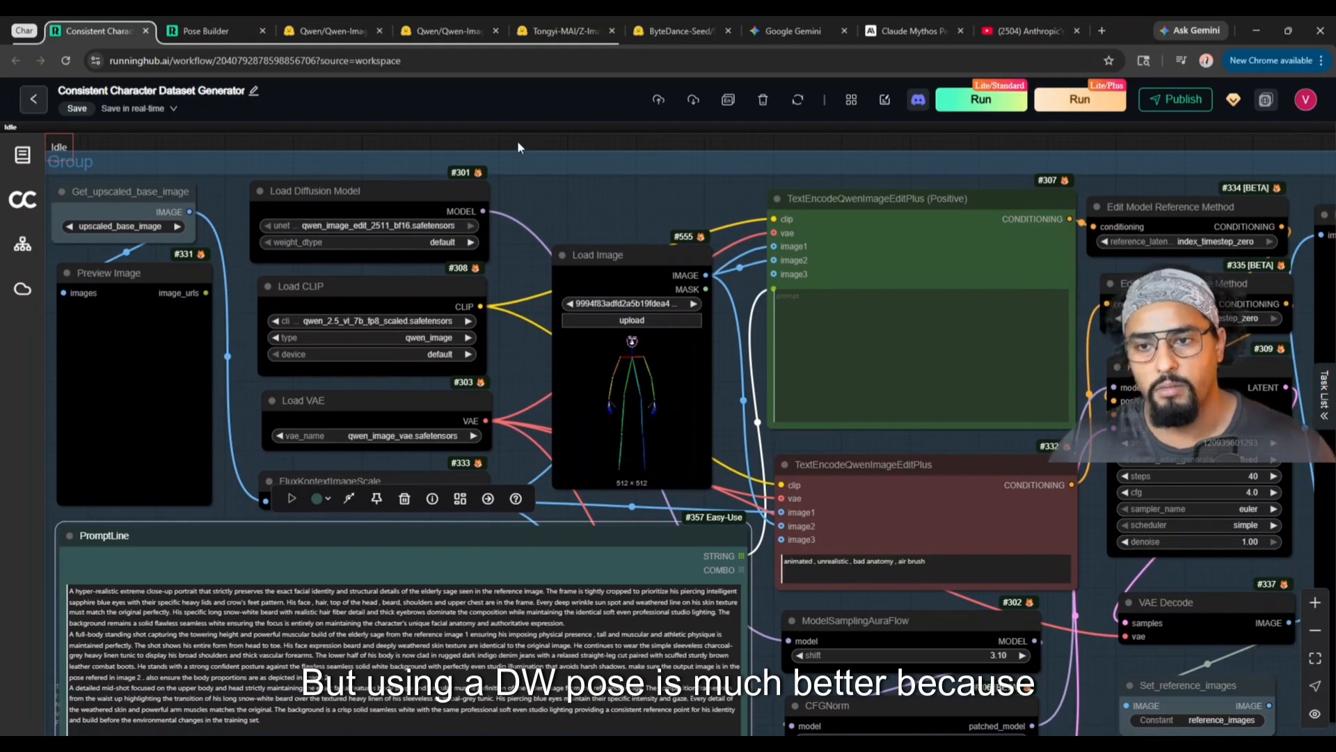
drag(518, 147, 590, 174)
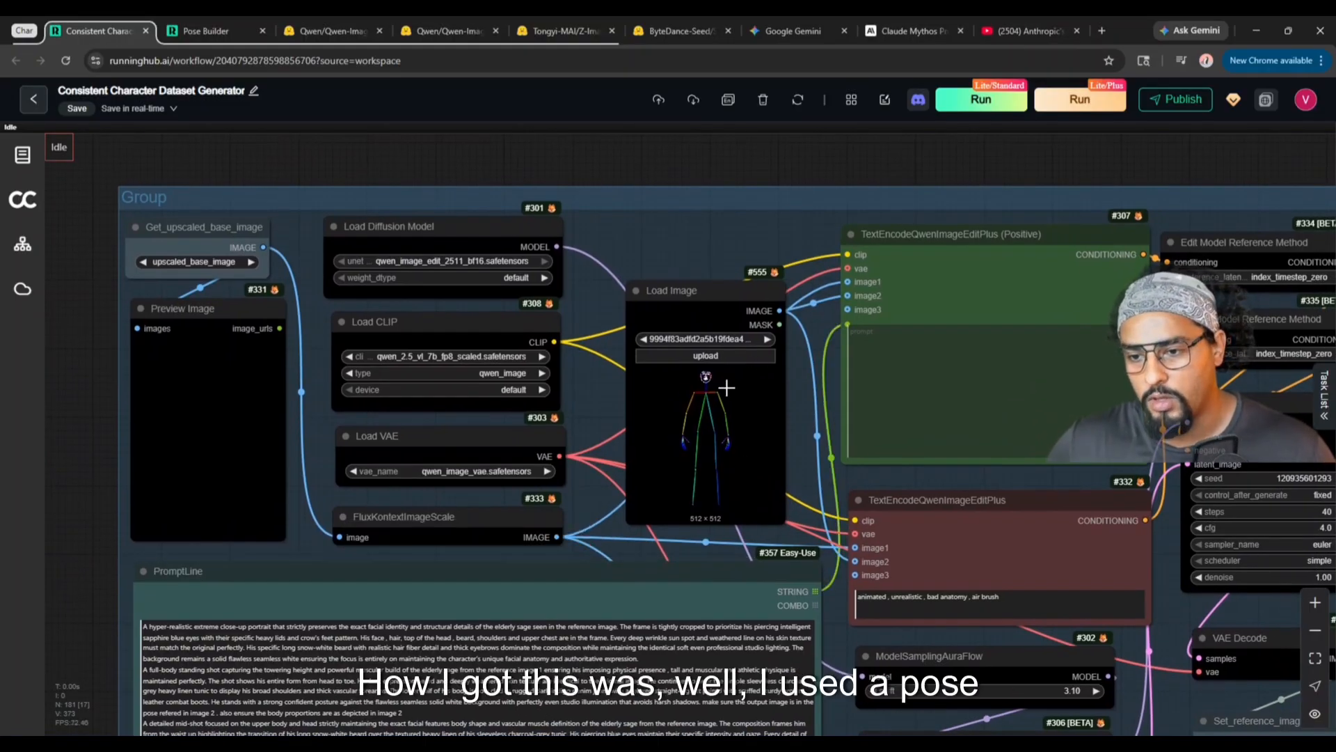
Step: In the Pose Builder's VNCCS Pose Studio, rotate the figure's arm straight out sideways
click(217, 33)
drag(583, 468, 663, 546)
click(631, 203)
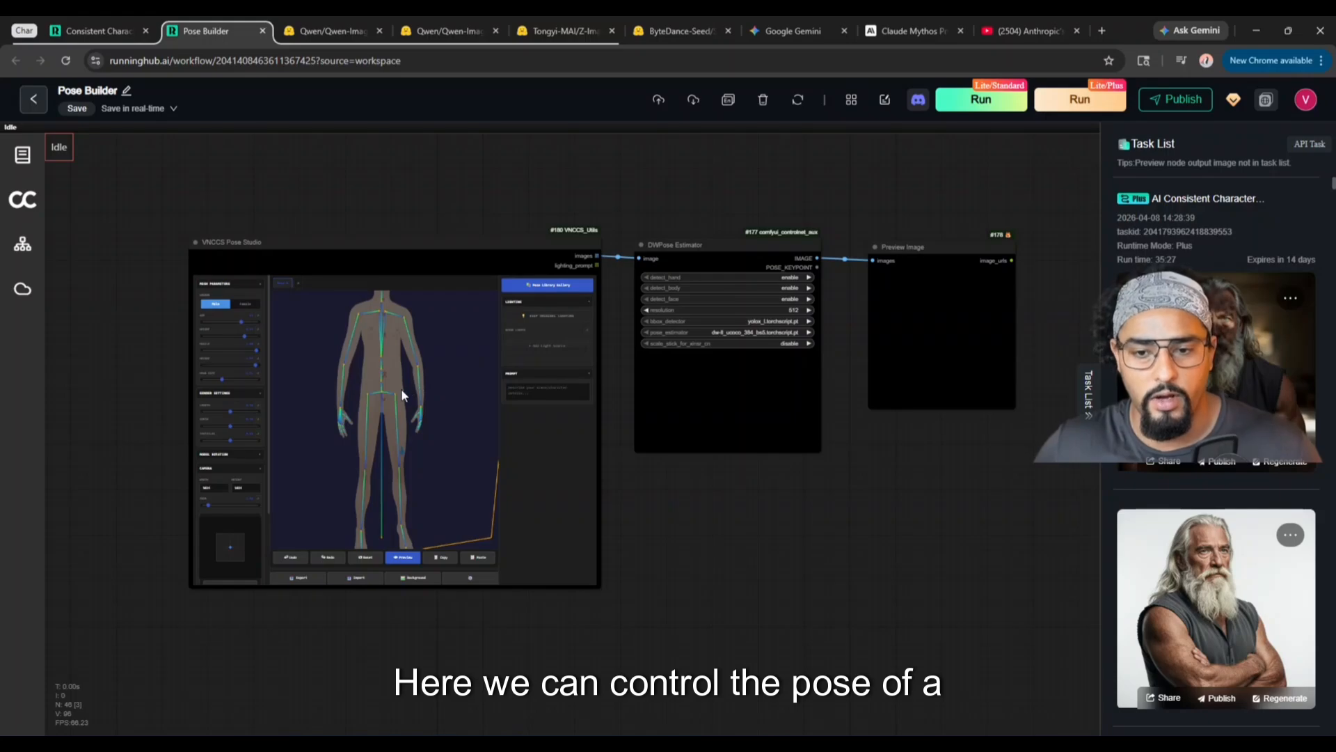
drag(400, 388, 328, 420)
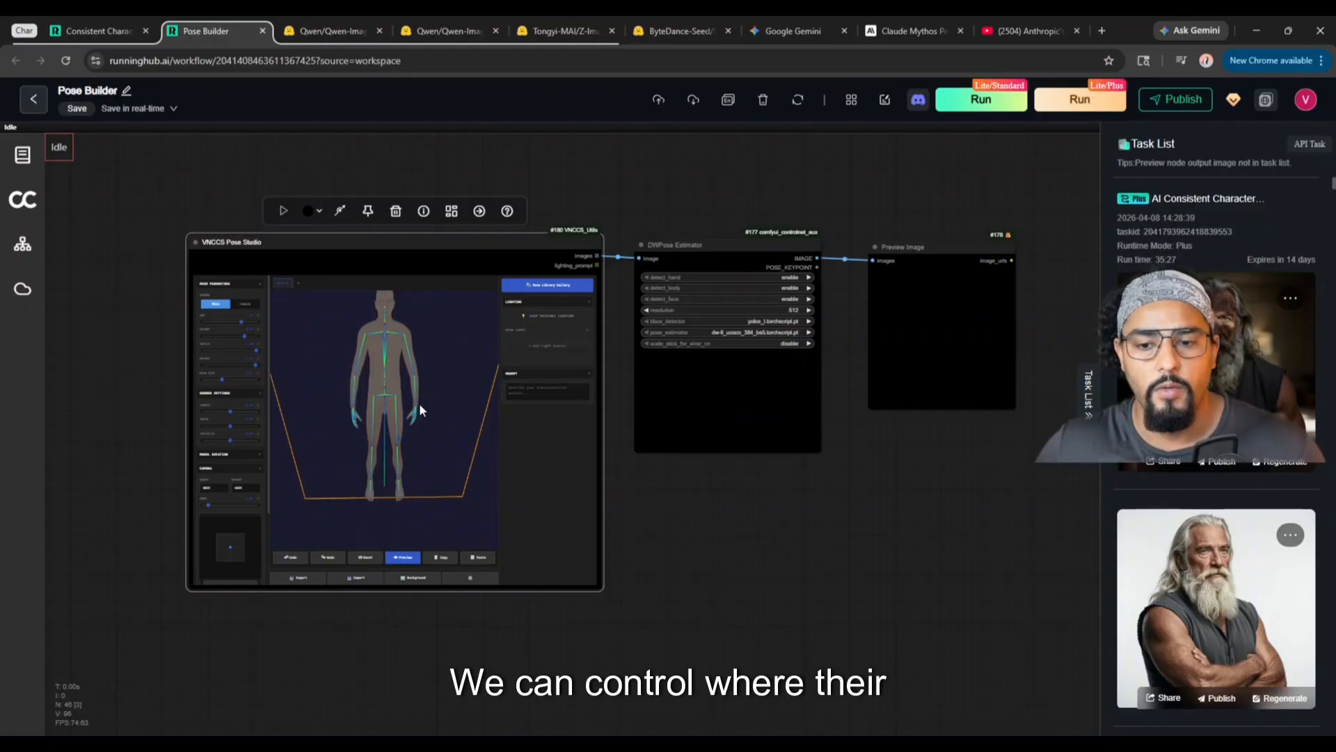
click(418, 383)
drag(422, 374, 408, 403)
drag(445, 359, 440, 319)
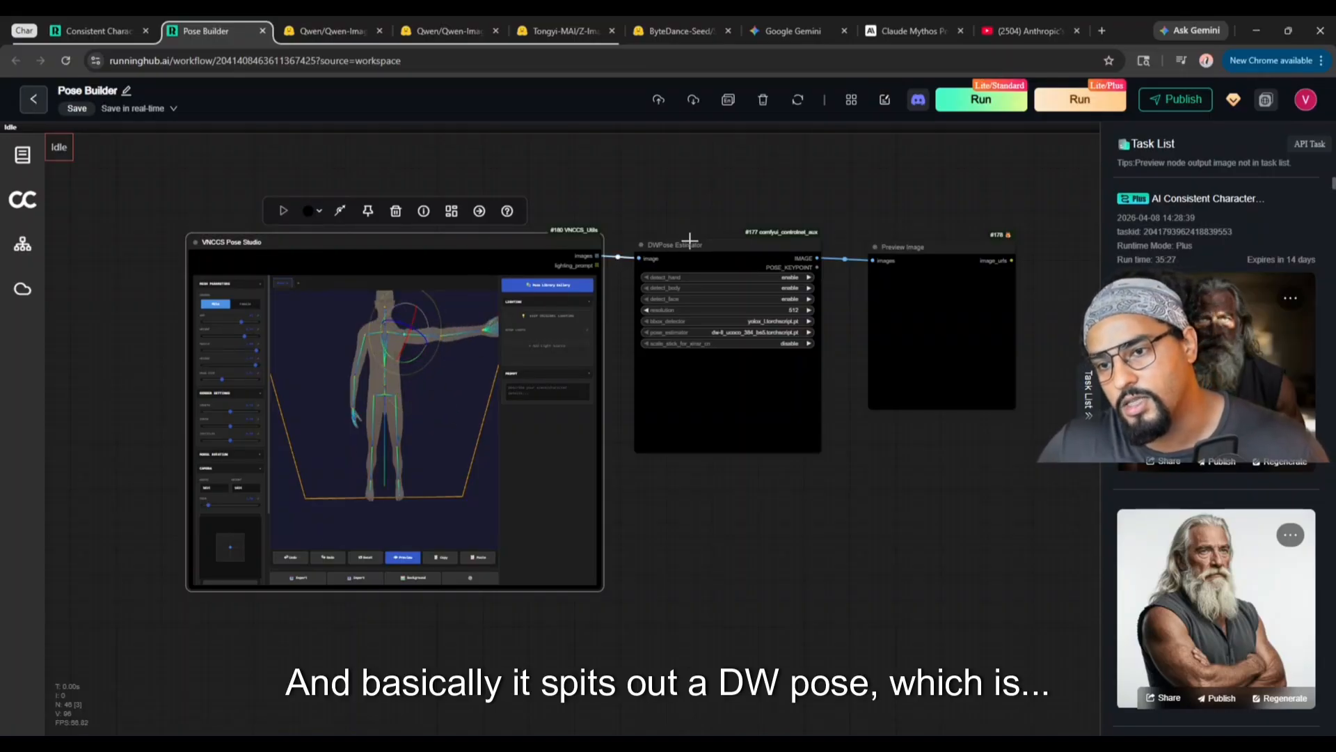
Step: Move the DWPose Estimator node up slightly and return to the Consistent Character workflow
scroll(656, 232, up, 5)
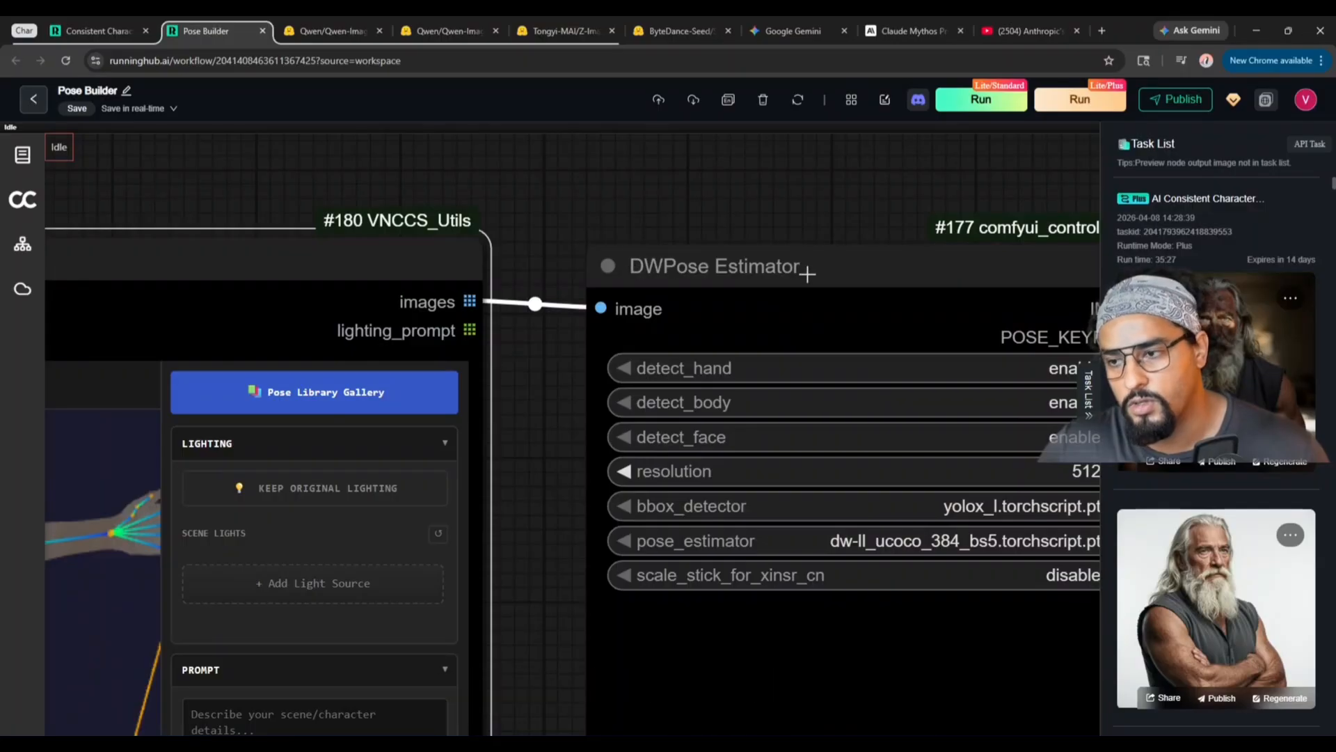
drag(813, 271, 810, 223)
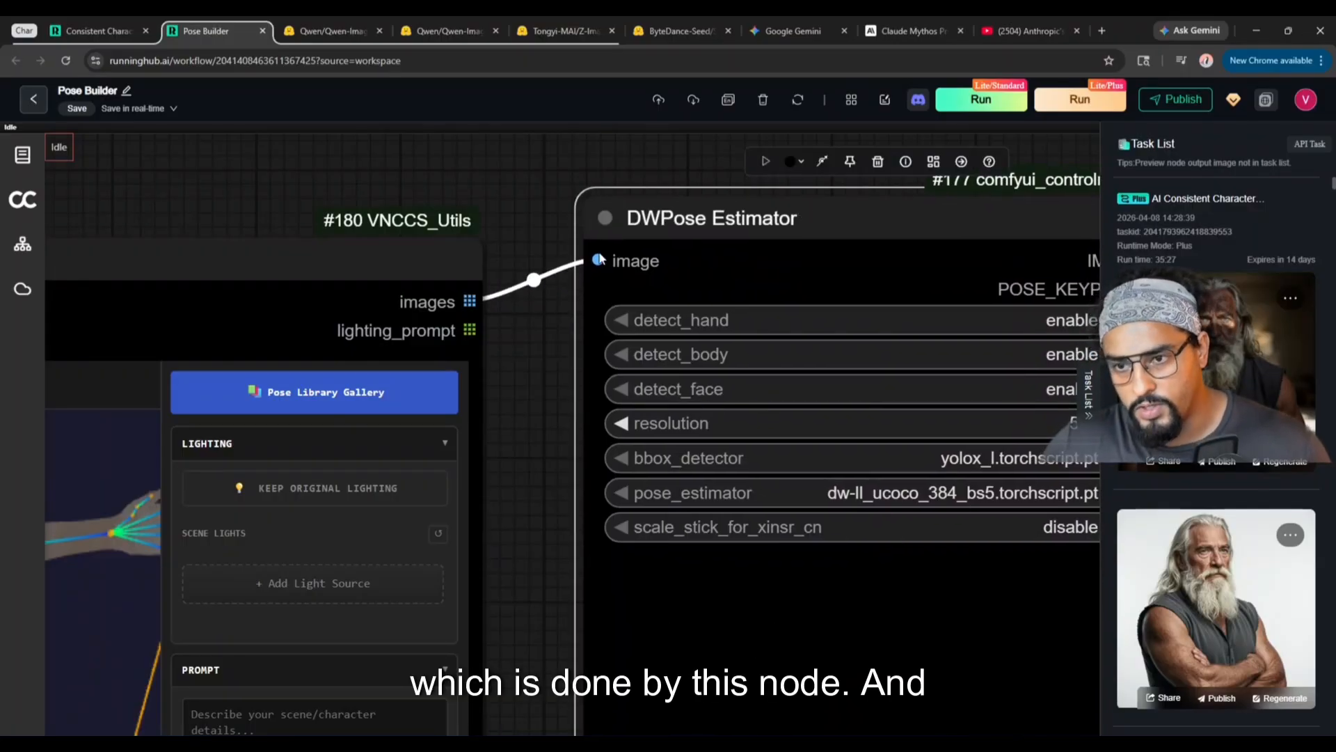
click(635, 169)
scroll(635, 169, down, 5)
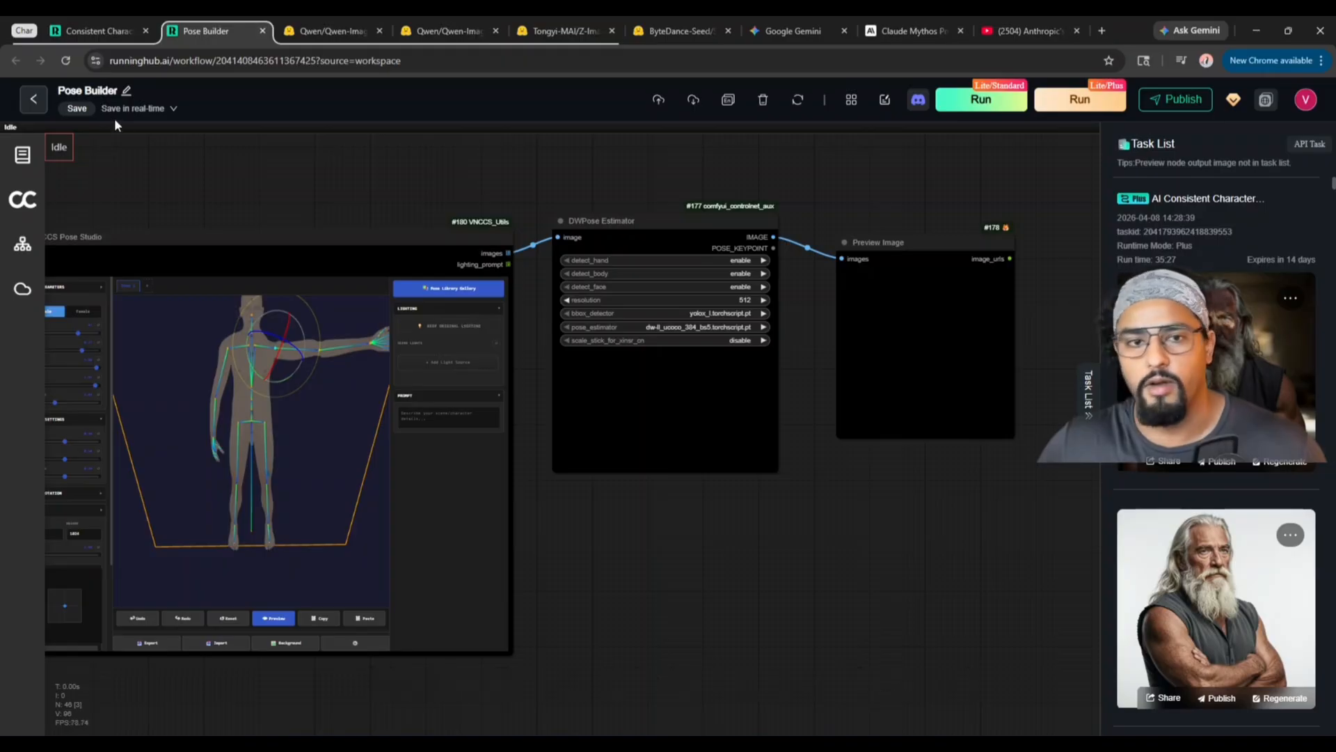
click(122, 29)
drag(690, 291, 655, 274)
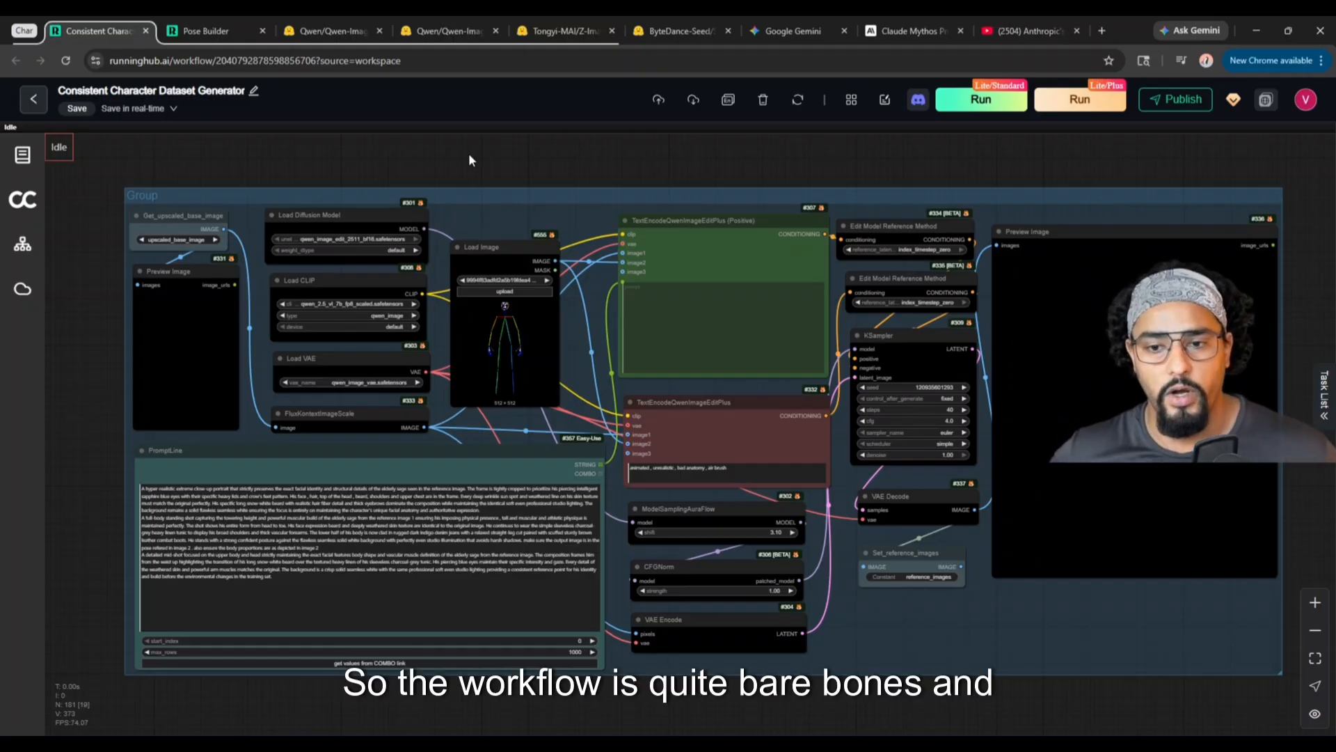
scroll(469, 153, down, 3)
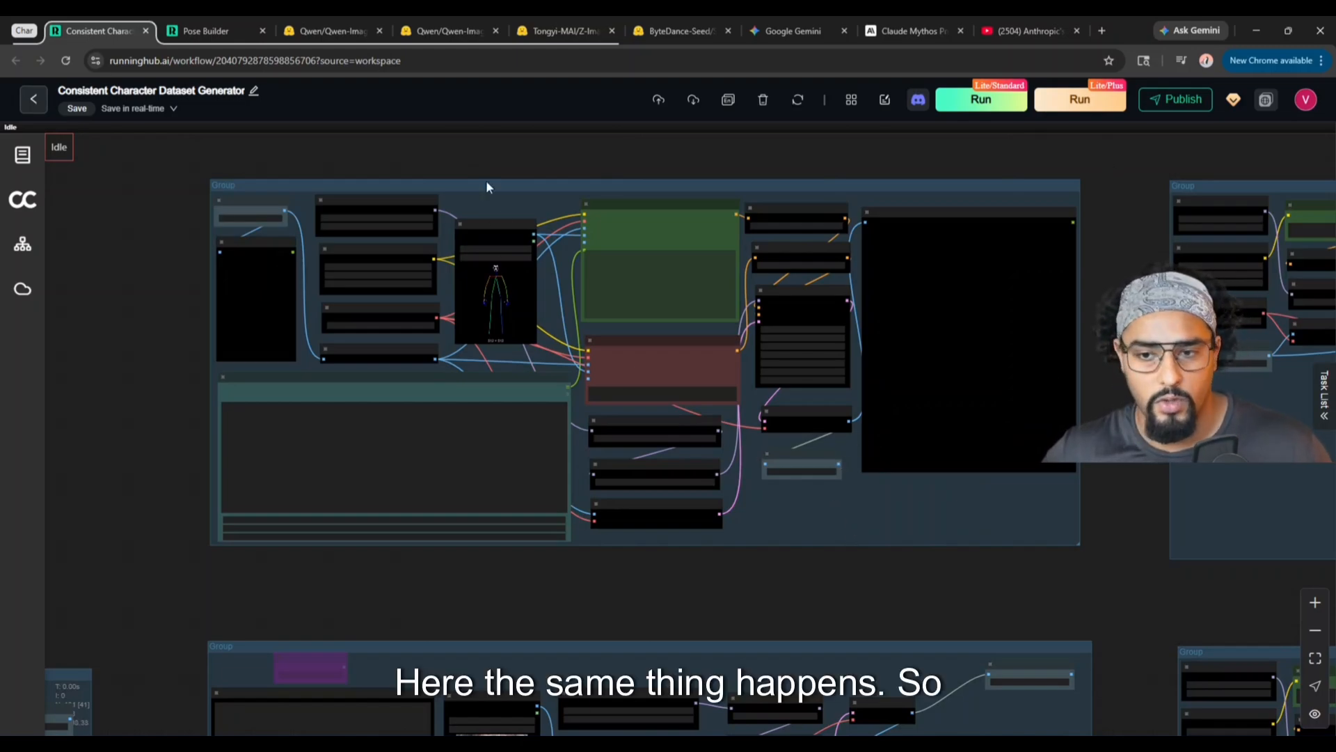
scroll(1143, 150, down, 2)
drag(1102, 200, 834, 573)
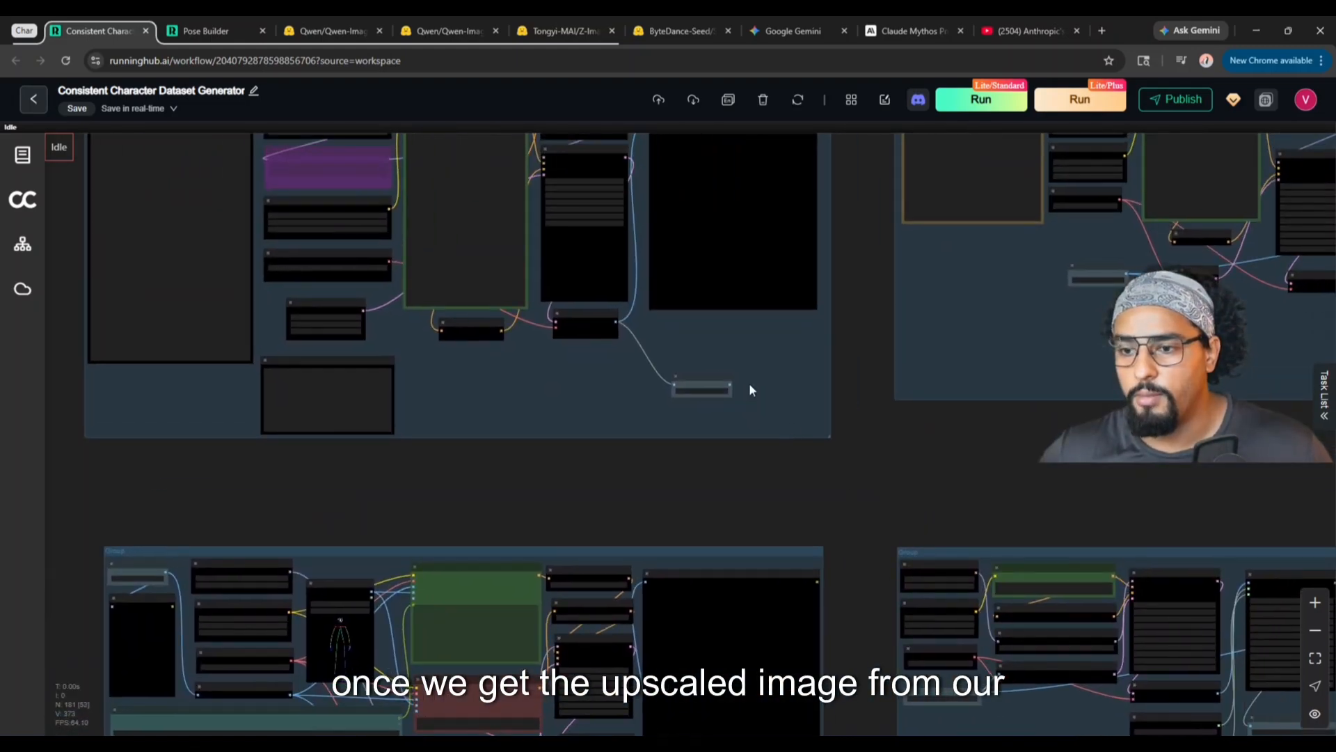
scroll(879, 373, down, 3)
drag(871, 337, 519, 471)
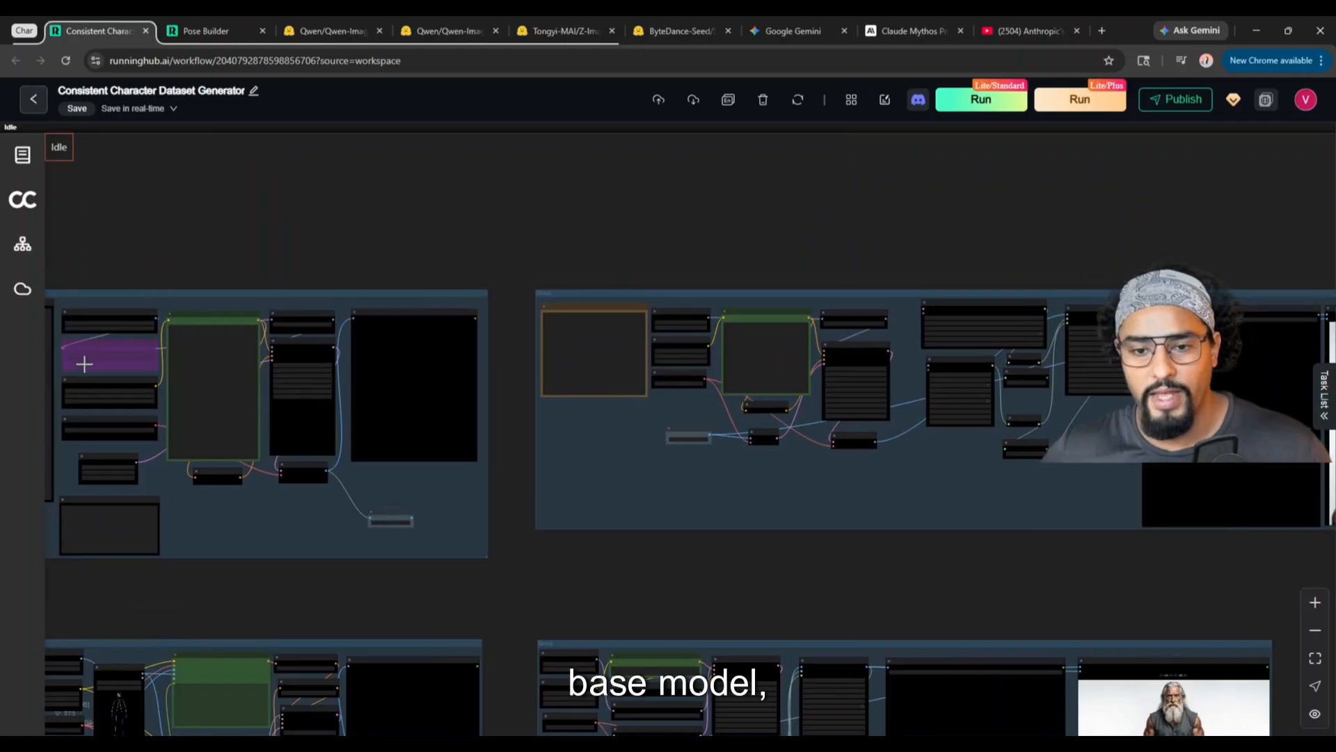
drag(510, 604, 867, 298)
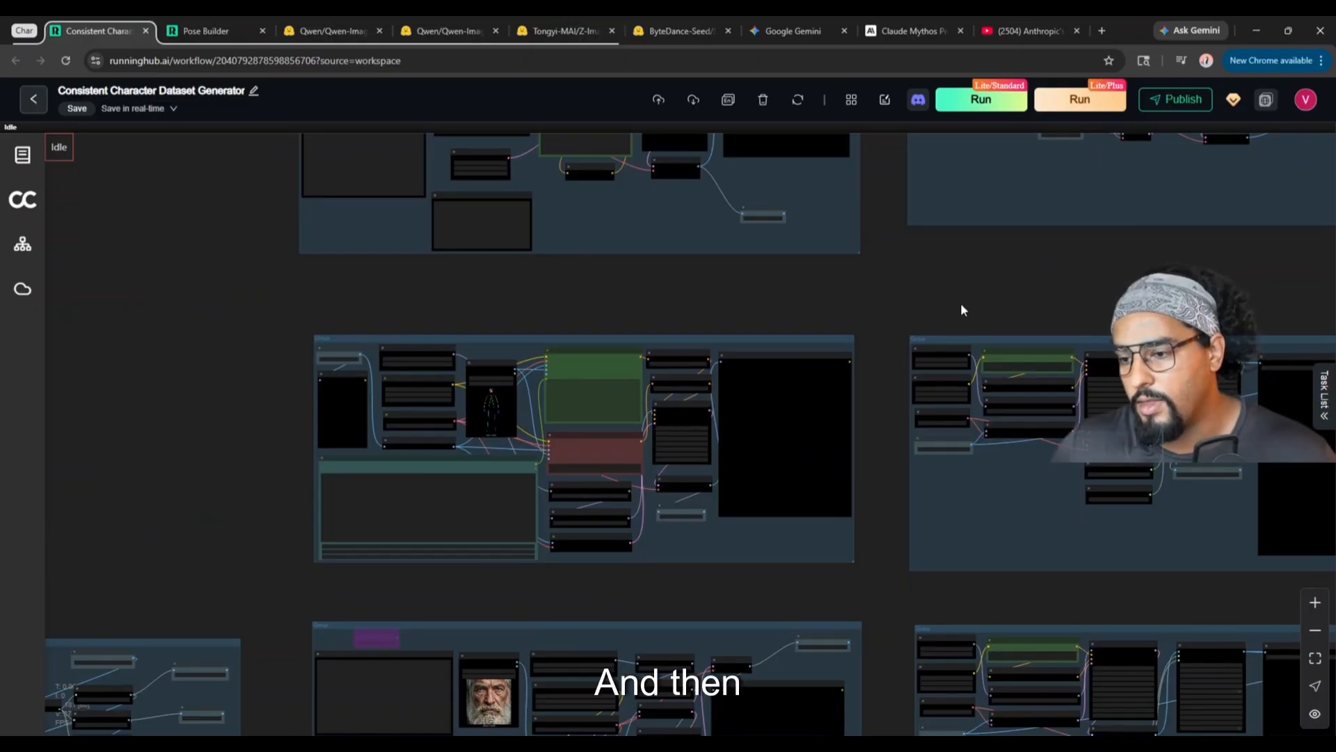
scroll(662, 512, up, 5)
scroll(662, 511, down, 6)
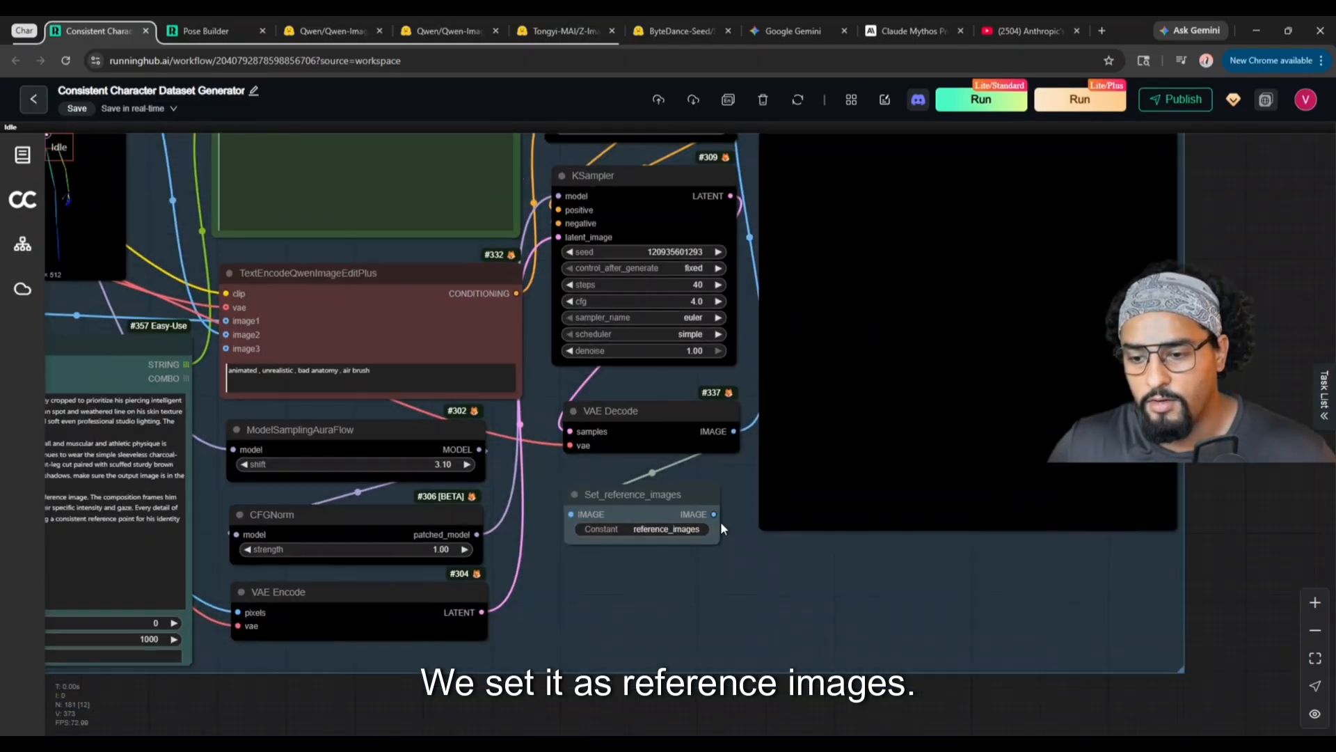
drag(855, 468, 432, 491)
Step: Nudge the Set_upscaled_ref_images node slightly lower beside the SeedVR2 upscaler, then deselect it
scroll(333, 433, up, 6)
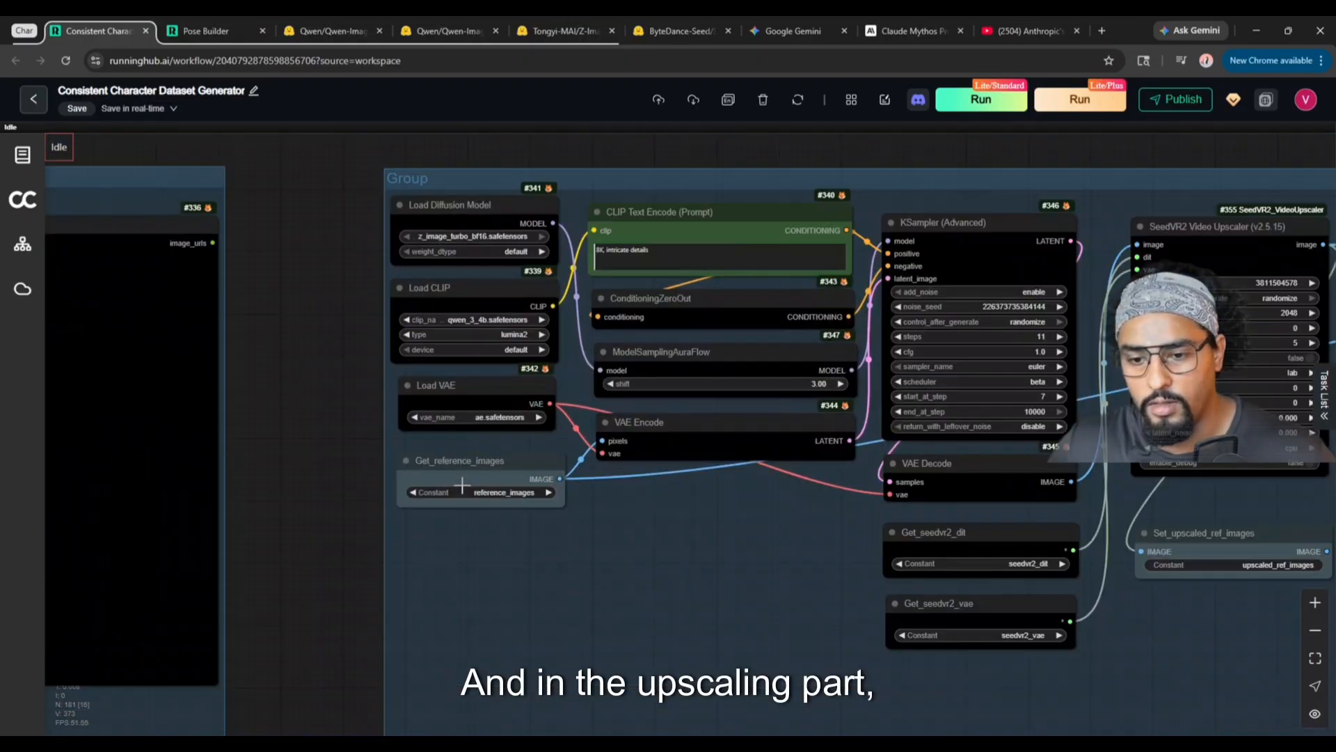
scroll(707, 488, down, 6)
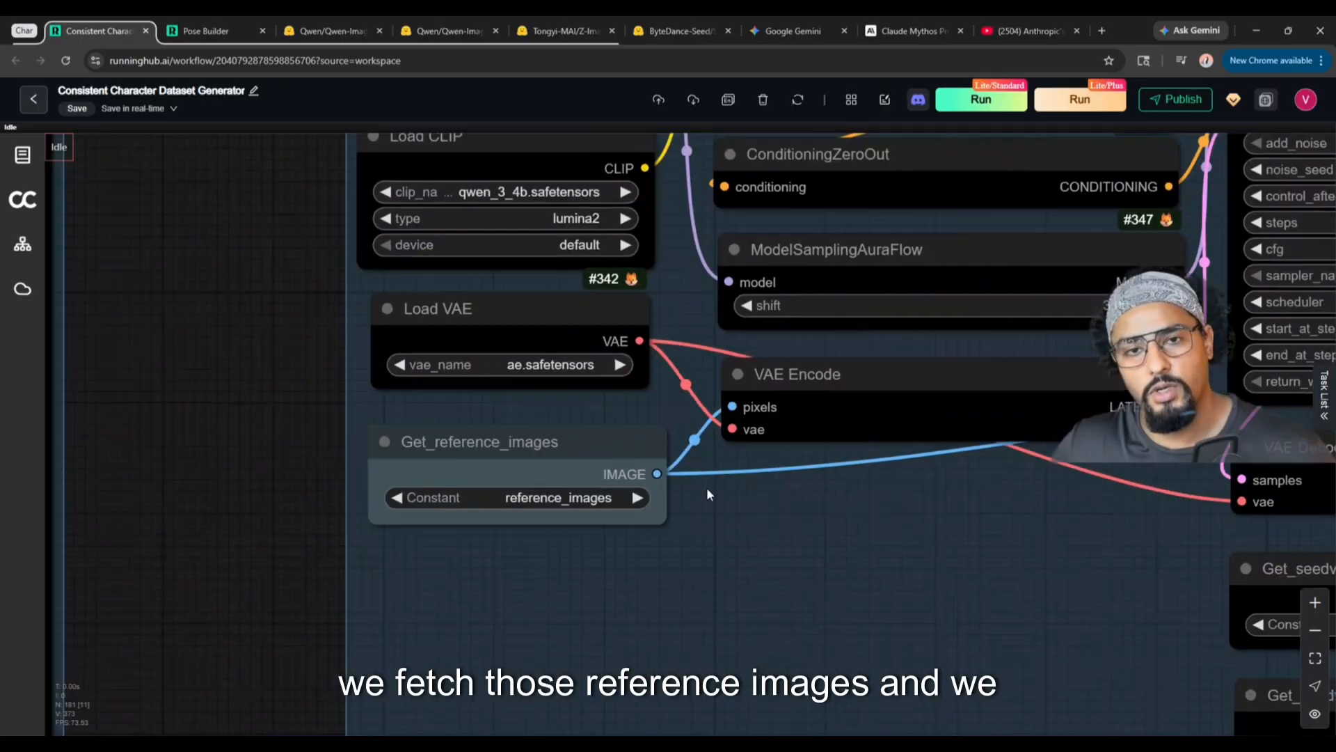
scroll(568, 348, up, 4)
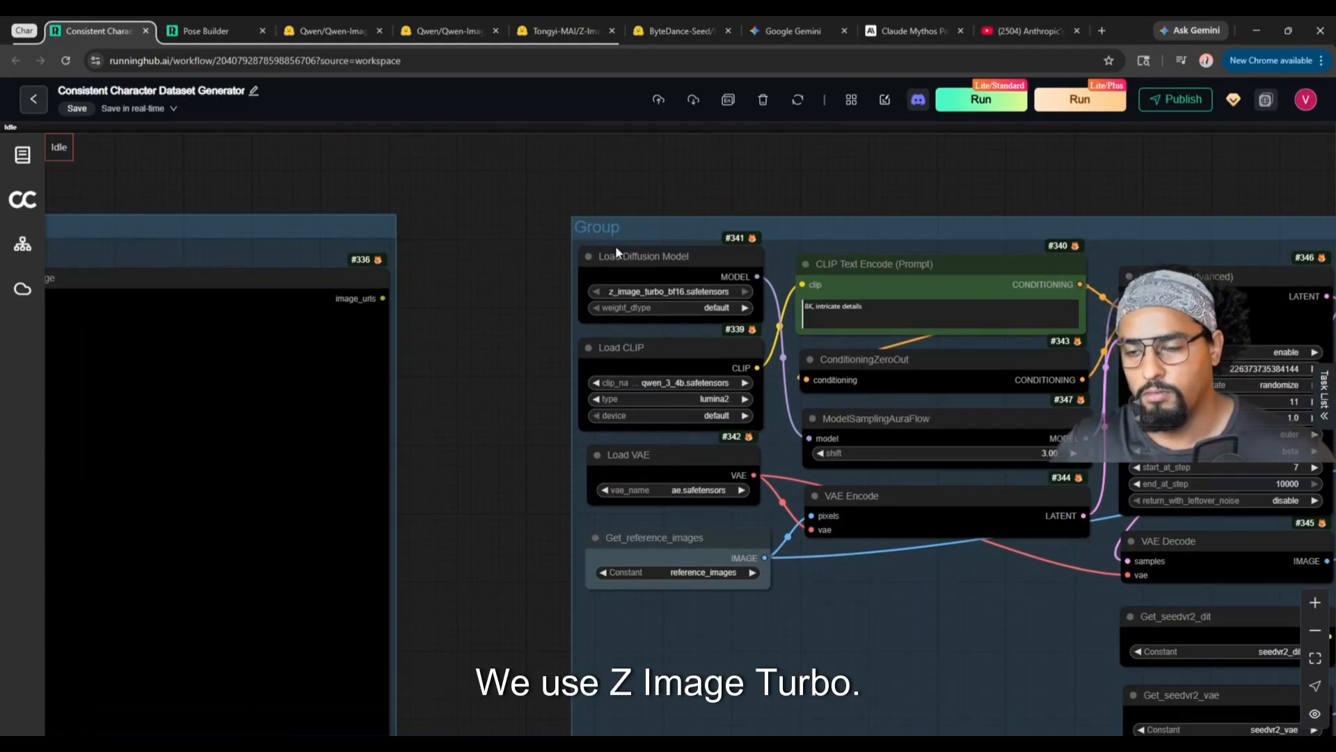
drag(933, 172, 364, 191)
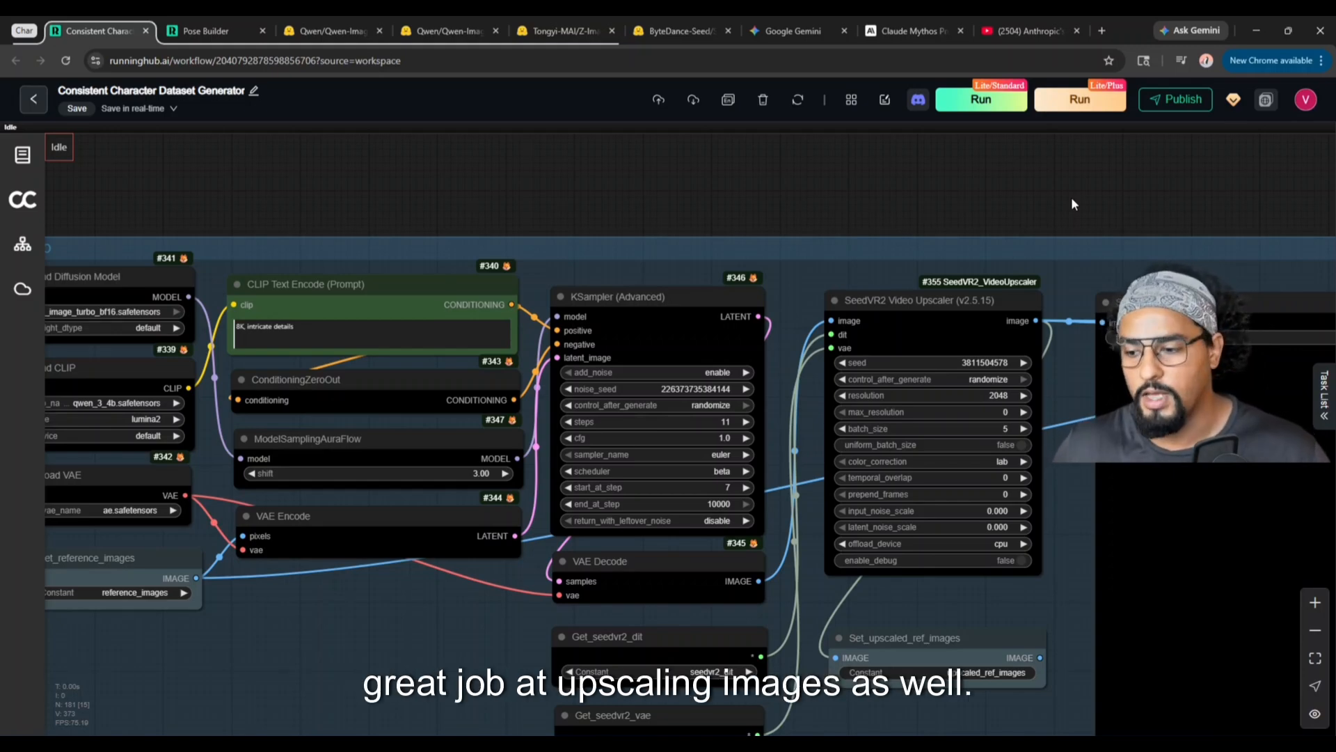
scroll(1071, 198, down, 1)
scroll(1070, 197, down, 1)
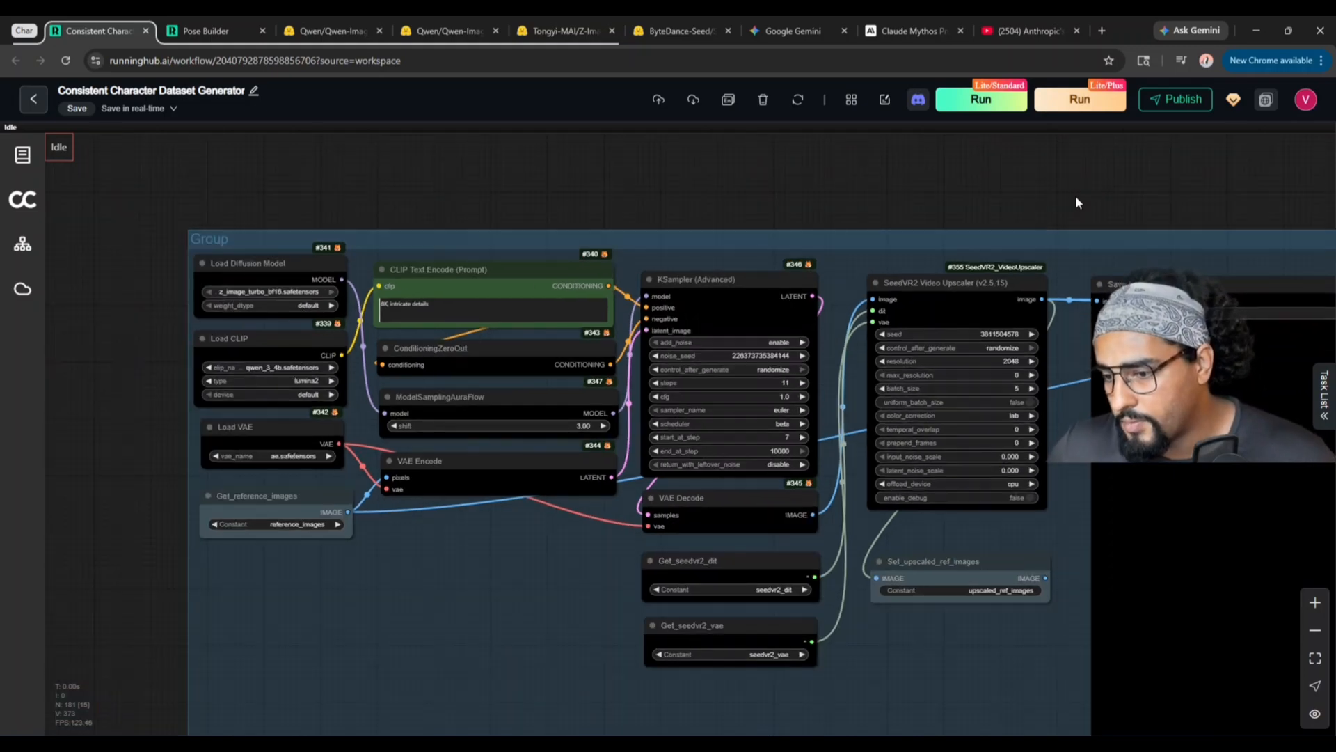
scroll(1104, 191, down, 1)
scroll(964, 324, up, 1)
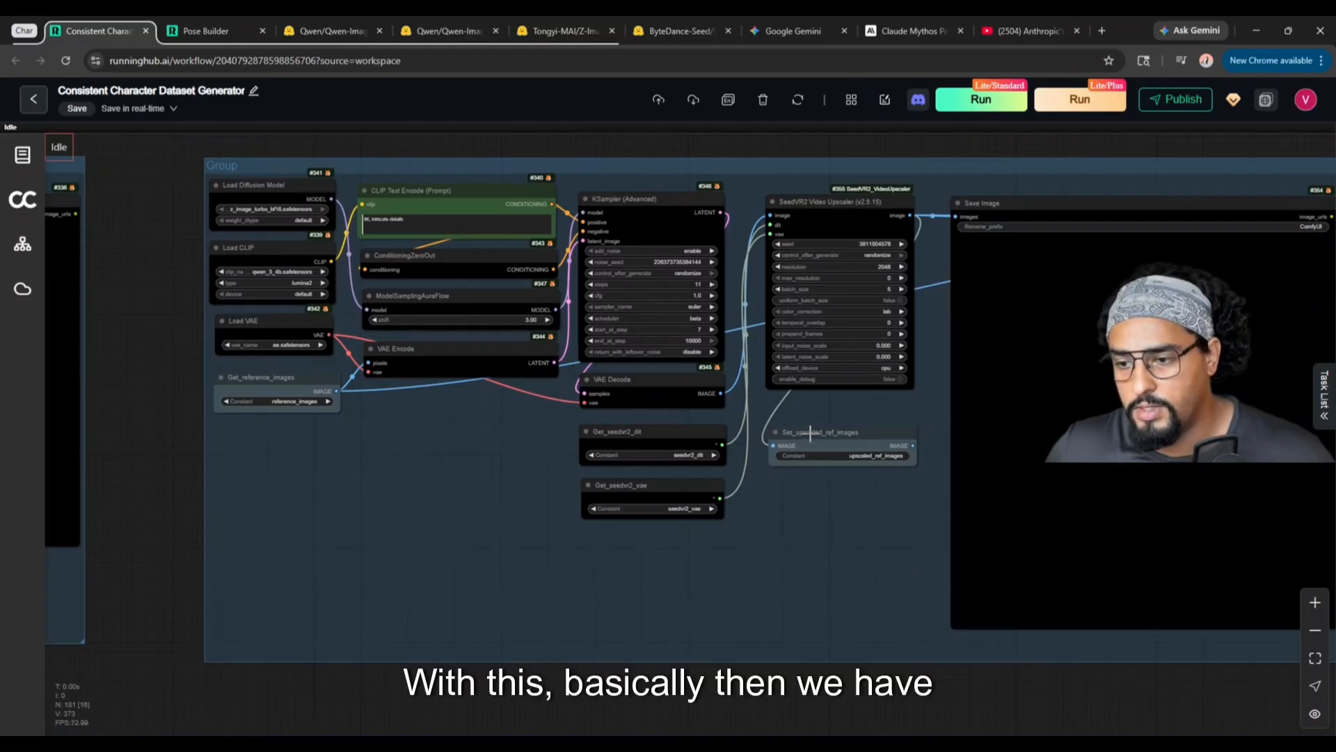
drag(805, 433, 817, 454)
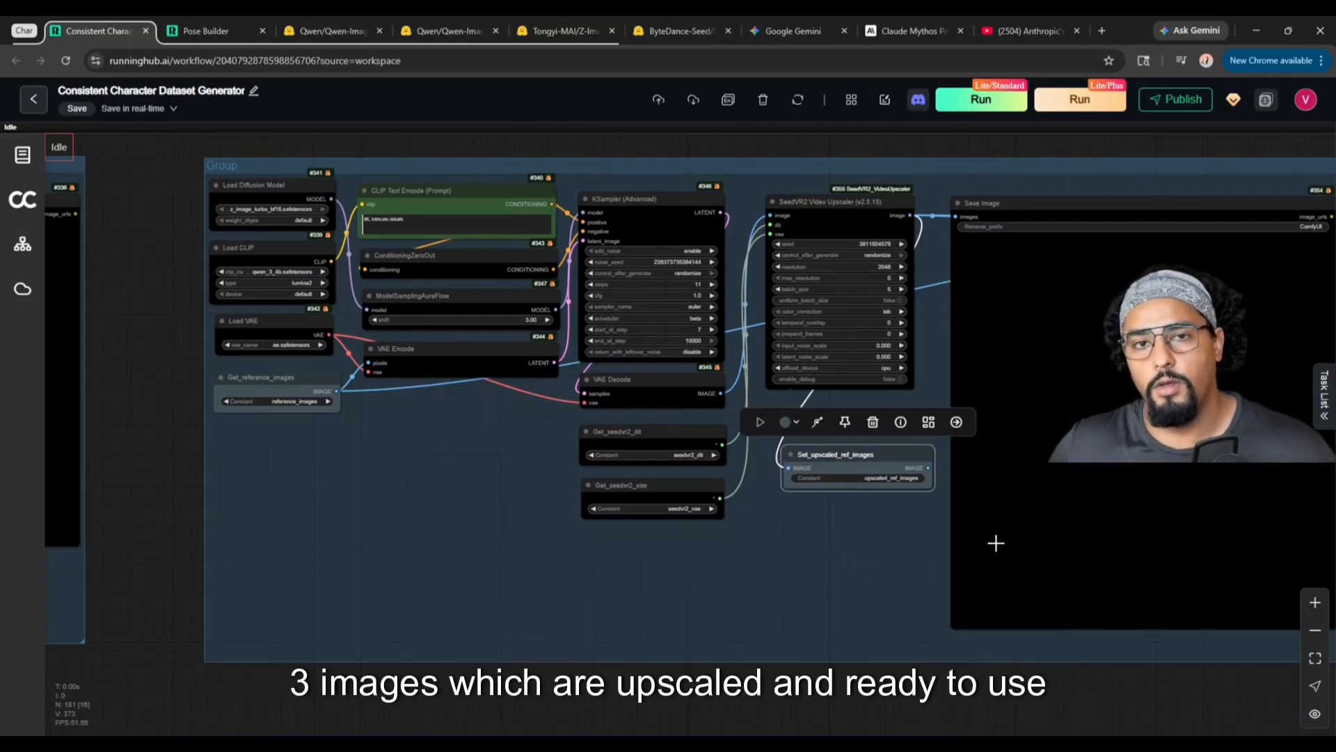
click(161, 477)
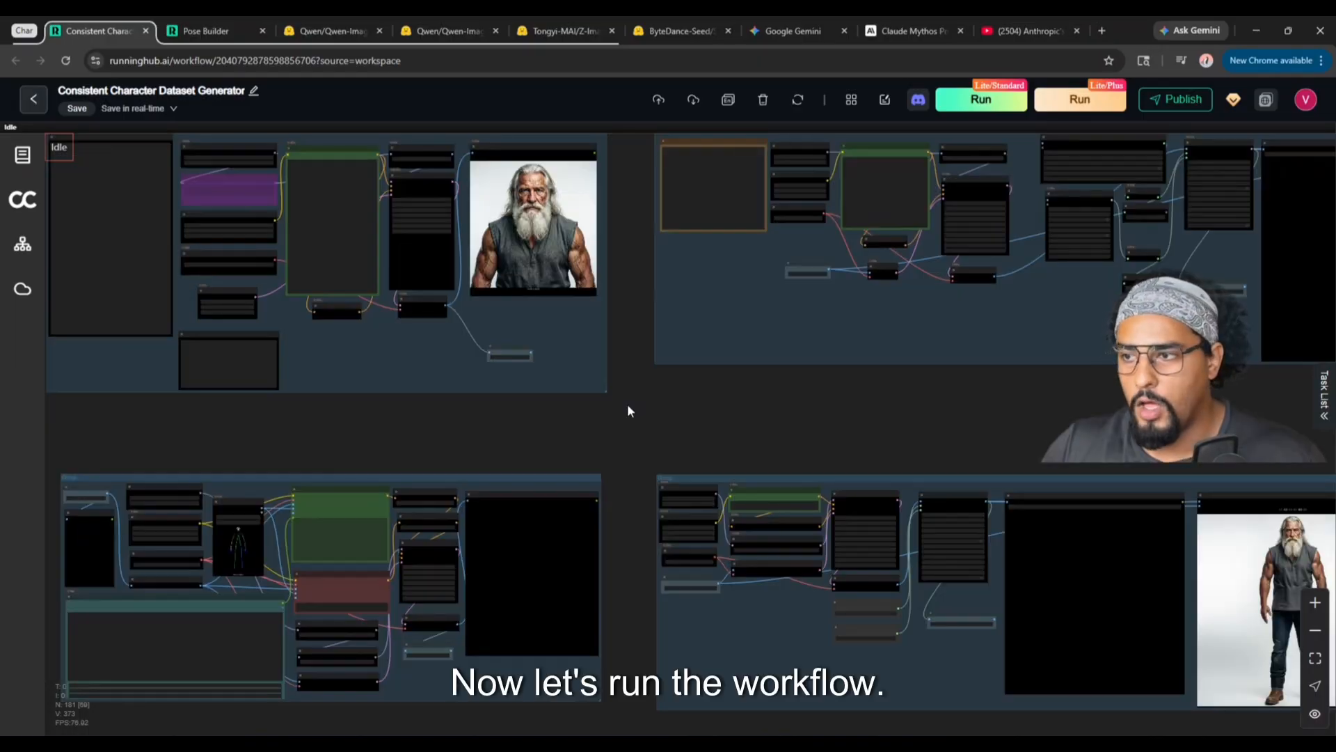
Step: Select the top and bottom rows of workflow groups and submit the workflow with Run
scroll(628, 410, down, 2)
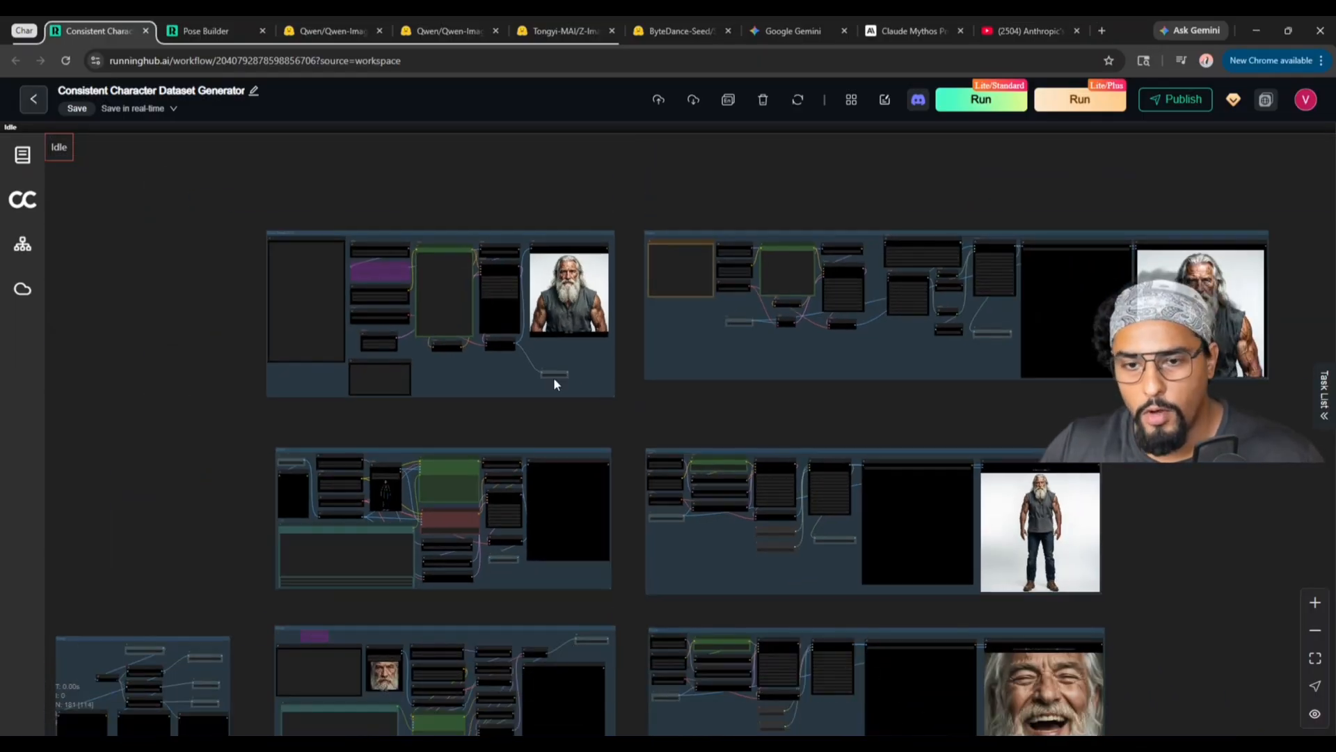
drag(235, 208, 1289, 599)
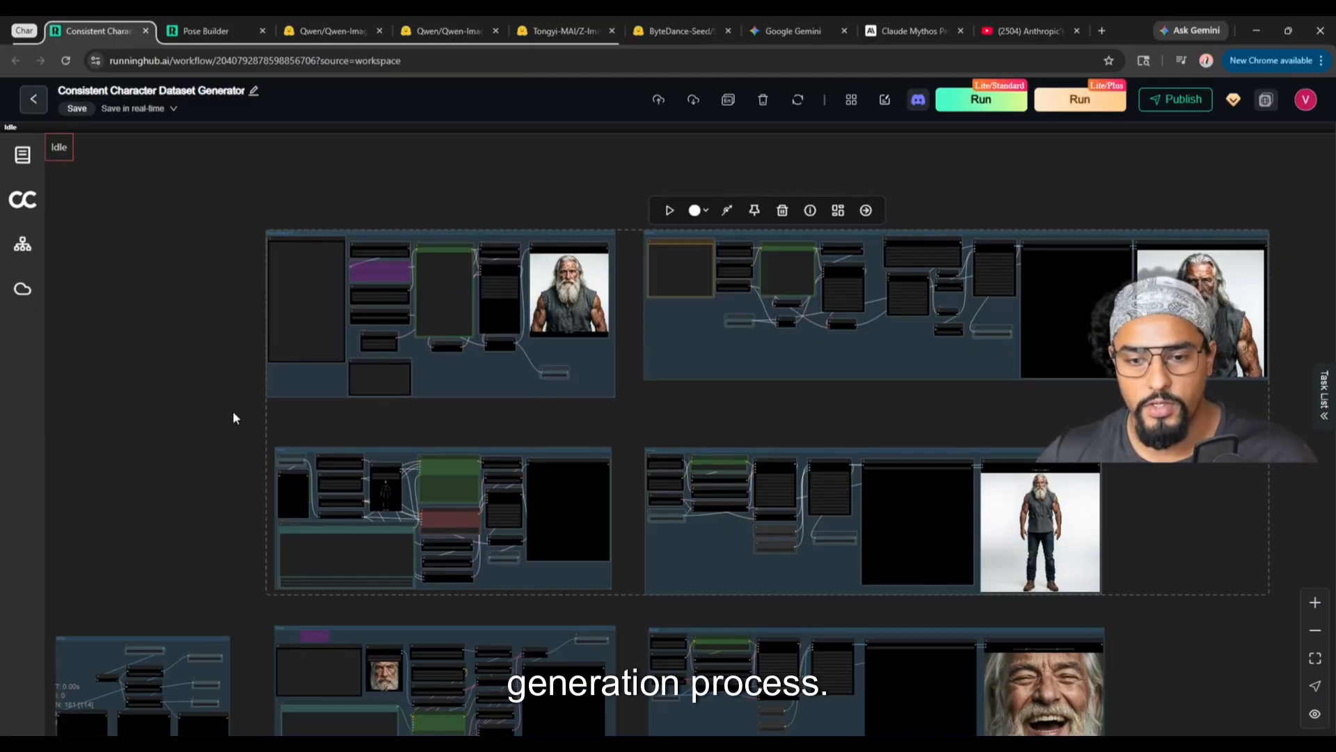
scroll(230, 427, down, 3)
drag(230, 432, 312, 238)
drag(124, 327, 991, 704)
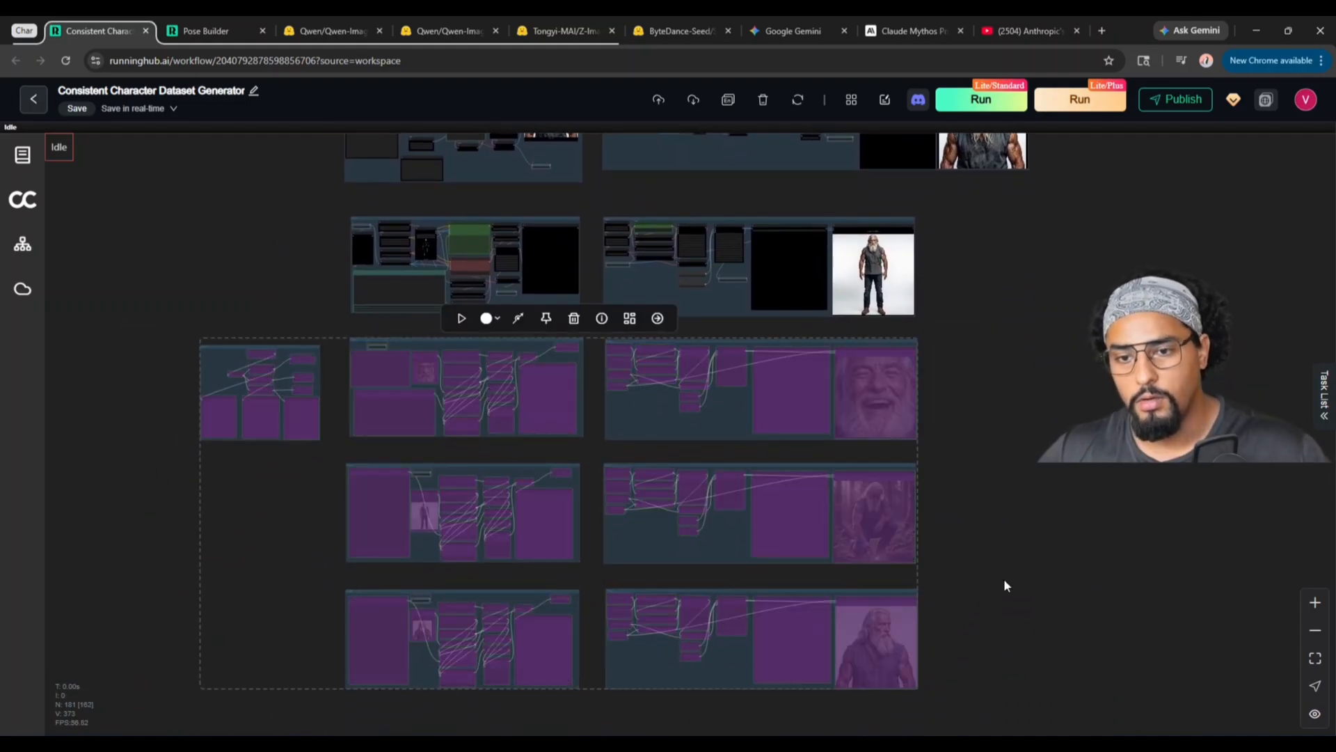
drag(1058, 352, 987, 540)
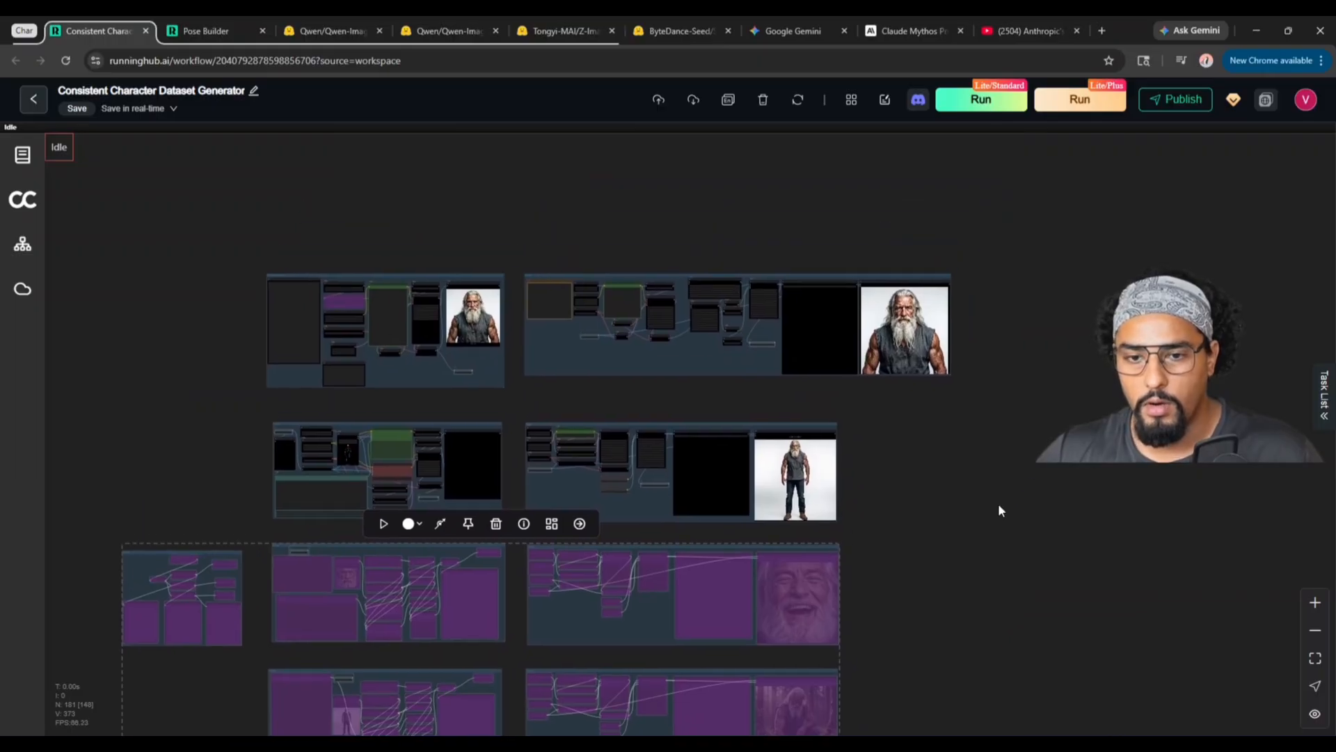
click(1090, 101)
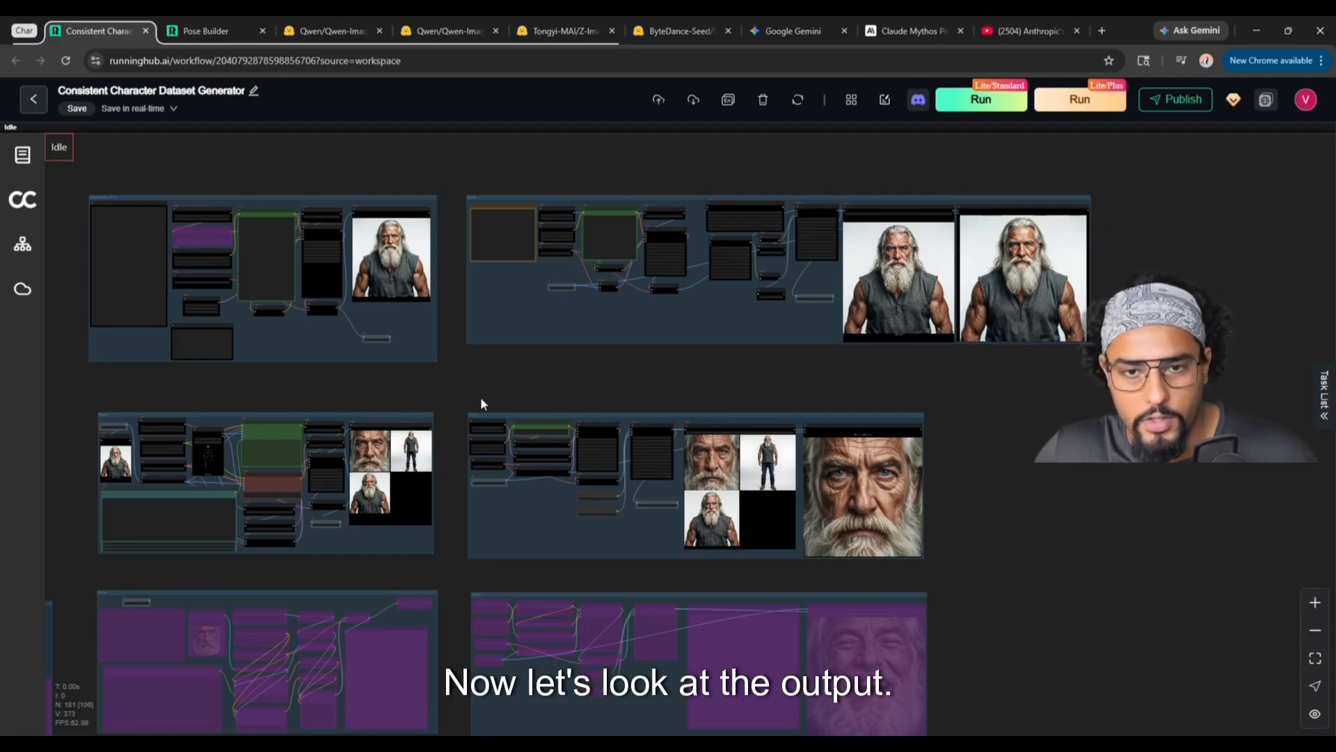
scroll(441, 261, up, 5)
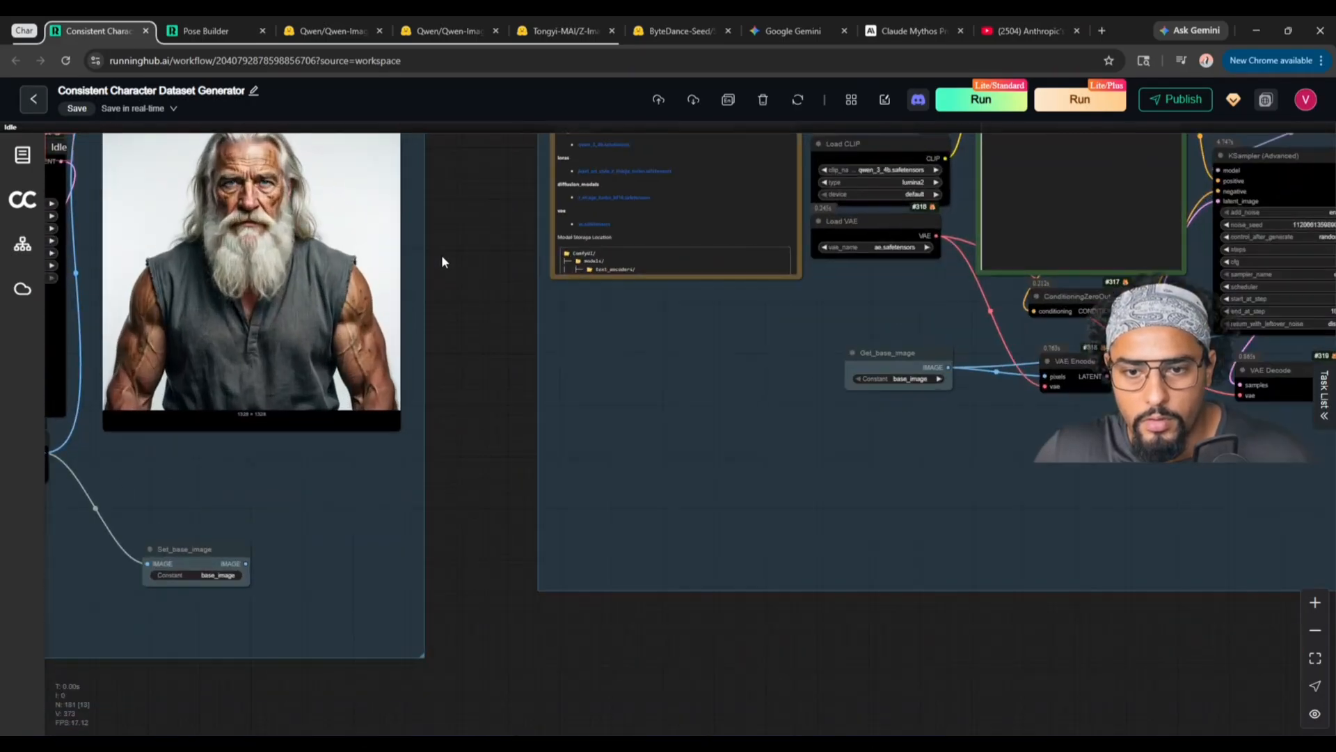
drag(442, 261, 945, 364)
scroll(898, 375, up, 3)
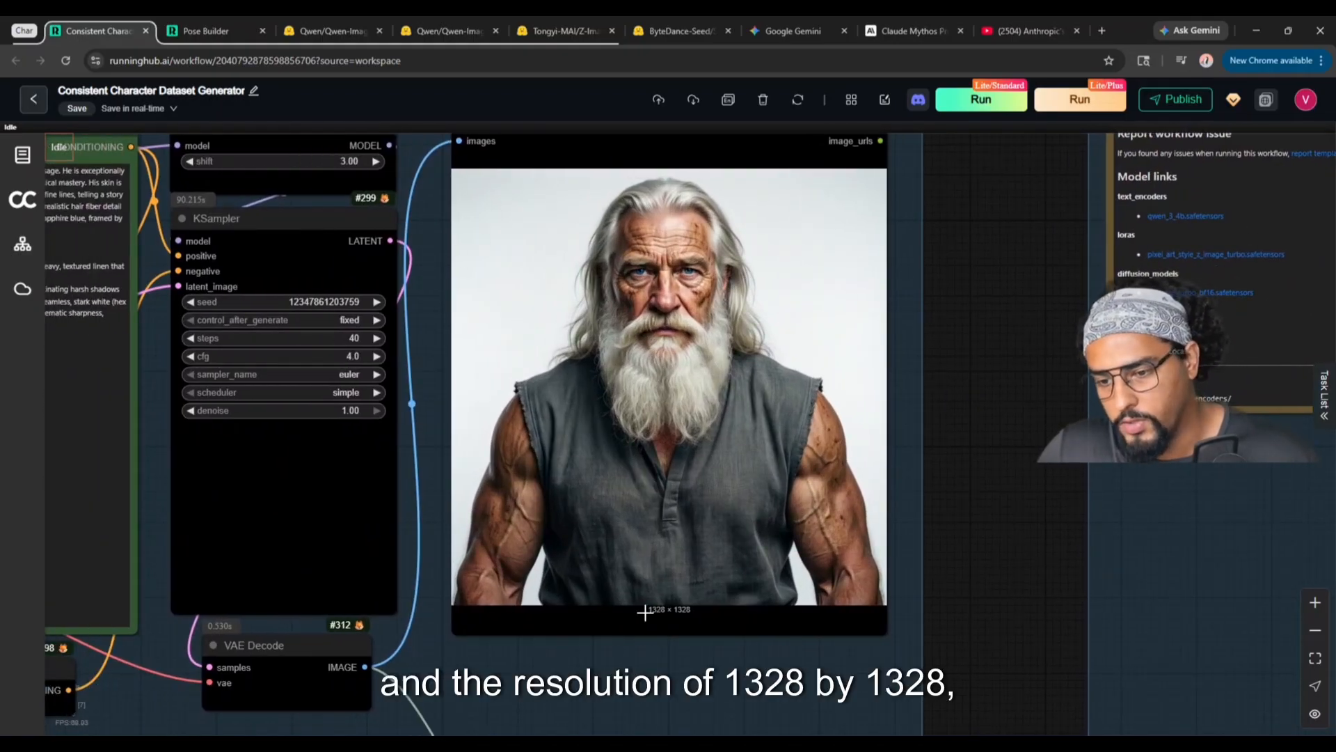
drag(547, 675, 995, 413)
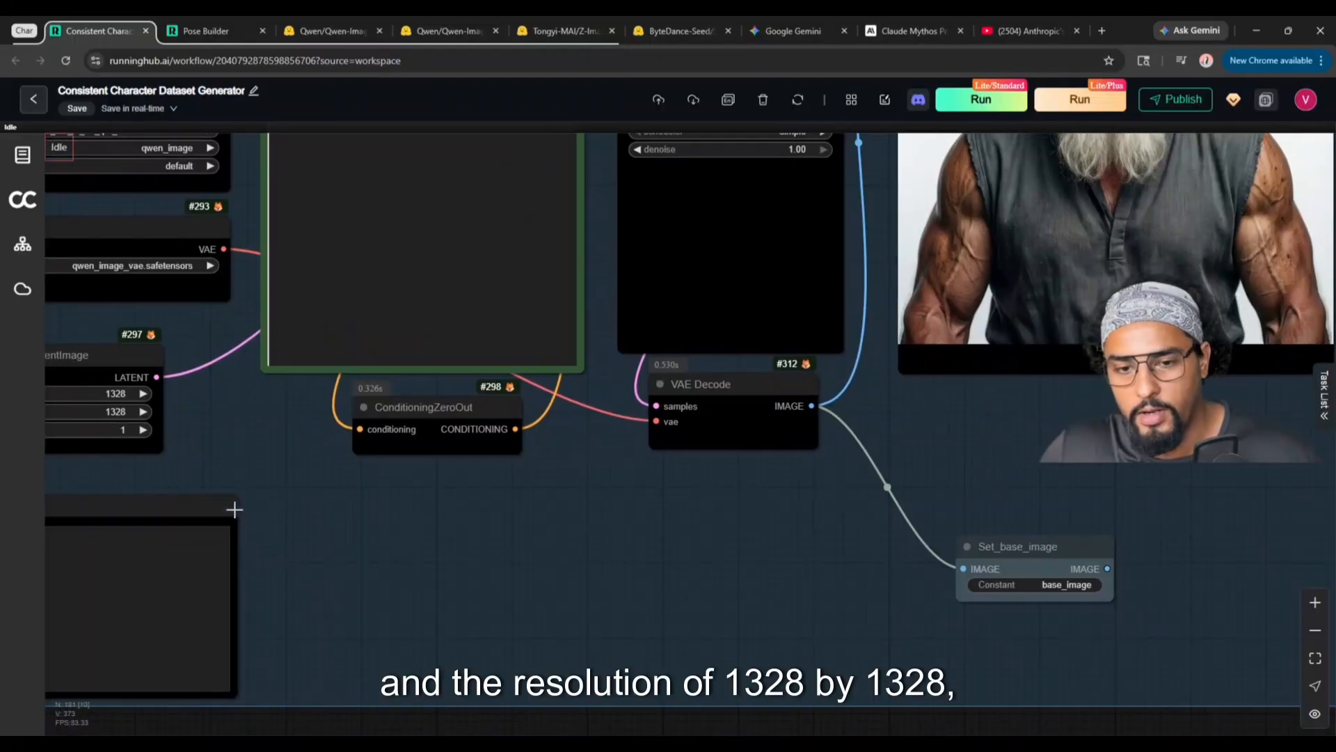
drag(266, 419, 653, 405)
mouse_move(323, 310)
mouse_down()
mouse_move(385, 369)
mouse_move(574, 453)
mouse_up()
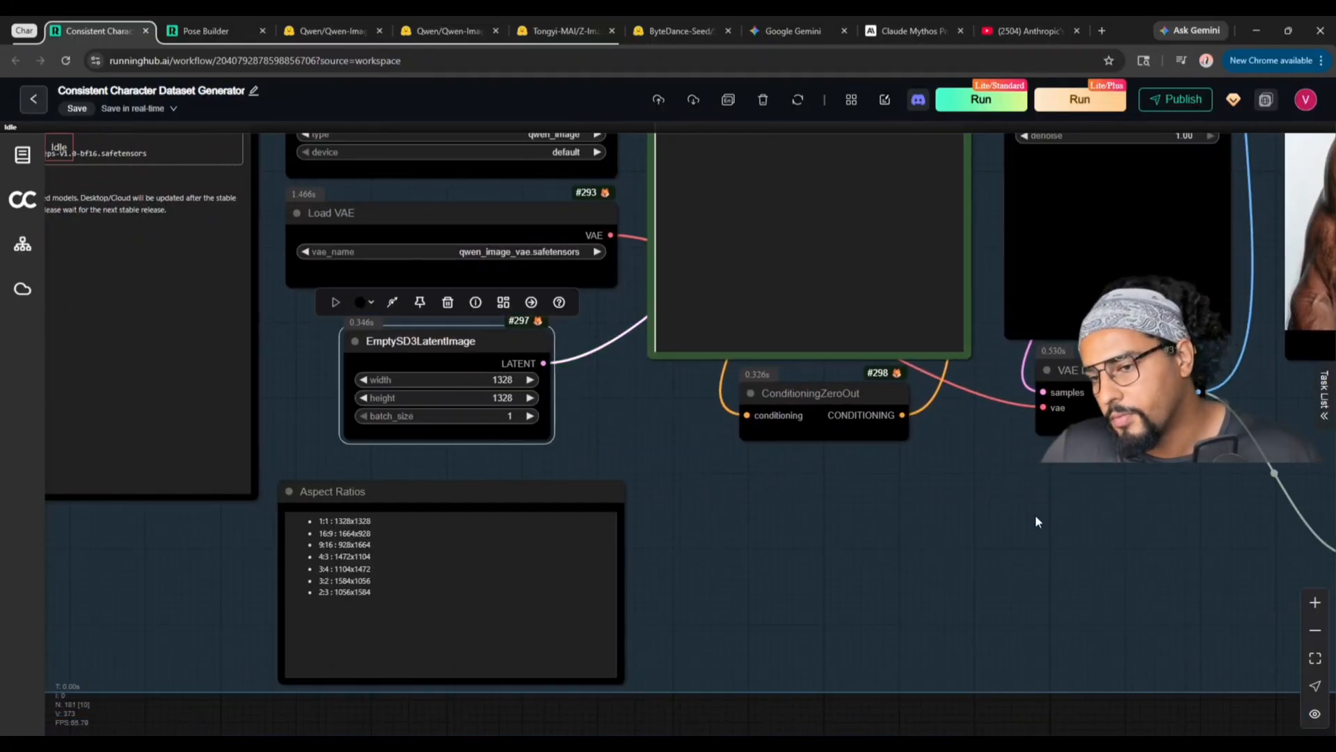
scroll(1034, 515, down, 5)
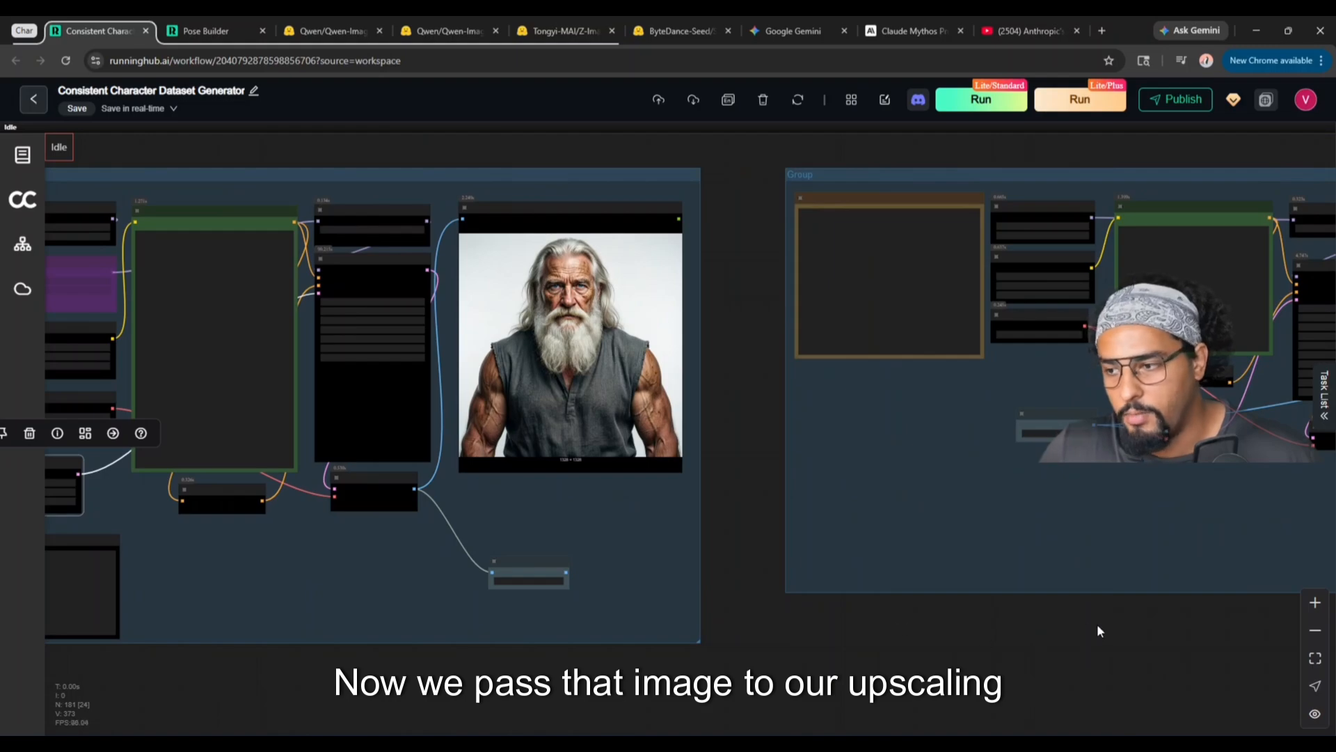
drag(1099, 631, 789, 655)
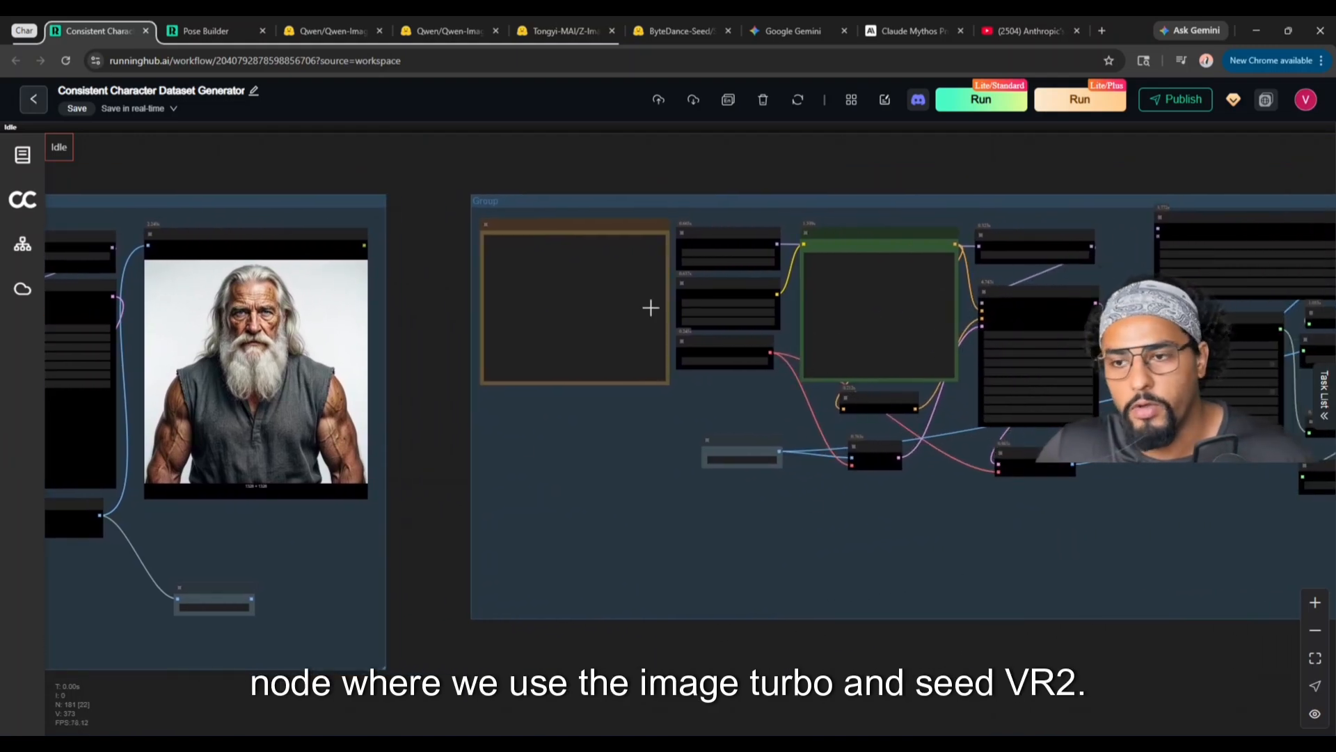
drag(1164, 650, 517, 642)
drag(1169, 653, 871, 662)
scroll(781, 531, up, 8)
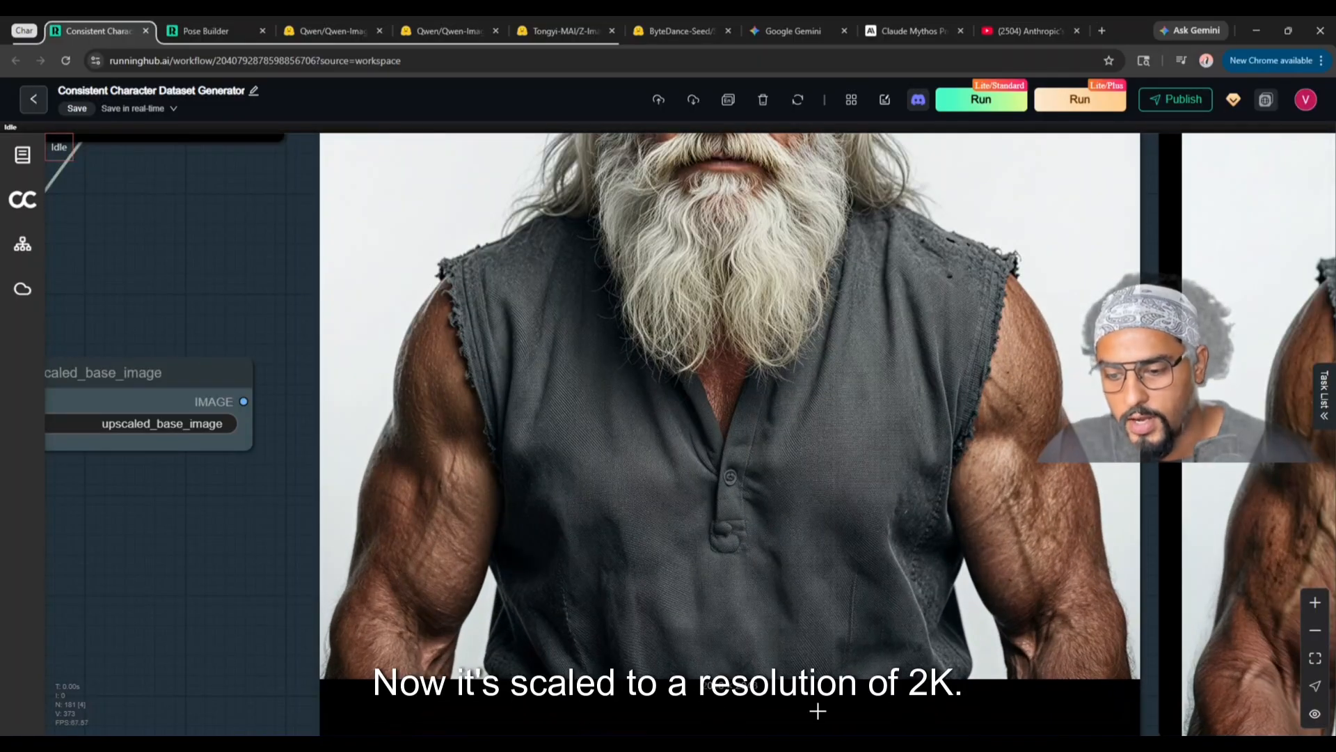
scroll(243, 541, down, 2)
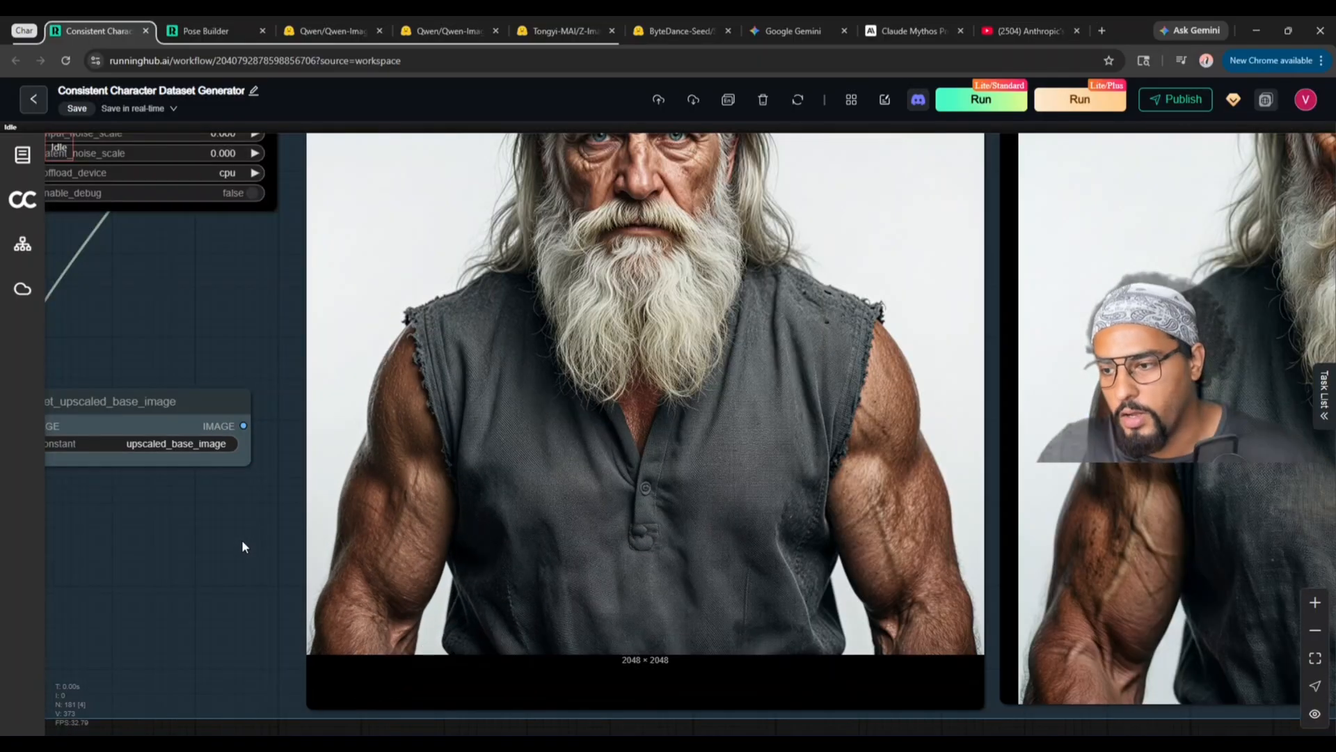
drag(241, 541, 57, 407)
scroll(807, 691, down, 1)
drag(1035, 649, 775, 691)
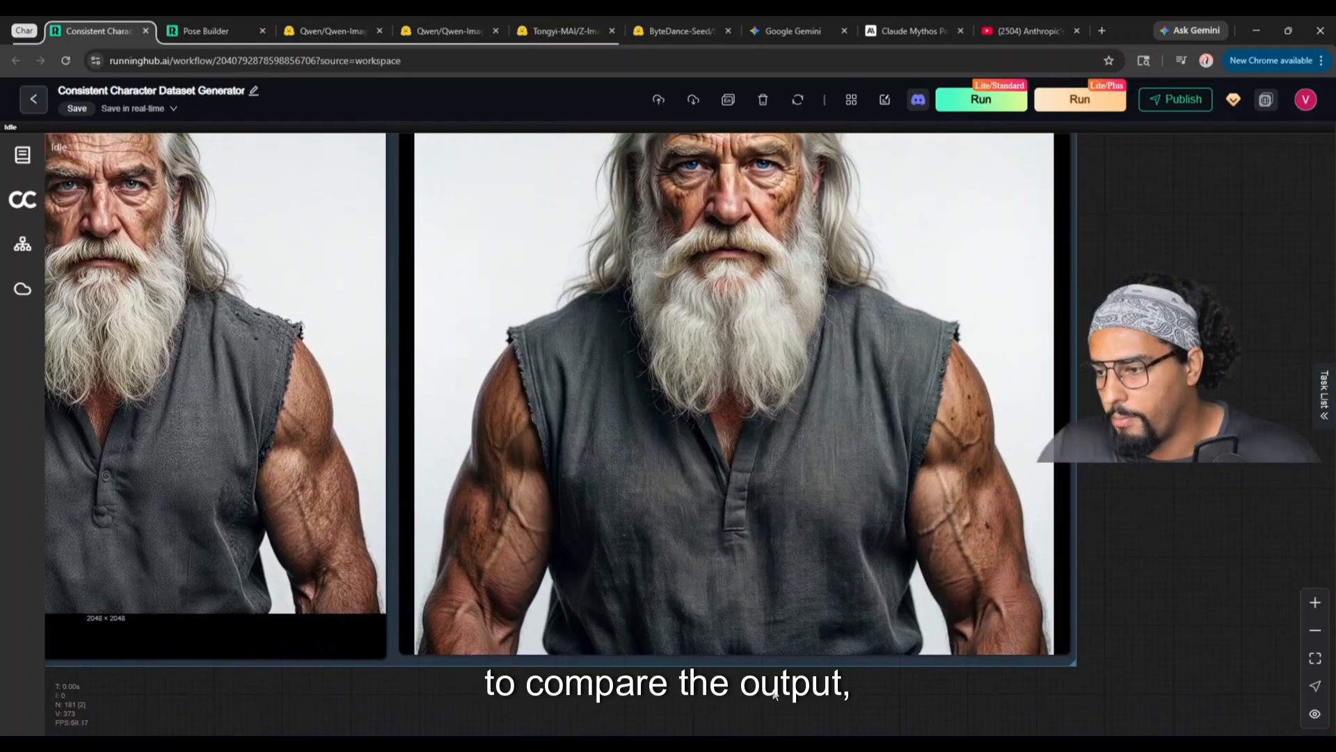
drag(1111, 376, 1107, 428)
scroll(1106, 428, down, 1)
drag(1114, 378, 1111, 421)
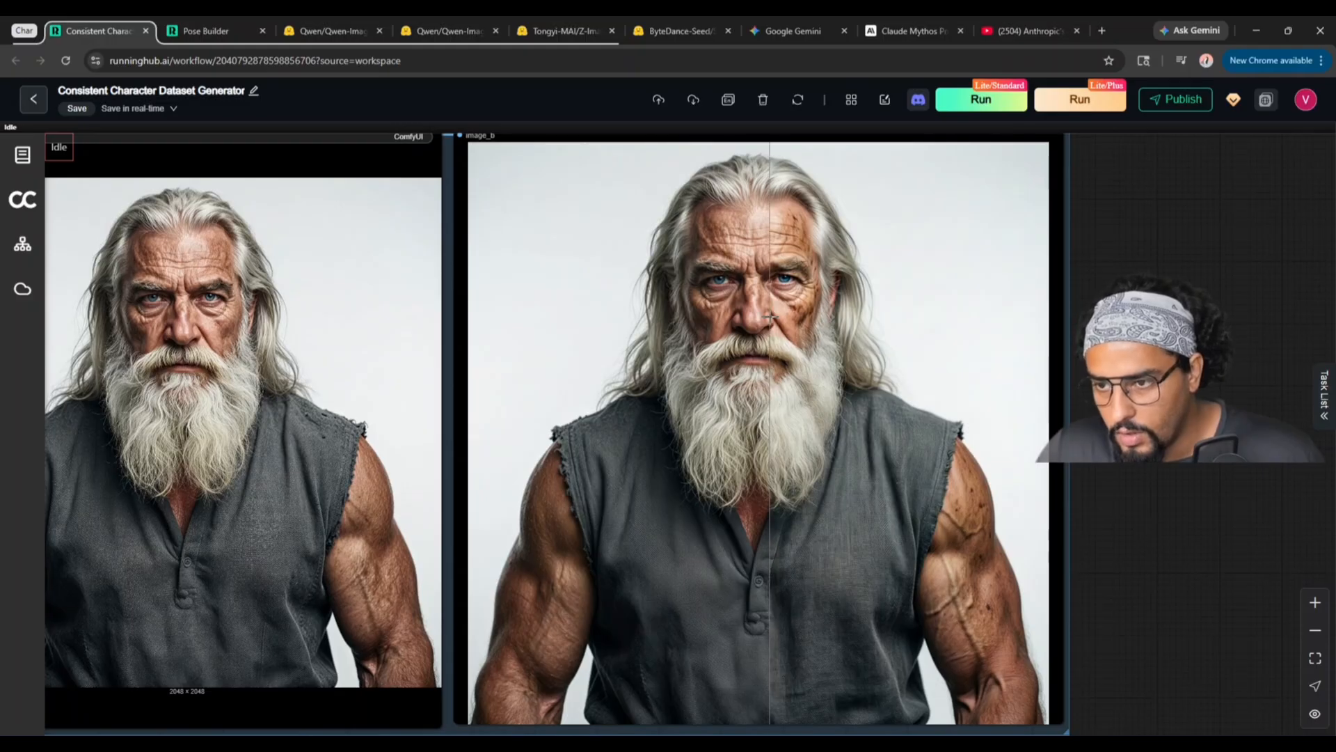
scroll(752, 274, up, 10)
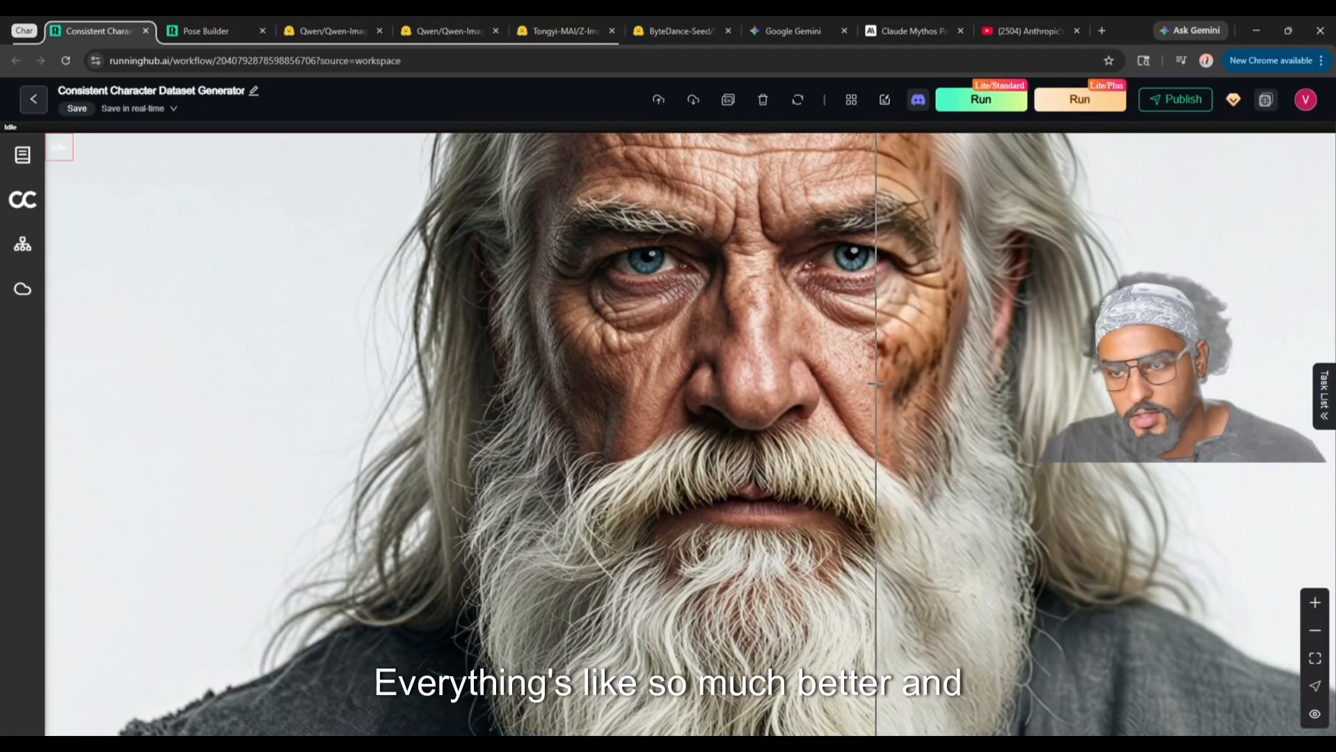
Step: Pan past the SeedVR2 upscaler to the Save Image grid and Image Comparer, zooming in
scroll(876, 383, down, 6)
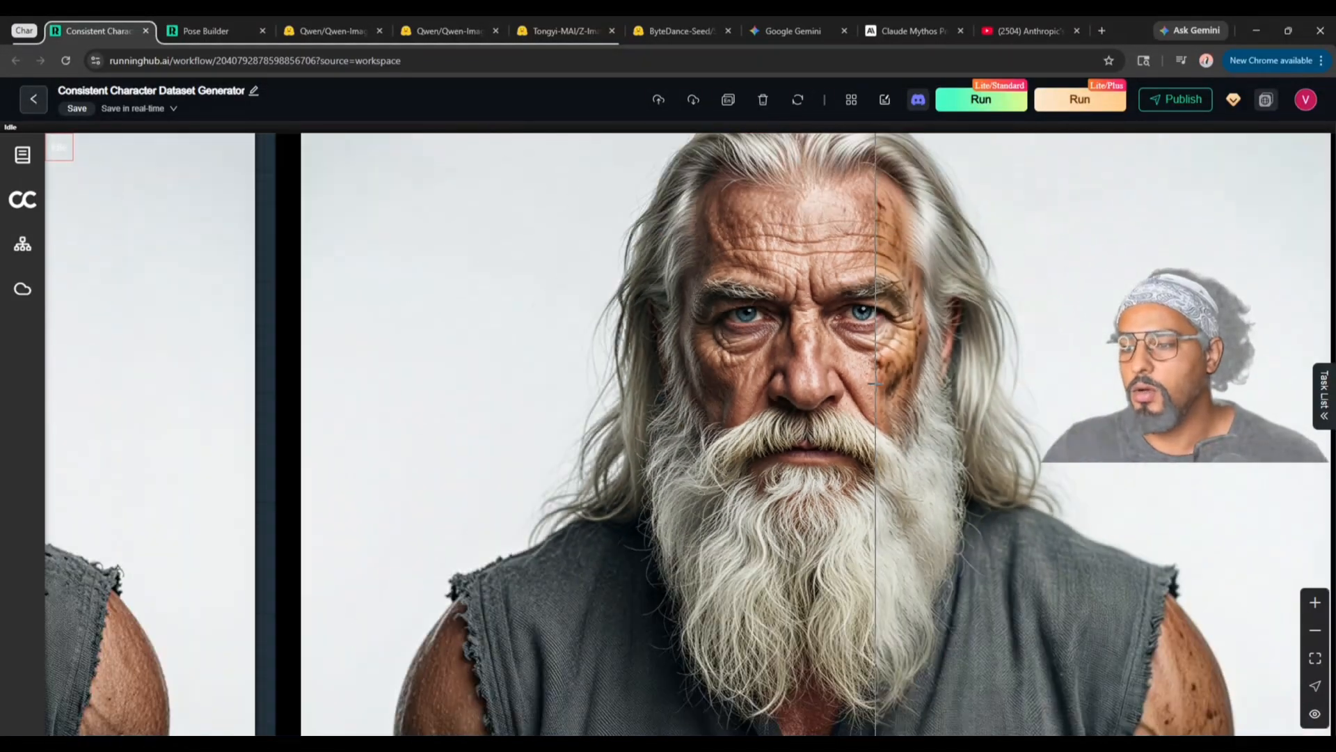
scroll(876, 383, down, 4)
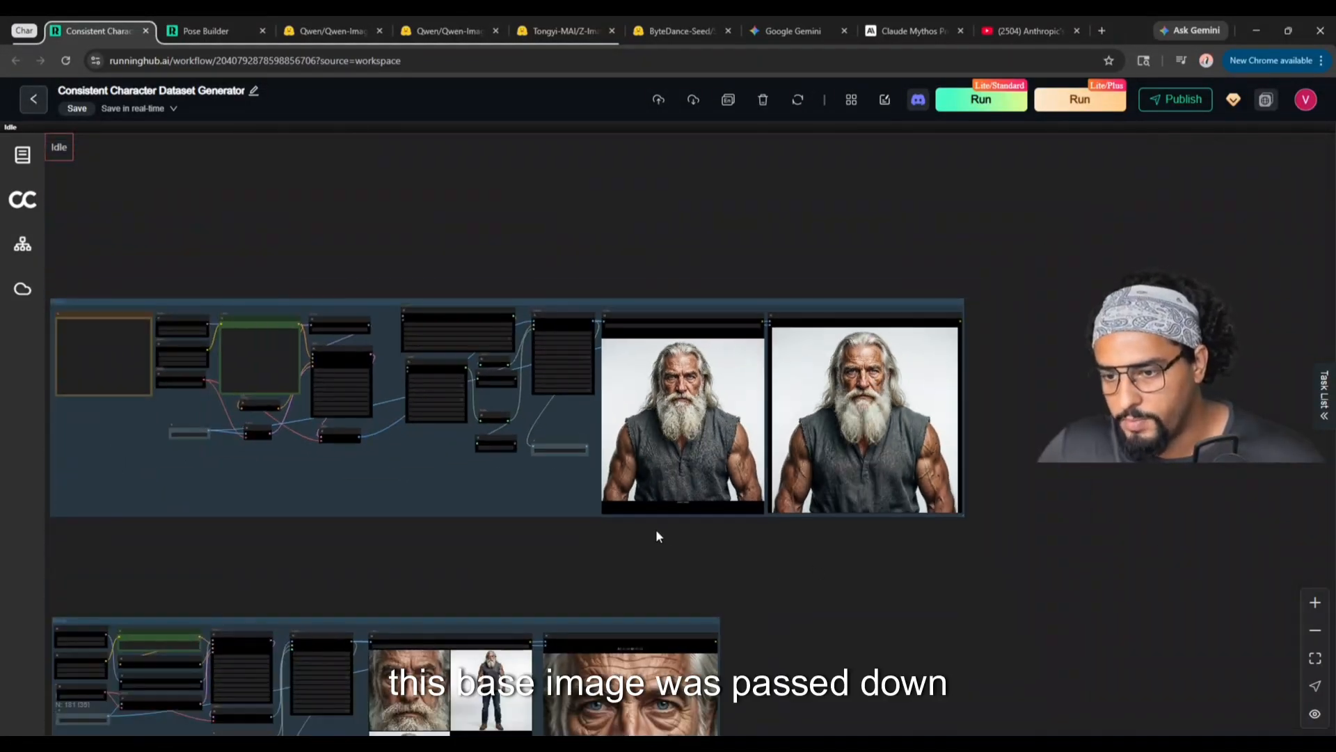
drag(579, 555, 818, 455)
drag(478, 450, 903, 343)
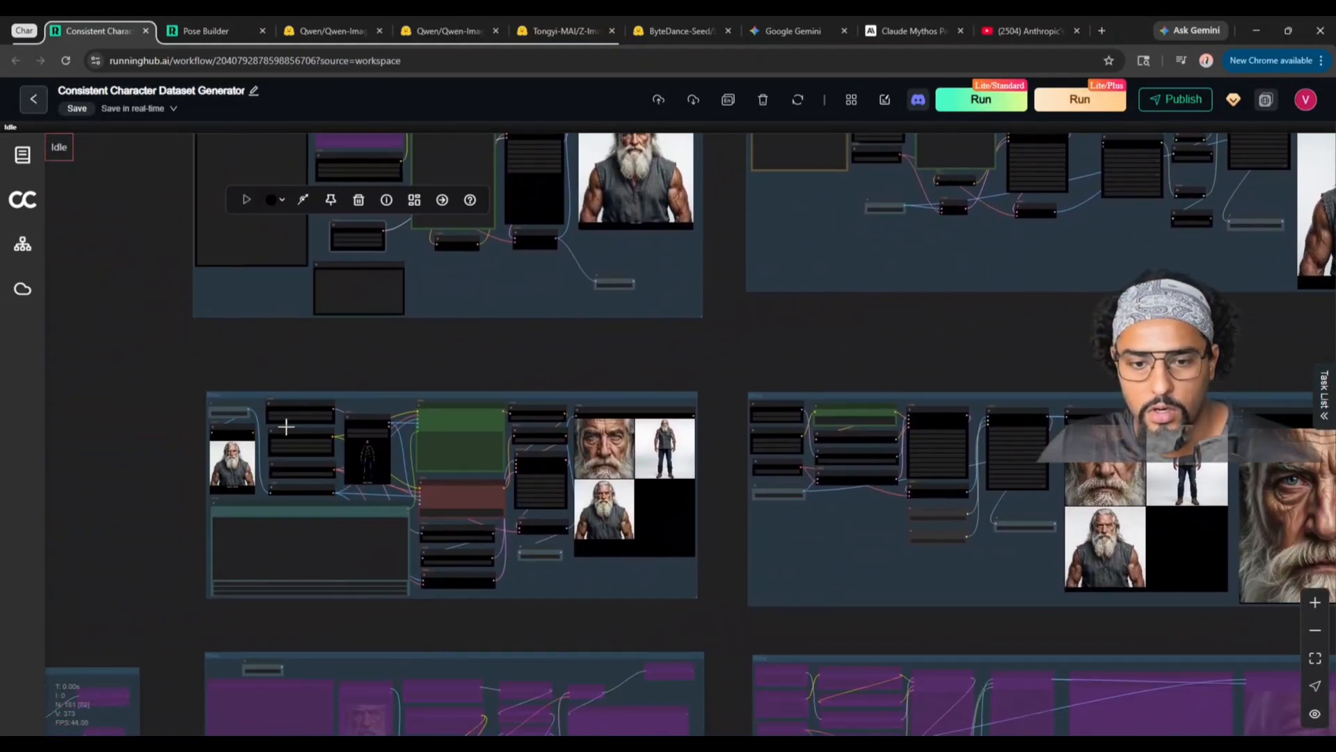
scroll(284, 436, up, 7)
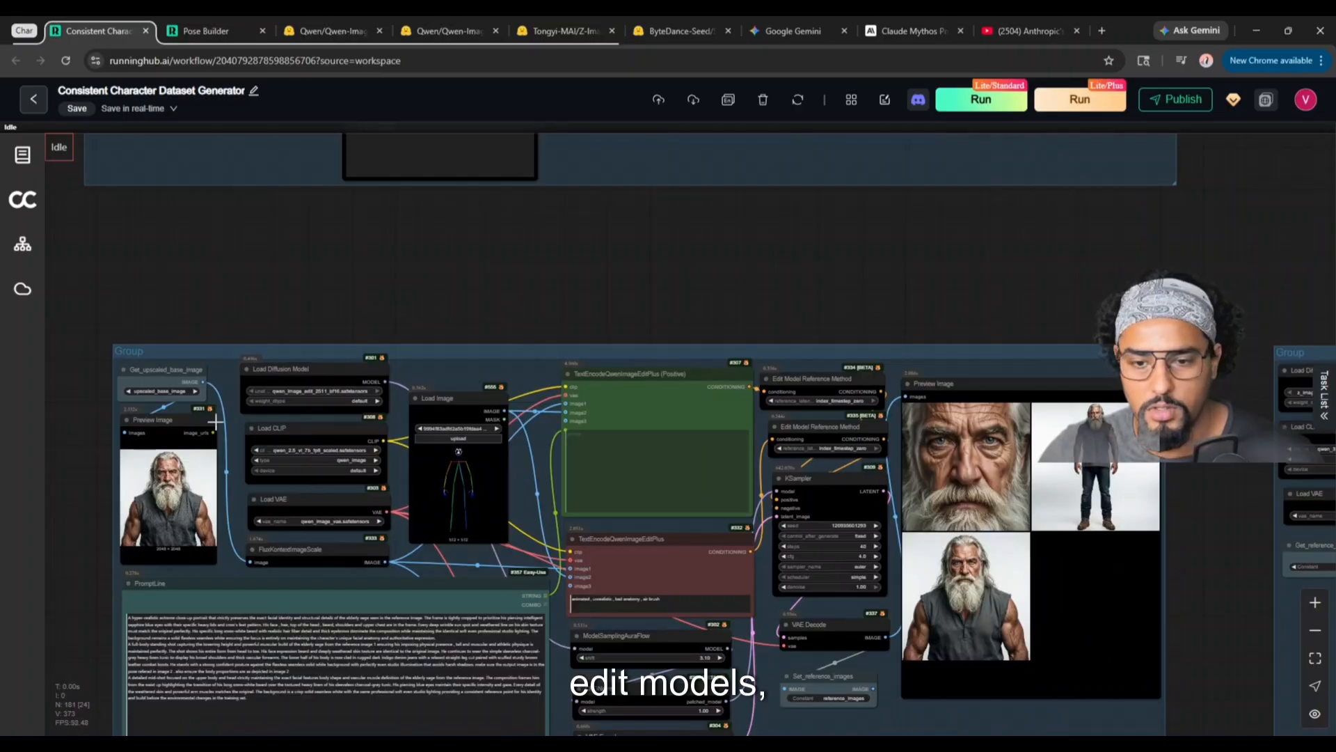
drag(1075, 281, 787, 151)
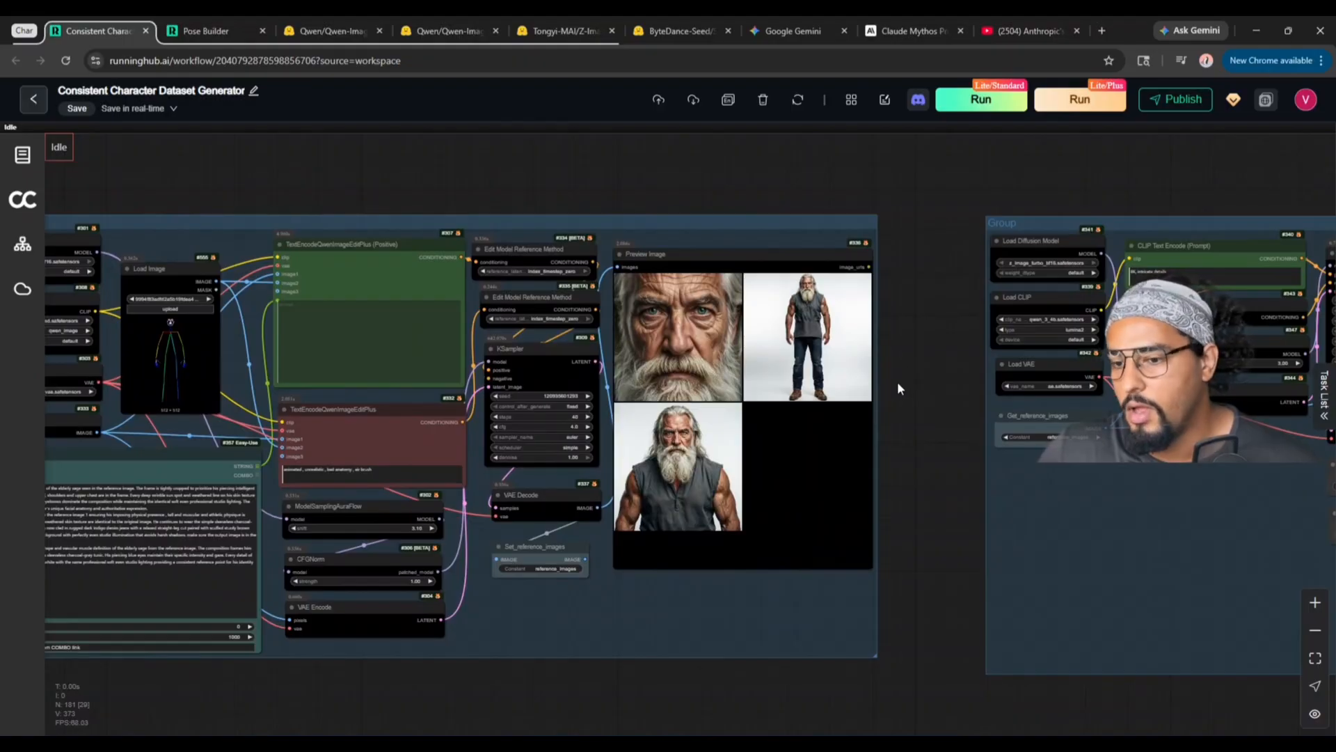
drag(908, 407, 435, 439)
drag(1100, 157, 553, 168)
drag(1014, 183, 776, 125)
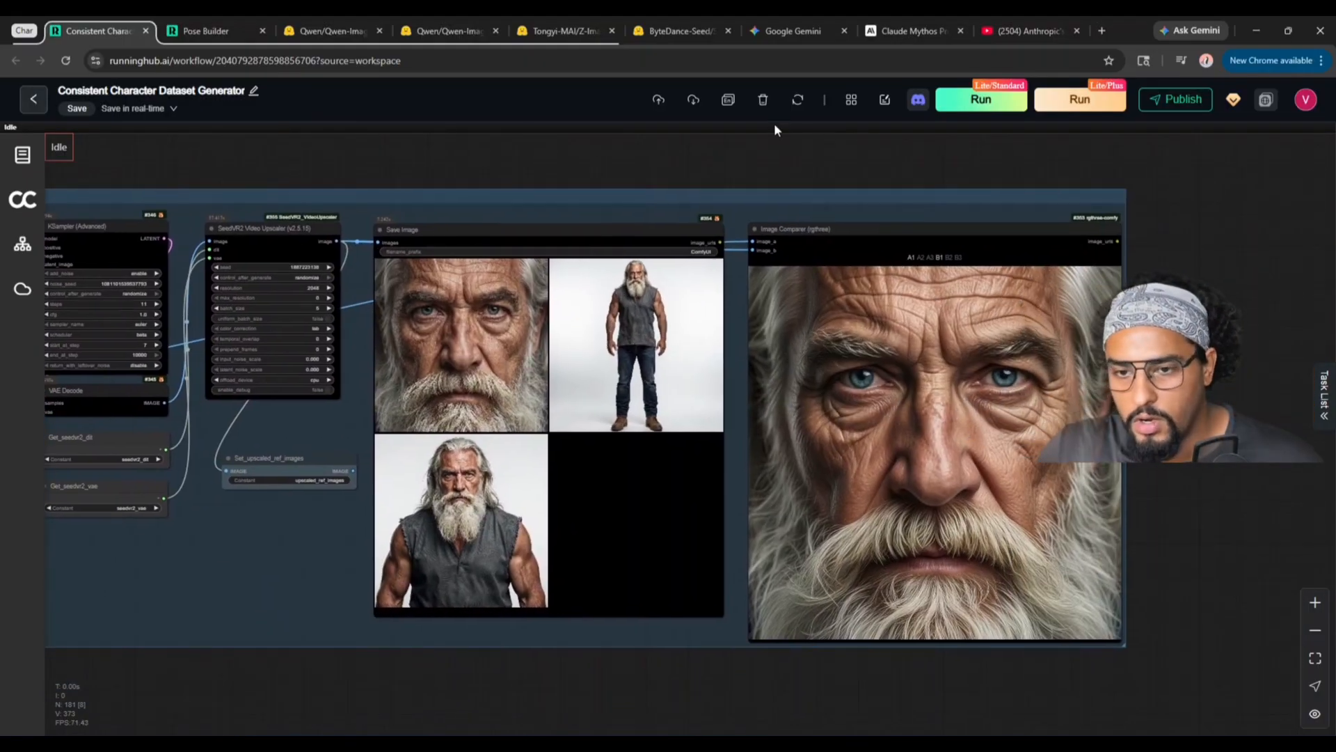
scroll(1213, 411, up, 3)
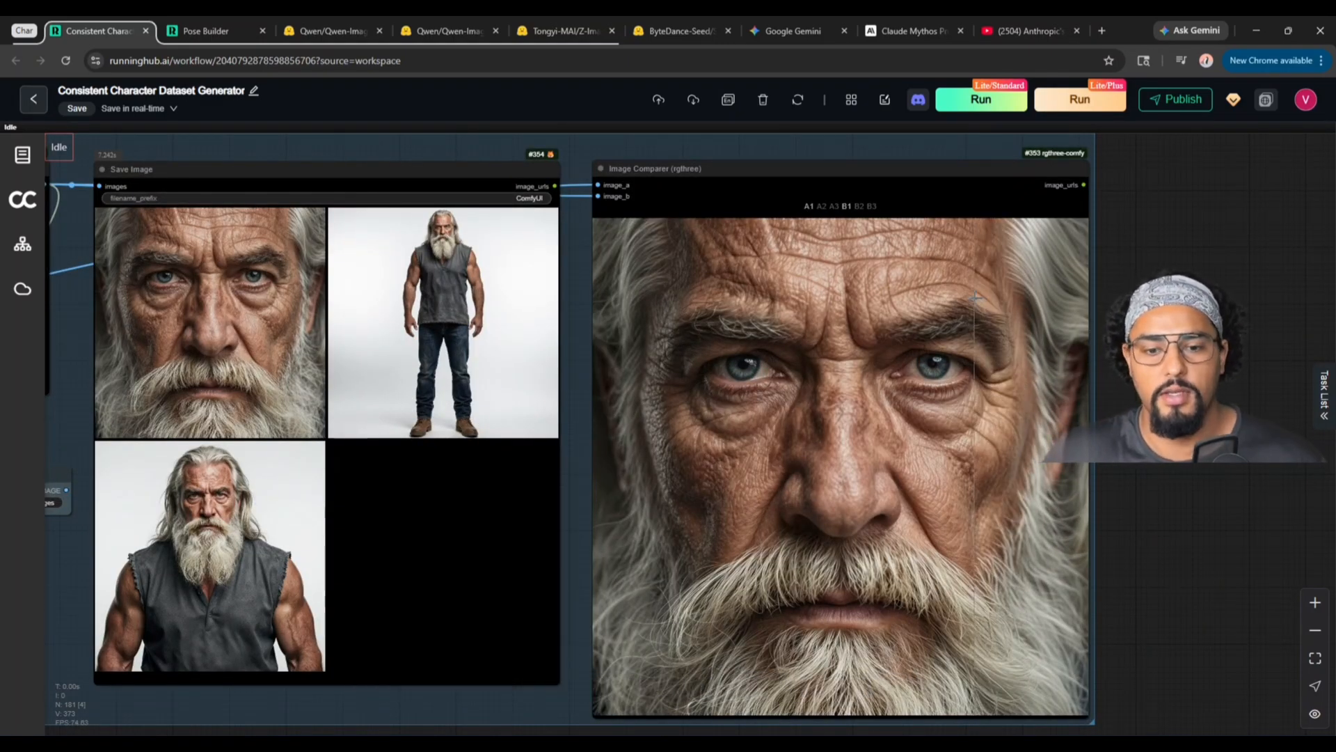
Step: Compare the second pair, the full-body shots, in the Image Comparer and zoom to inspect
click(824, 206)
click(856, 206)
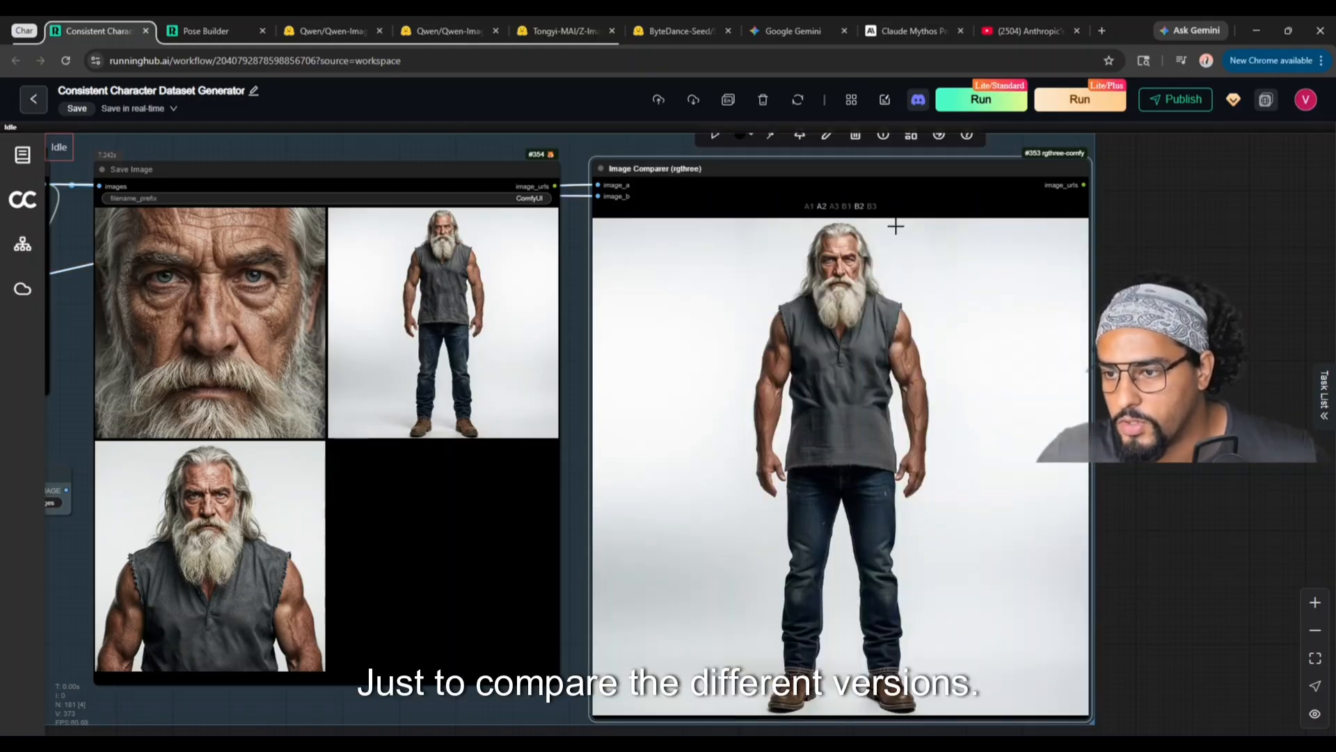
scroll(863, 230, up, 8)
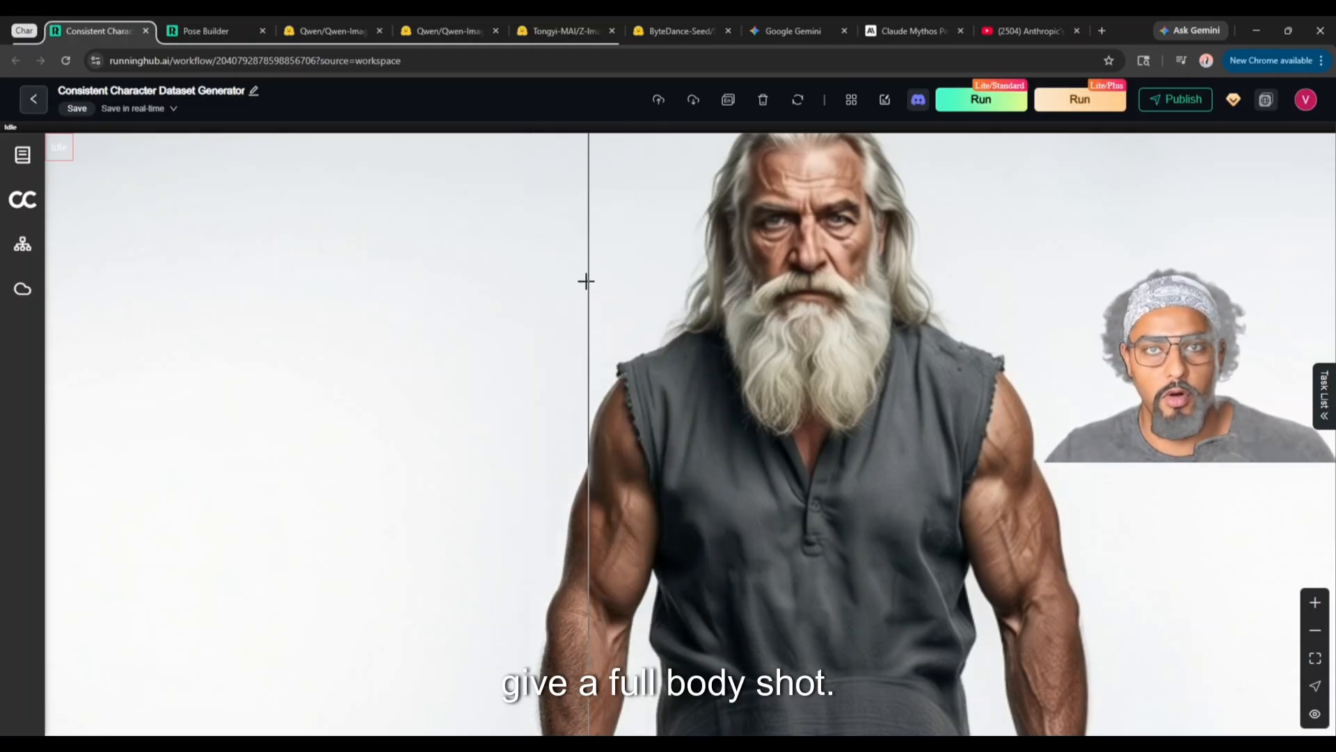
scroll(562, 565, down, 6)
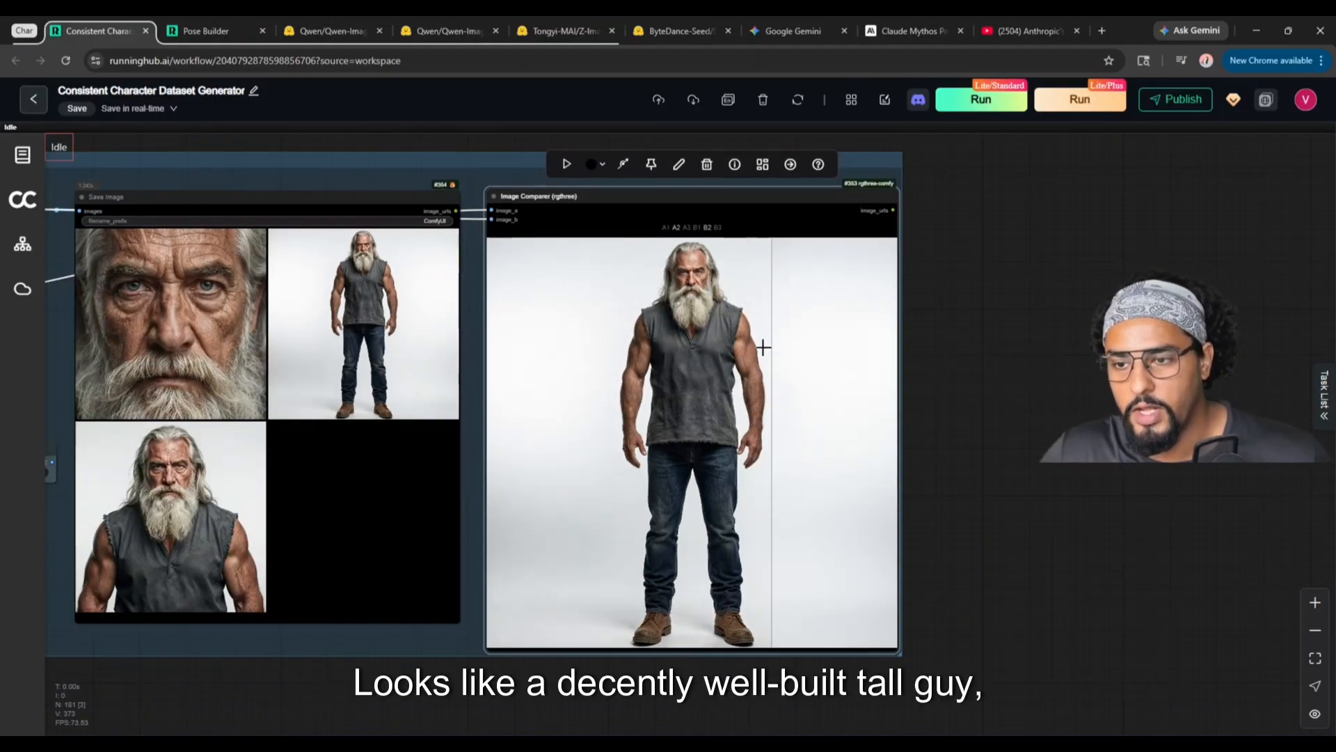
scroll(693, 296, up, 10)
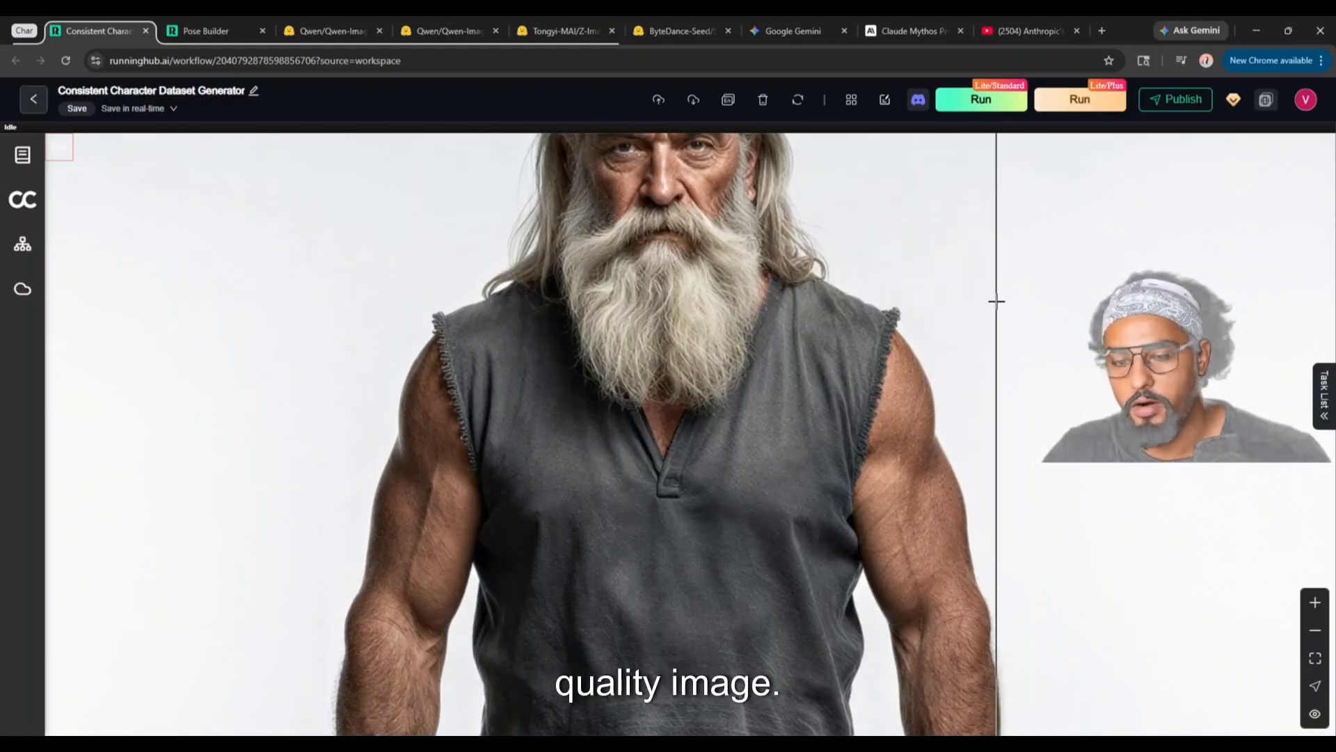
scroll(963, 298, down, 3)
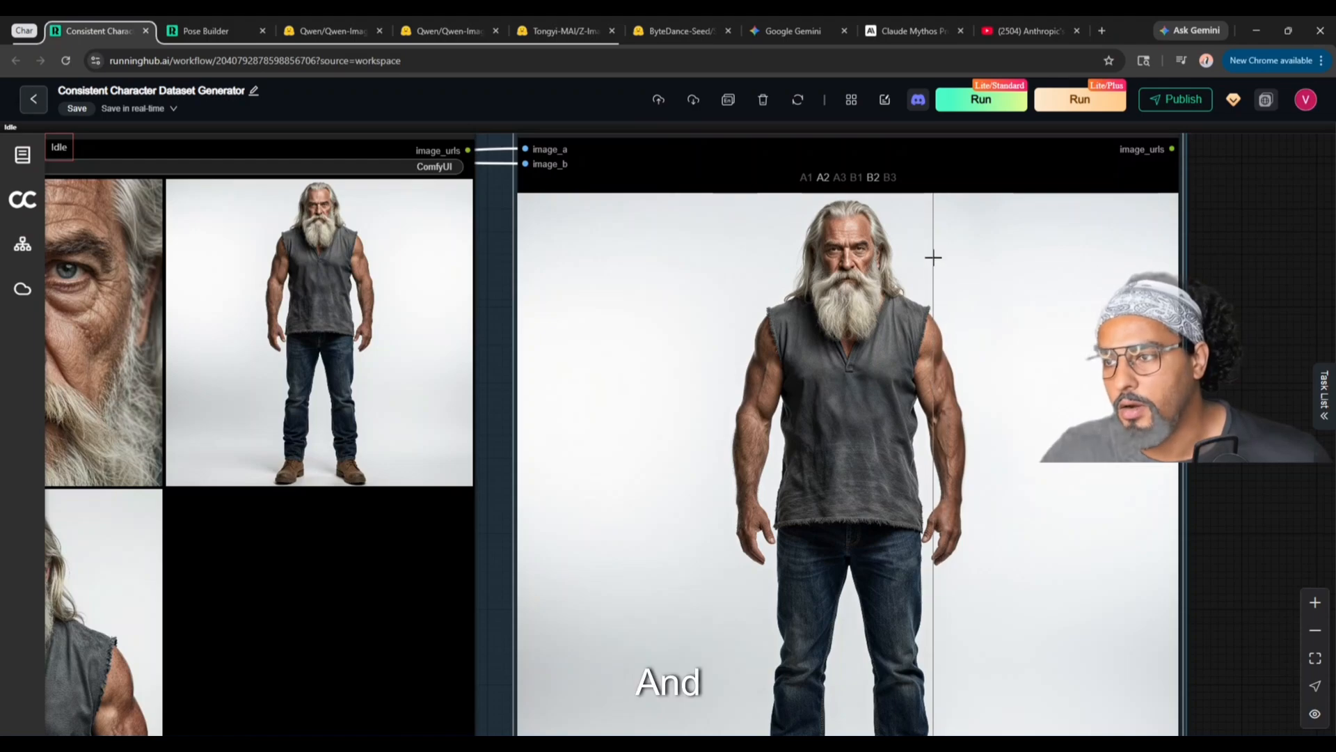
Step: Switch the comparison to A3 and B3, the waist-up portraits, and inspect the detail
click(840, 177)
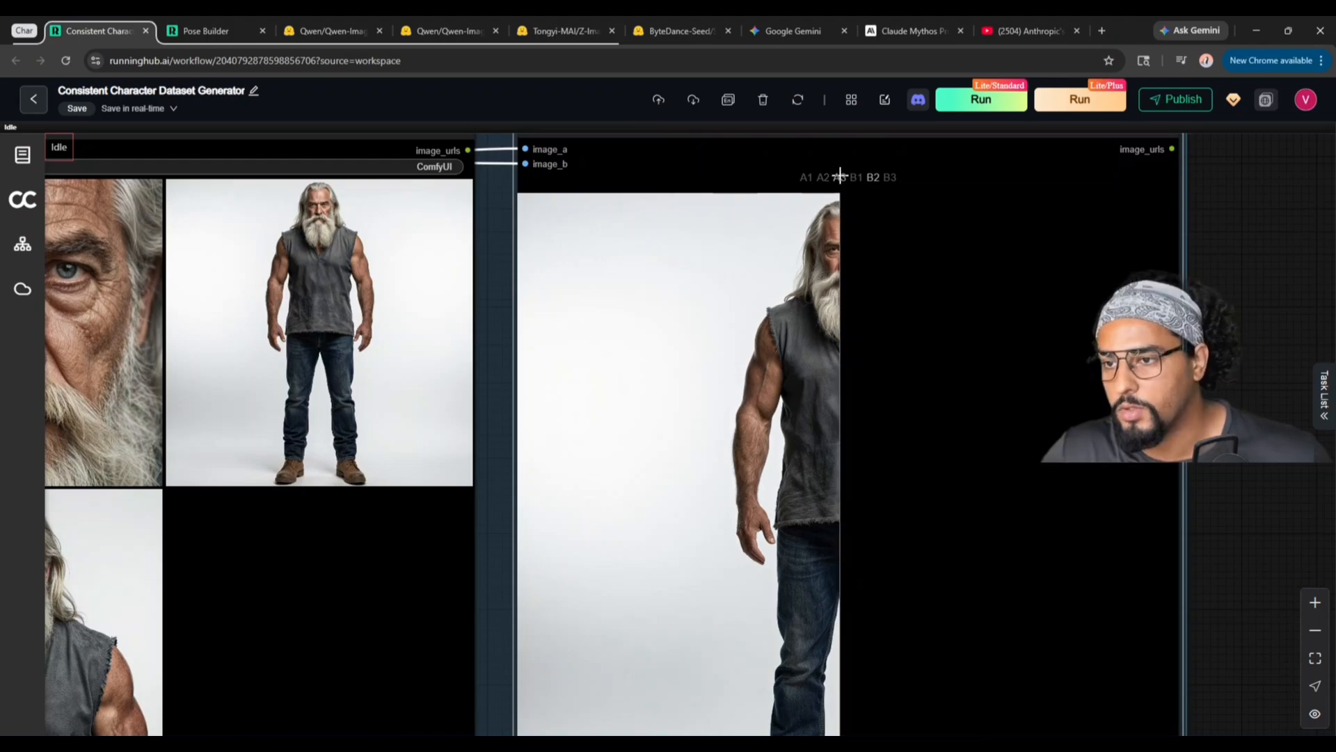
click(890, 177)
scroll(959, 360, up, 3)
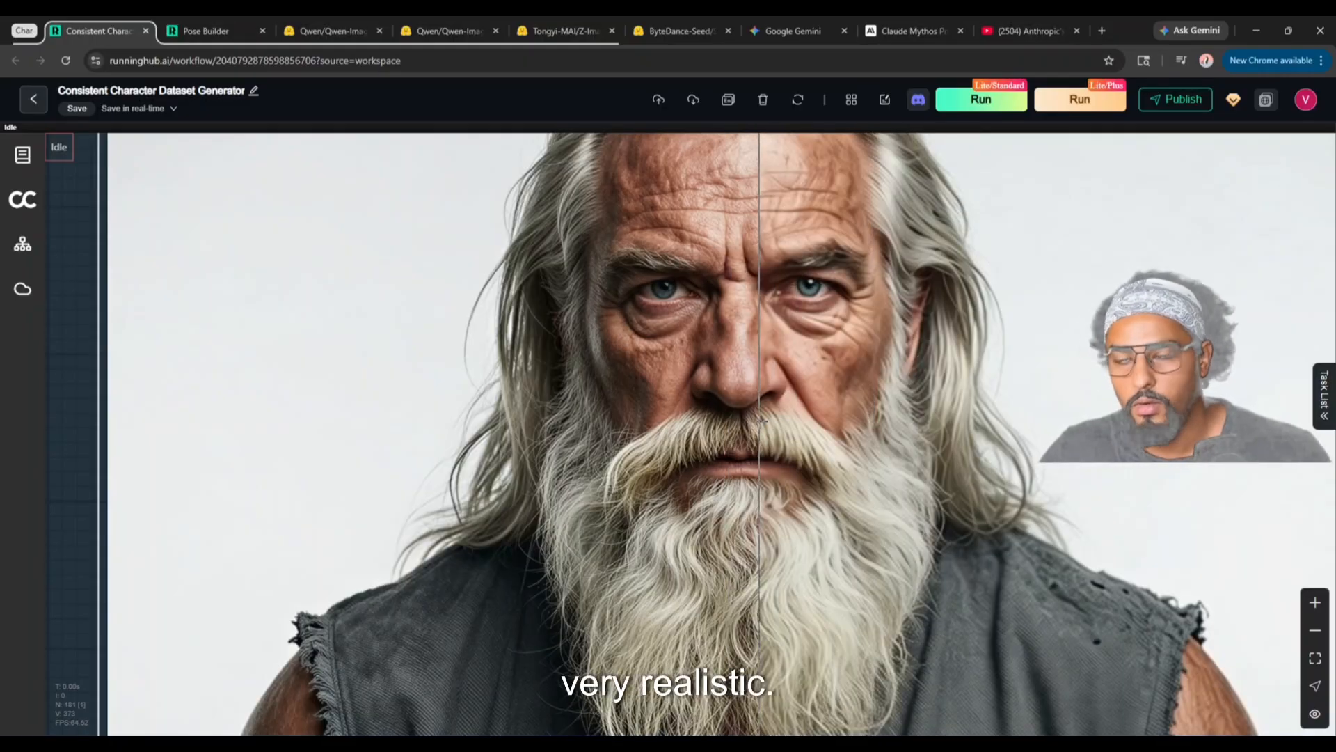
scroll(746, 421, down, 2)
scroll(746, 422, down, 4)
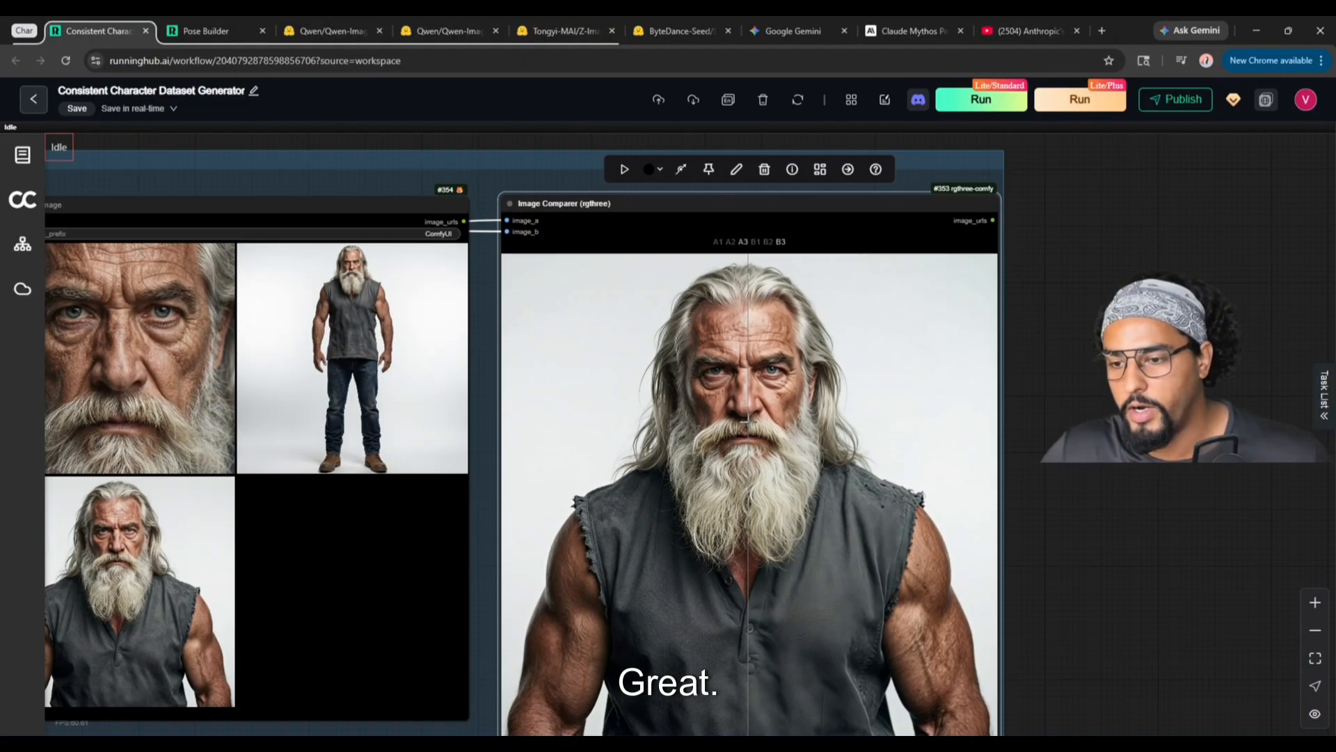
scroll(979, 415, down, 3)
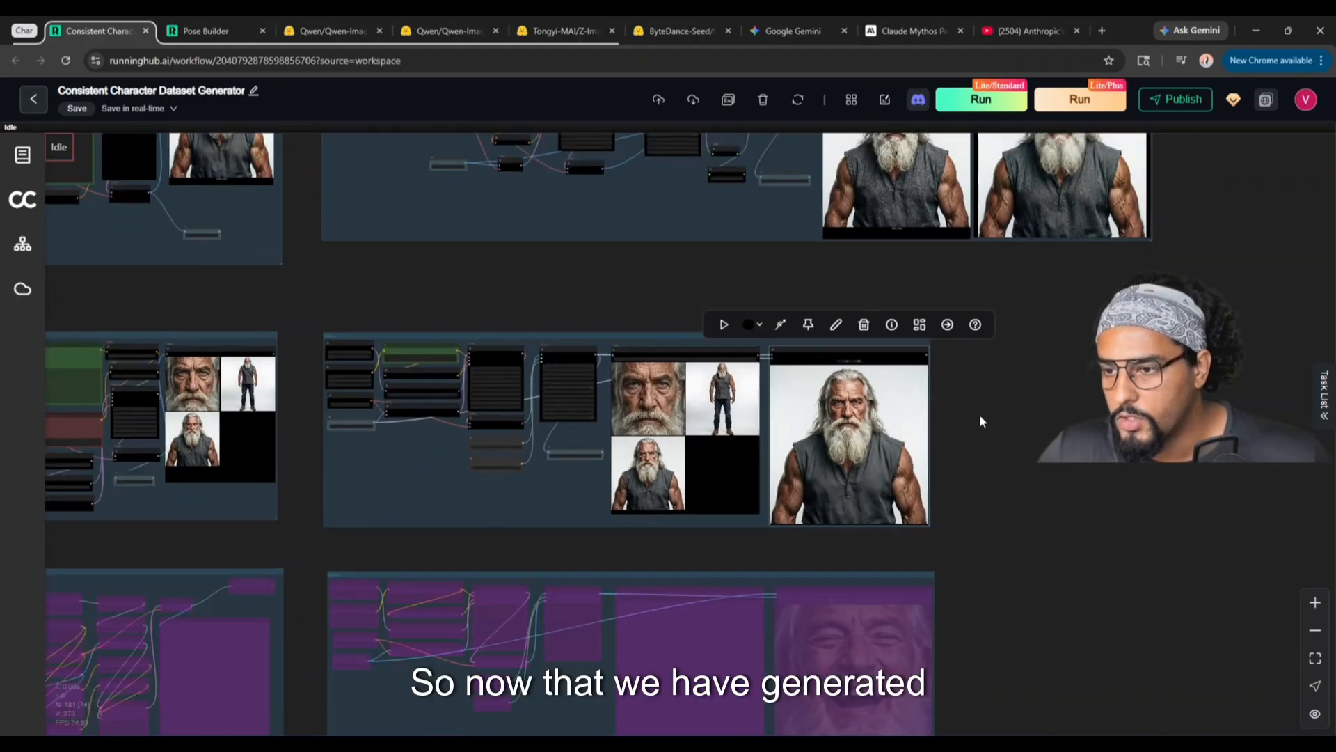
Step: Select both purple groups in the first bypassed row and un-bypass them with Ctrl+B
scroll(1061, 366, down, 3)
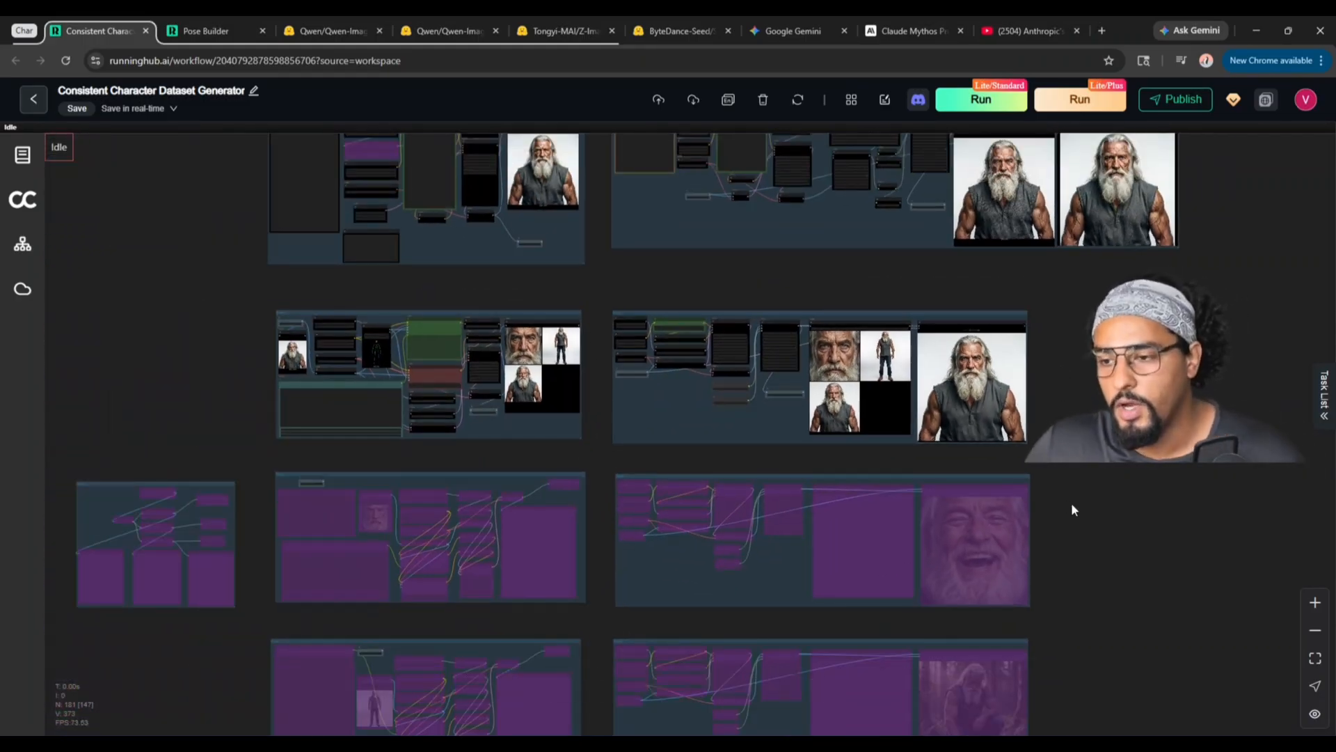
drag(1071, 502, 1087, 346)
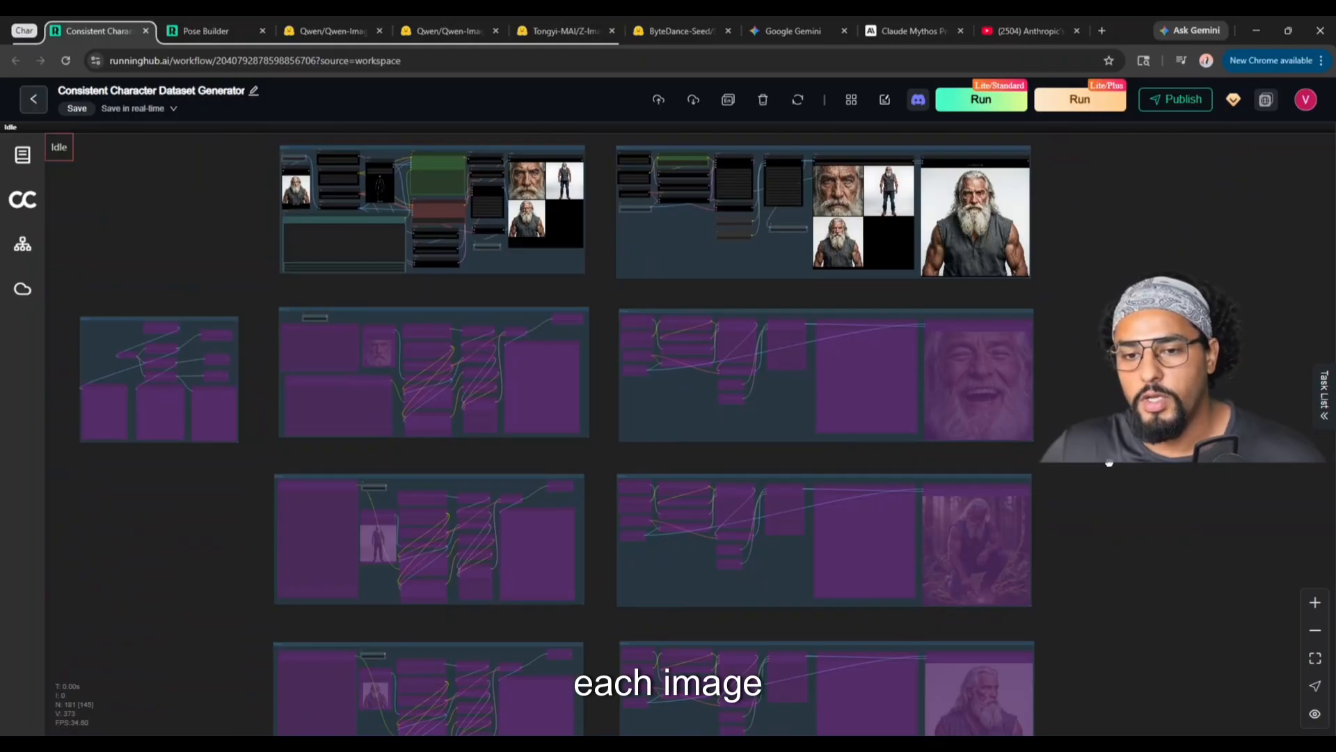
drag(1110, 463, 1117, 325)
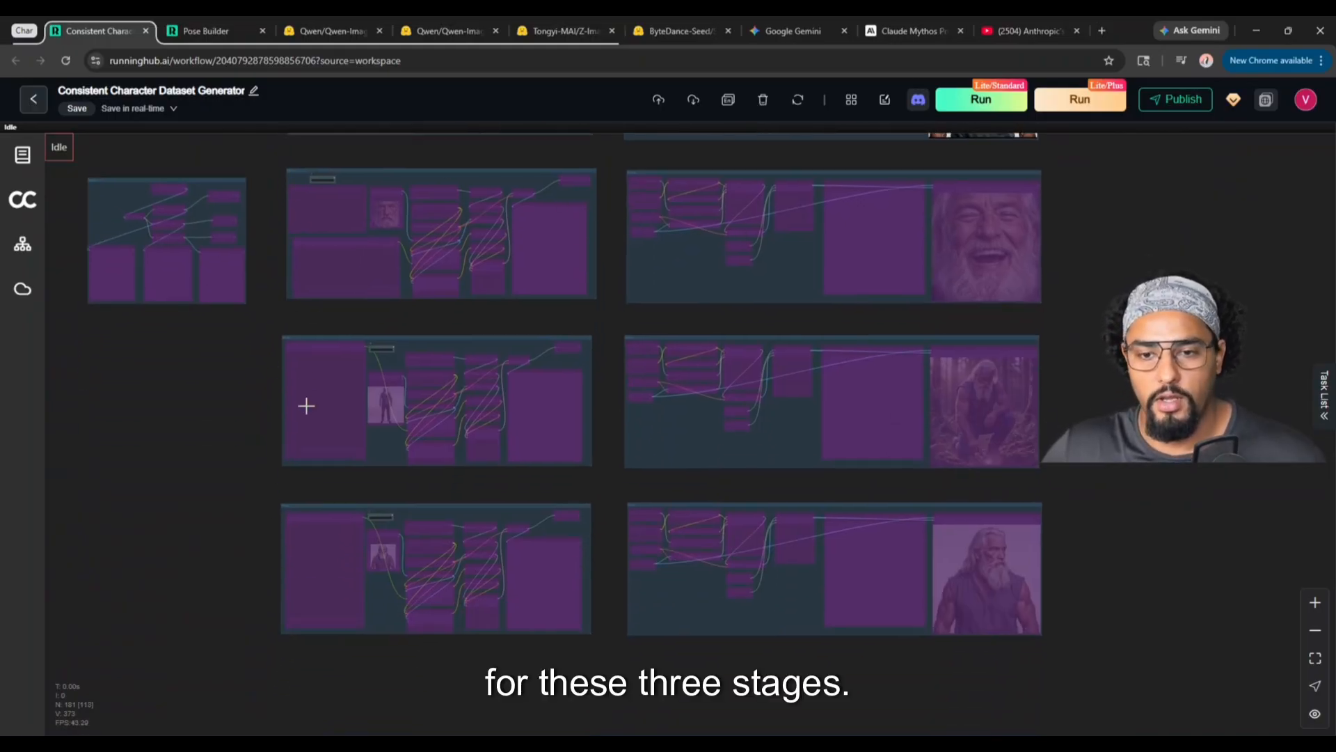
drag(271, 148, 311, 152)
drag(310, 152, 1133, 330)
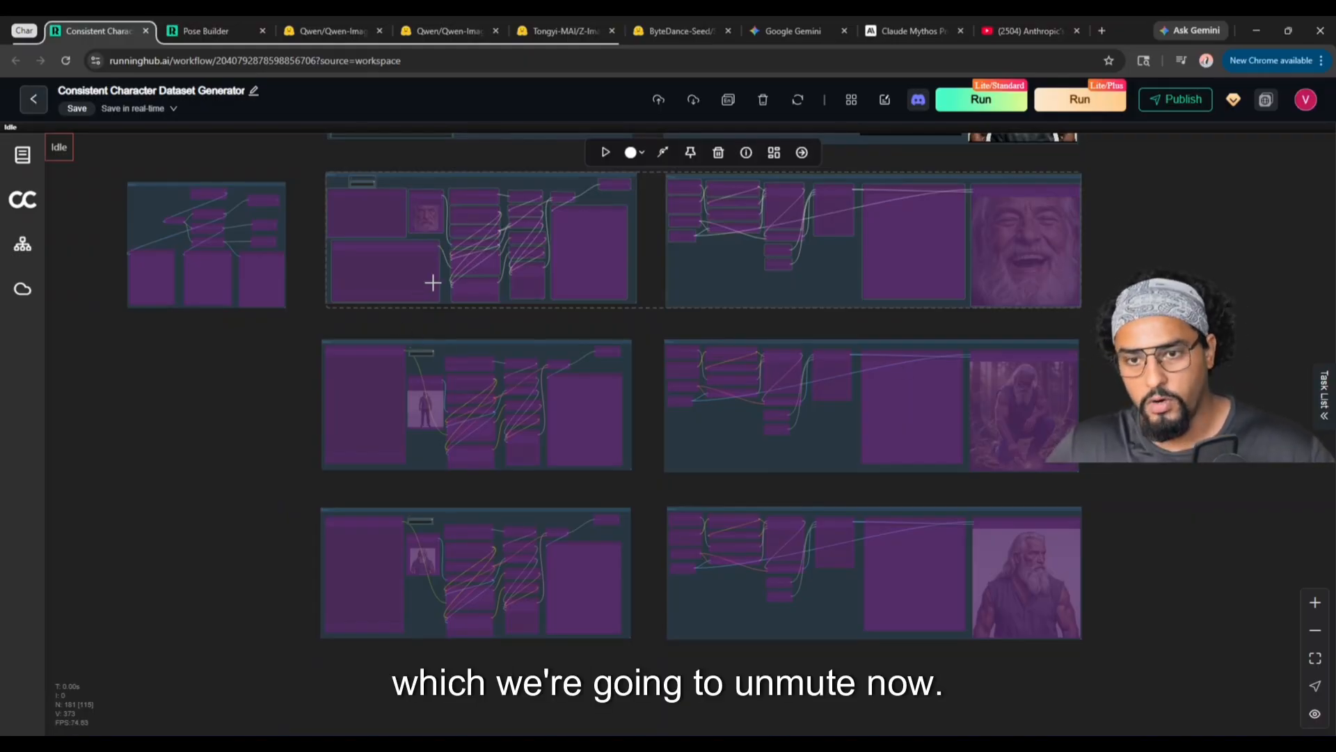
key(ctrl+b)
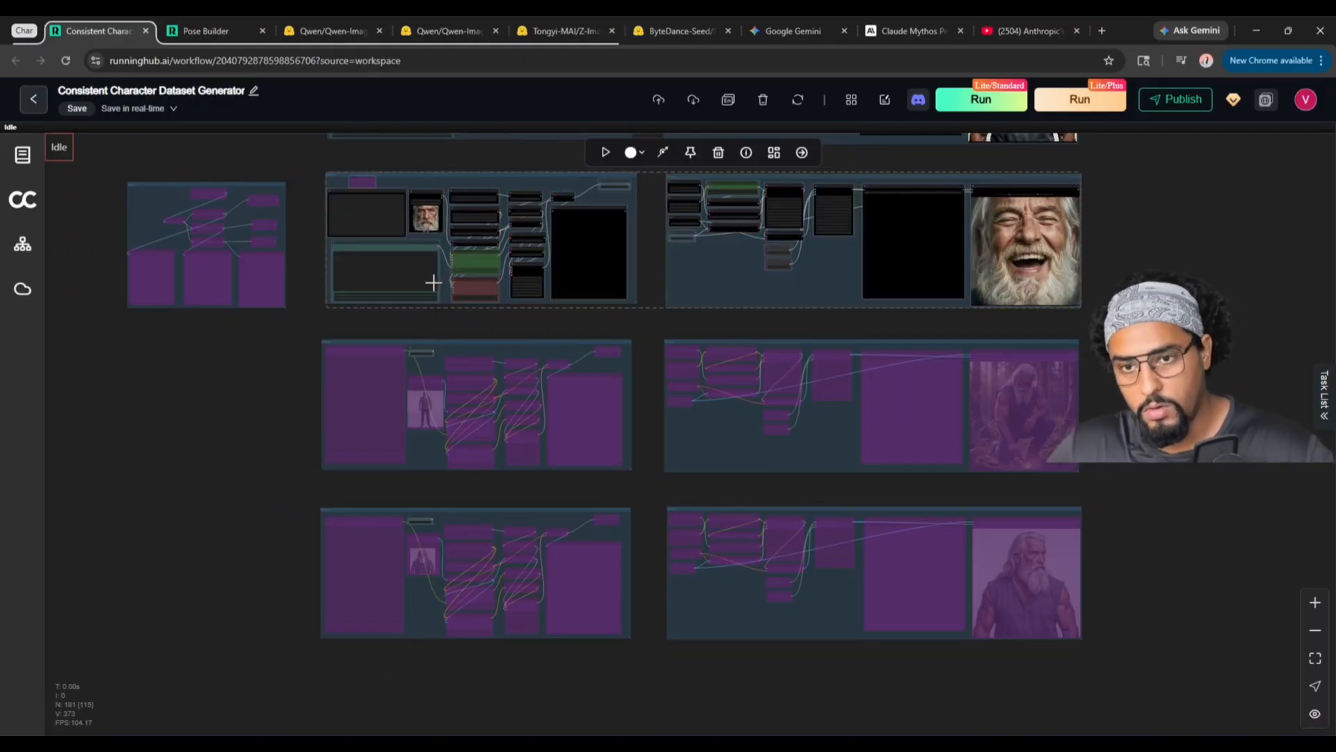
click(644, 327)
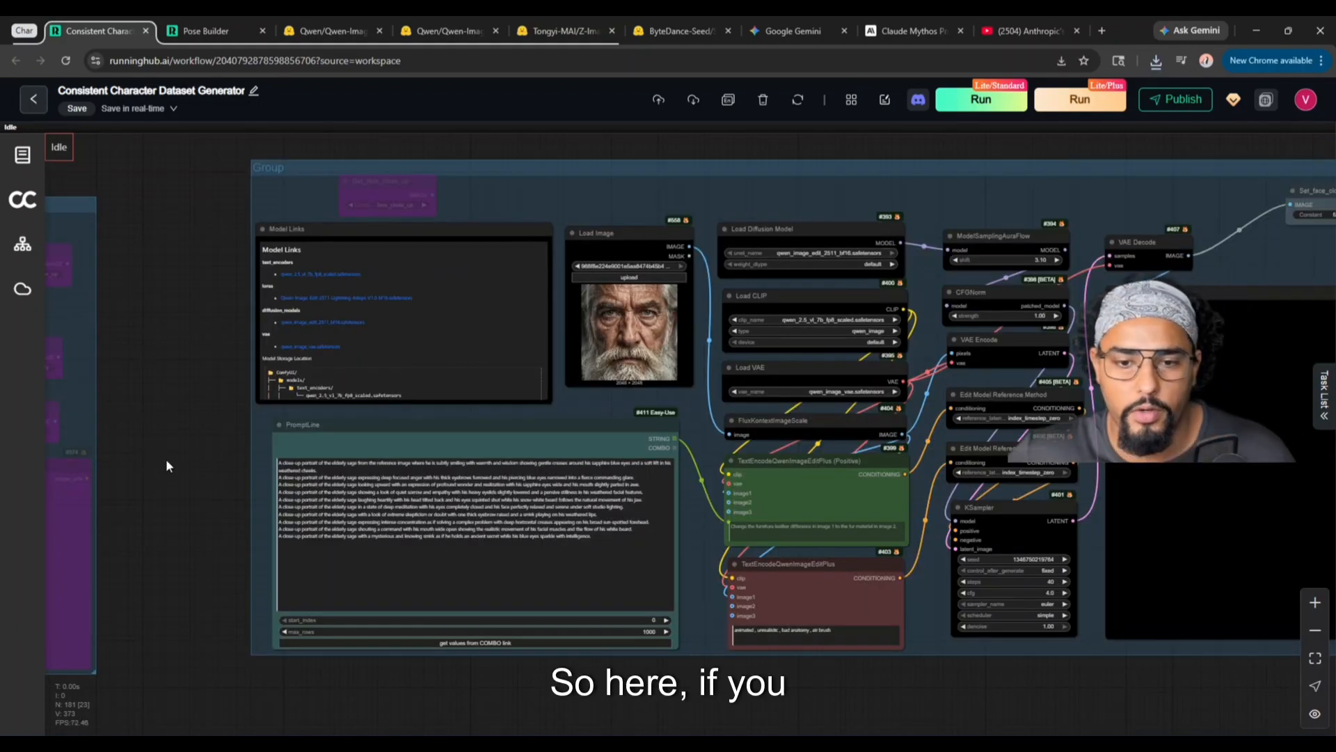
scroll(180, 465, up, 5)
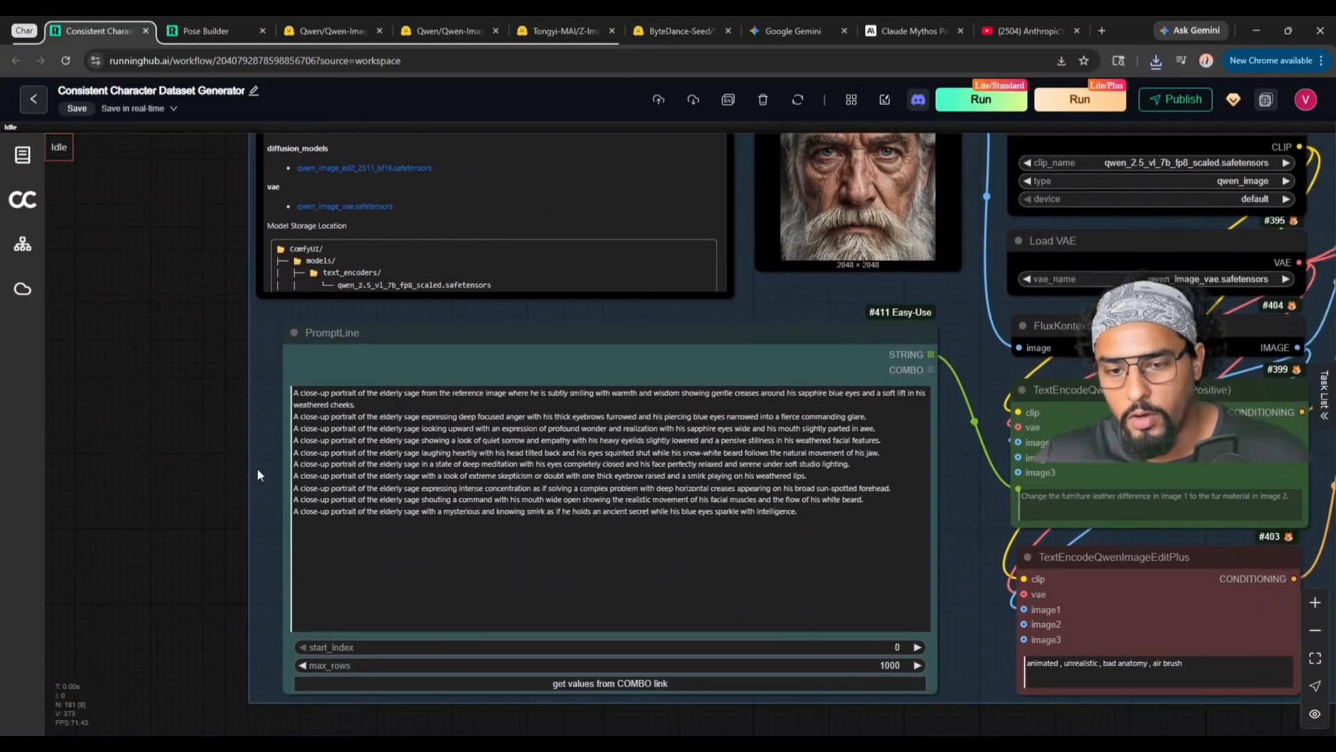
drag(646, 546, 293, 393)
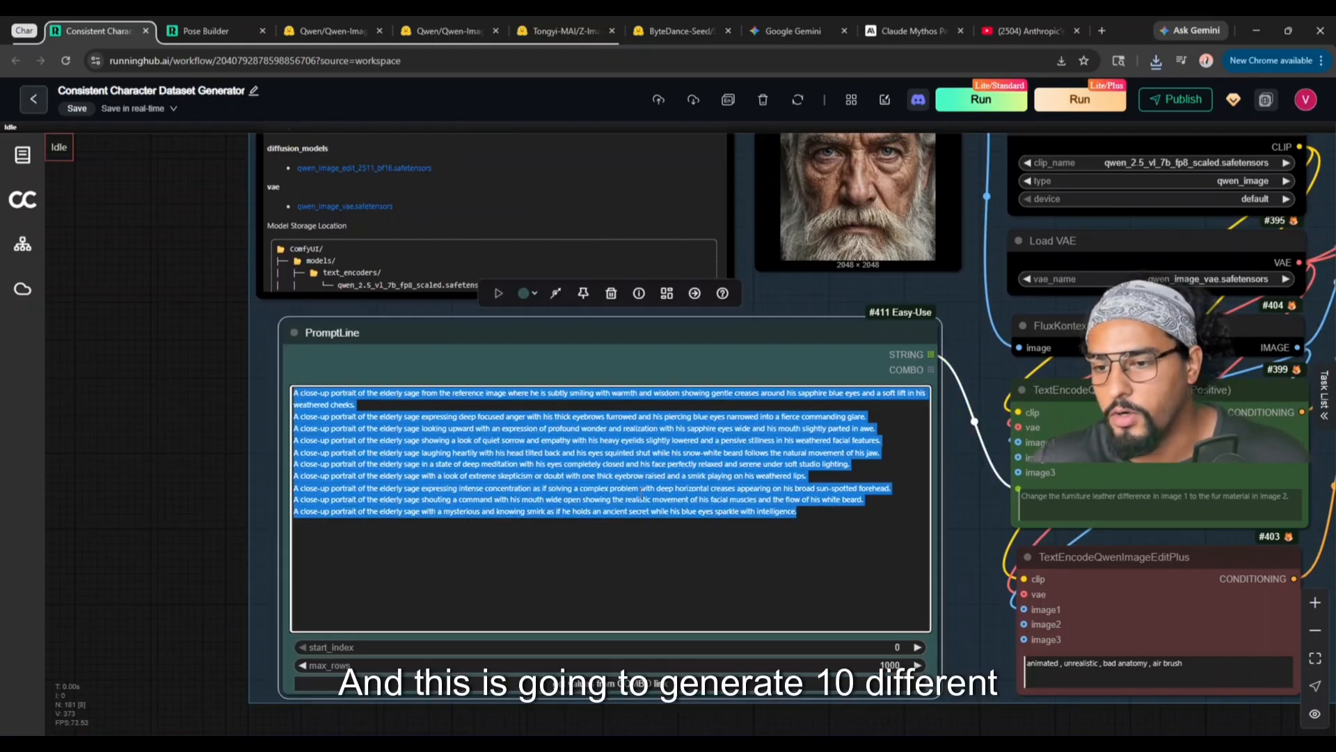
click(184, 346)
scroll(182, 346, down, 1)
scroll(181, 345, down, 2)
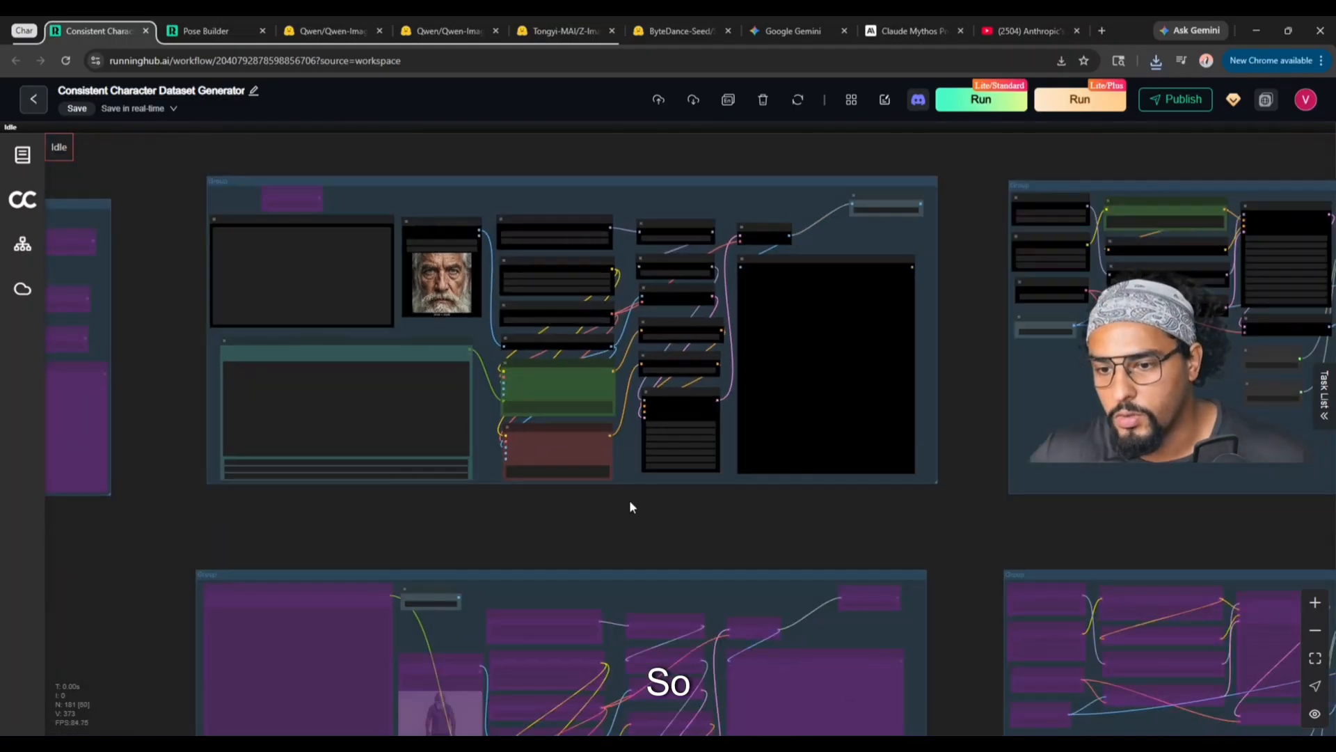
Step: Bypass the top two rows of groups, keeping the SeedVR2 loader nodes enabled
scroll(754, 528, down, 2)
scroll(931, 289, down, 4)
drag(996, 269, 735, 463)
scroll(699, 373, down, 3)
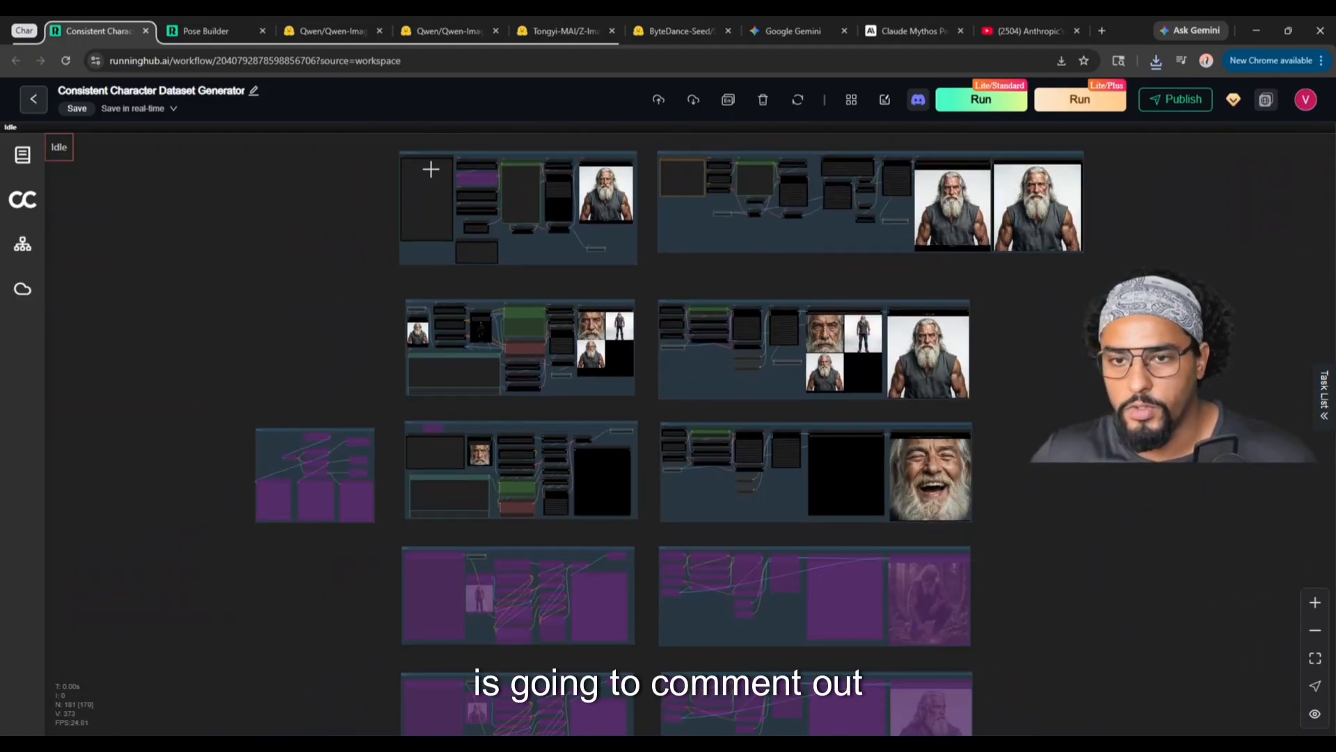
drag(378, 145, 1111, 401)
key(ctrl+b)
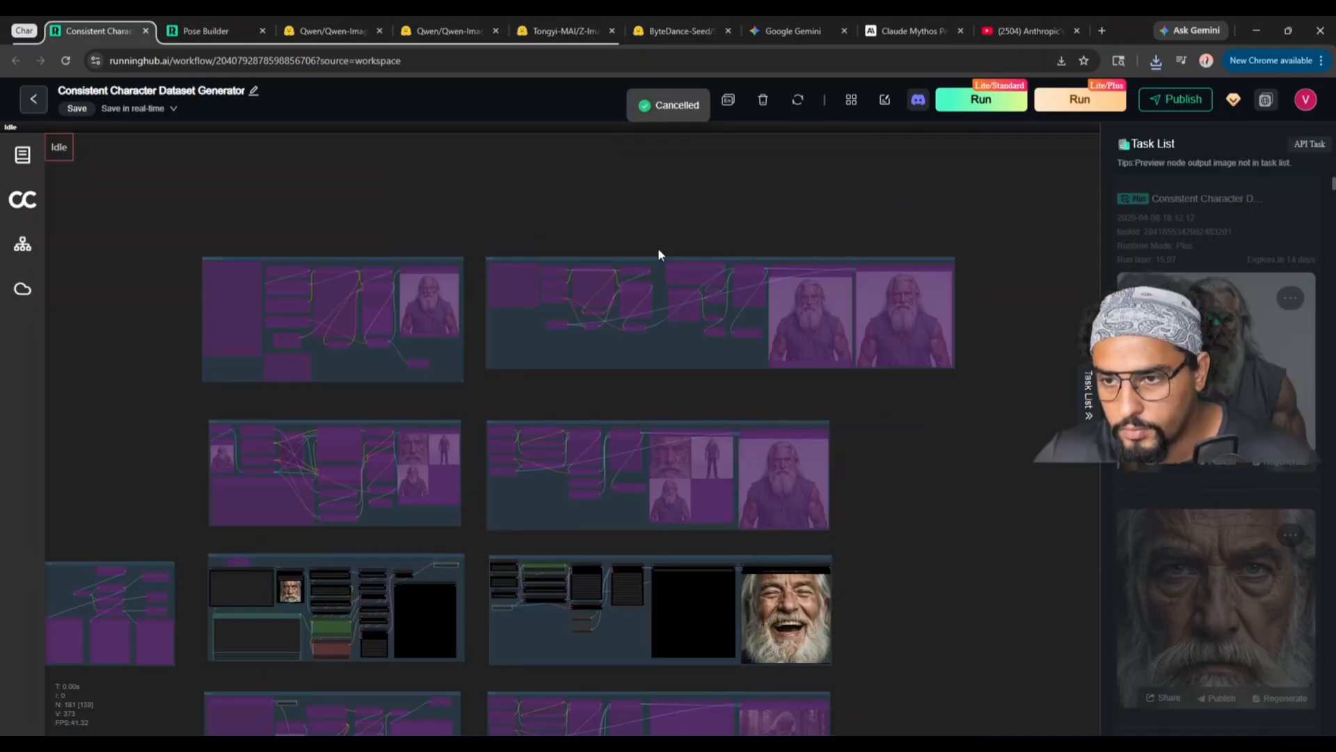
drag(655, 249, 730, 351)
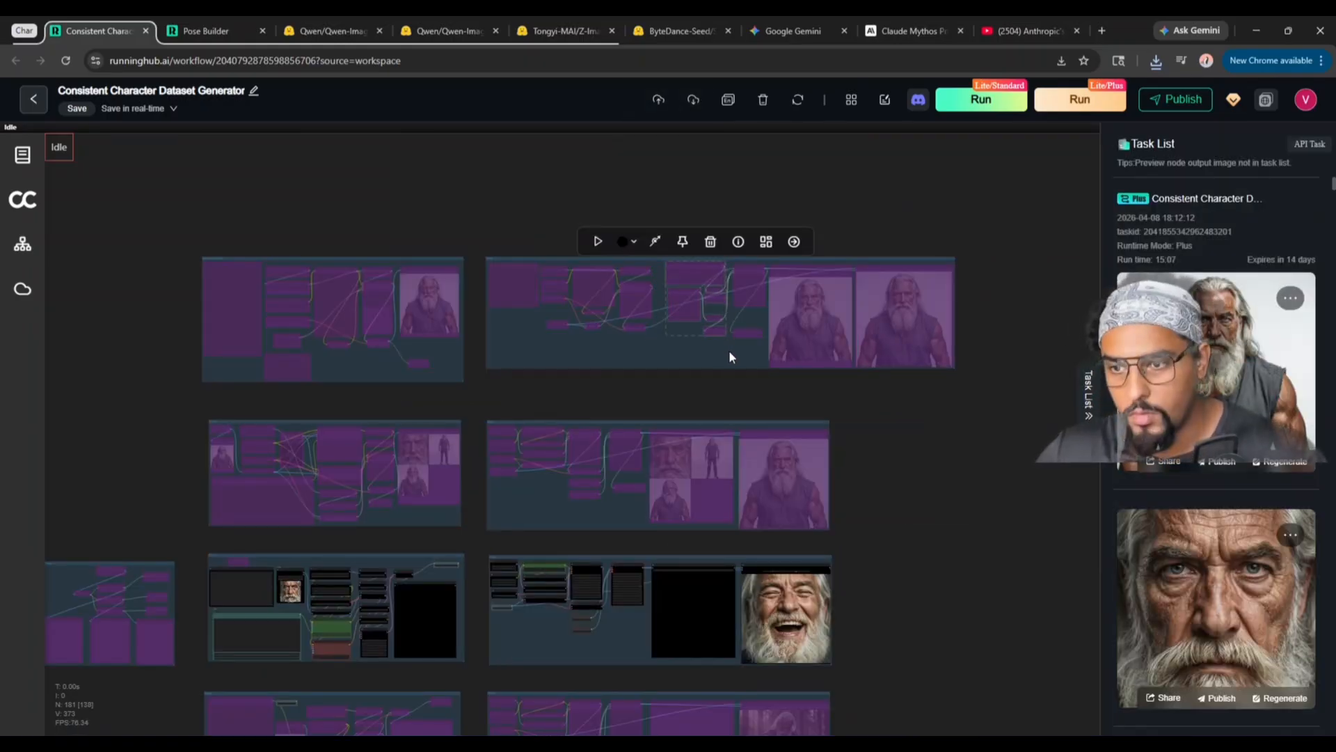
key(ctrl+b)
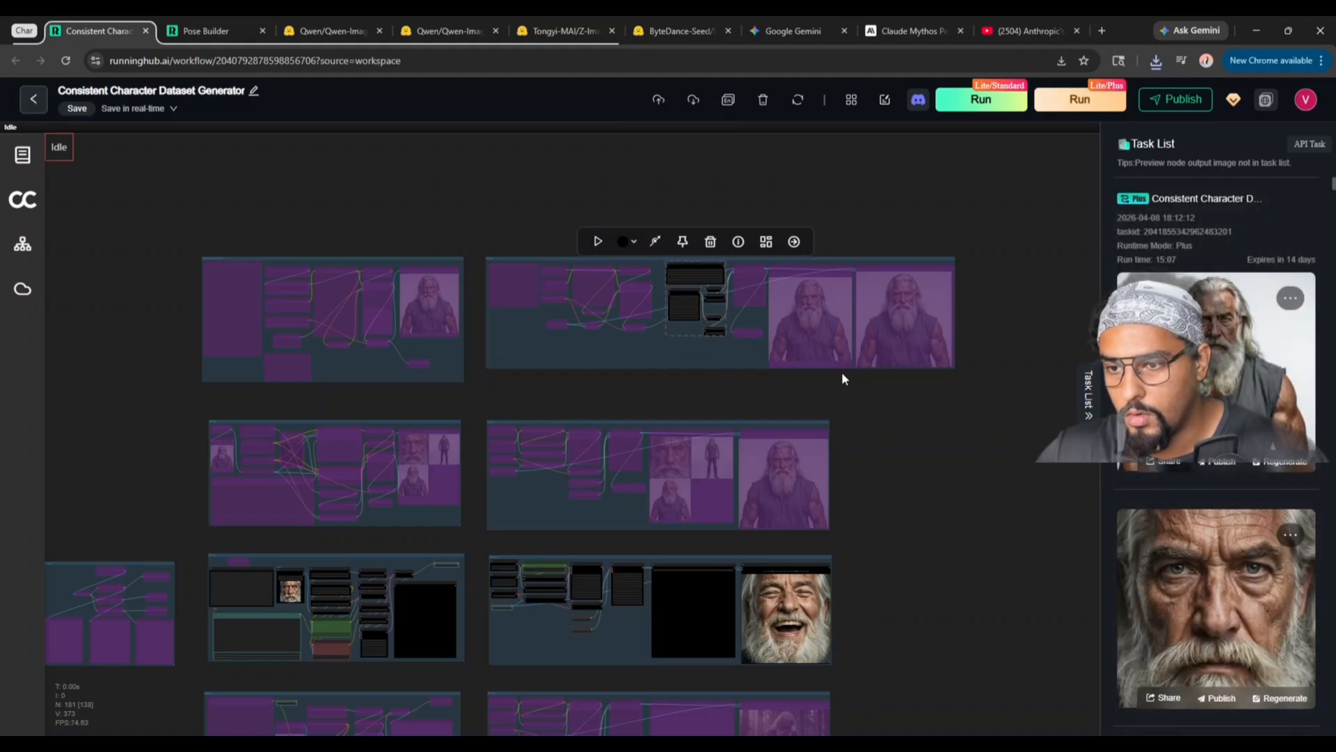
click(871, 488)
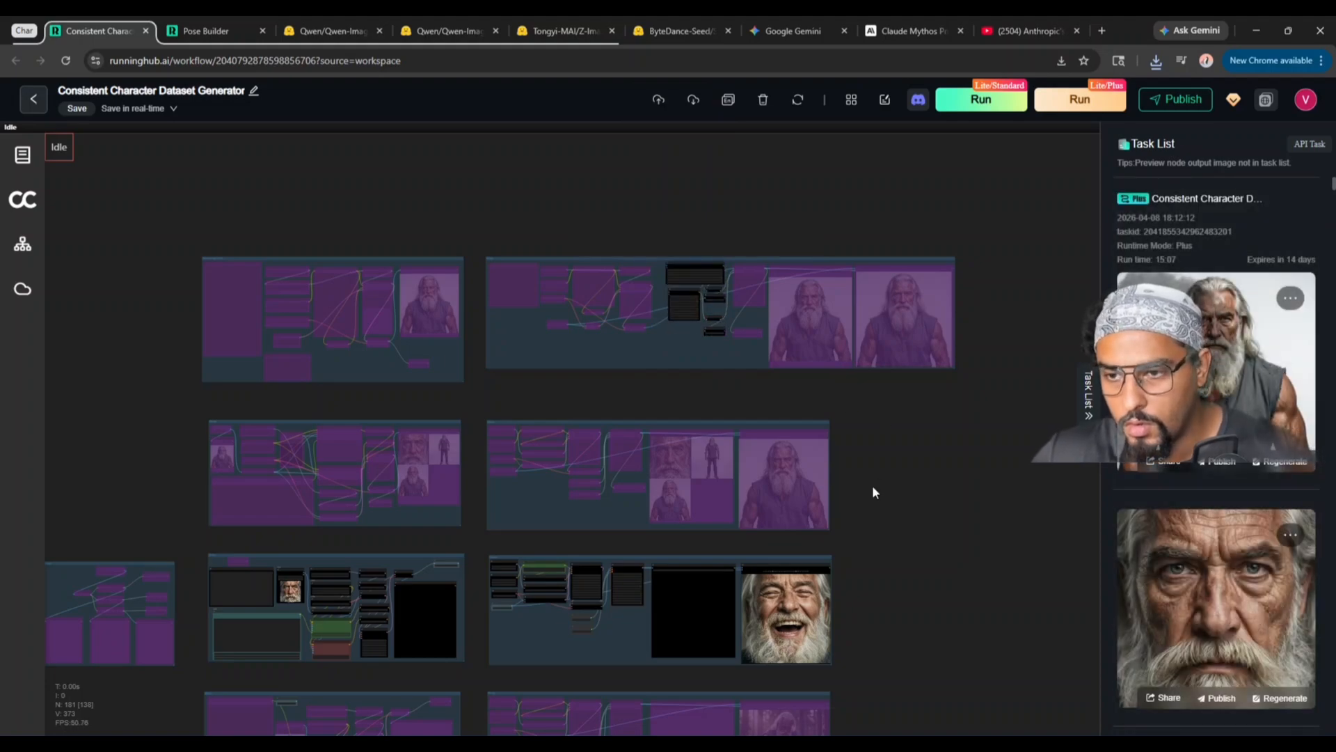
Step: Hide the task list and centre the active middle row of portrait groups
click(1091, 414)
scroll(703, 262, up, 10)
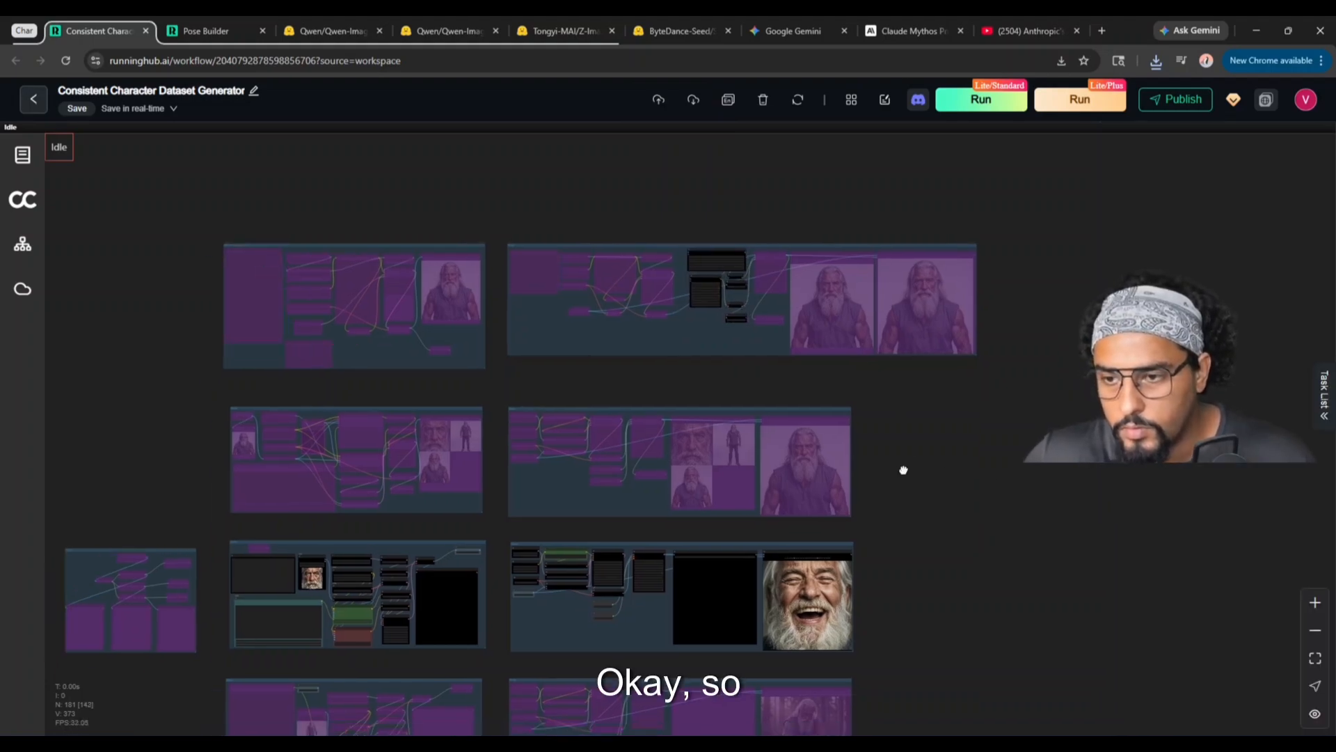
scroll(711, 256, up, 1)
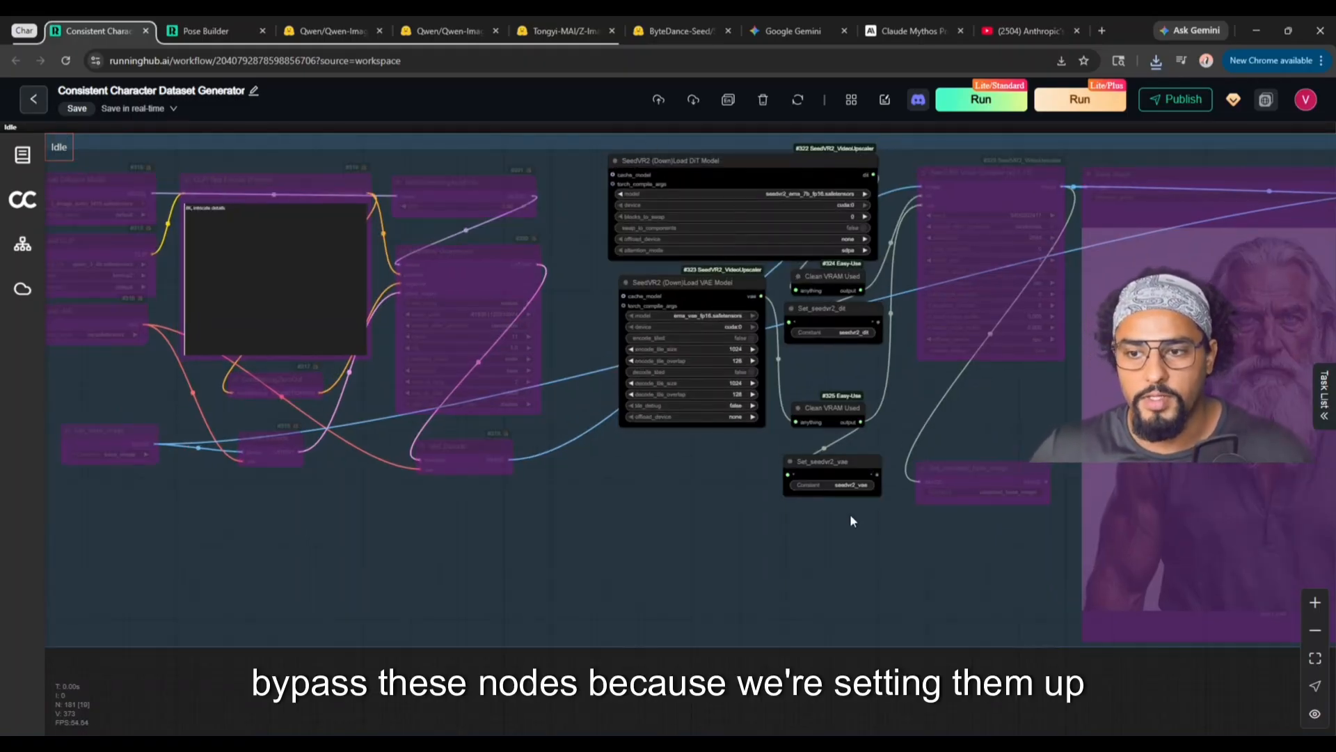
scroll(731, 555, down, 5)
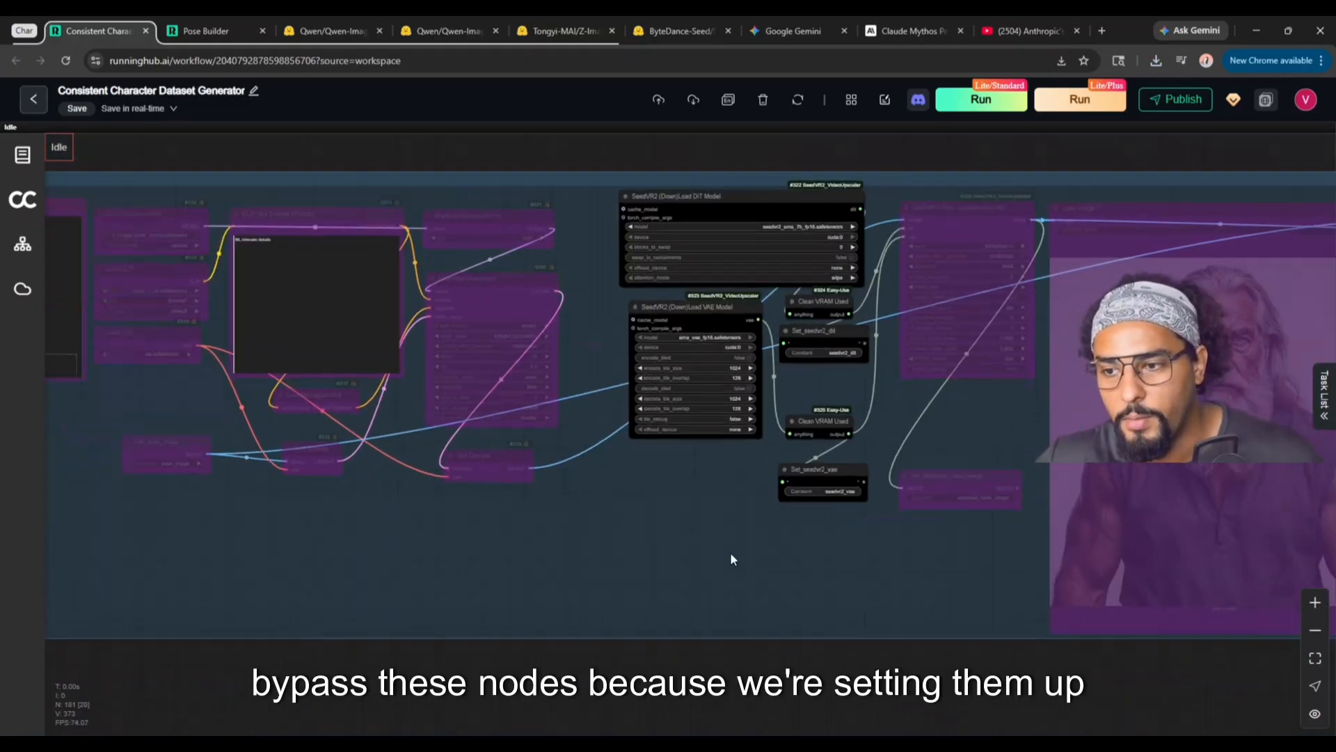
drag(667, 641, 686, 48)
scroll(533, 507, up, 13)
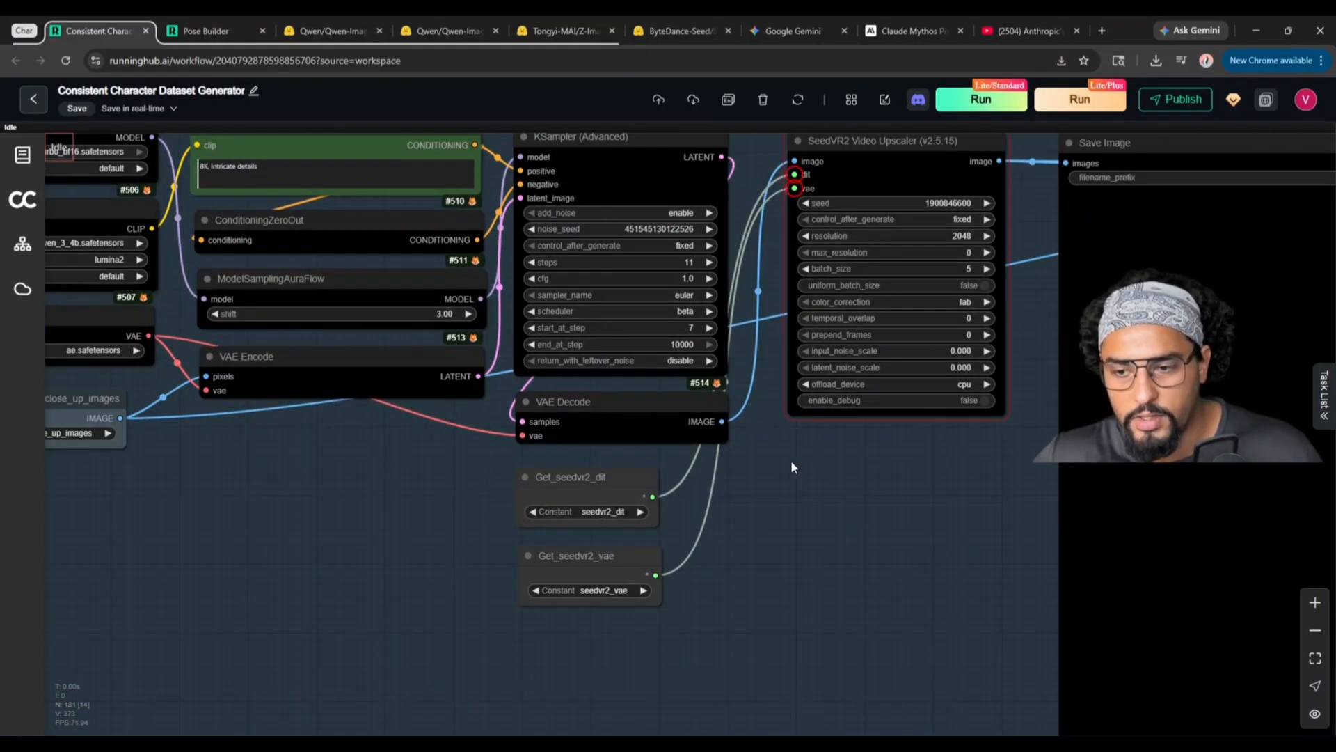
scroll(799, 420, down, 6)
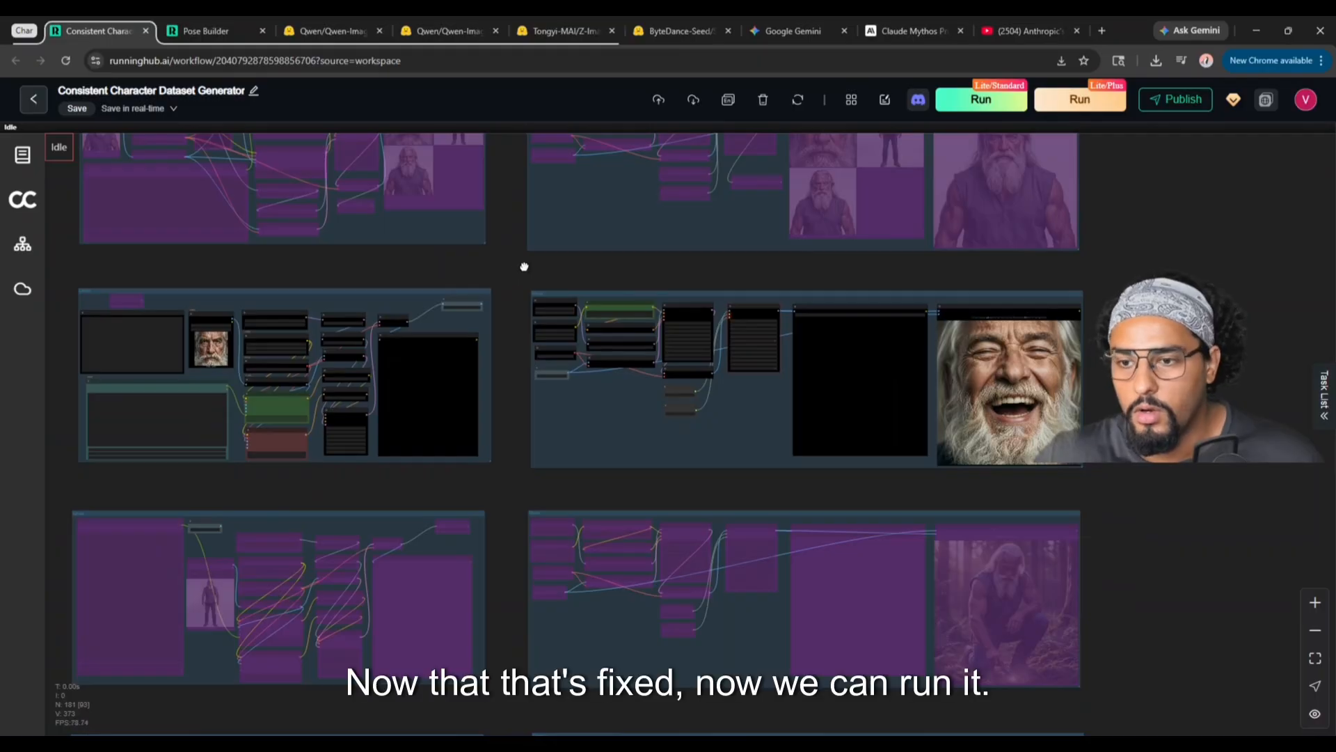
drag(523, 268, 684, 284)
Step: Run the workflow and zoom in on the Save Image node holding the expression results
click(1065, 104)
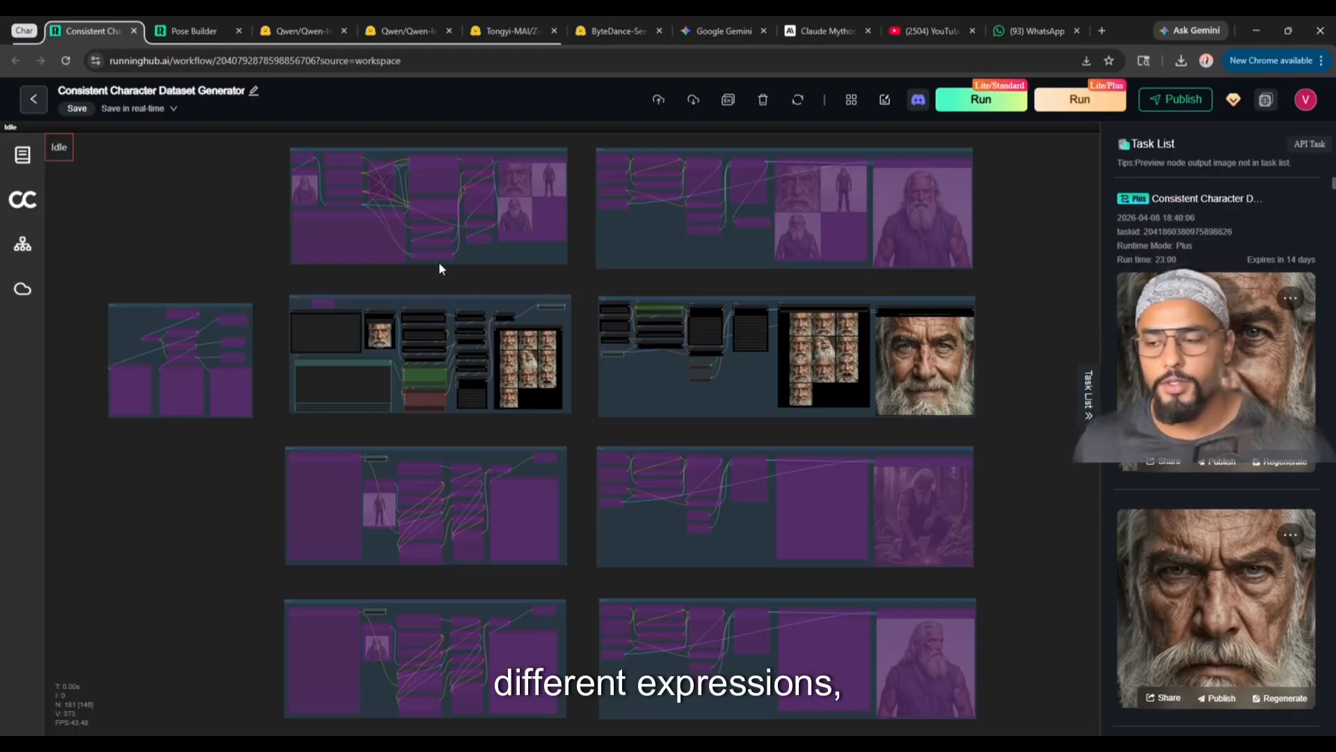
scroll(870, 364, up, 15)
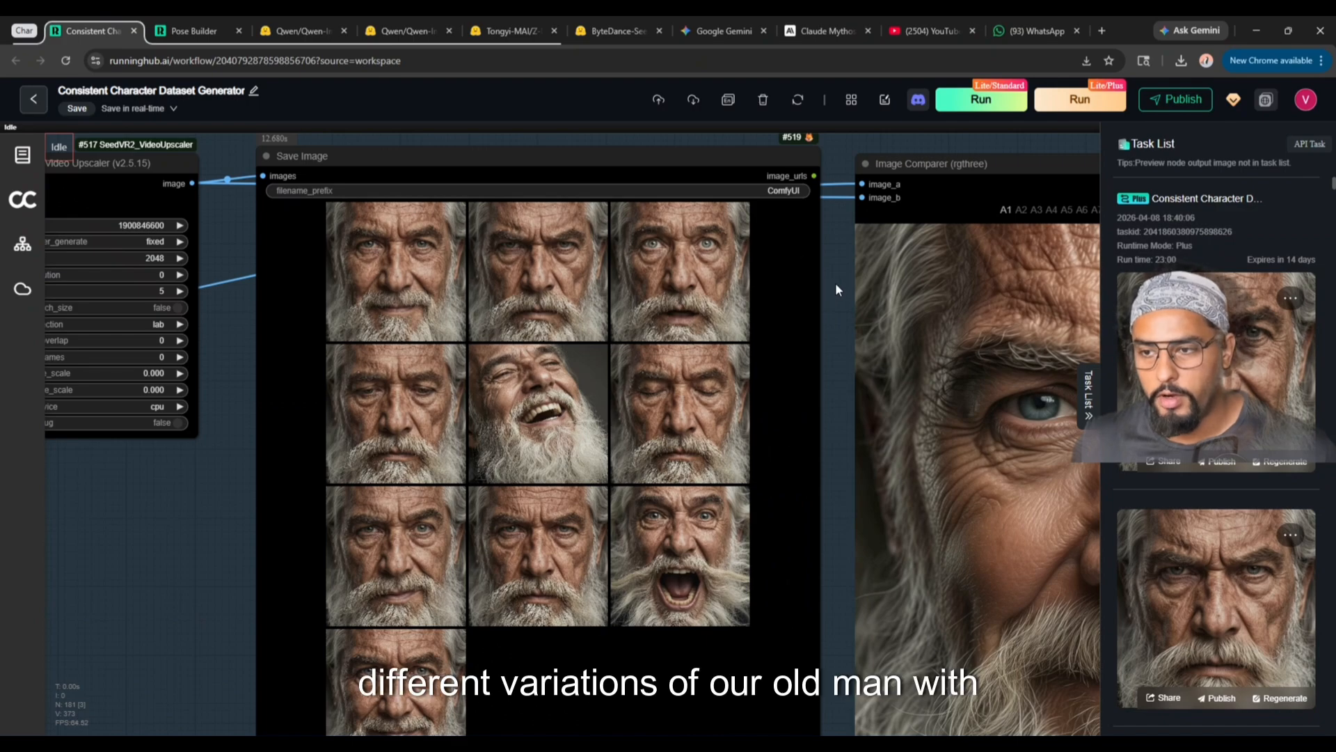
drag(836, 283, 879, 263)
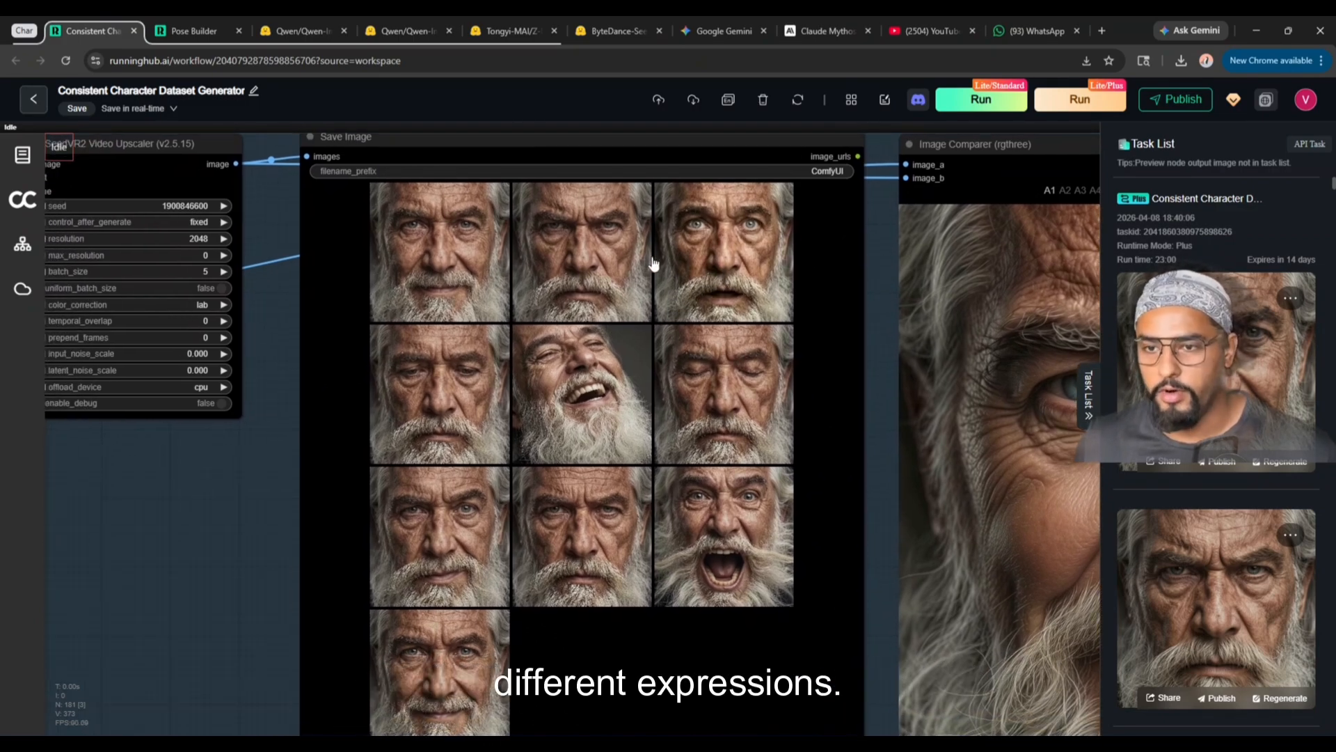
click(438, 258)
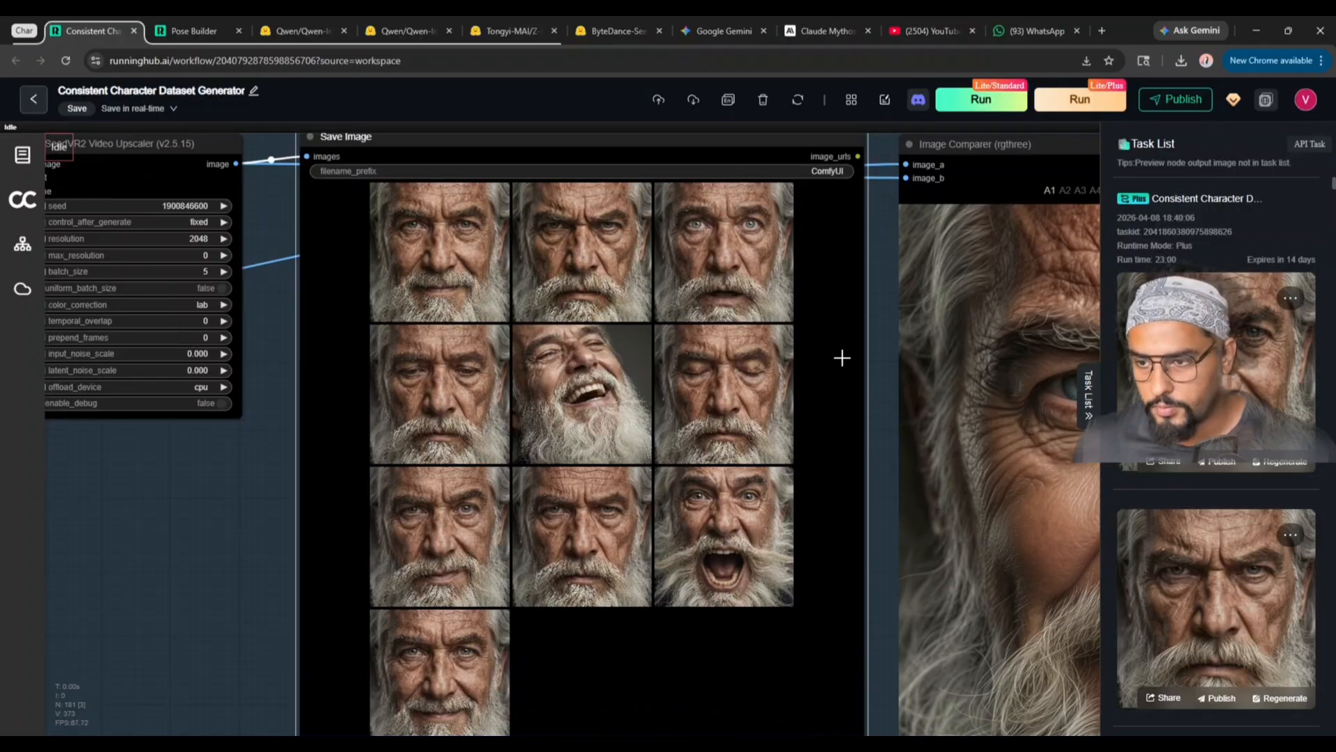
Step: Enlarge the expression images and review them full size from 3/10 through 10/10
click(774, 277)
scroll(868, 367, down, 2)
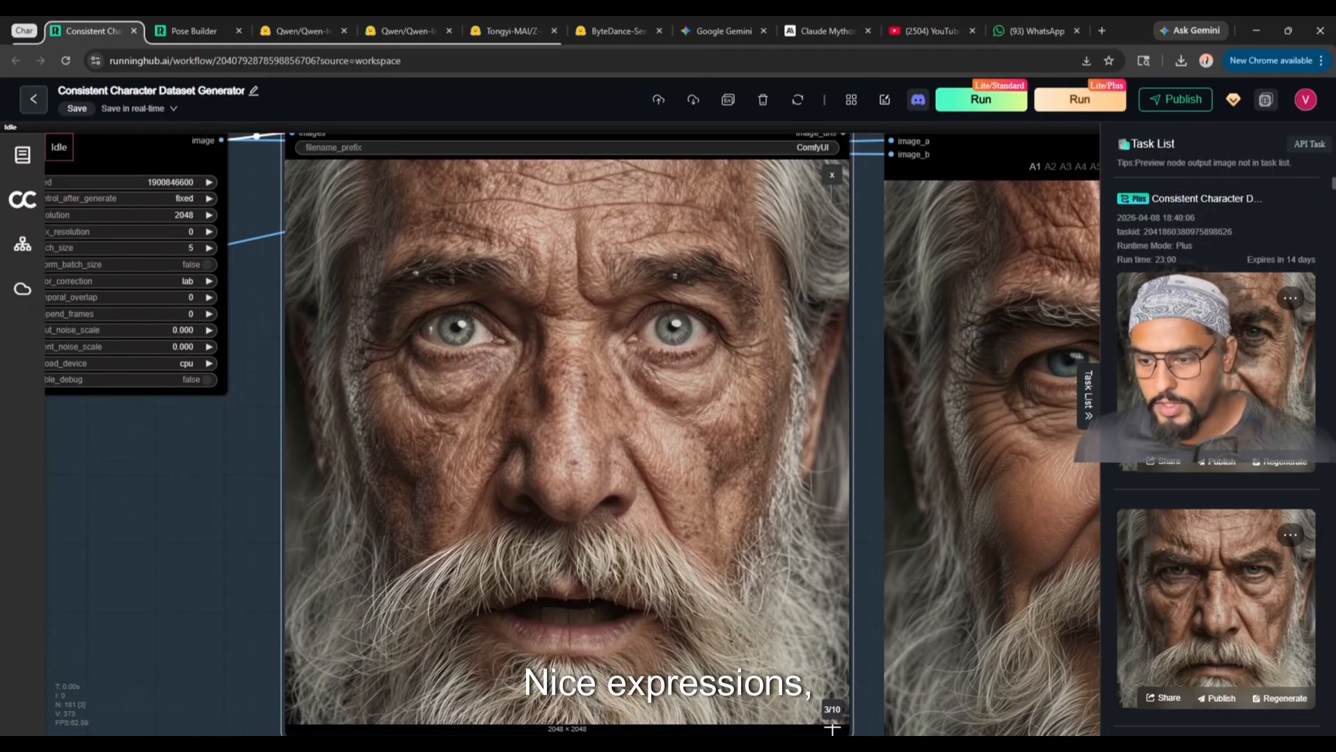
key(Right)
key(Right)
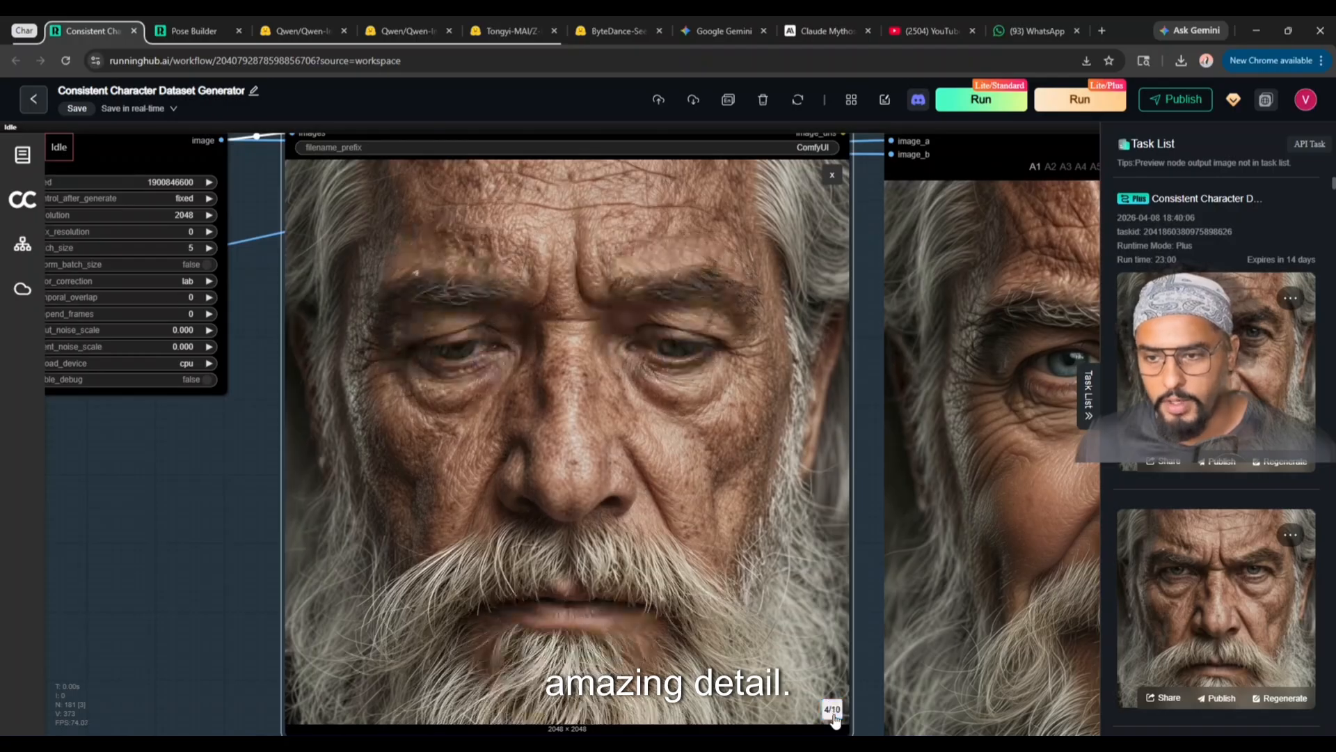
click(834, 712)
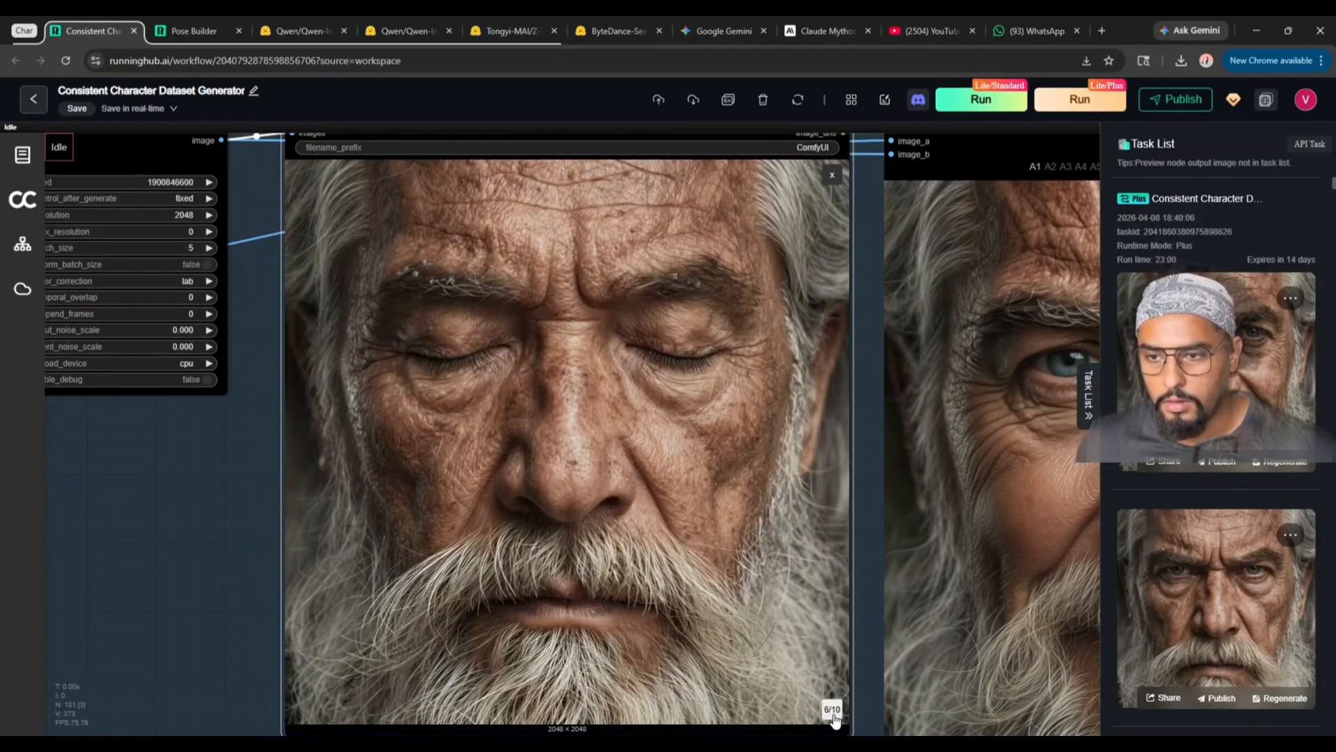
click(834, 713)
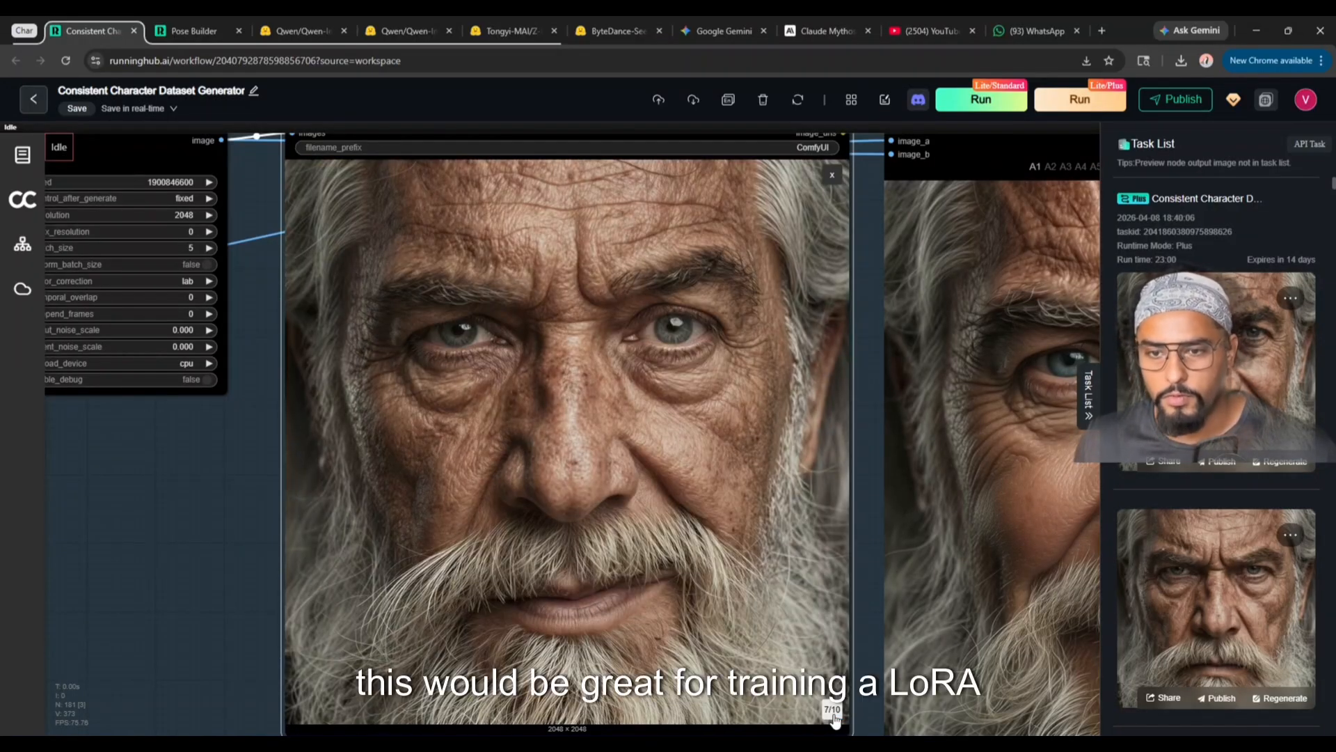
click(834, 712)
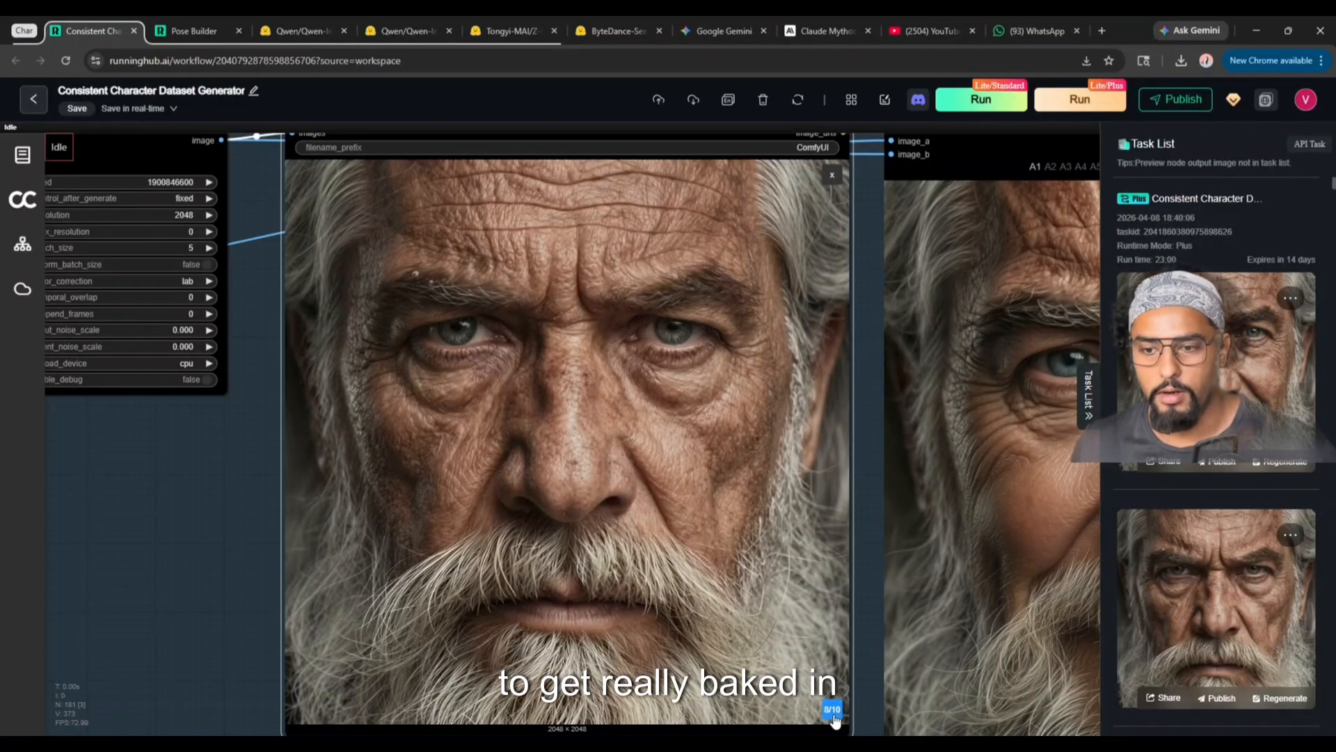
click(834, 715)
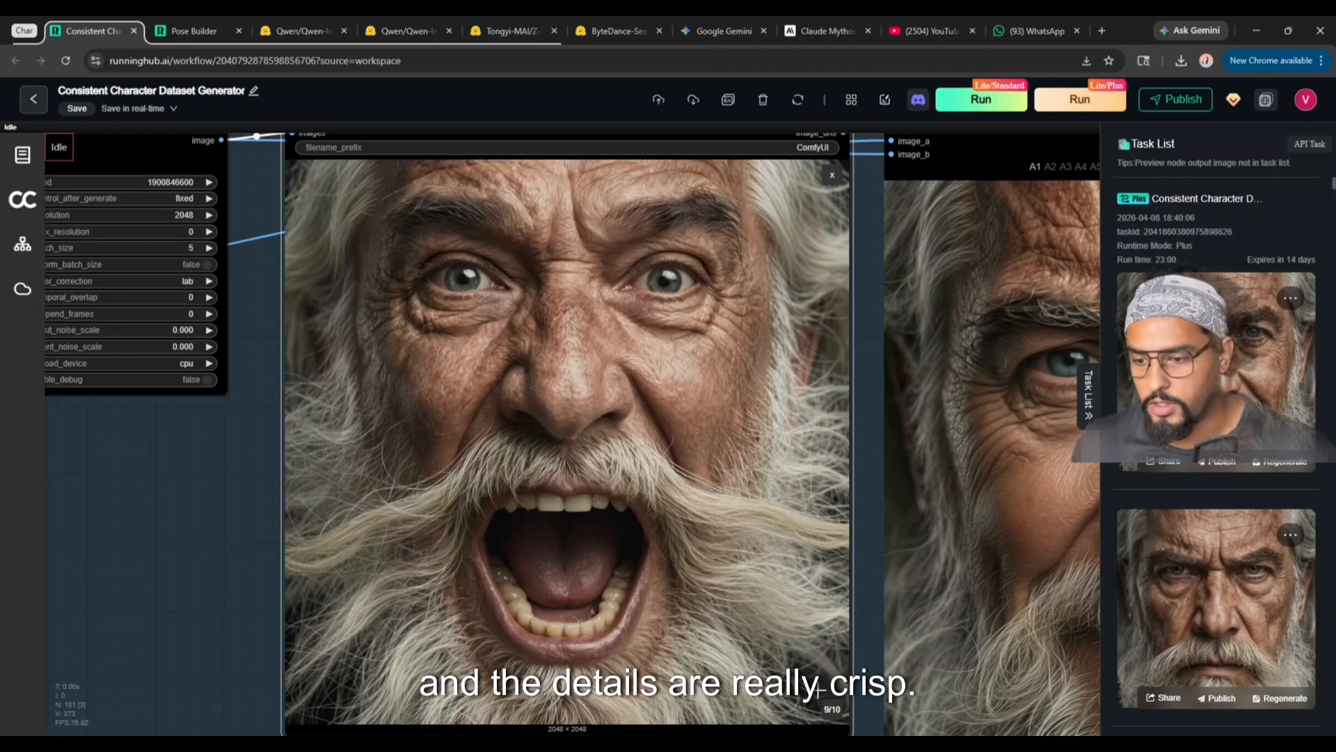
click(834, 714)
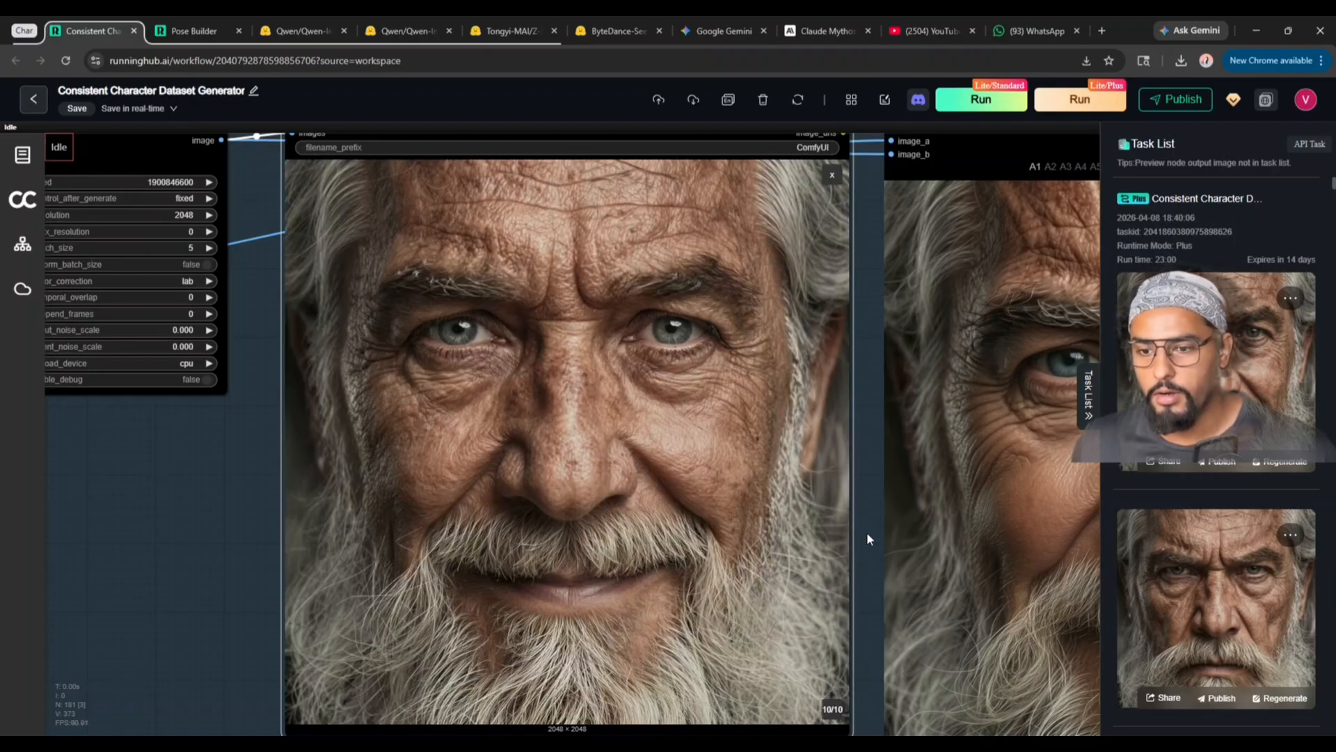
scroll(870, 479, down, 10)
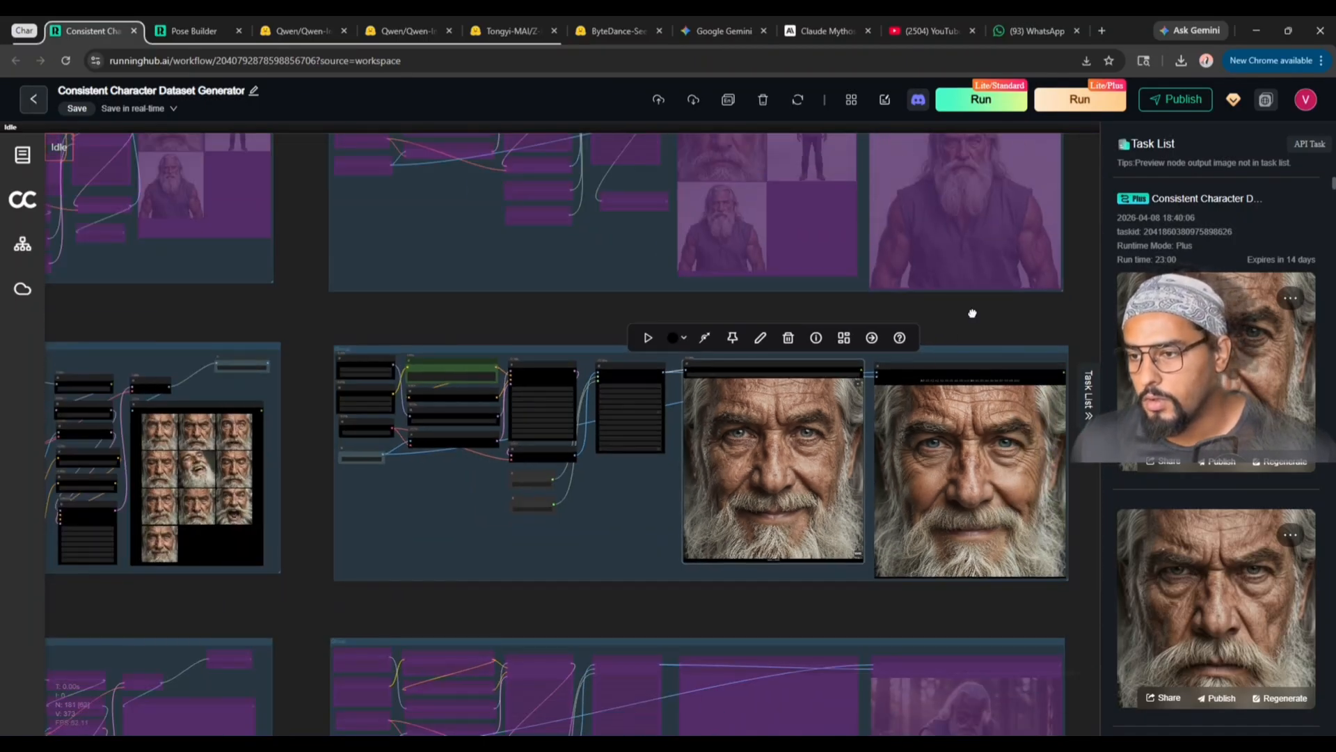
scroll(971, 315, down, 2)
Step: Bypass the two middle expression groups with Ctrl+B
drag(111, 311, 870, 475)
drag(1029, 504, 1054, 514)
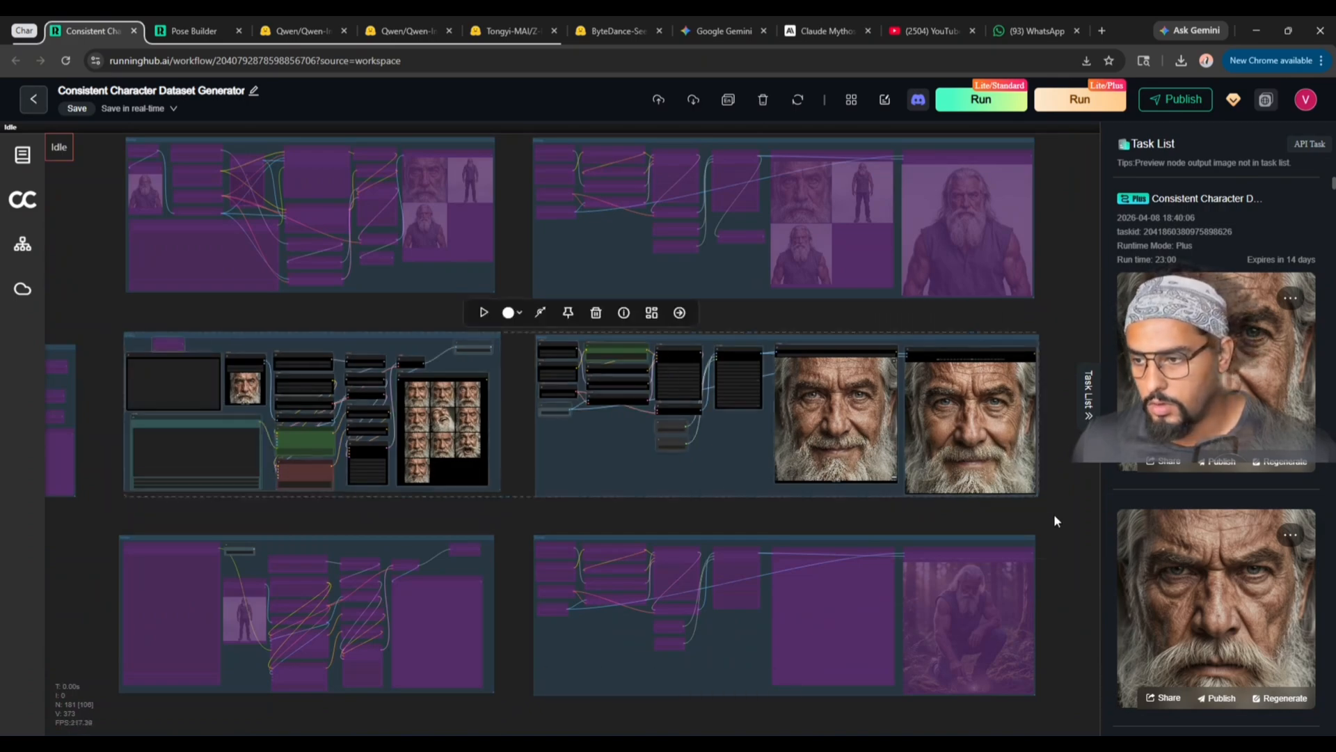
key(ctrl+b)
scroll(1055, 398, down, 6)
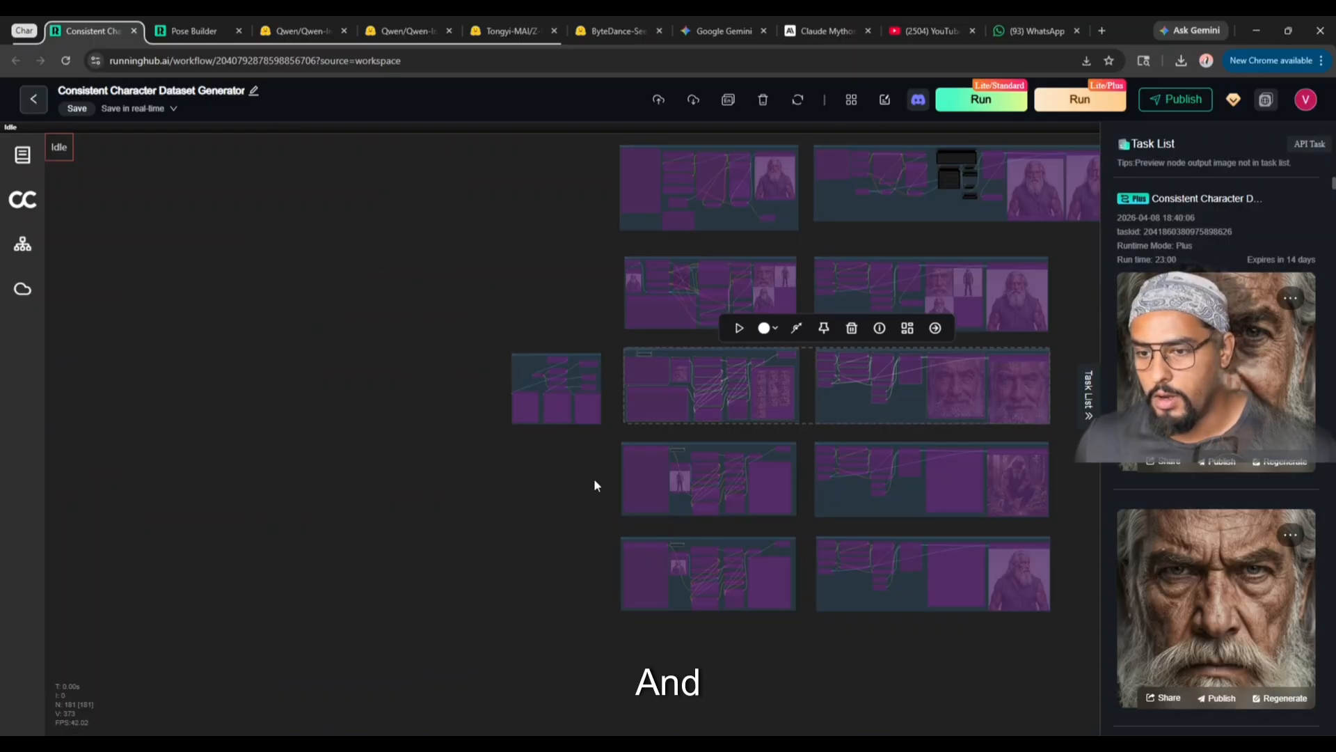
Step: Re-enable the two fourth-row full-body groups with Ctrl+B
drag(595, 478, 427, 472)
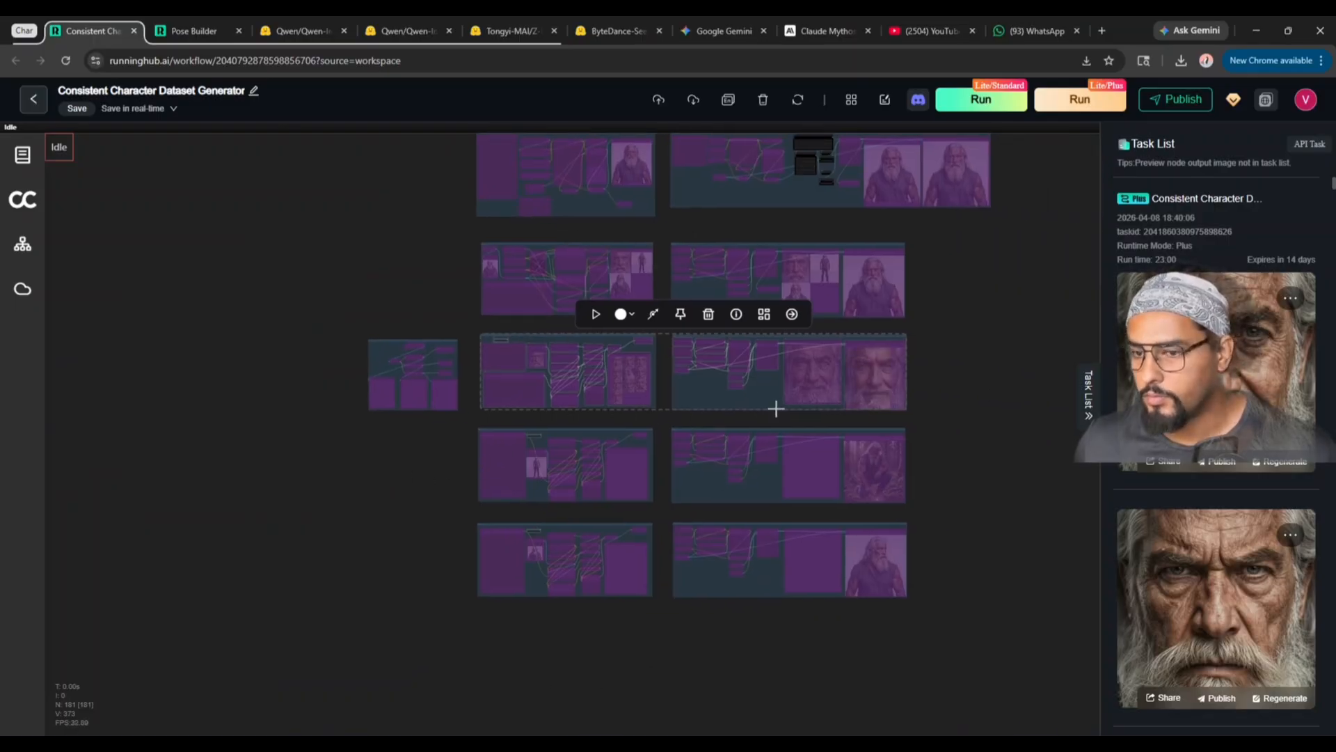
drag(460, 426, 924, 511)
key(ctrl+b)
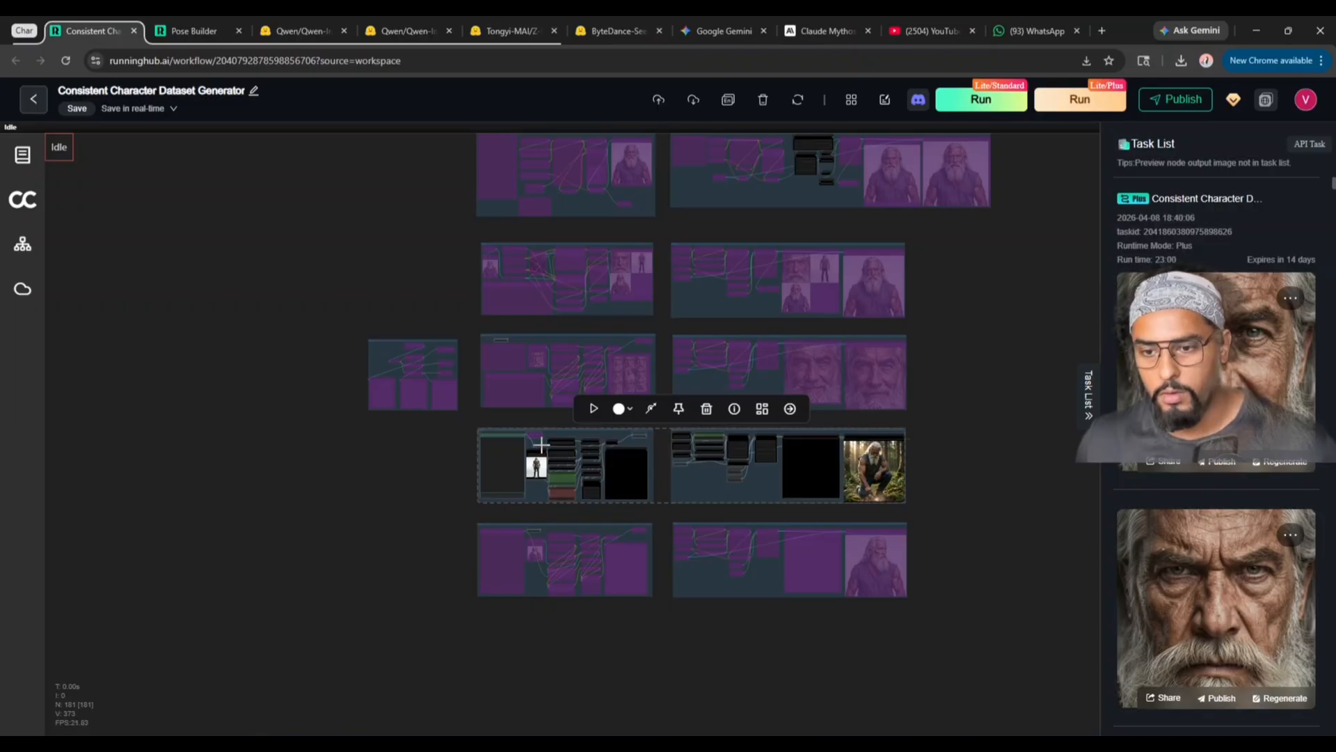
scroll(537, 446, up, 6)
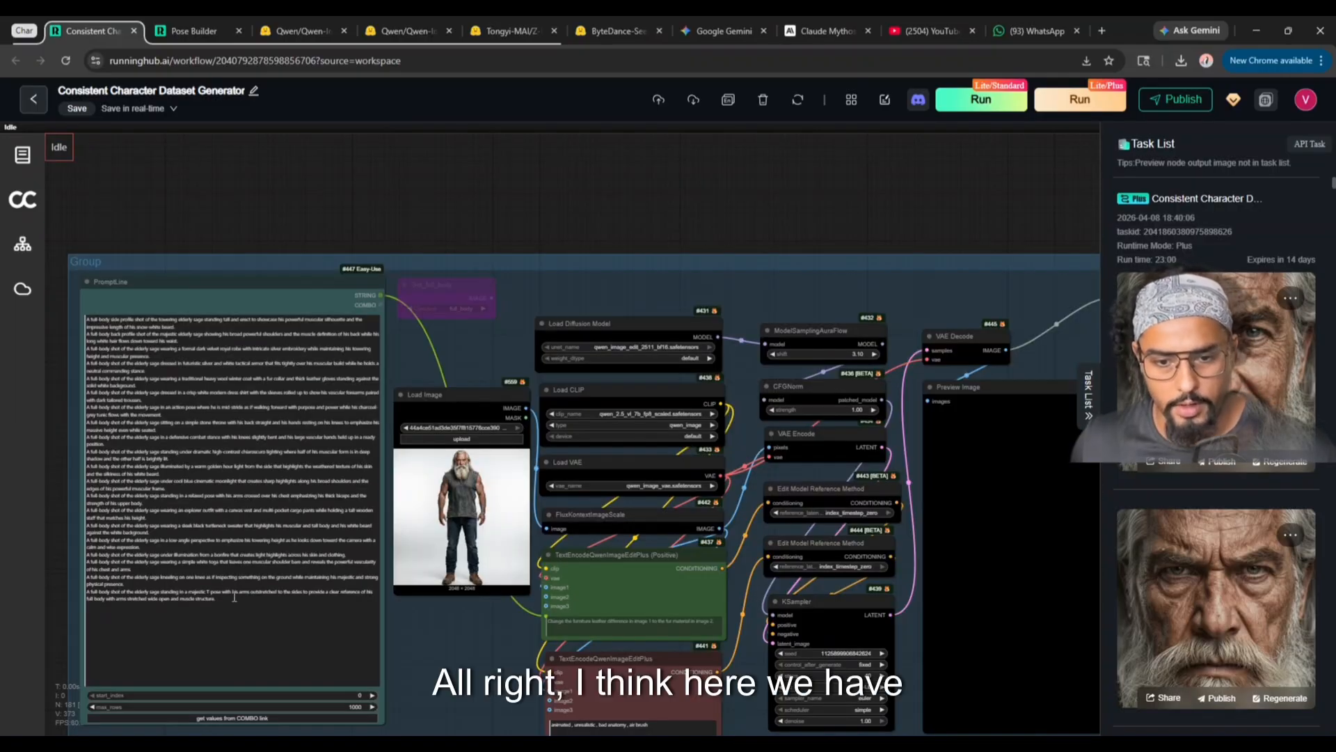
Step: Review the full-body PromptLine text, zoom out, and run the fourth-row groups
drag(214, 599, 89, 325)
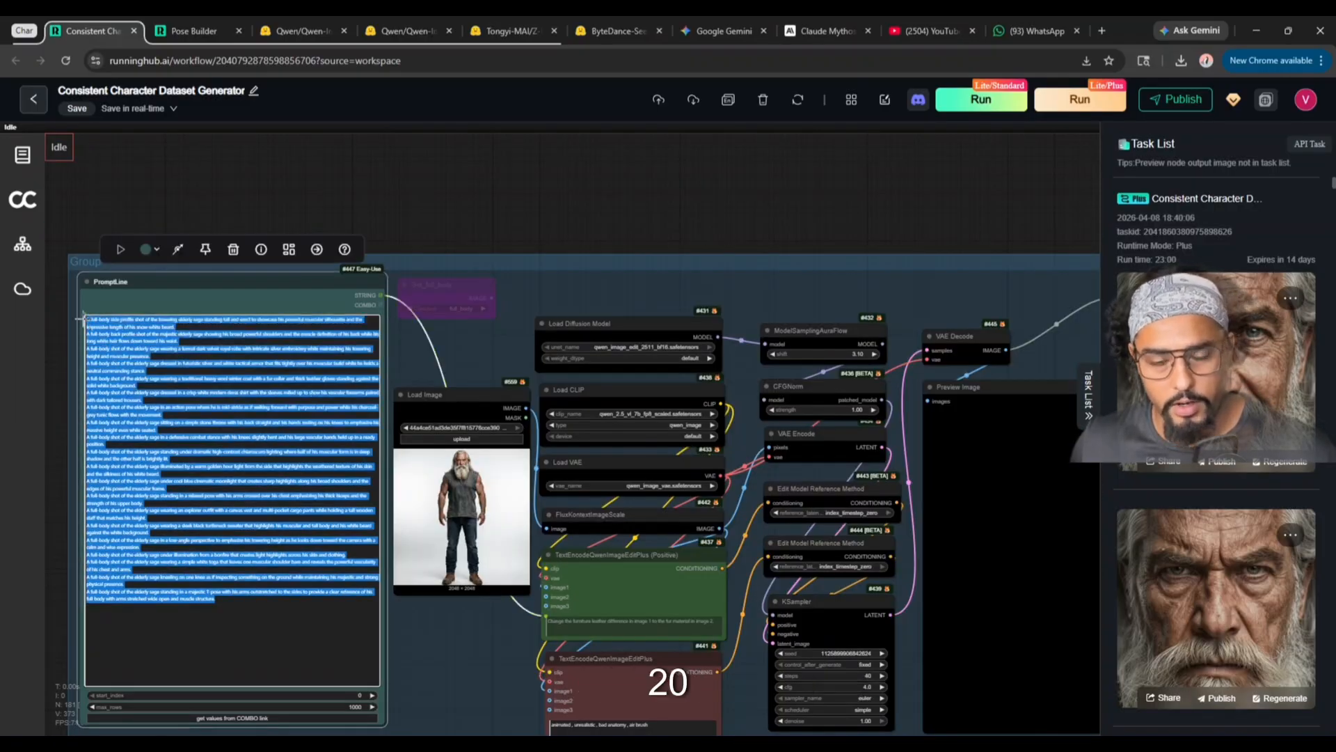
click(660, 215)
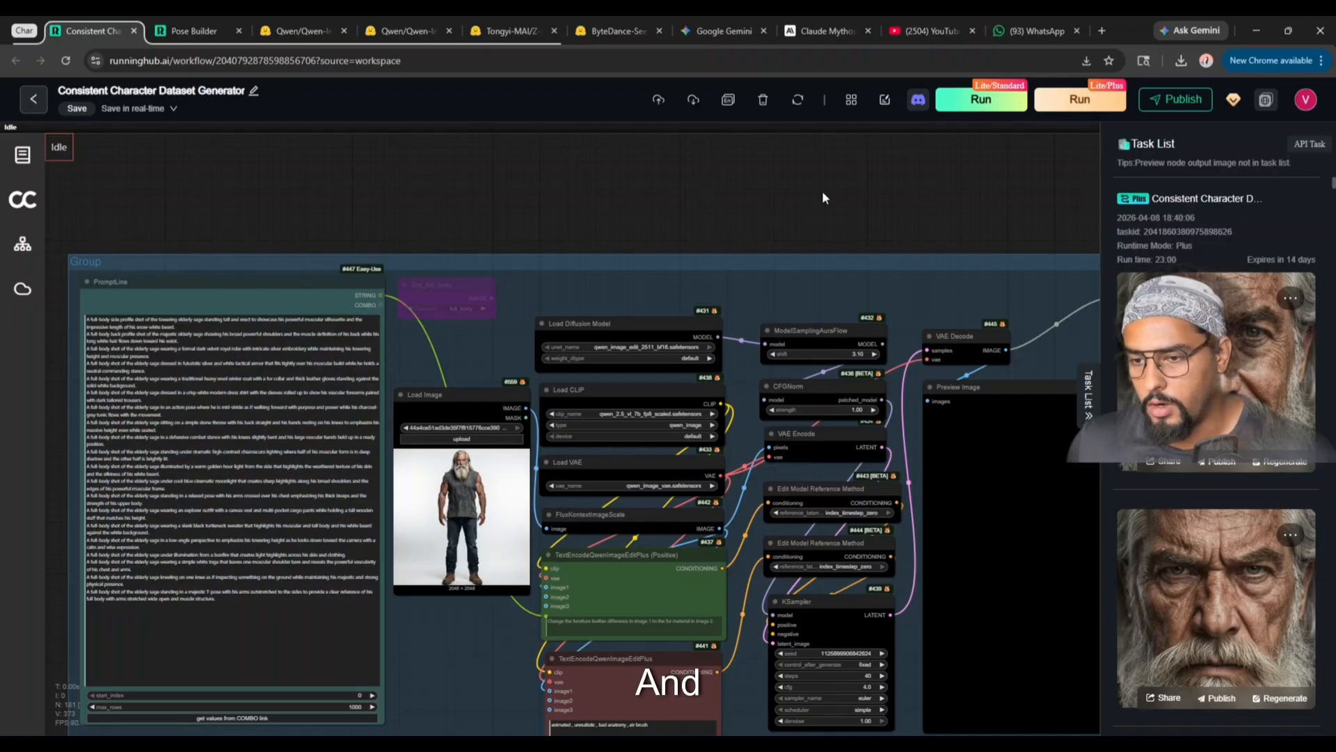
scroll(874, 220, down, 4)
scroll(615, 224, down, 8)
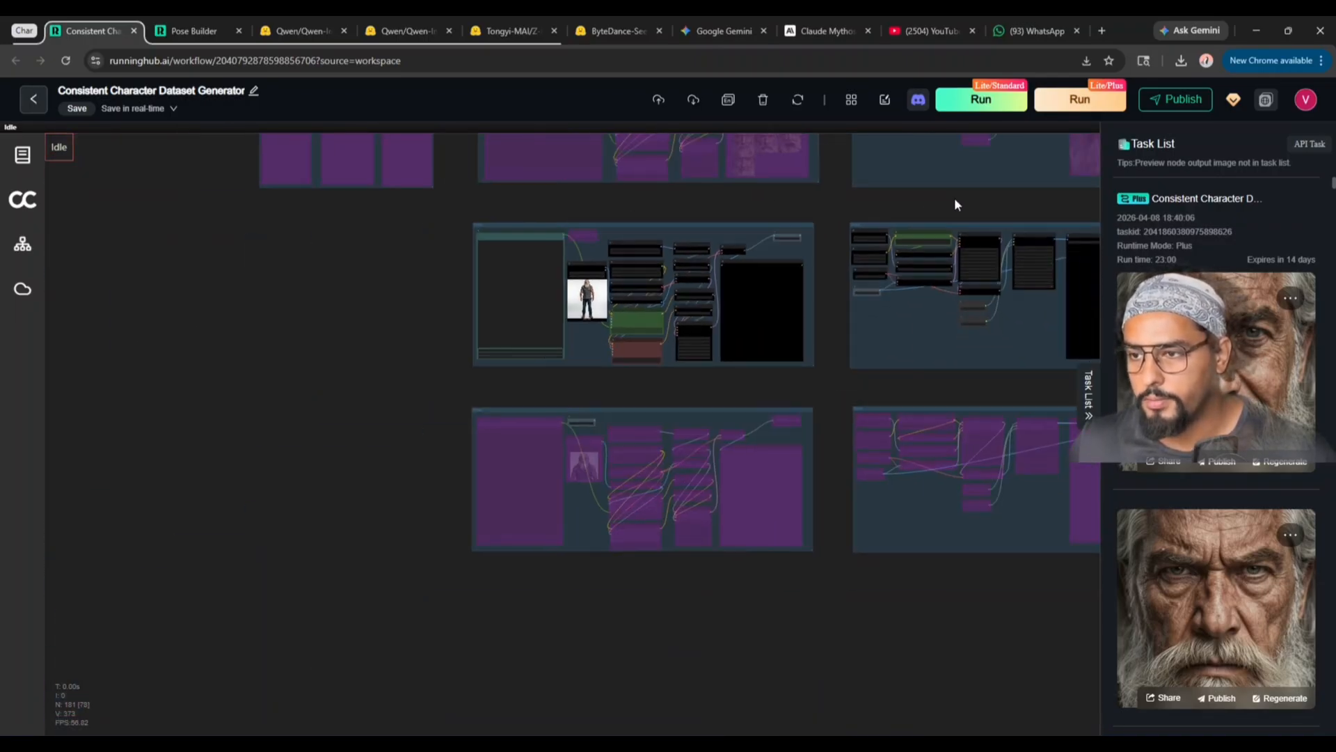
scroll(766, 289, up, 3)
drag(767, 288, 627, 394)
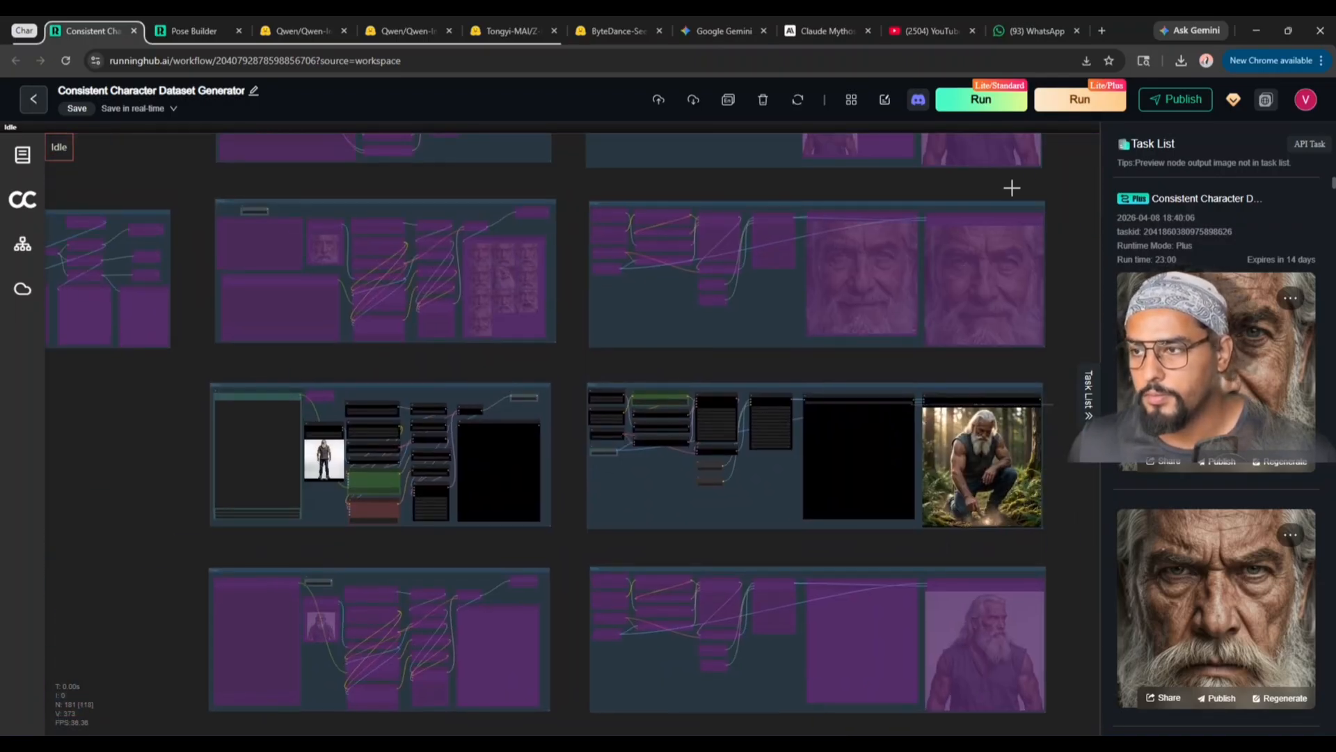
click(1079, 99)
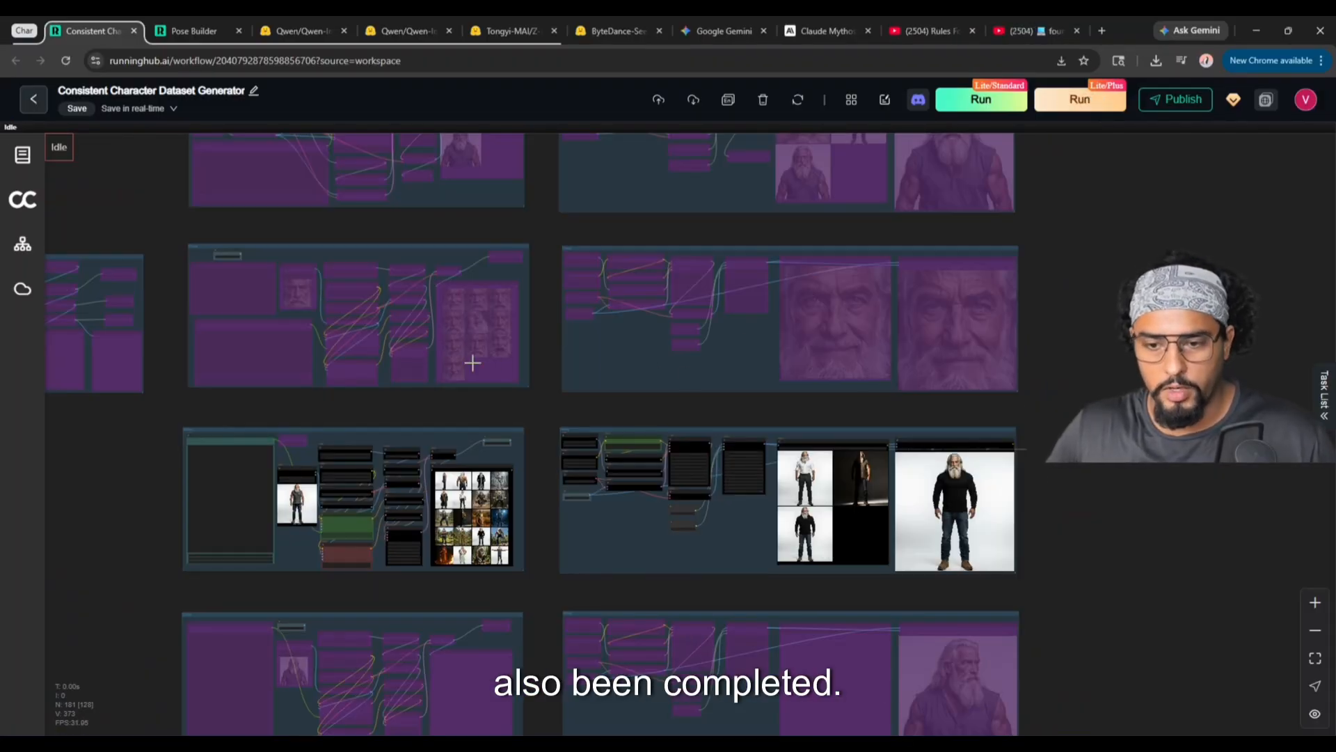
scroll(468, 361, up, 6)
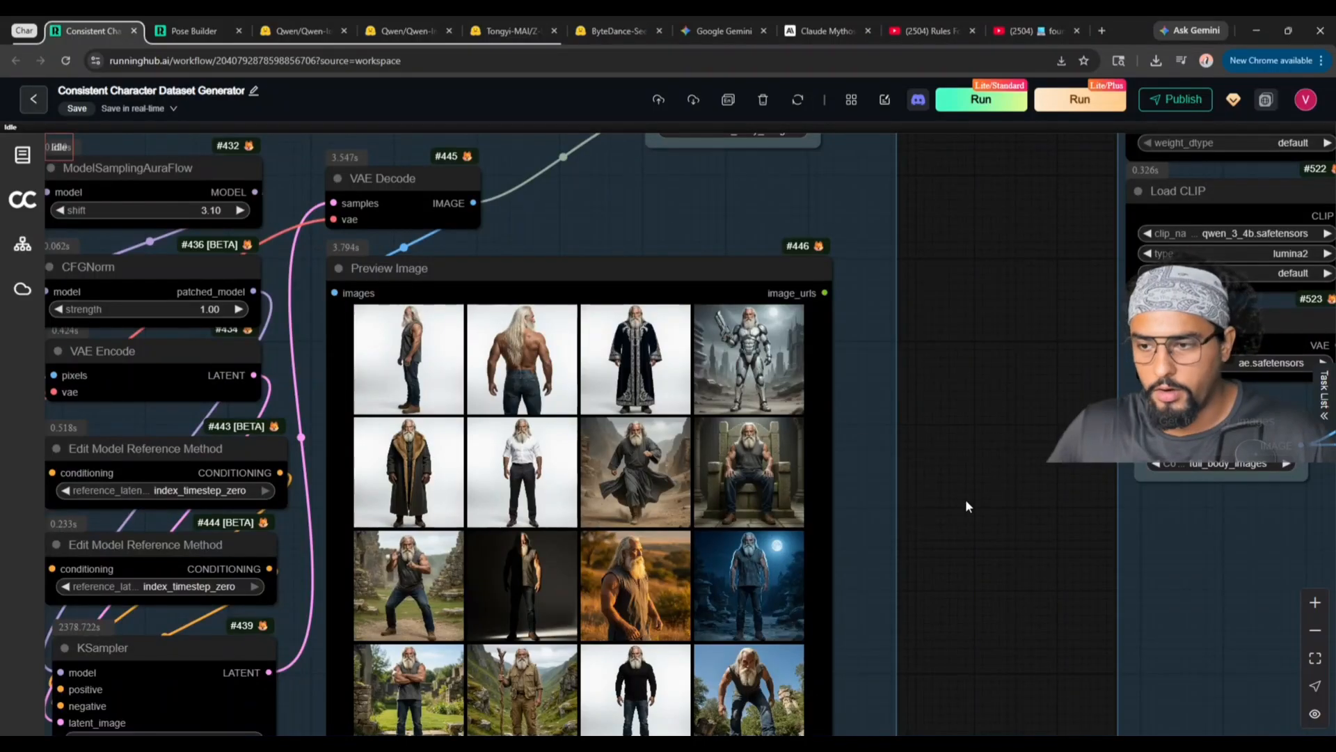
drag(966, 499, 968, 357)
scroll(939, 373, down, 2)
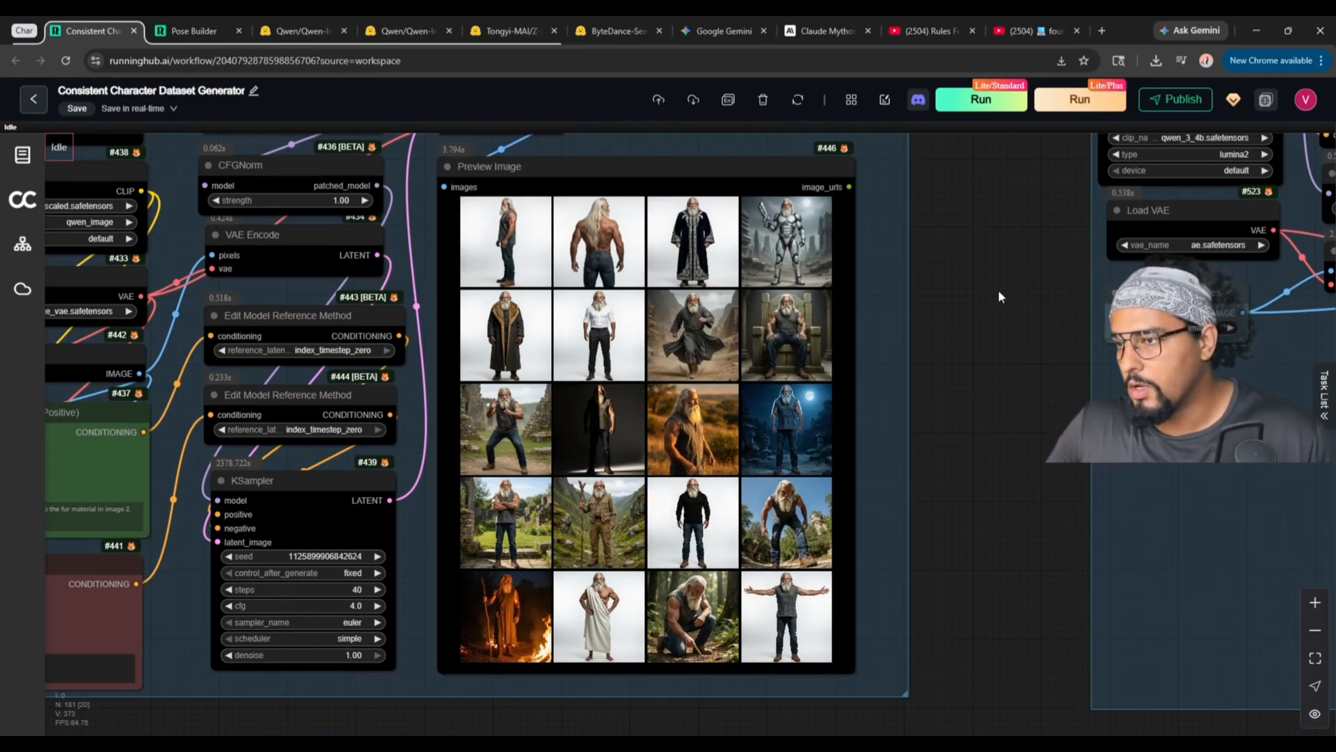
scroll(999, 290, down, 5)
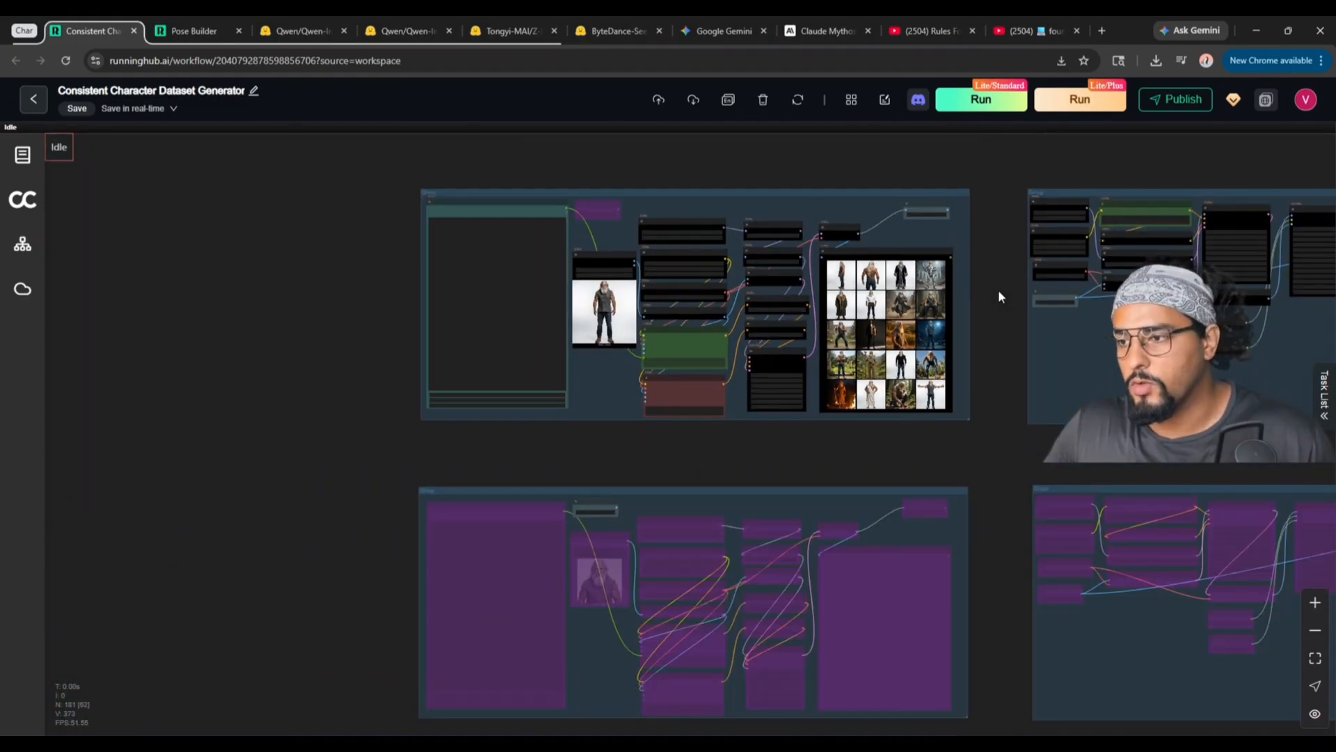
scroll(999, 290, down, 3)
Step: Bypass the two fourth-row full-body groups
drag(998, 289, 546, 386)
drag(121, 288, 1134, 477)
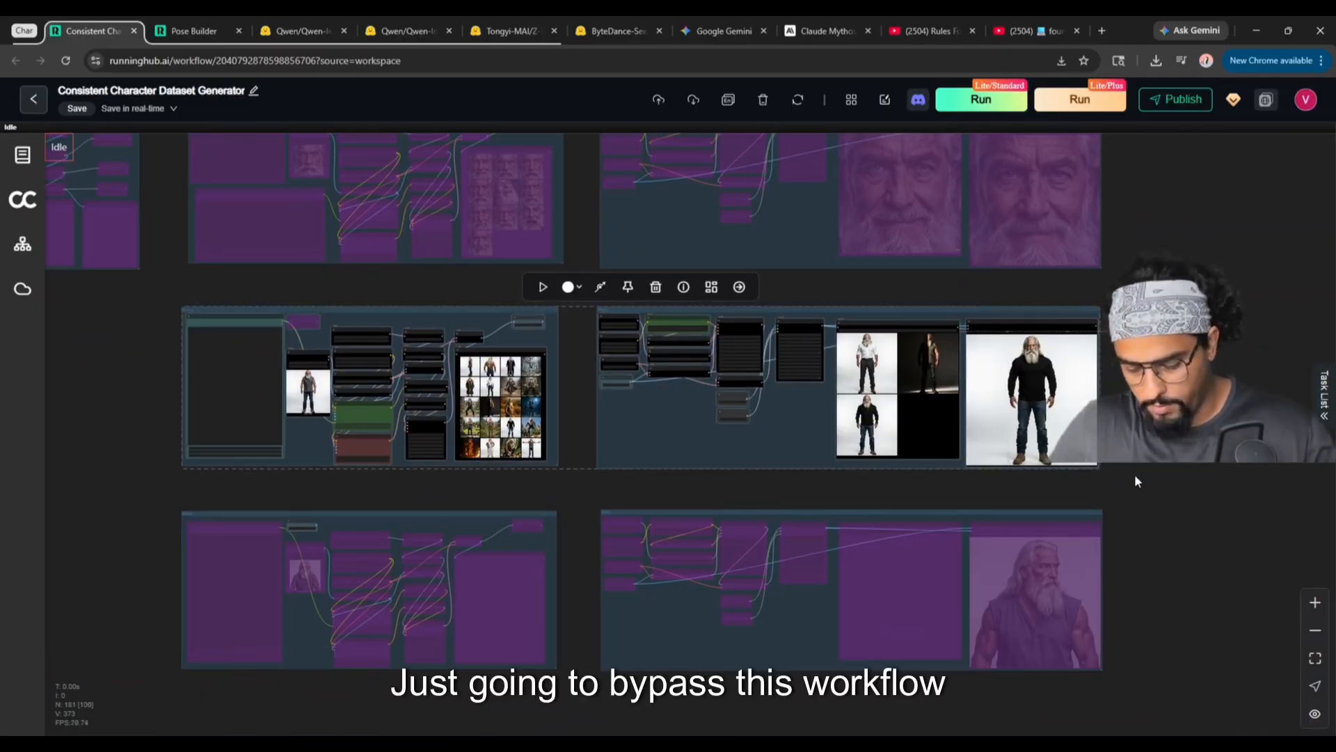
key(ctrl+b)
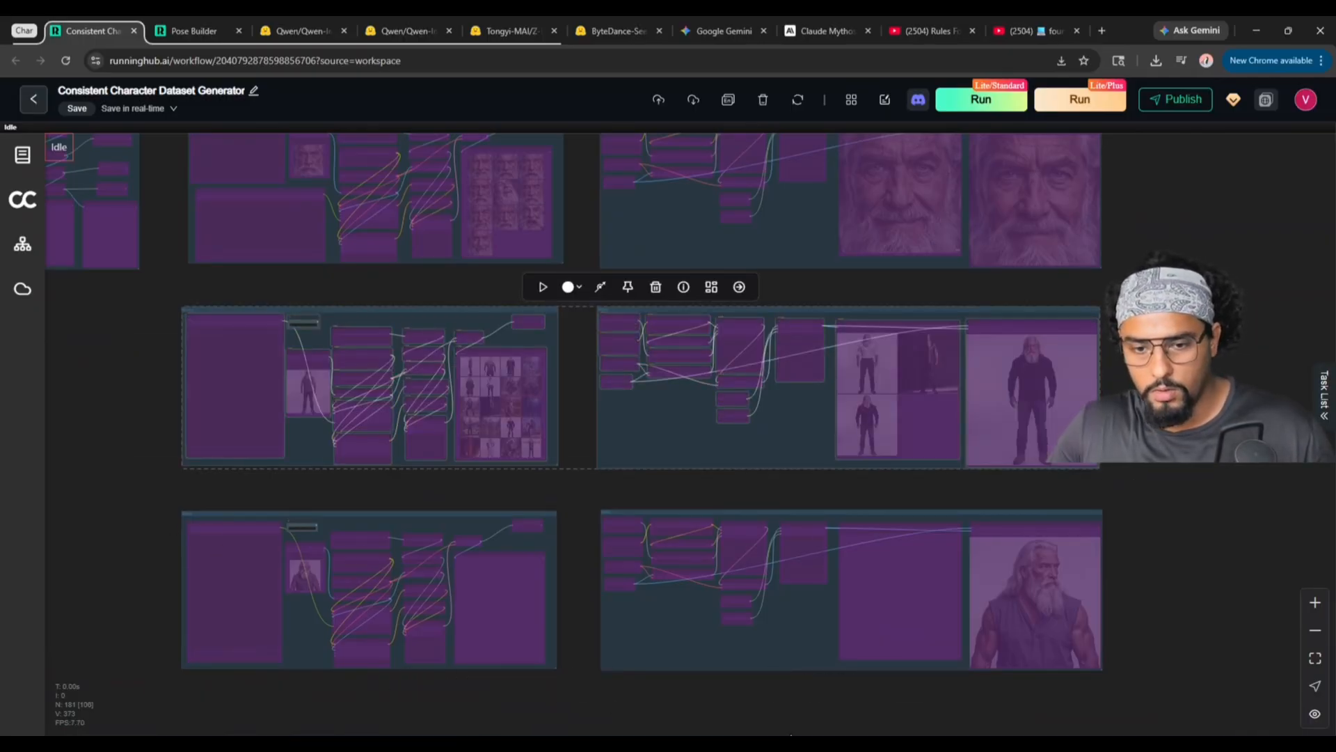
Step: Re-enable the bottom two groups and run the workflow
drag(164, 514, 1129, 687)
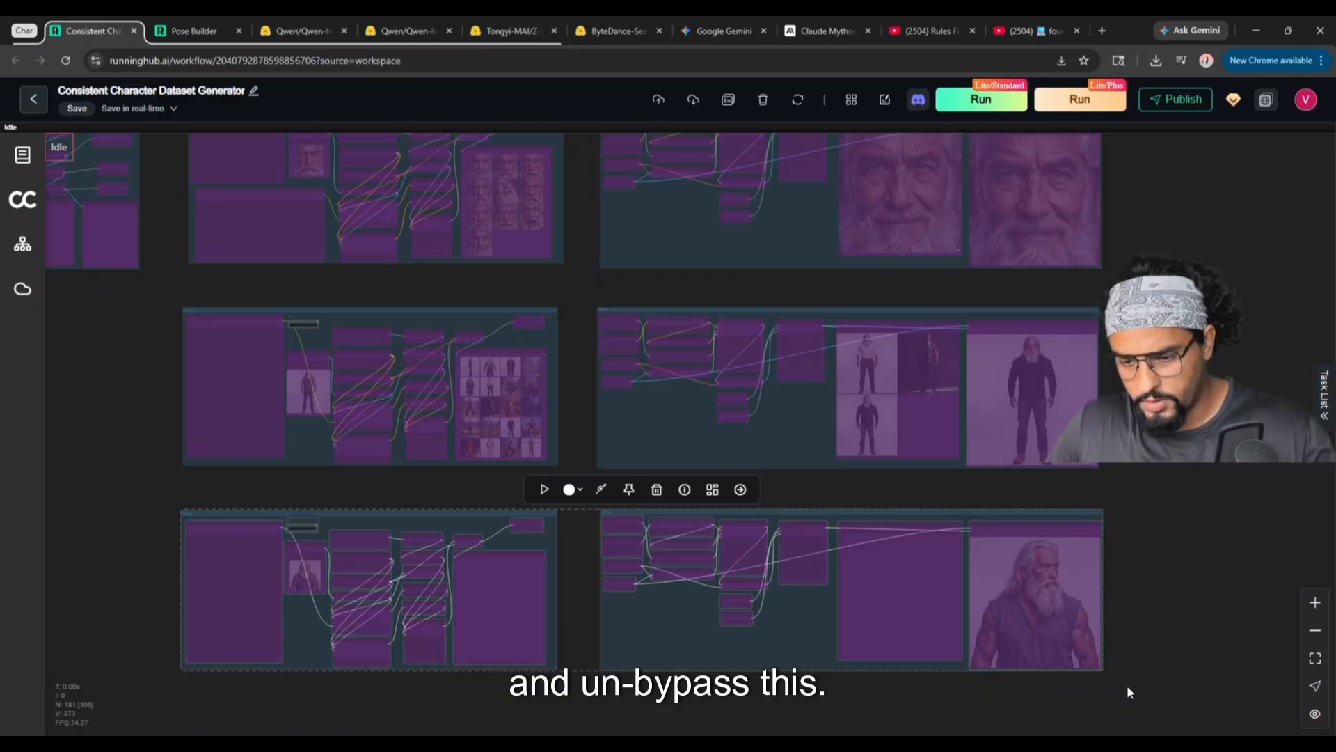
key(ctrl+b)
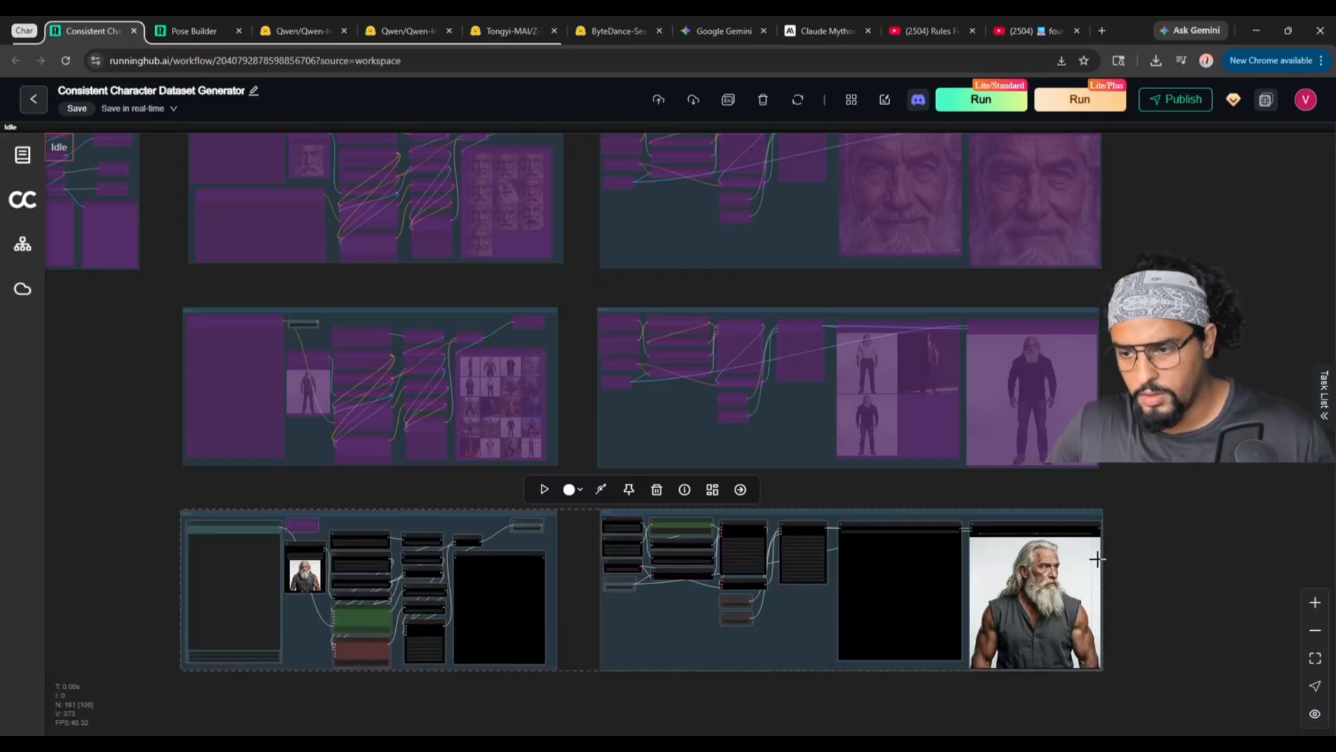
click(1085, 113)
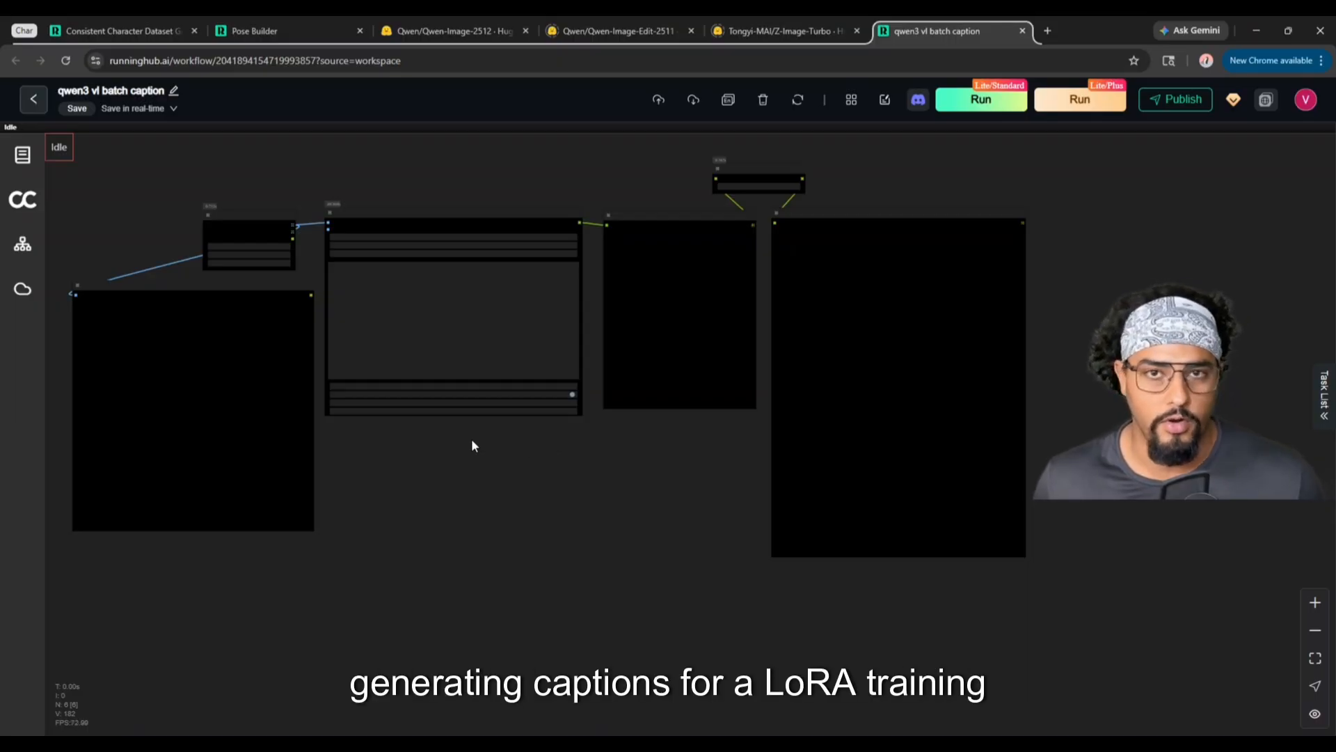
scroll(407, 433, up, 3)
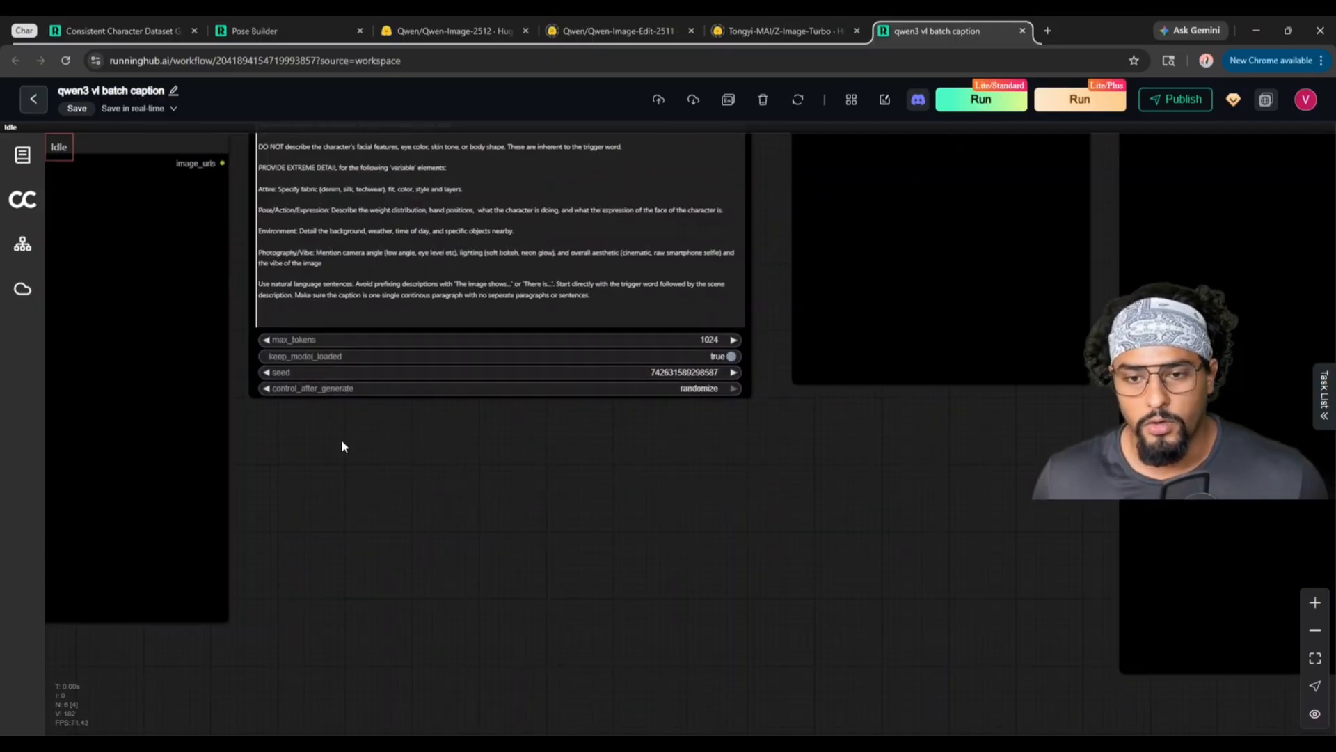
drag(341, 440, 666, 638)
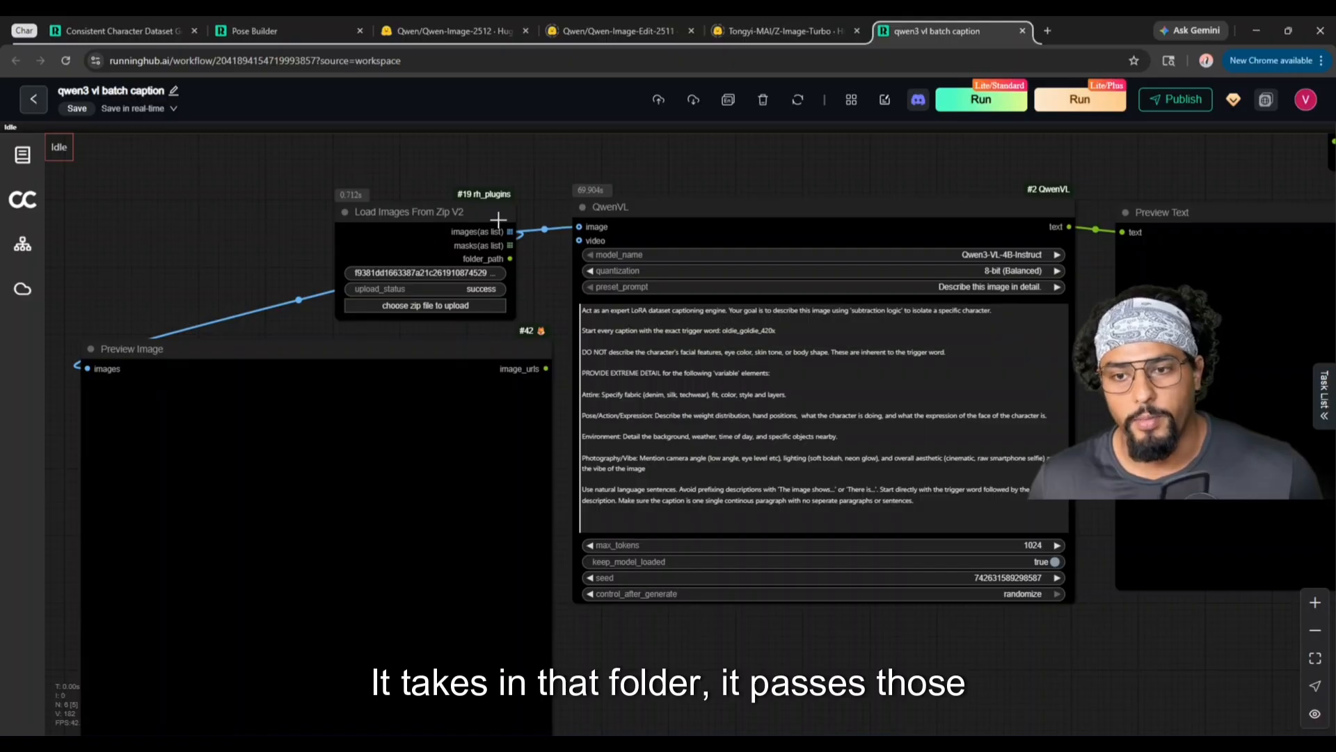
drag(754, 185, 506, 159)
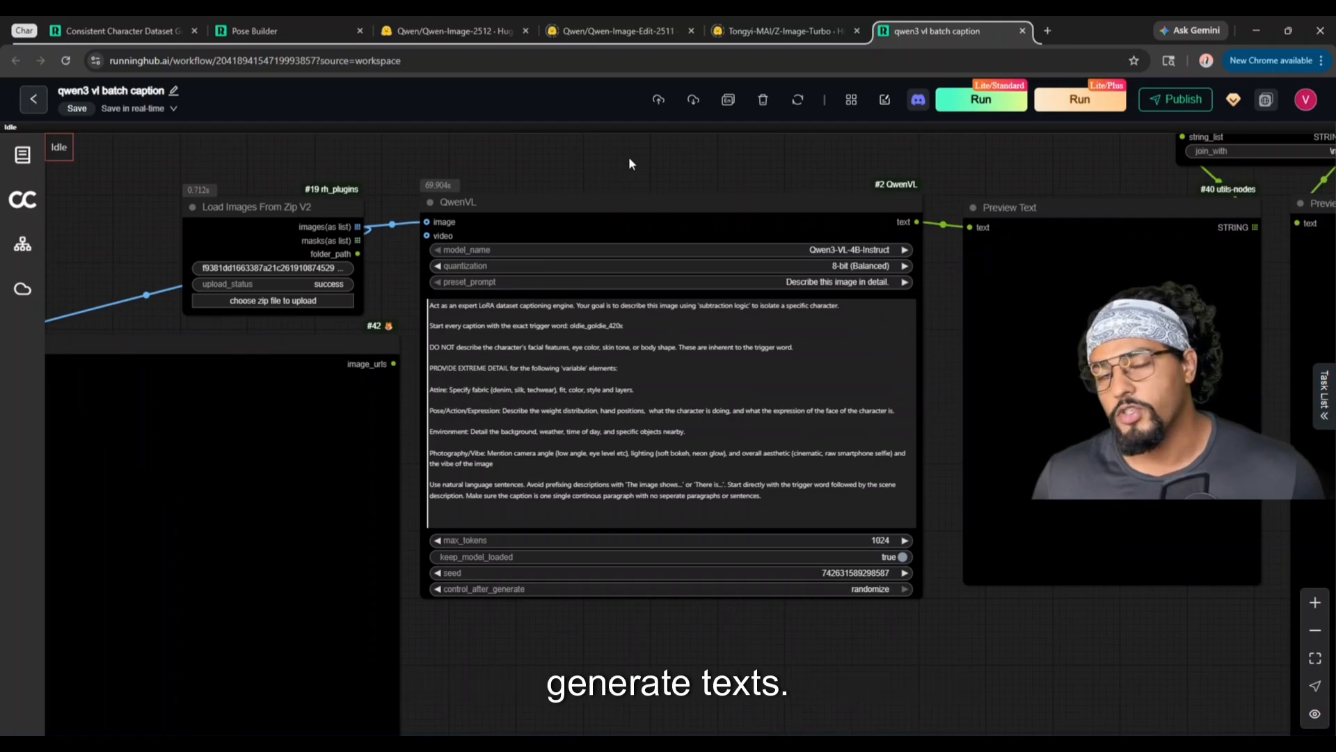
drag(1005, 149, 600, 206)
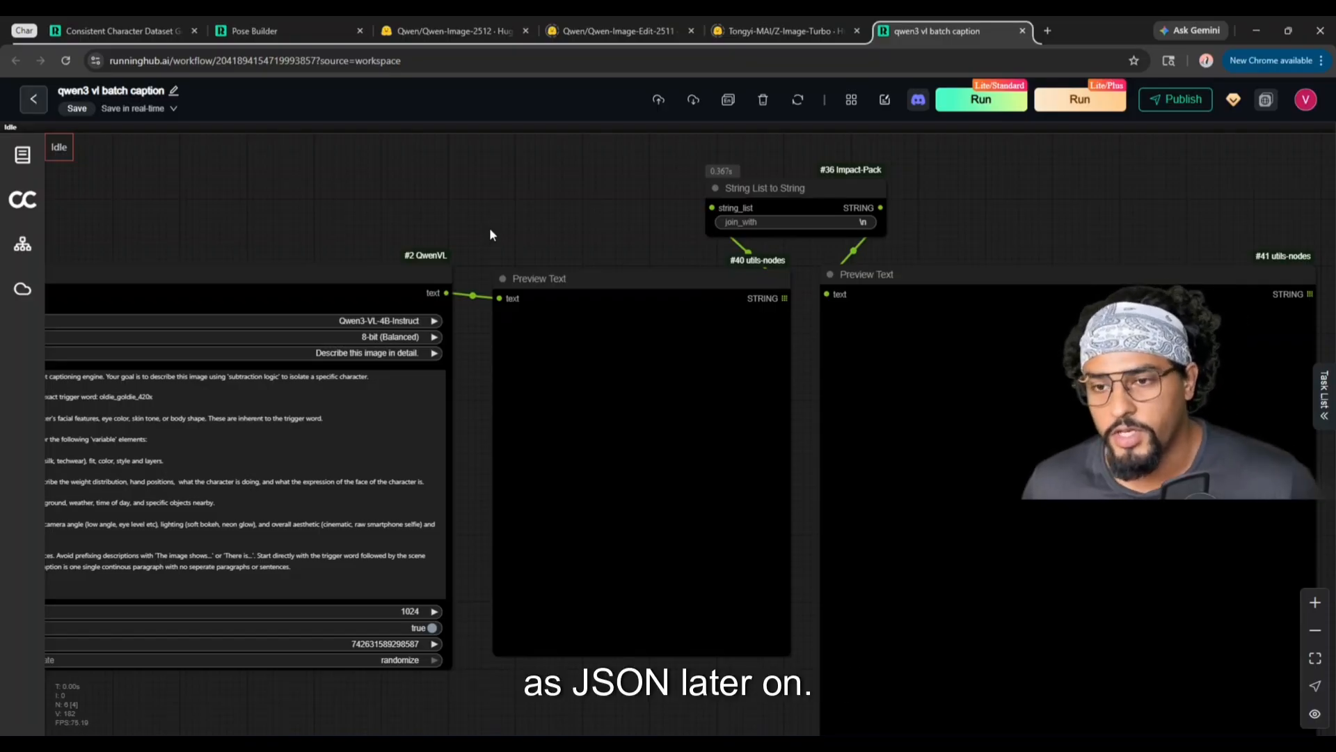
drag(490, 235, 729, 195)
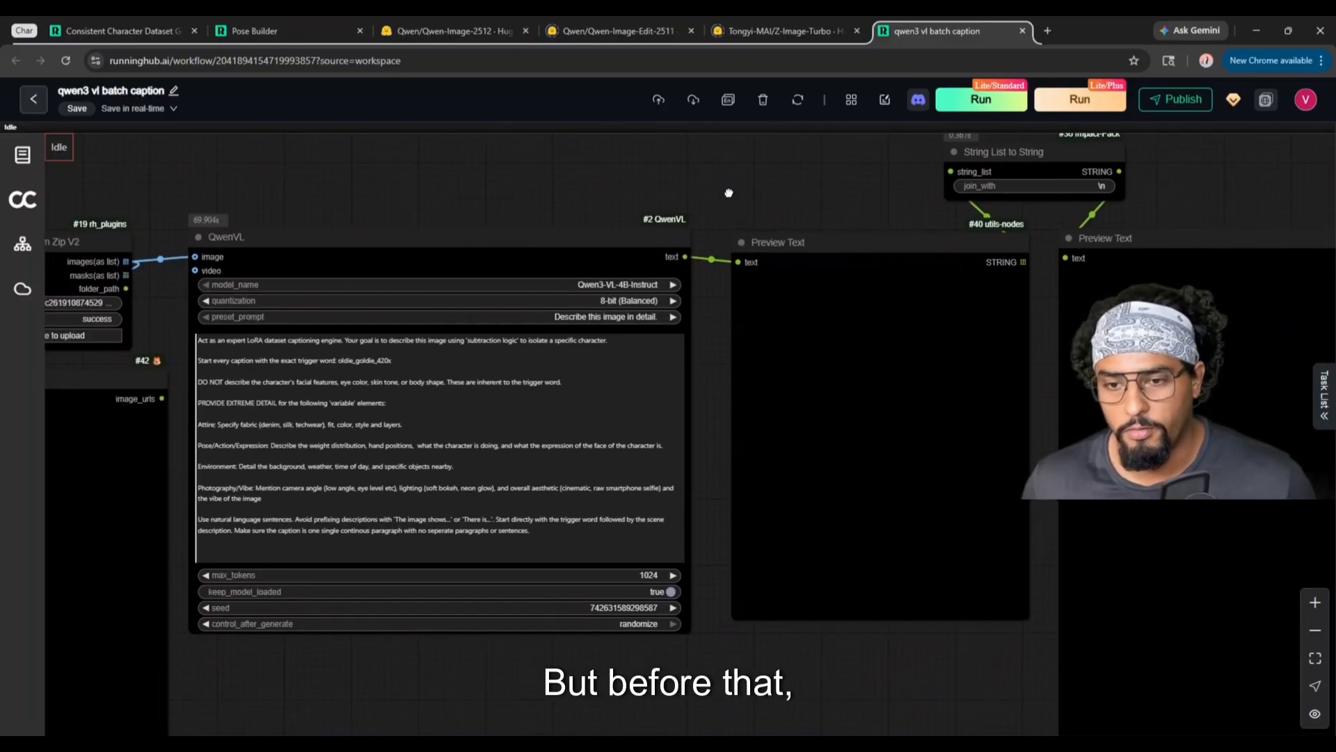
scroll(432, 202, up, 3)
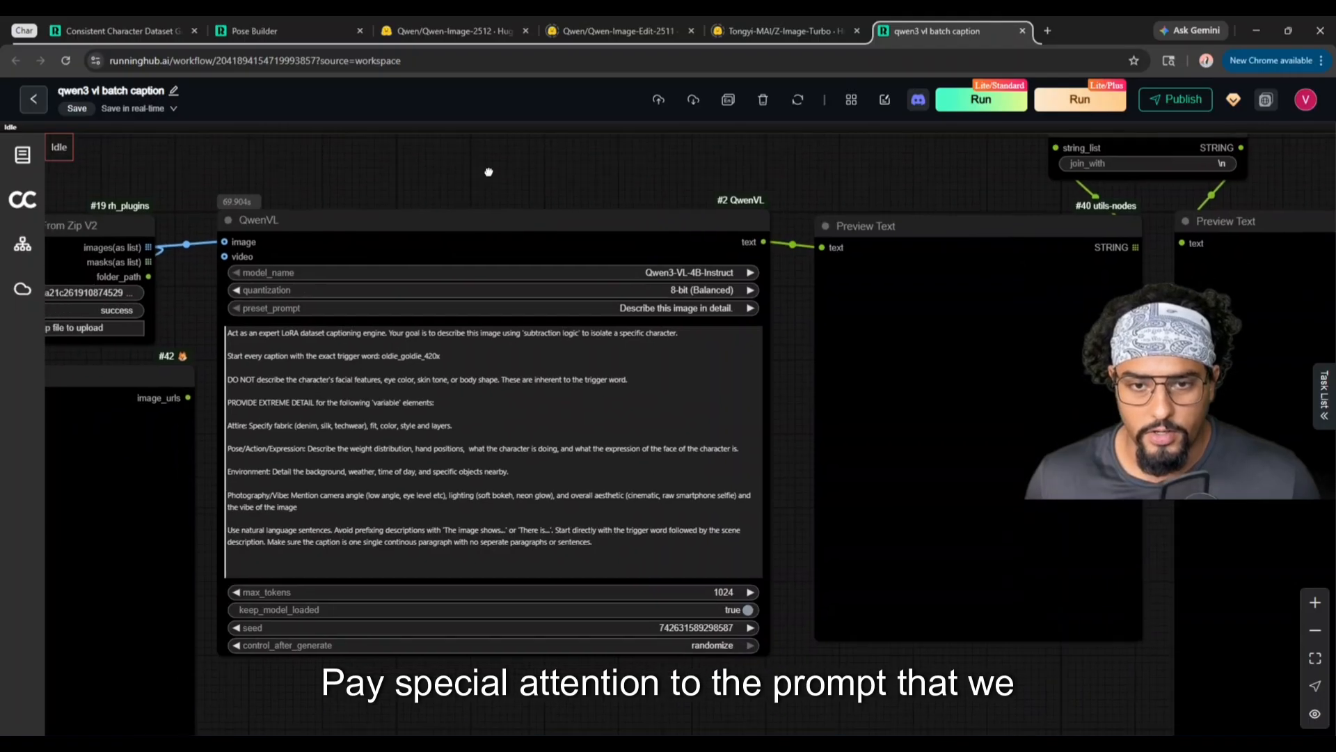
scroll(516, 193, up, 1)
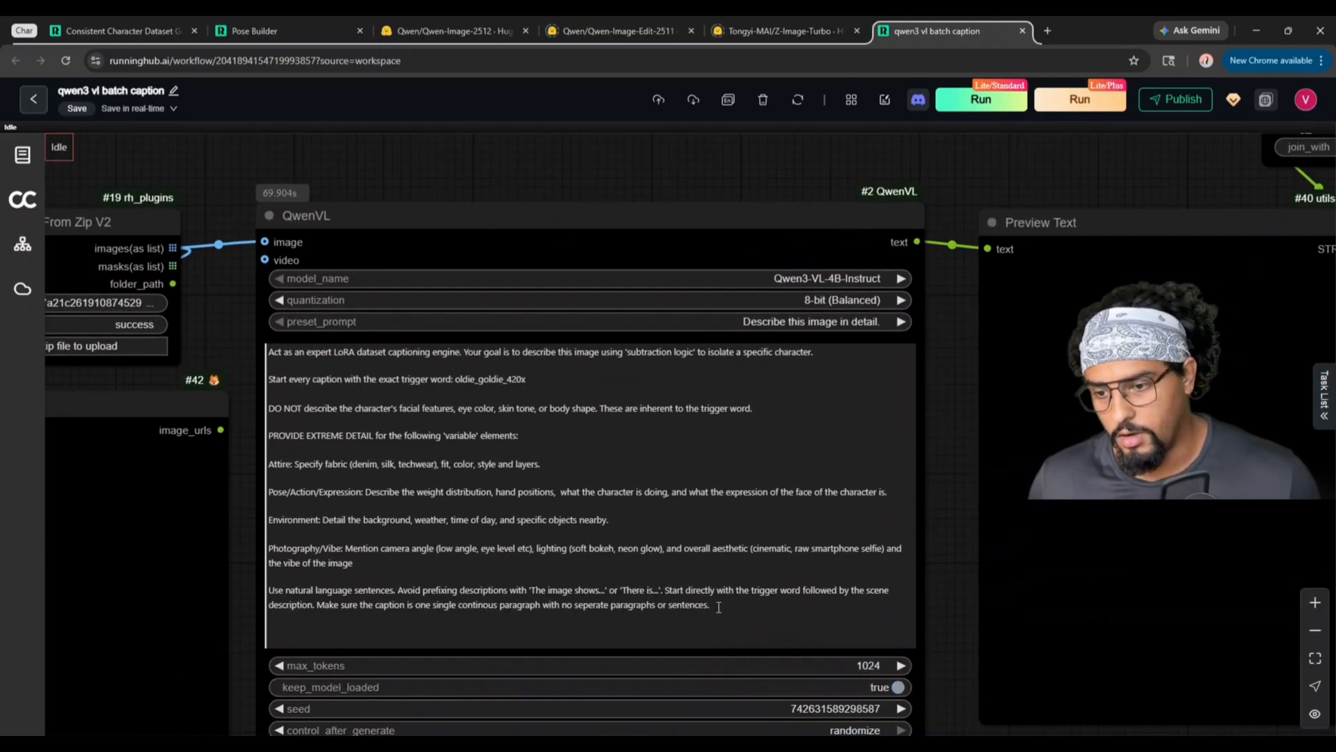
drag(801, 613, 284, 357)
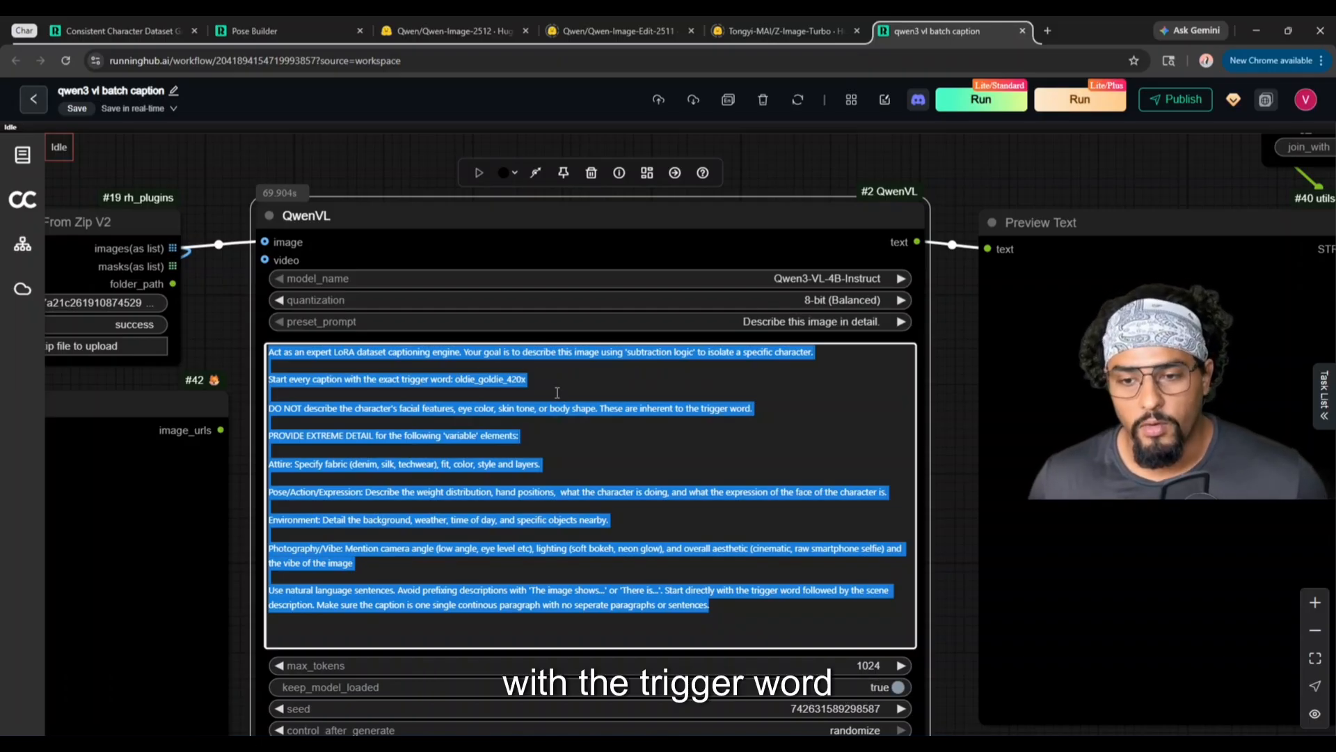
click(474, 388)
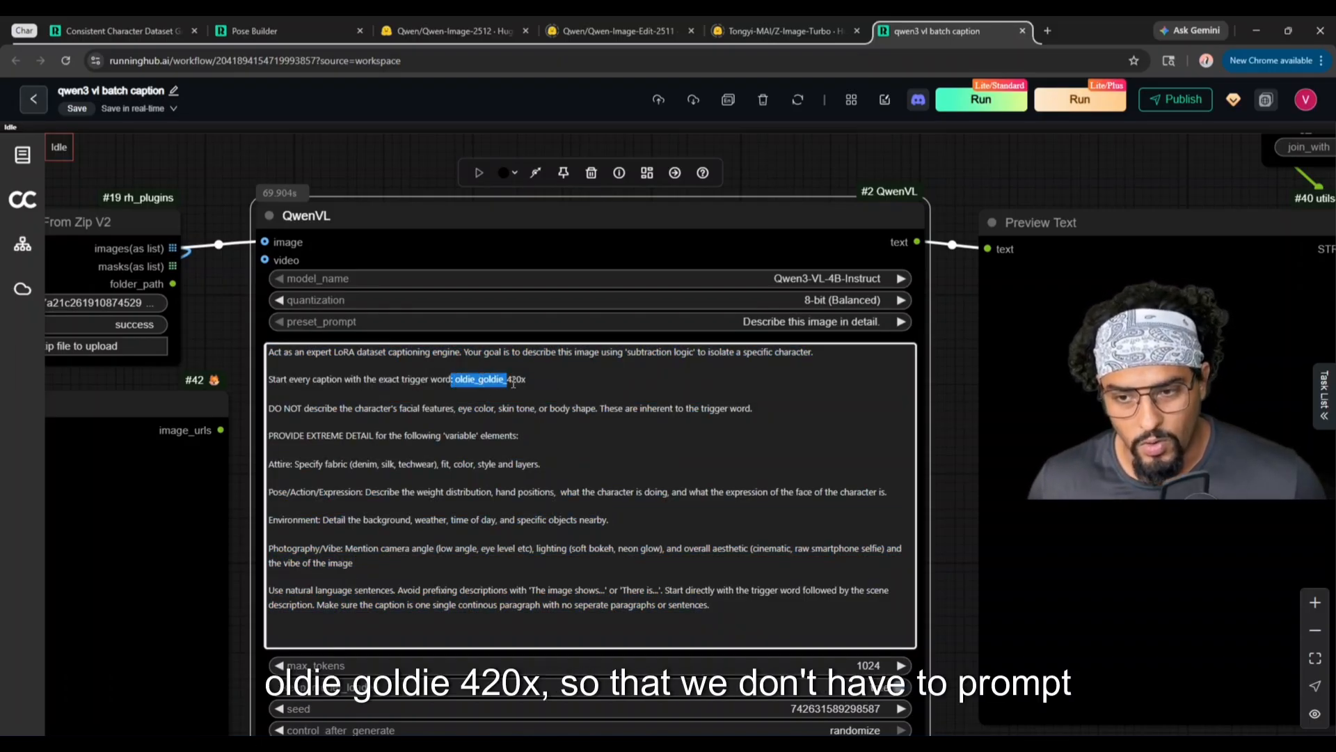
click(534, 380)
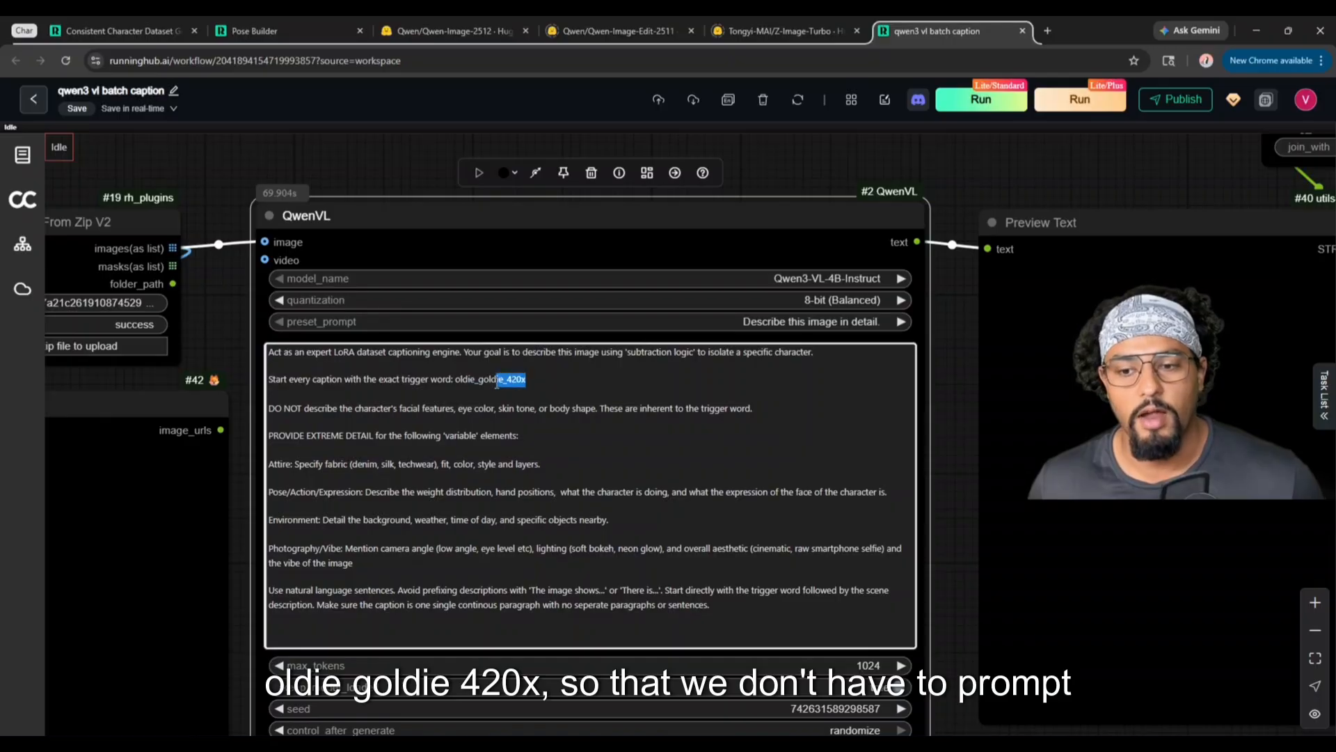
drag(466, 388, 457, 389)
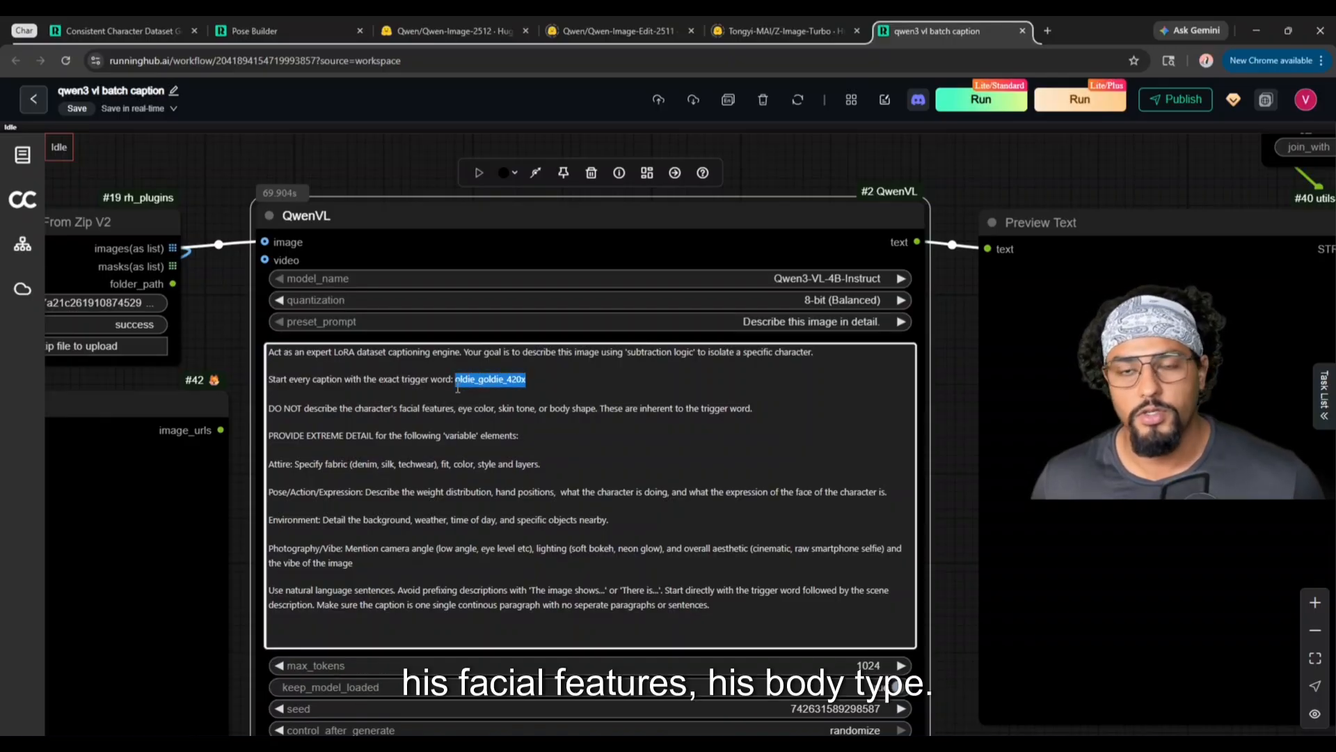
click(532, 382)
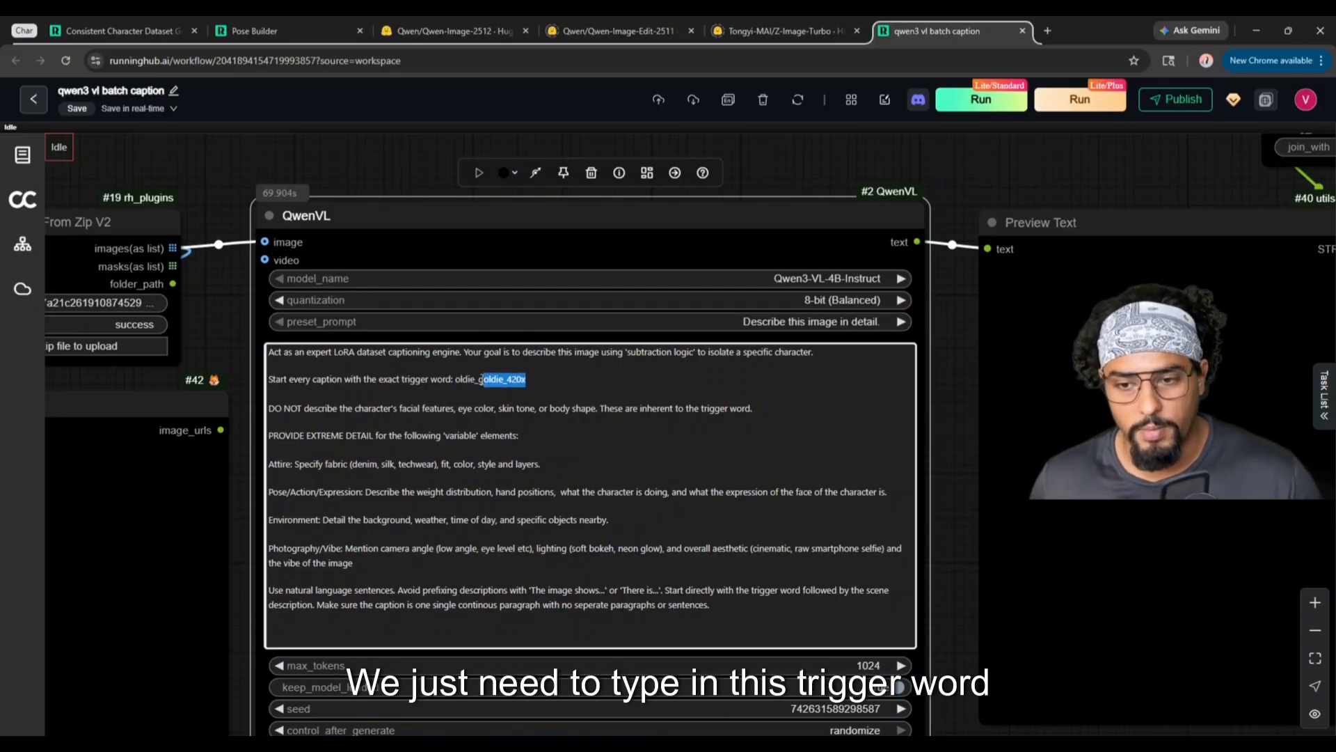
drag(452, 379, 456, 379)
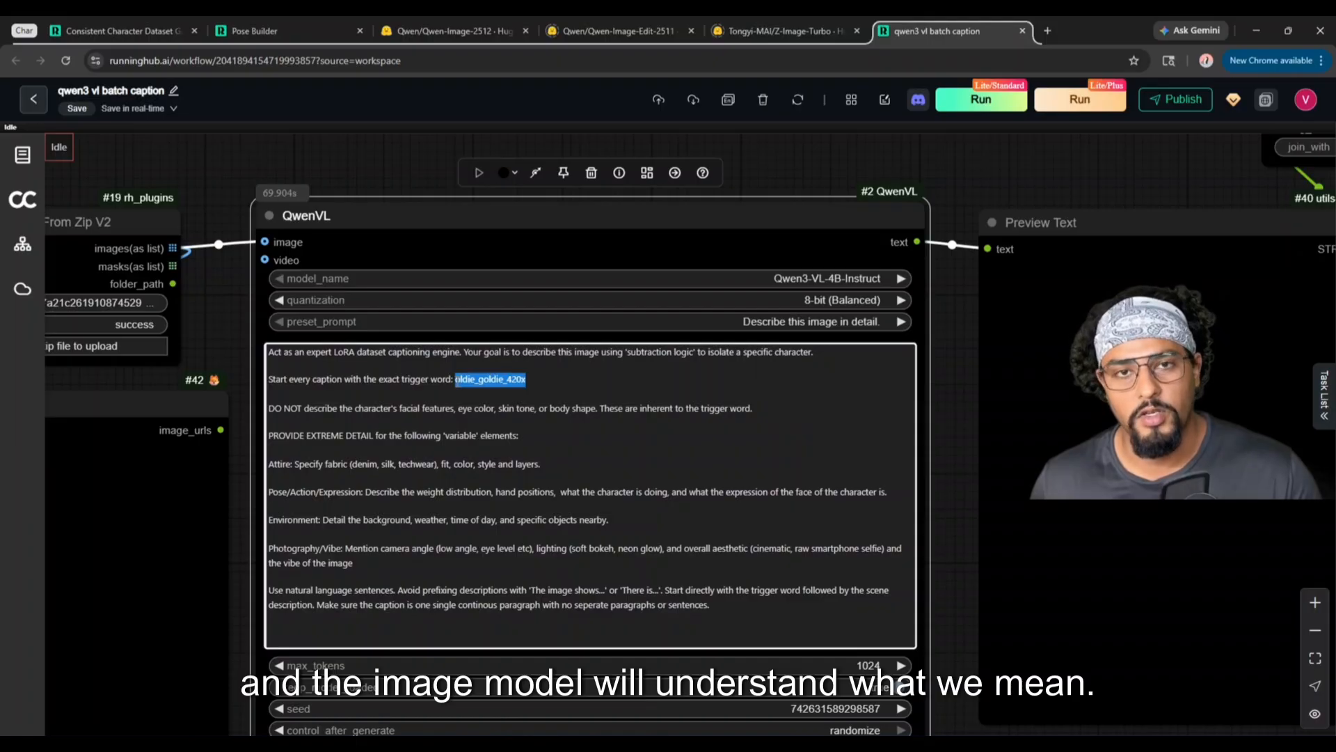
click(566, 366)
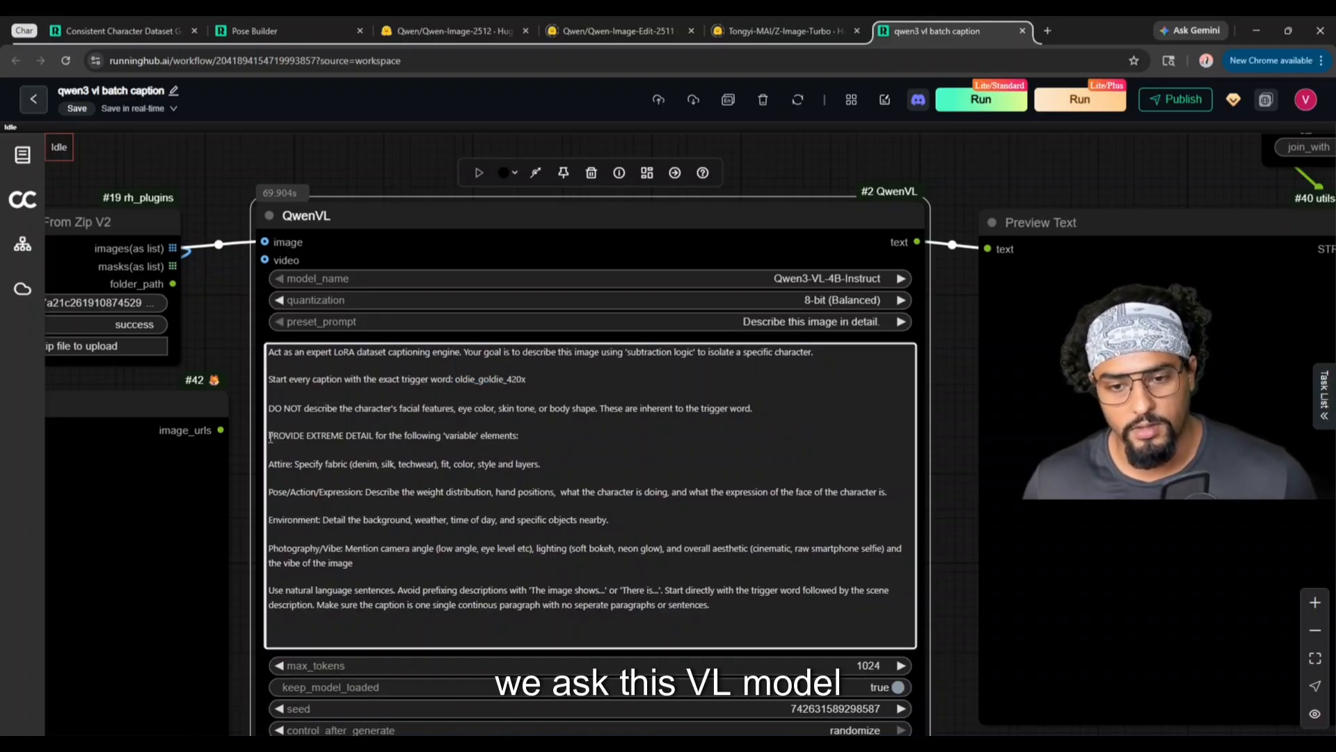
drag(270, 437, 598, 554)
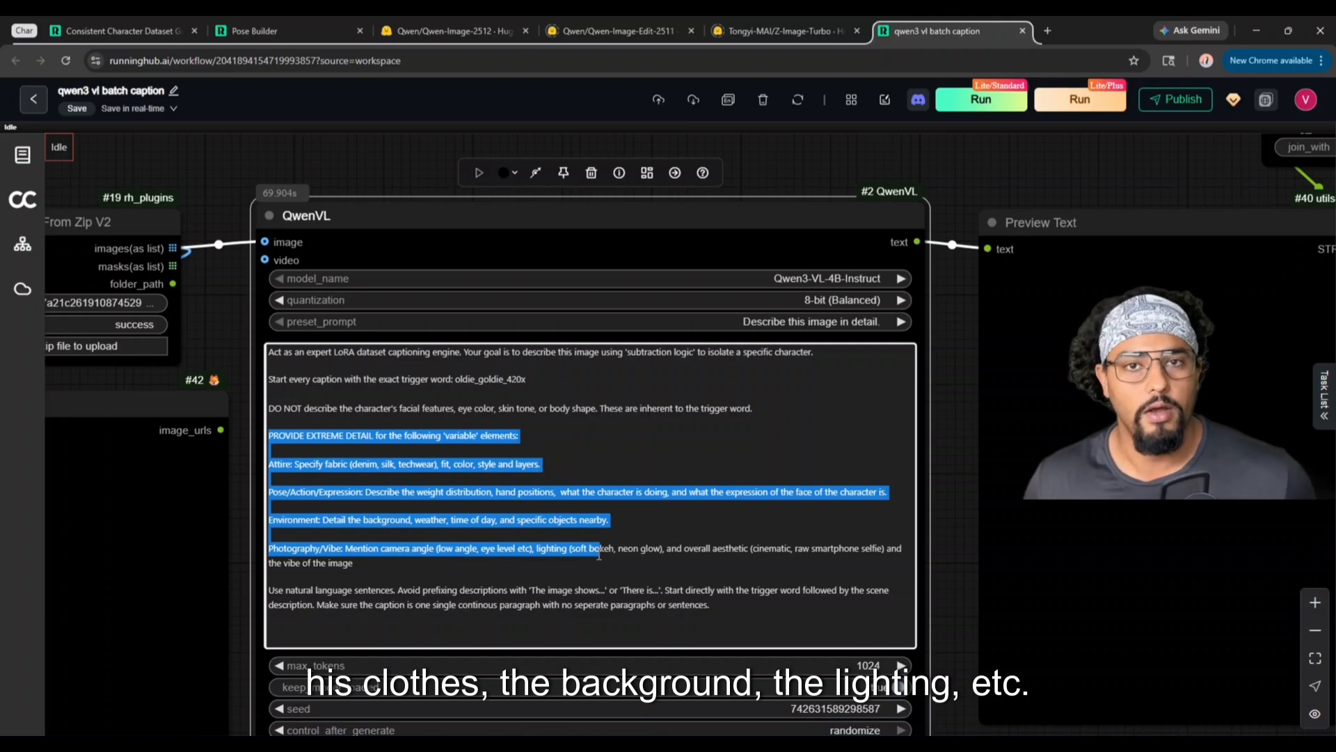
click(523, 576)
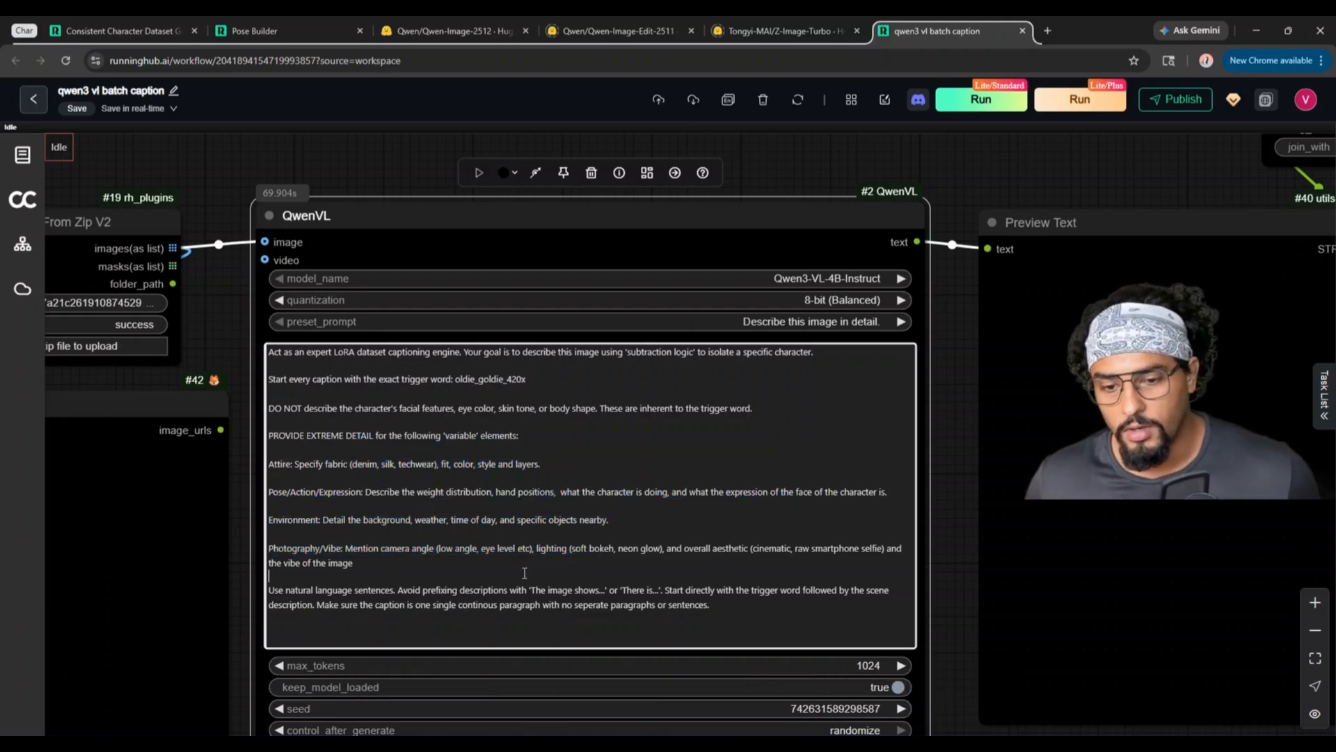
scroll(951, 372, down, 5)
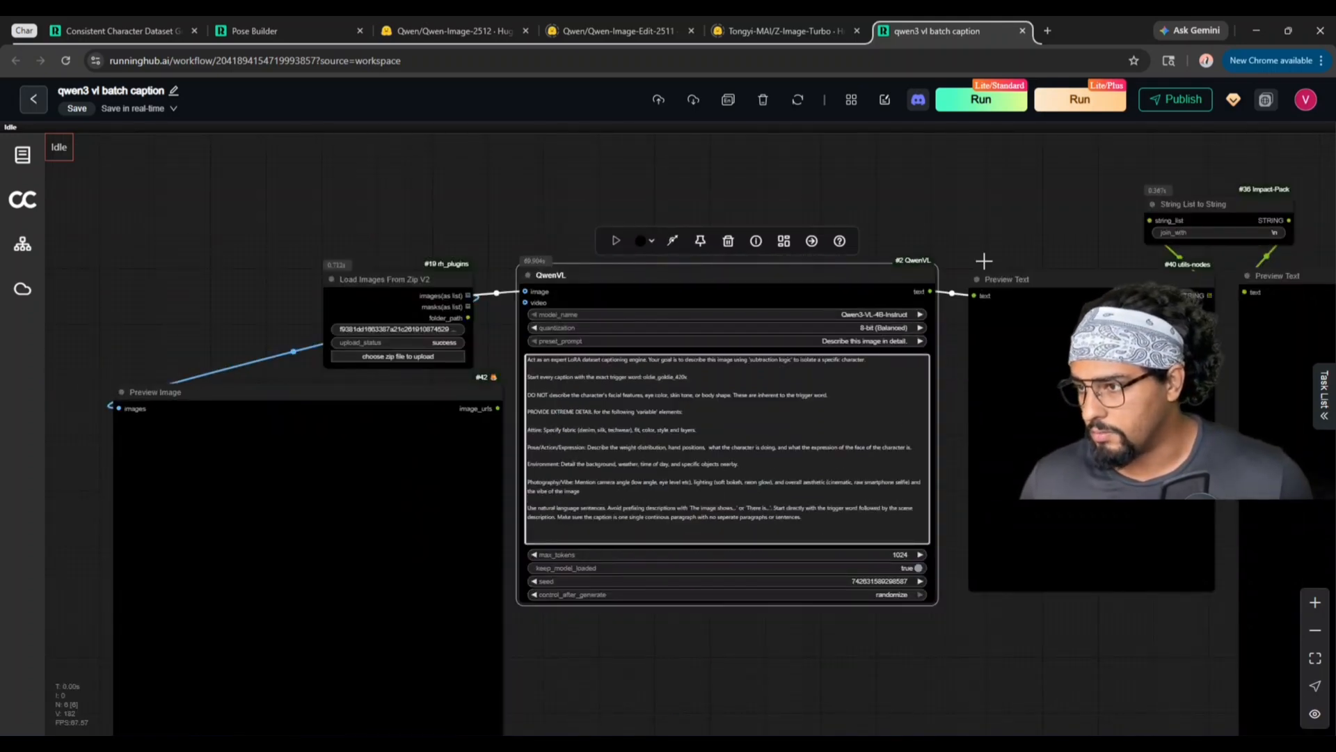
Step: Pan and zoom the canvas to view the 17-image preview and the generated caption nodes
drag(1038, 217, 920, 202)
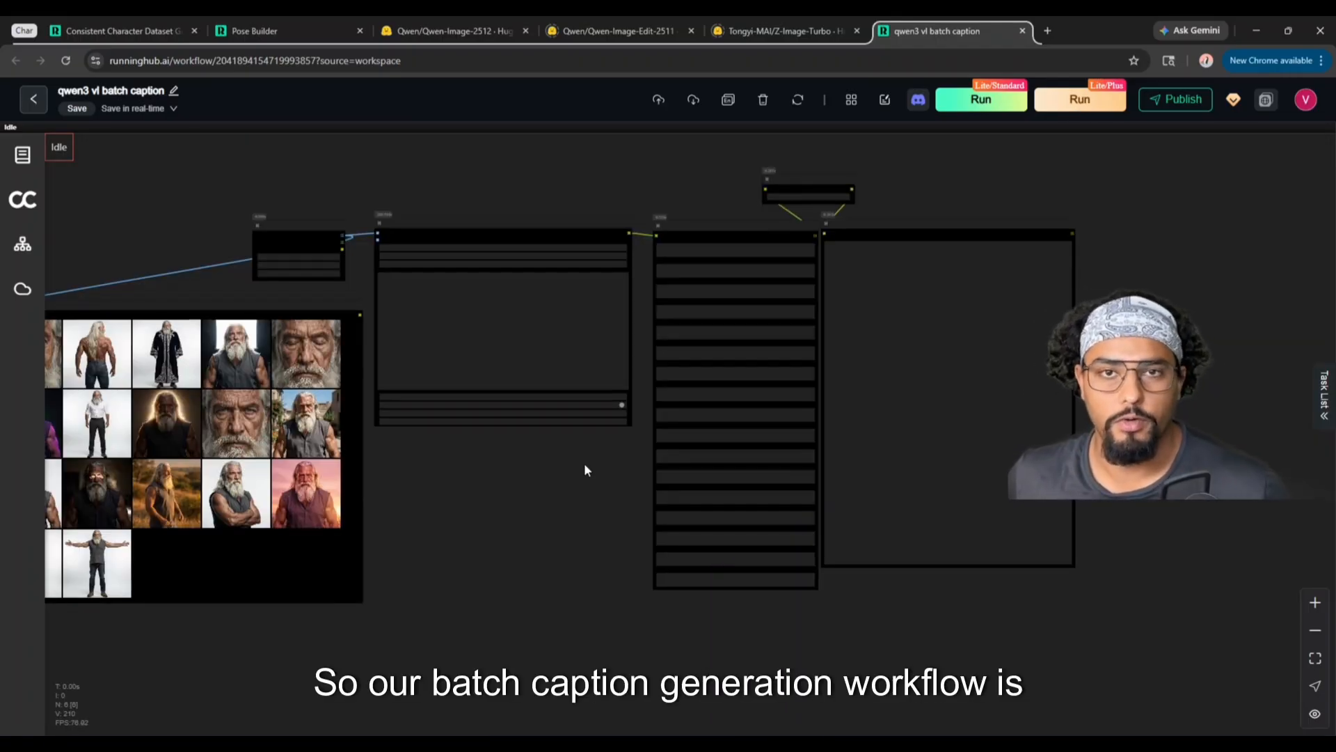
drag(447, 466, 839, 419)
scroll(601, 454, up, 5)
scroll(587, 453, down, 1)
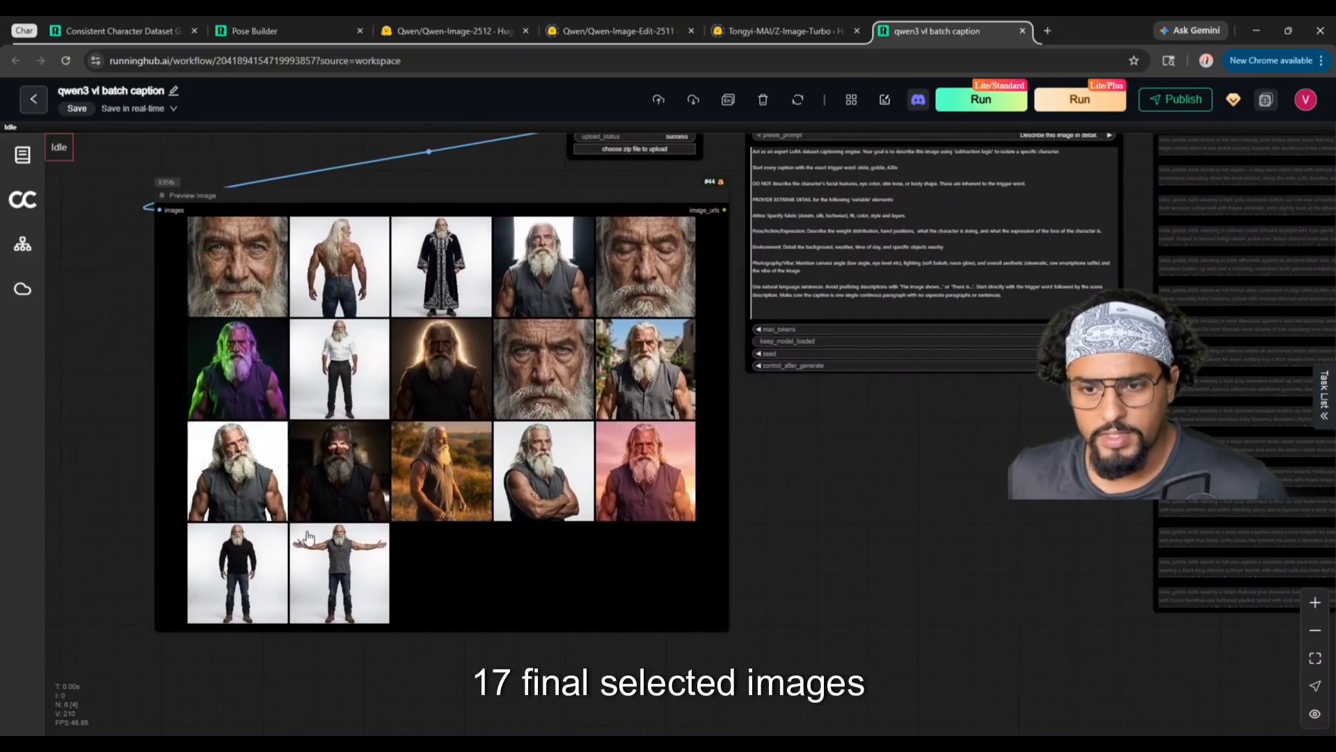
scroll(963, 419, down, 3)
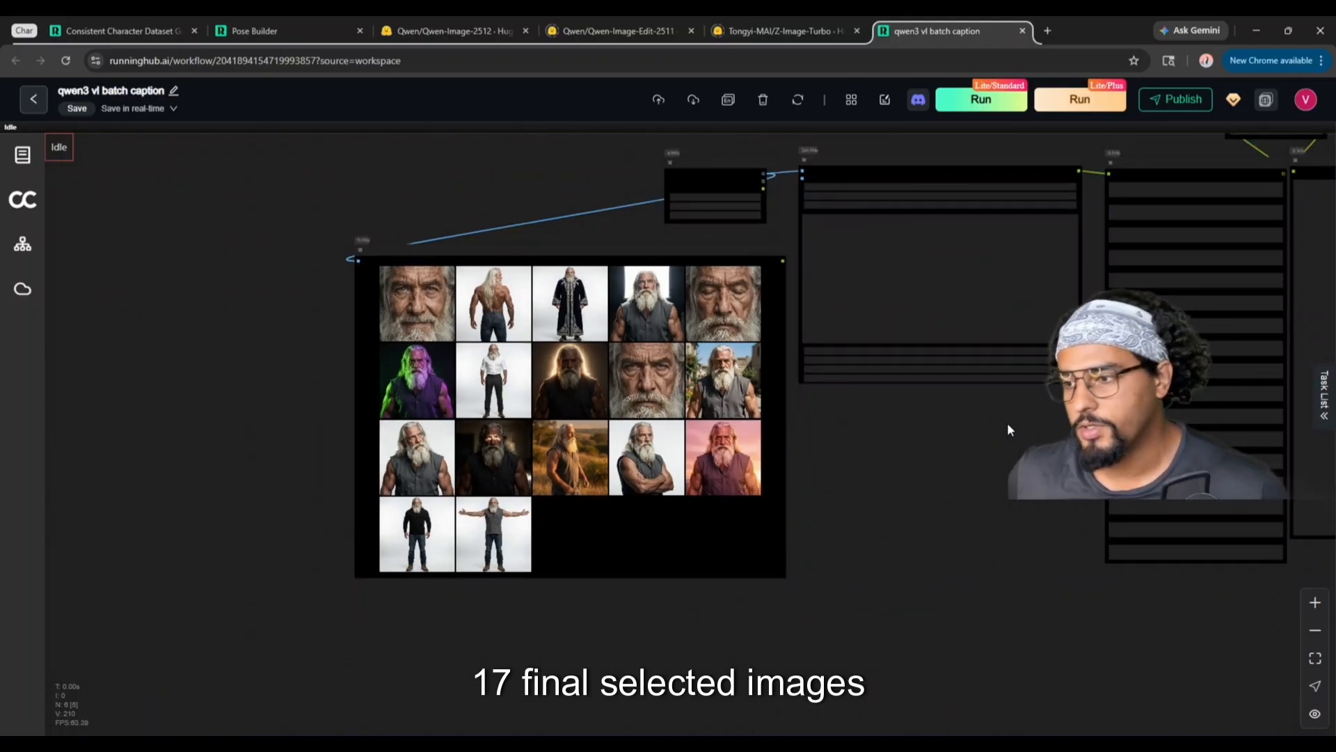
drag(1100, 383, 678, 401)
scroll(707, 344, up, 5)
drag(632, 531, 219, 490)
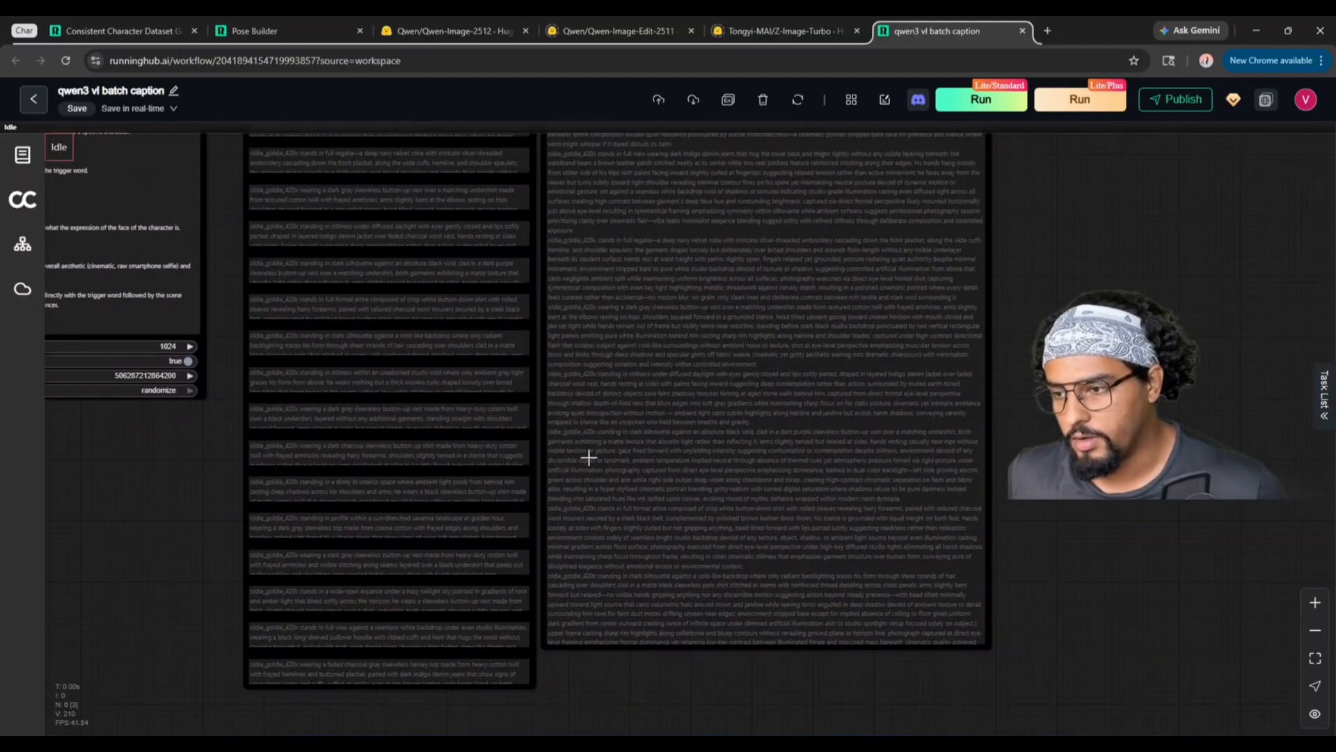
Step: Select all the generated caption text in the combined Preview Text node
drag(1041, 295, 1025, 383)
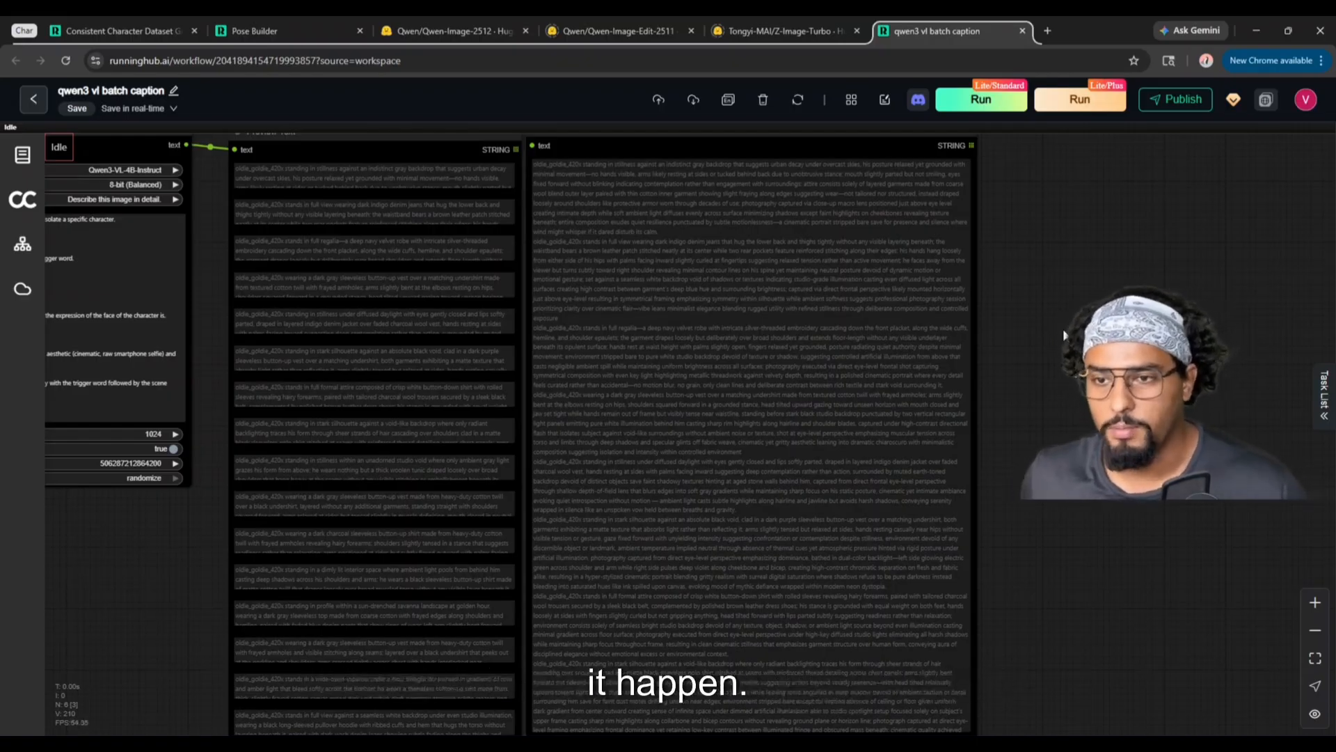
click(698, 314)
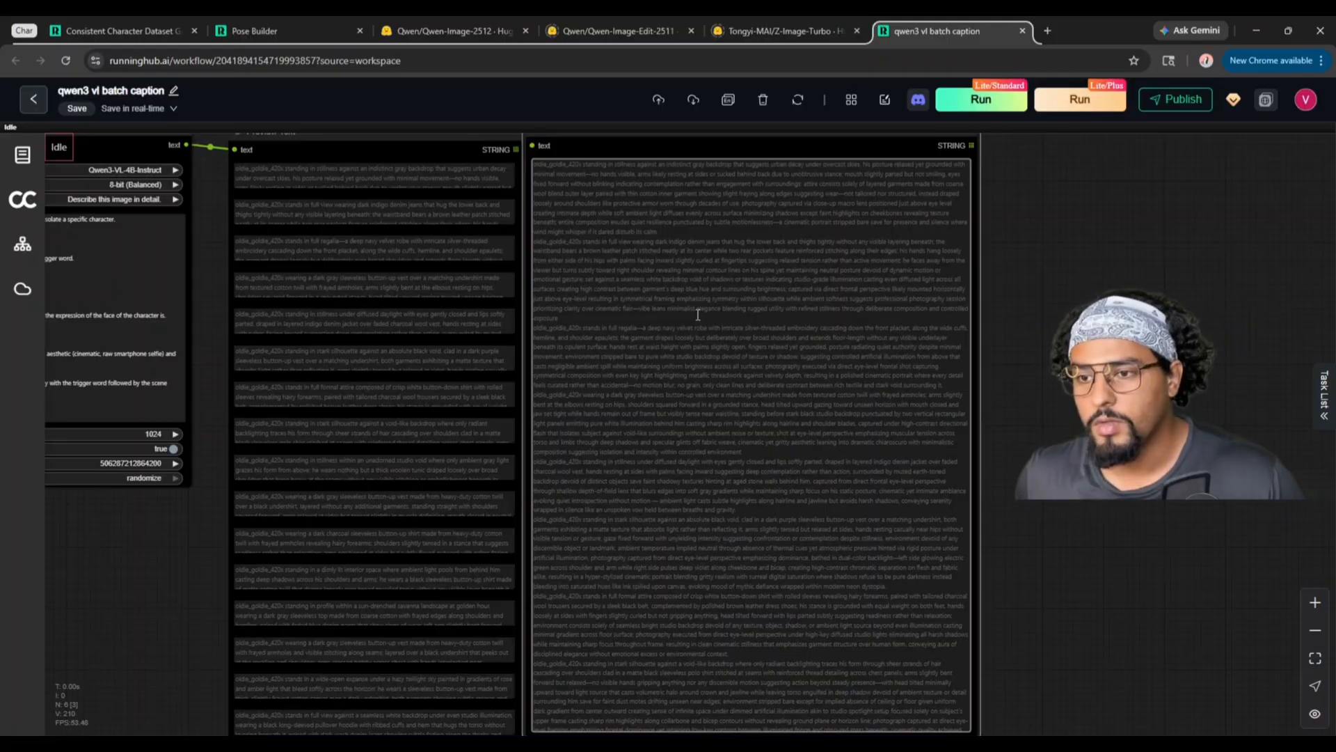
key(ctrl+a)
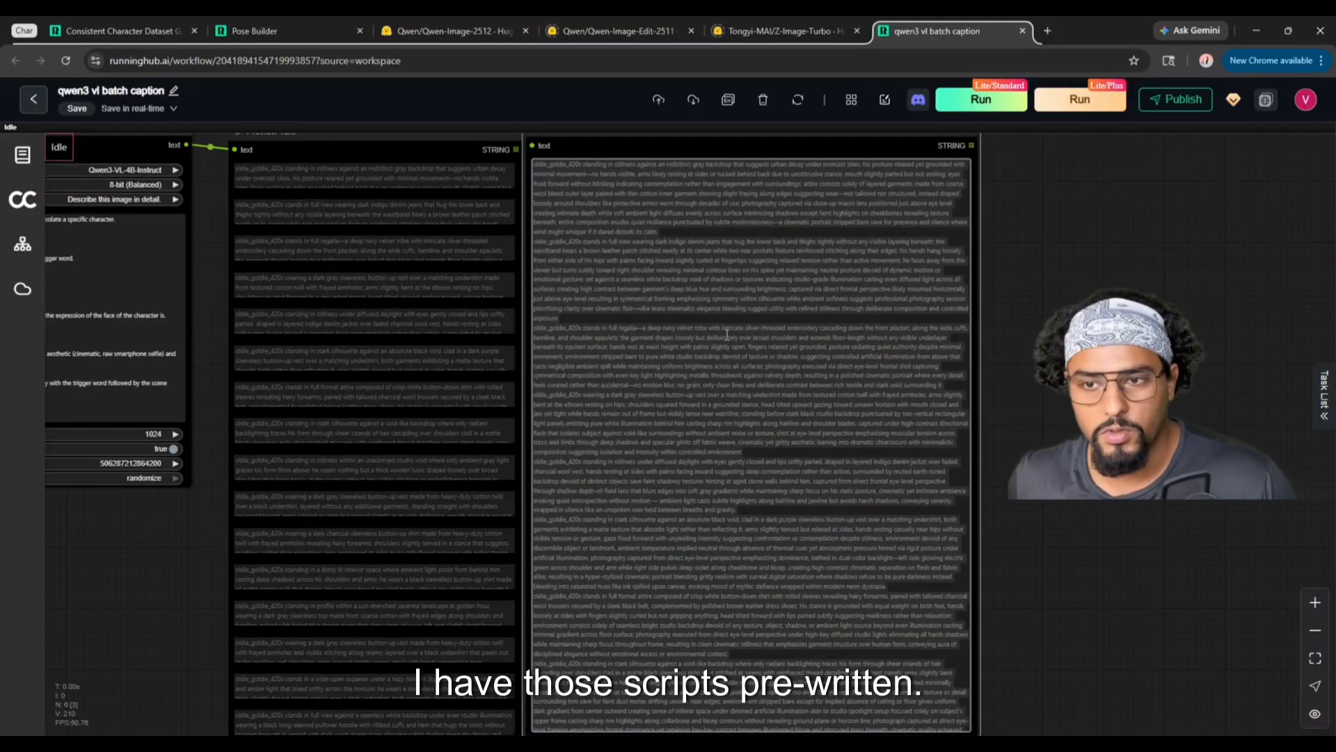
Step: Create captions.txt in the project, paste the copied captions, and begin a python terminal command
key(alt+Tab)
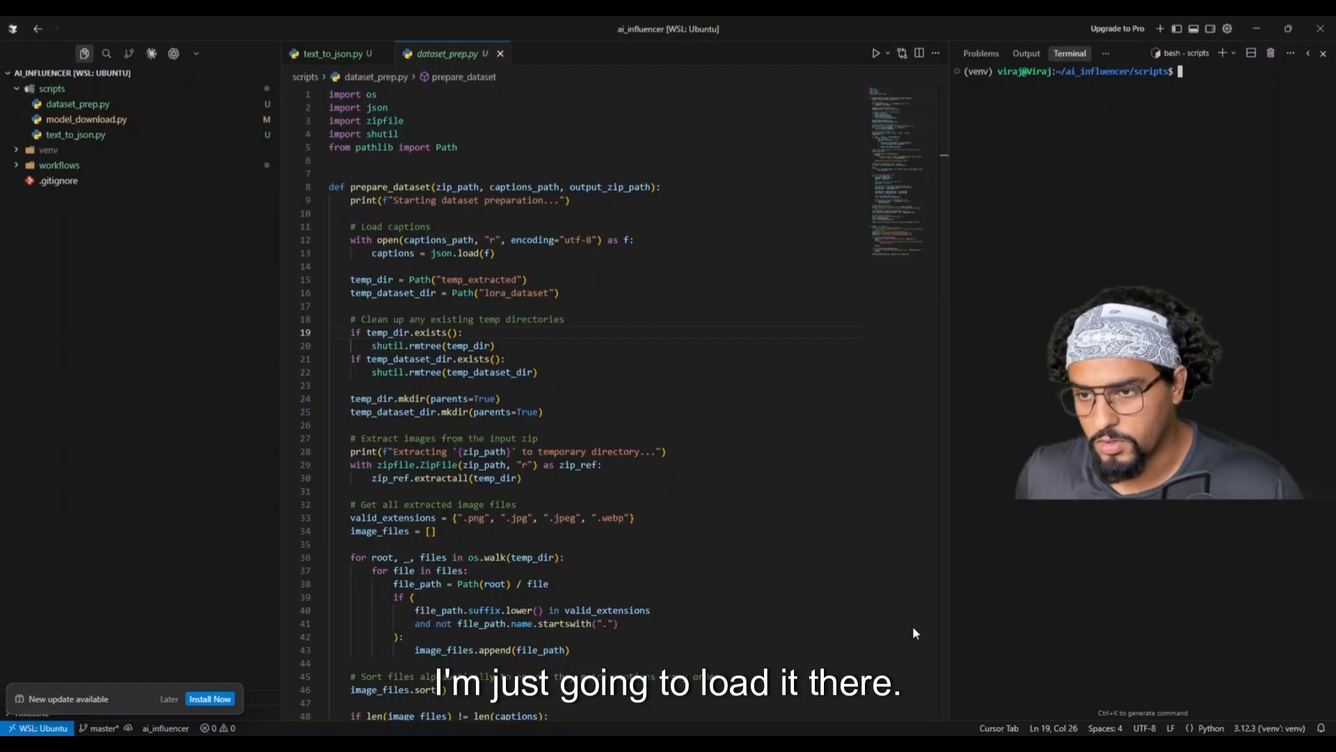
right_click(64, 251)
click(94, 263)
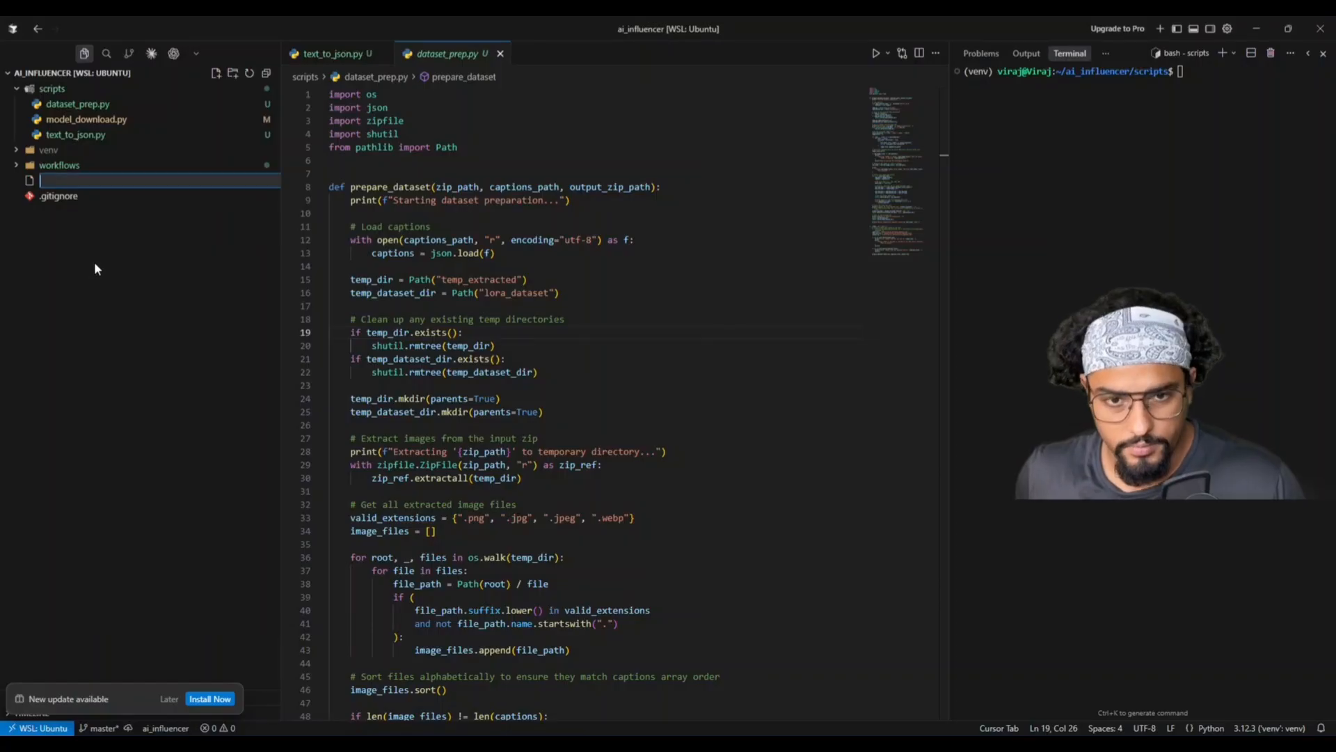
text(captions.txt)
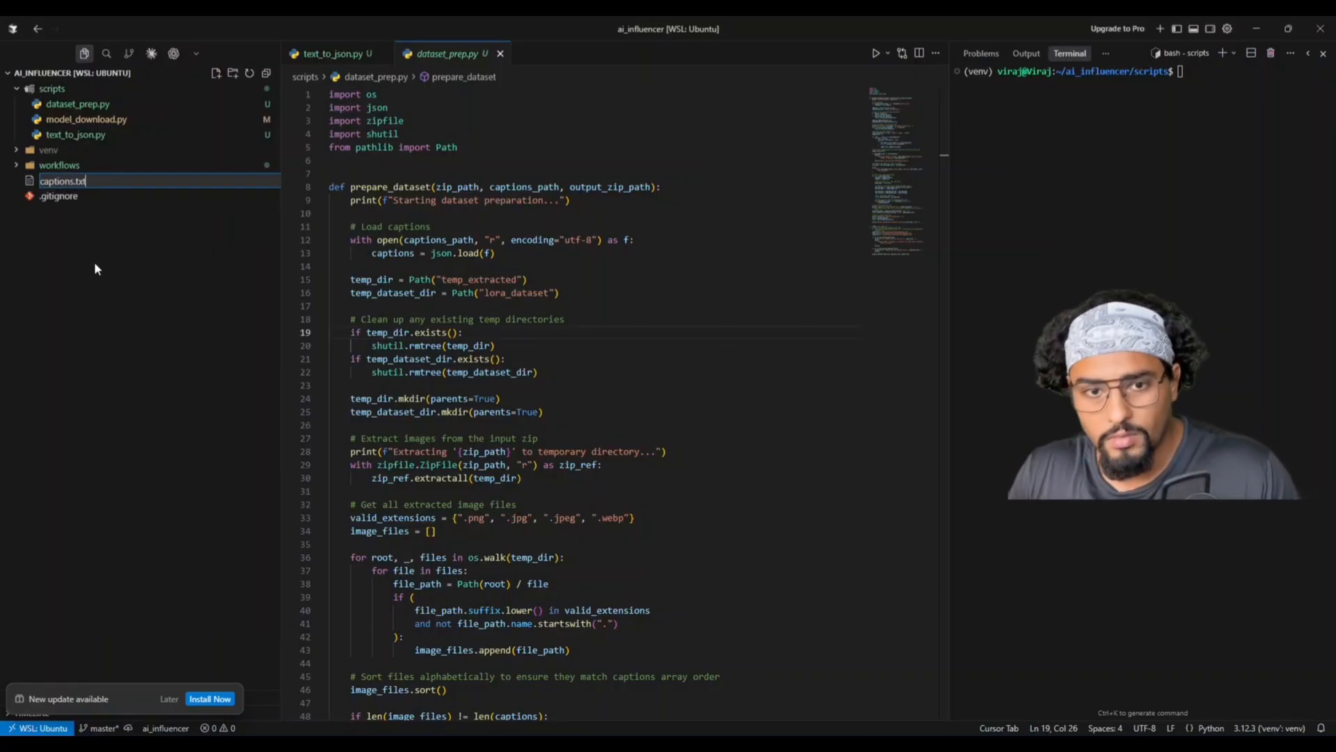
key(Return)
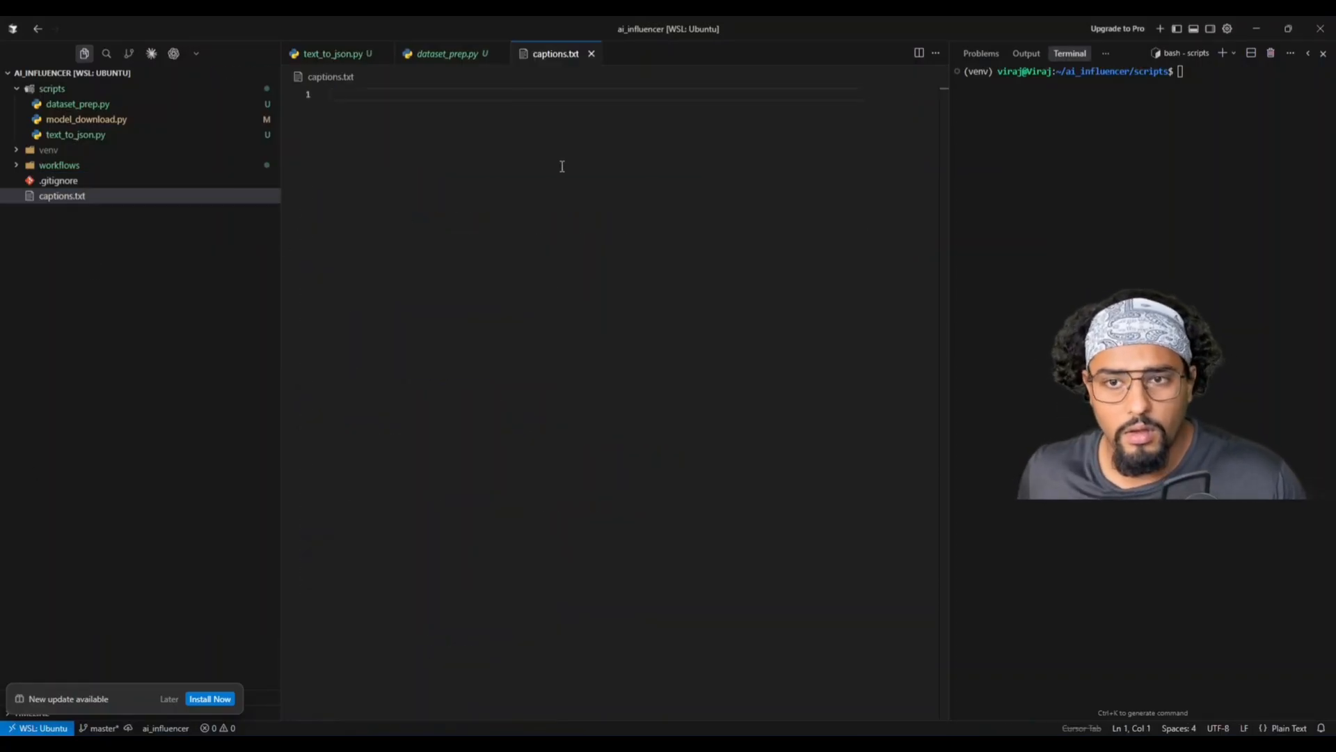
key(ctrl+v)
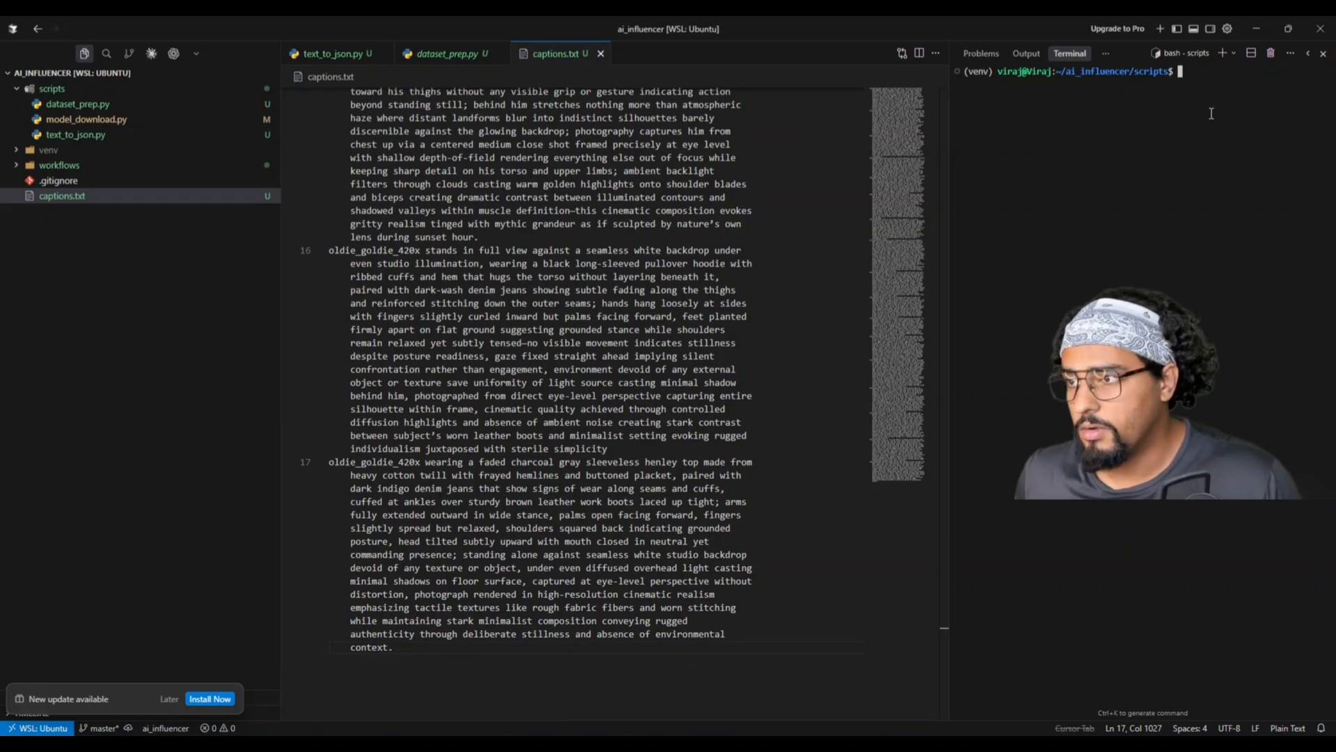
click(1211, 114)
text(python text_to_json.py)
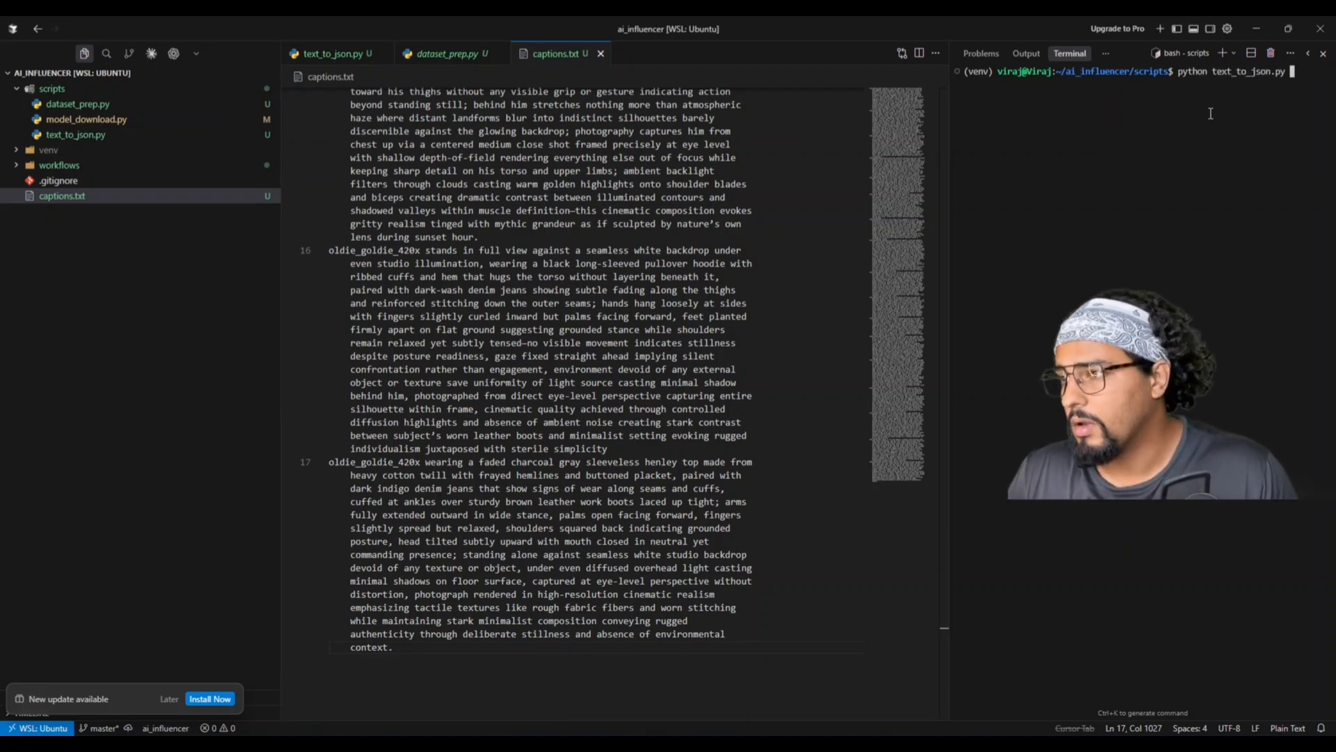
Step: Run the caption text-to-JSON conversion script and check the generated captions.json
key(Return)
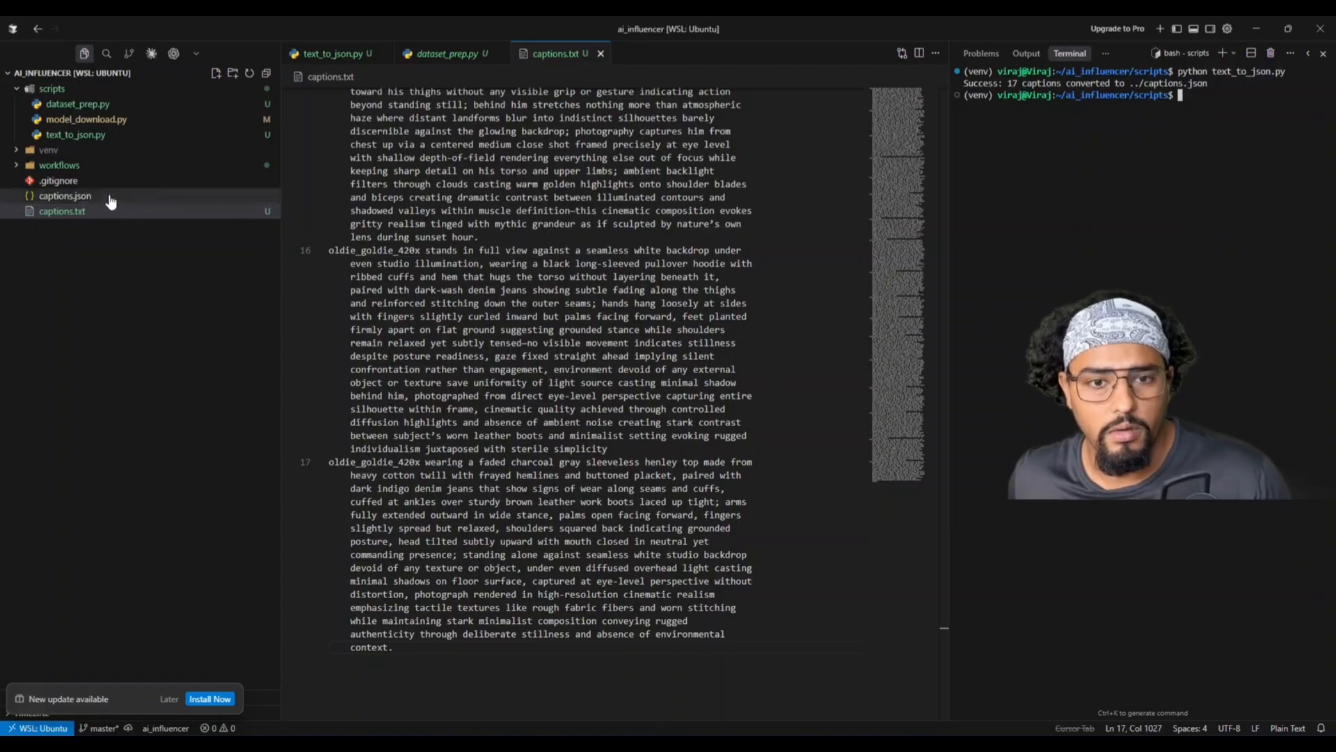
click(106, 197)
scroll(455, 210, down, 3)
scroll(456, 210, up, 3)
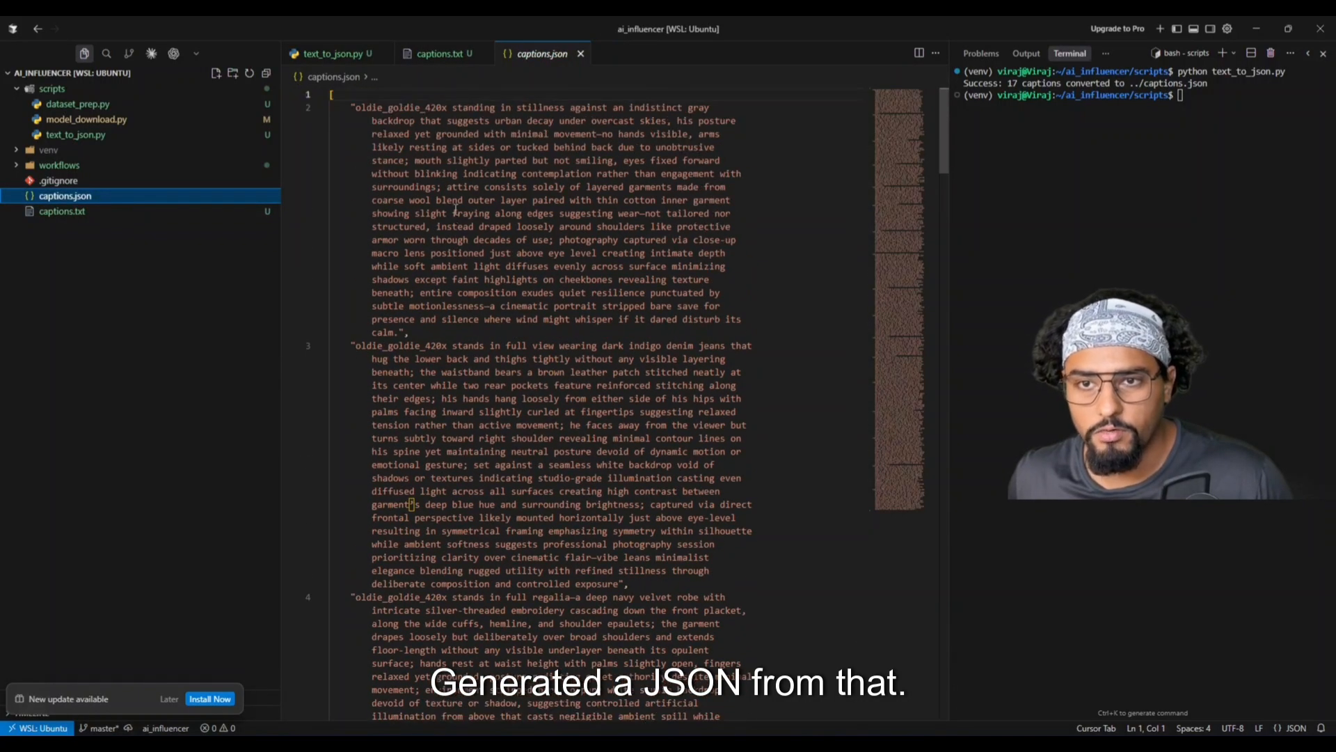
click(442, 54)
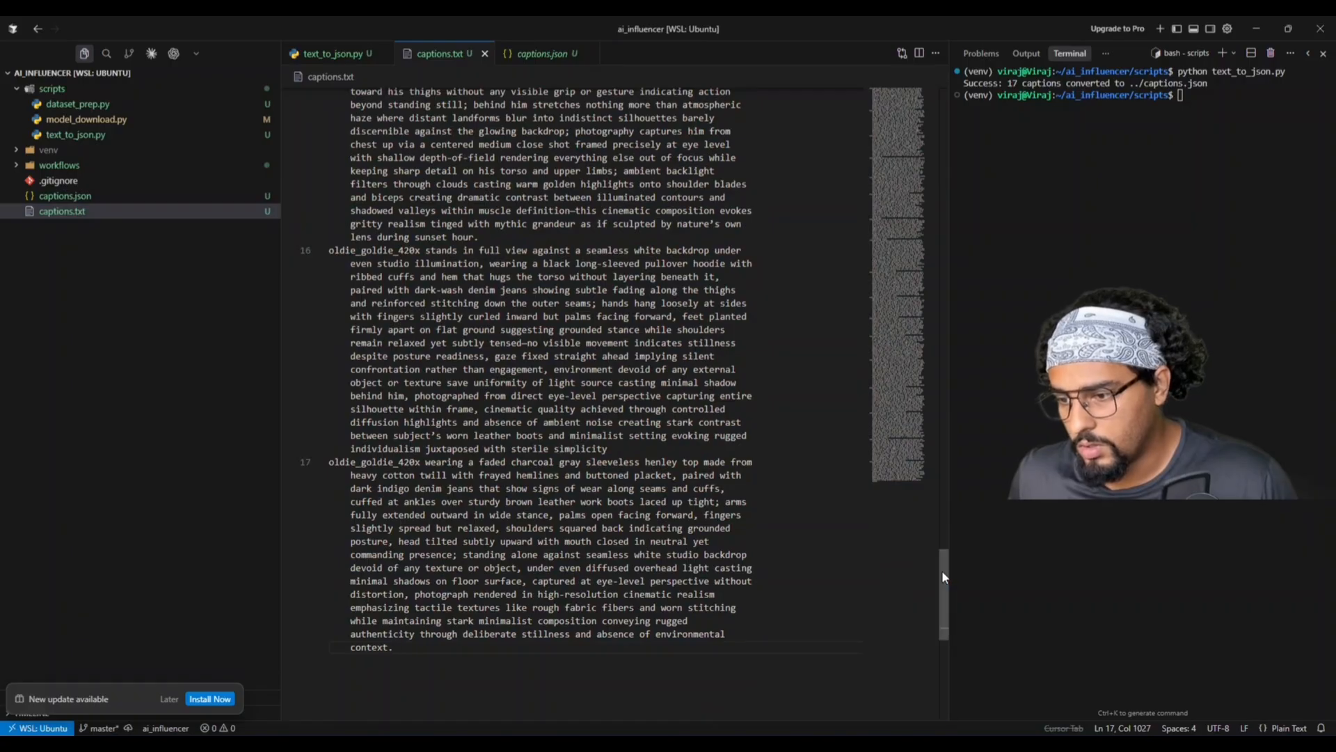
drag(942, 570, 920, 27)
Step: Run python dataset_prep.py and inspect the resulting lora_dataset.zip
click(1166, 129)
text(python dataset_p)
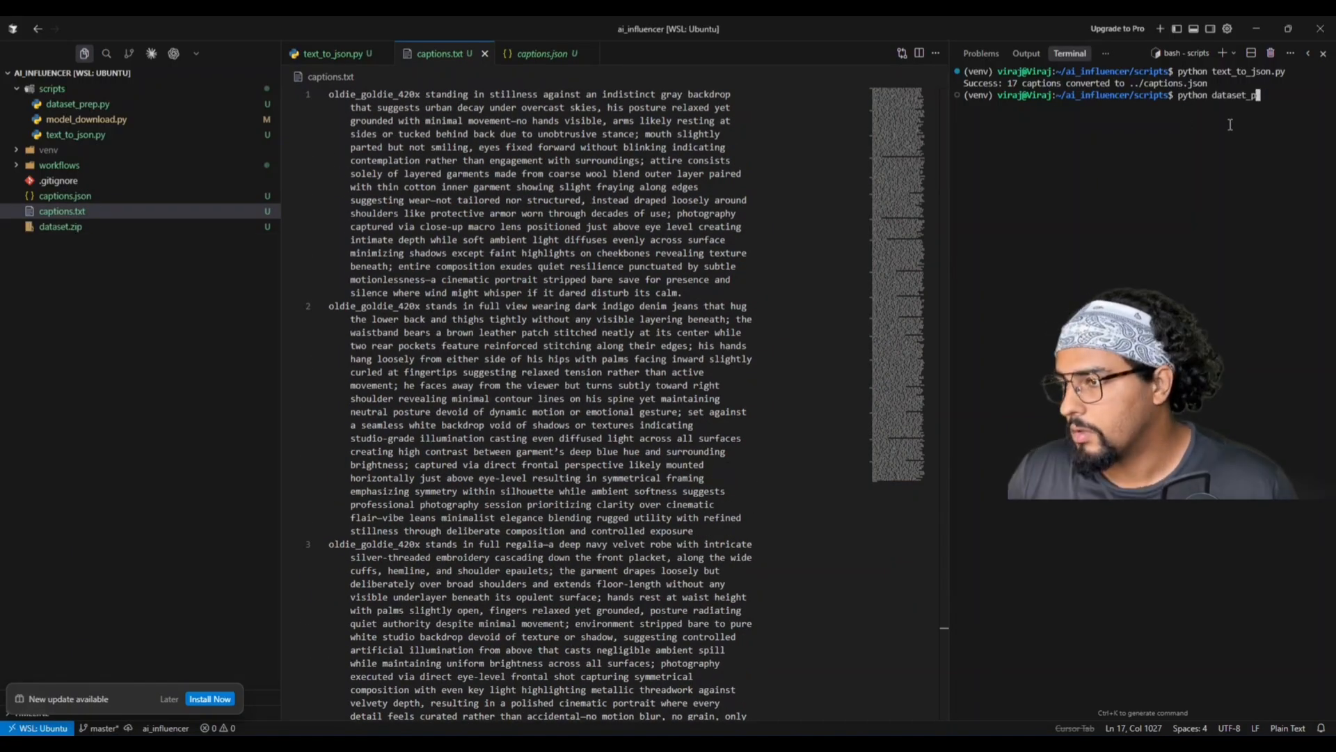
text(rep.py)
key(Return)
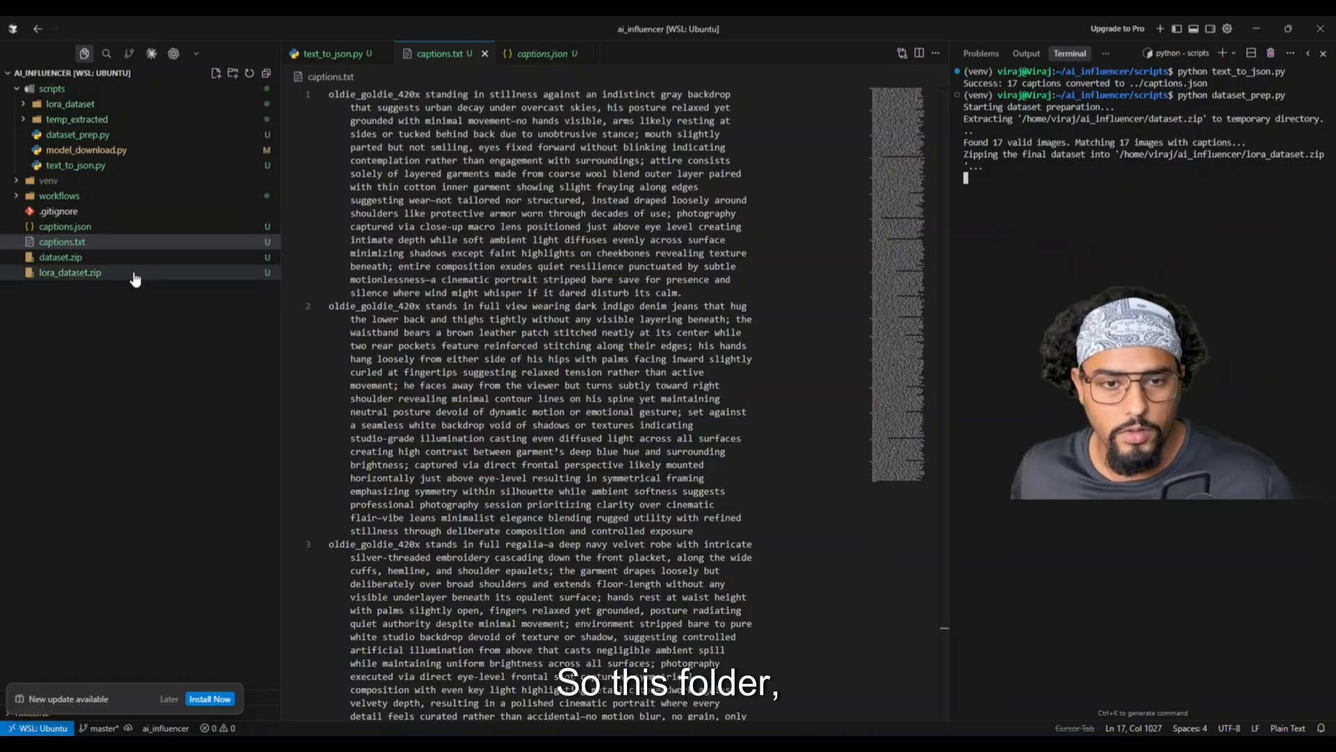
click(38, 276)
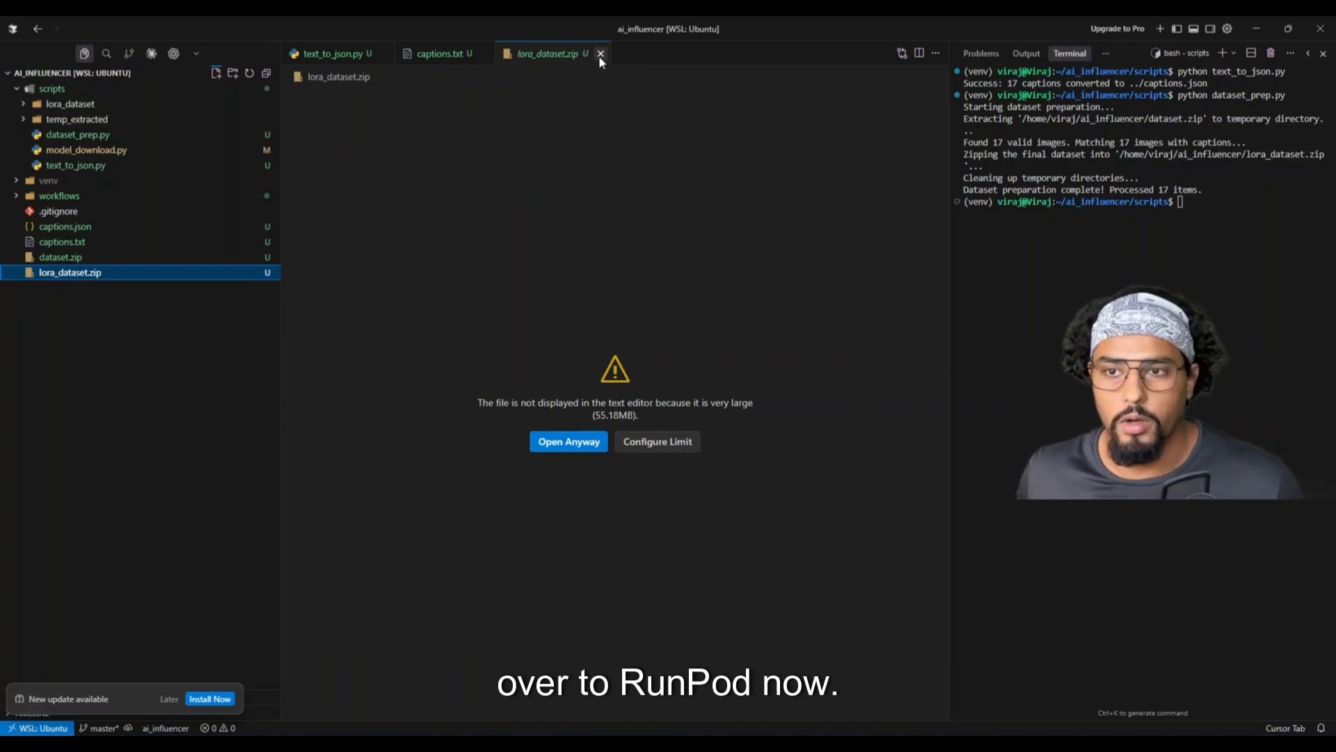
click(600, 53)
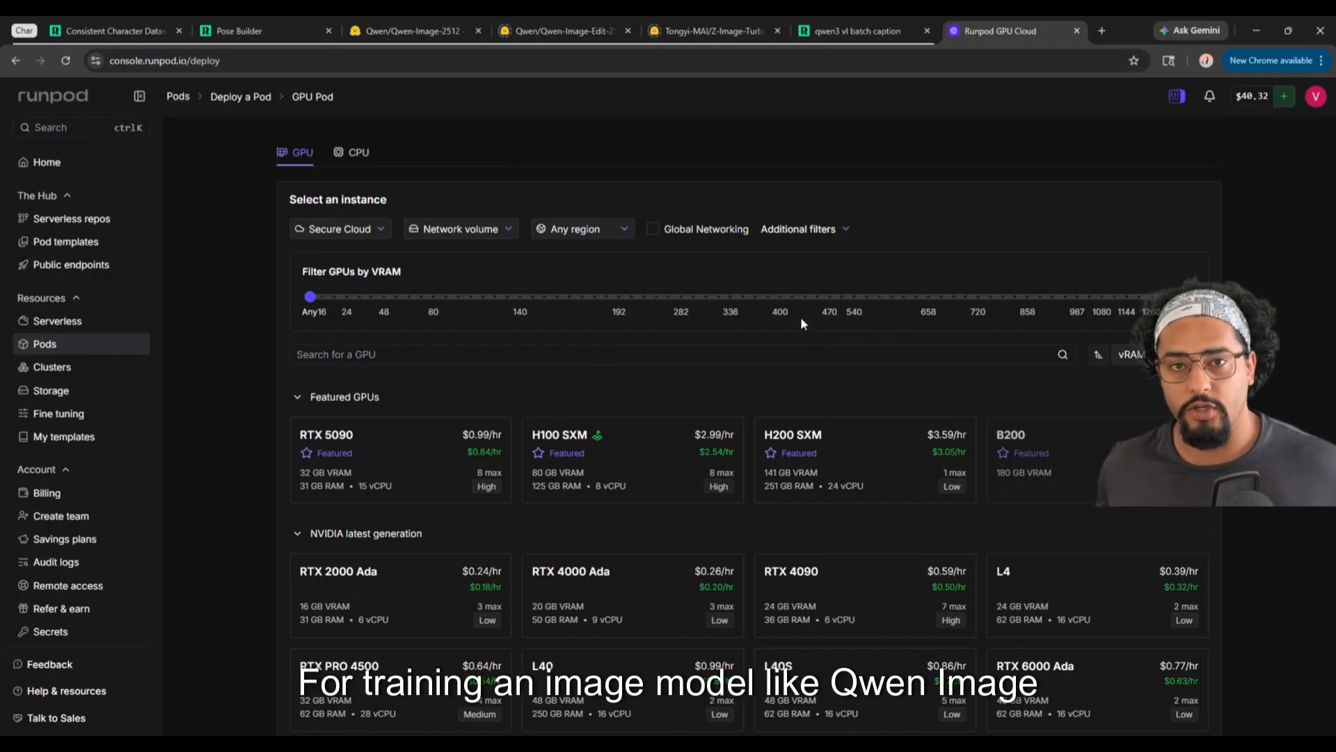
Step: Choose the RTX PRO 6000 GPU and the 'AI Toolkit - ostris - ui - official' template
scroll(731, 359, down, 4)
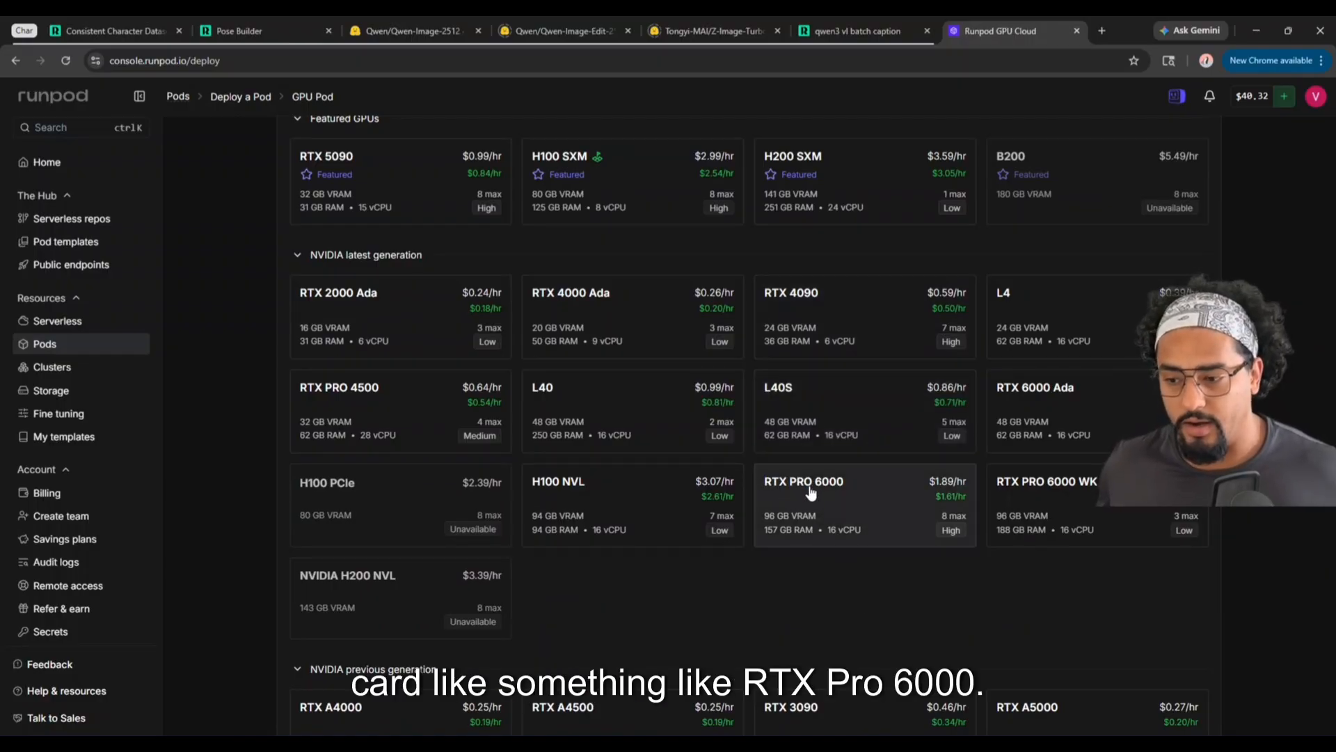
click(857, 491)
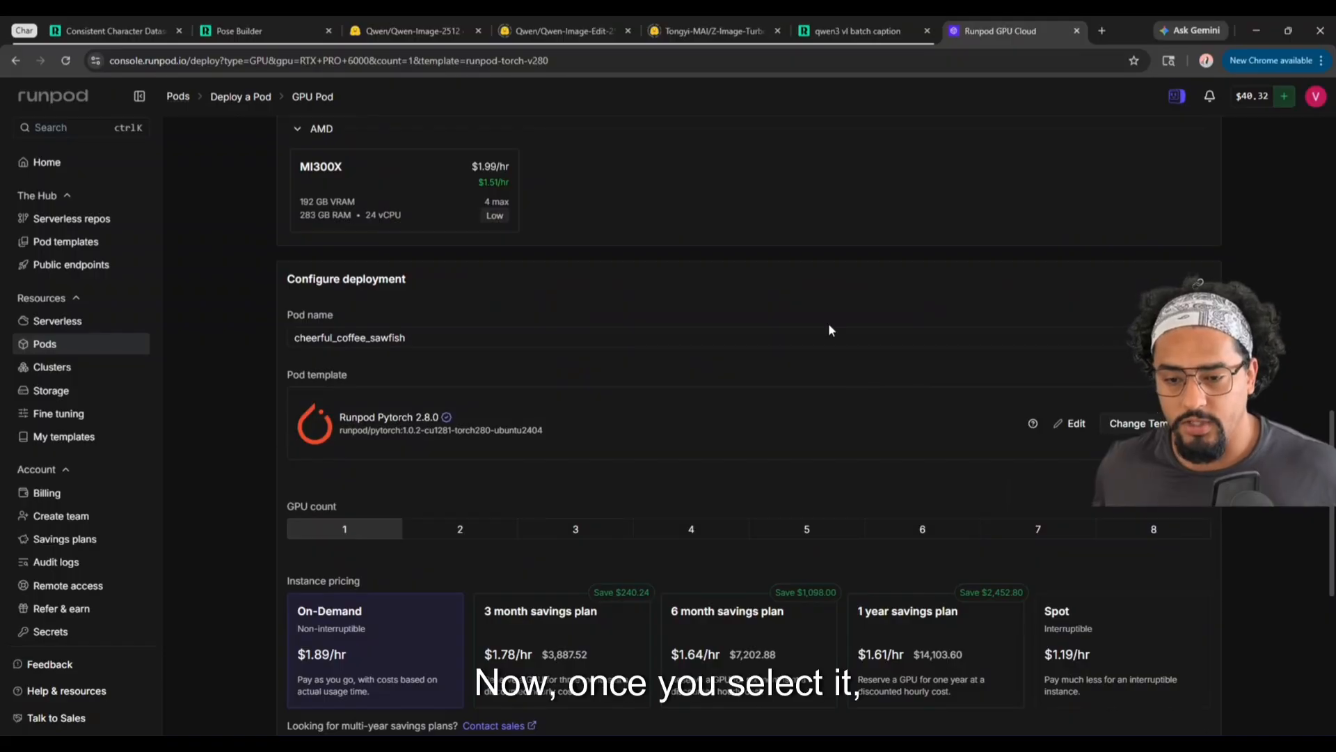
scroll(828, 323, down, 2)
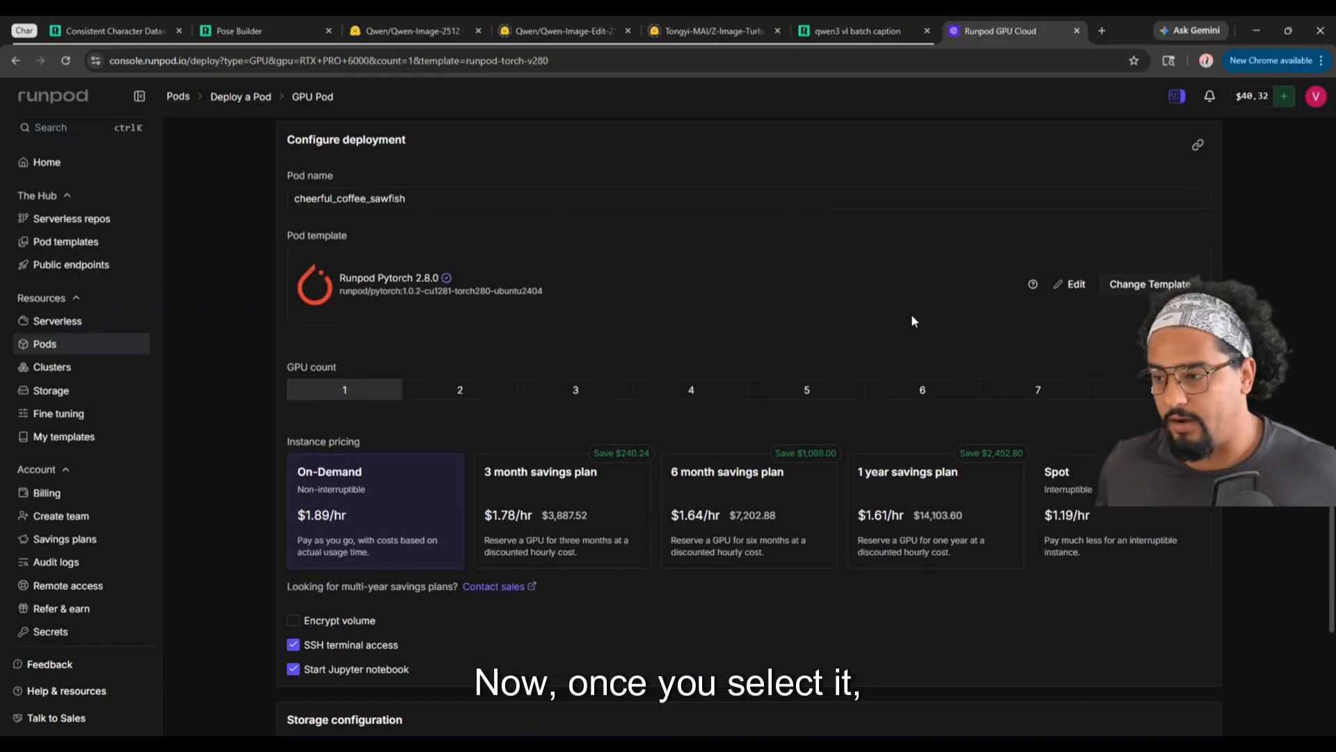
click(1168, 289)
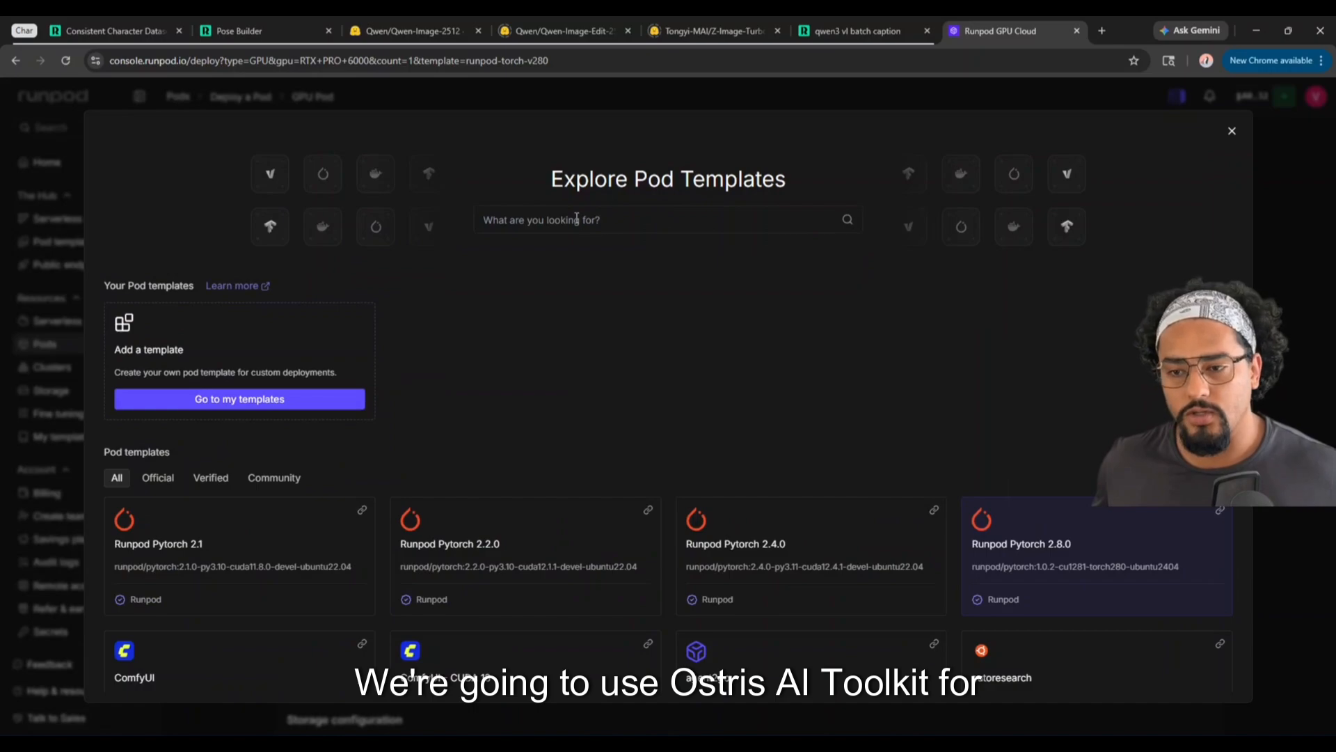
click(576, 219)
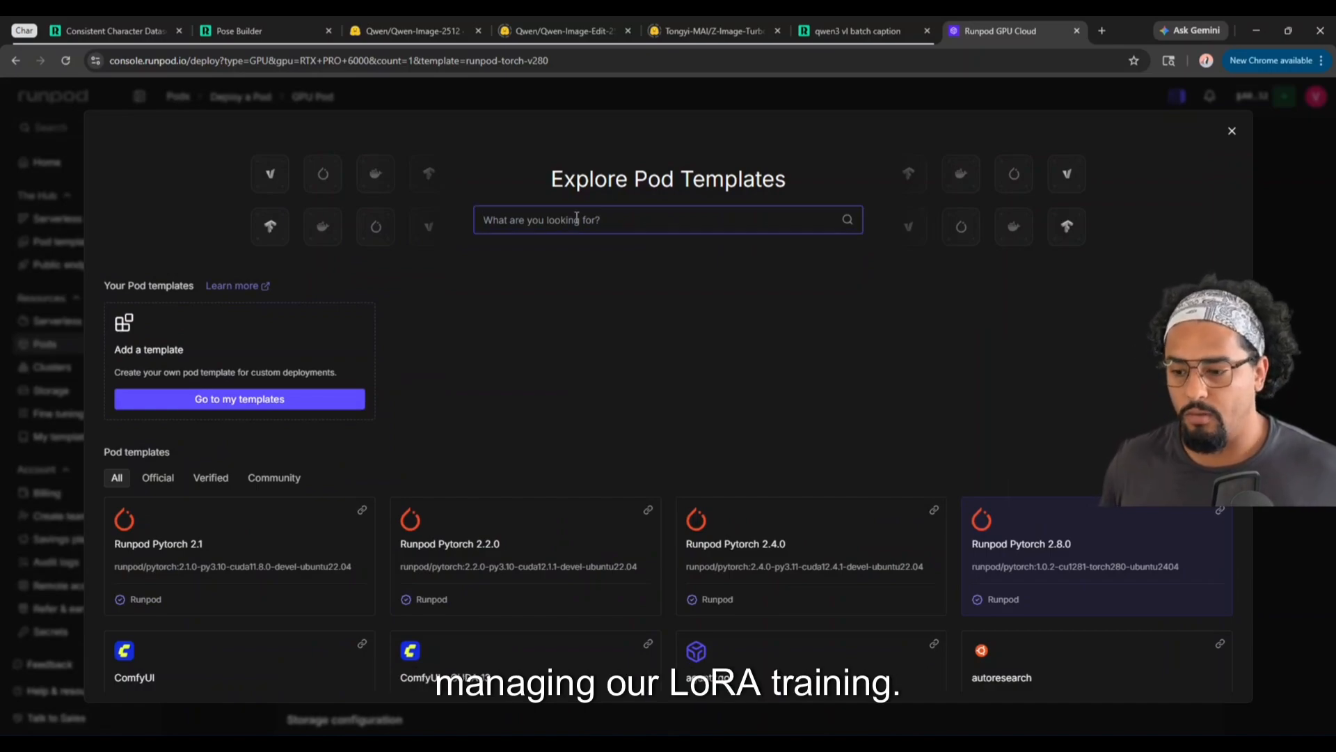
text(os)
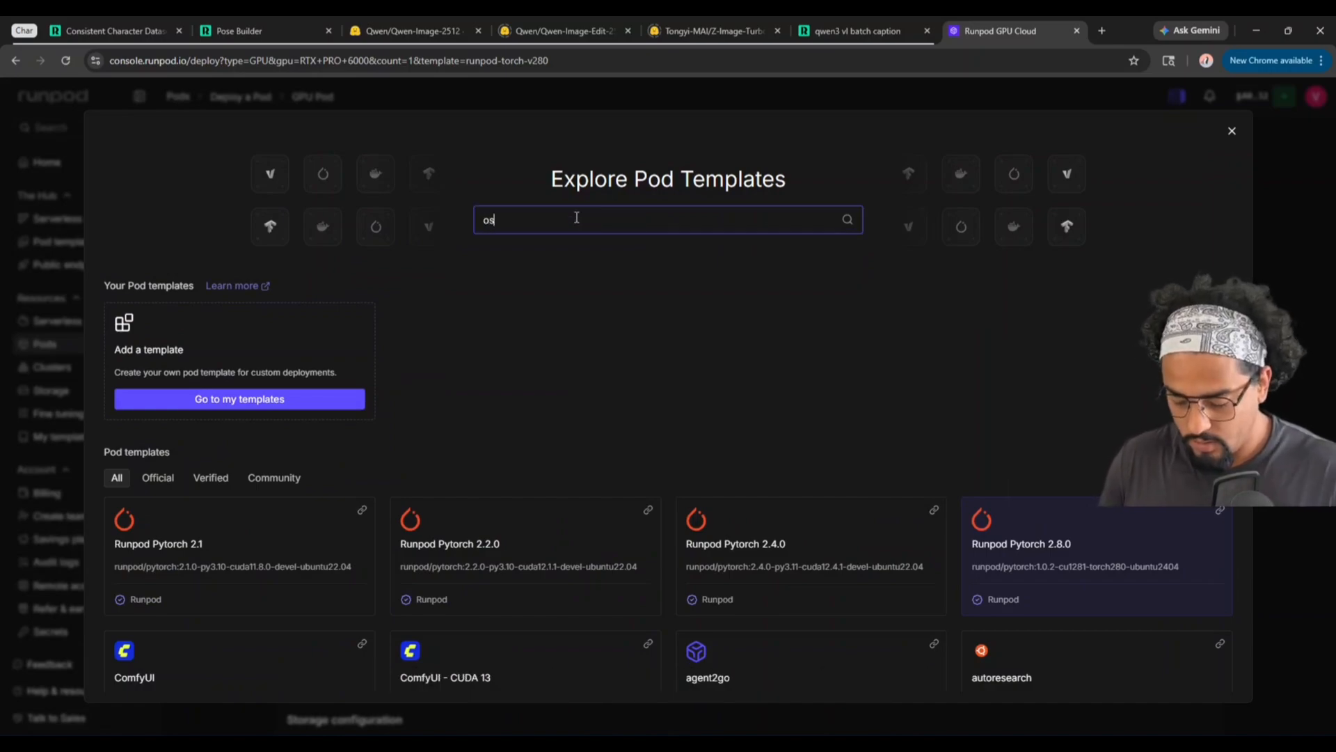
text(tris ai)
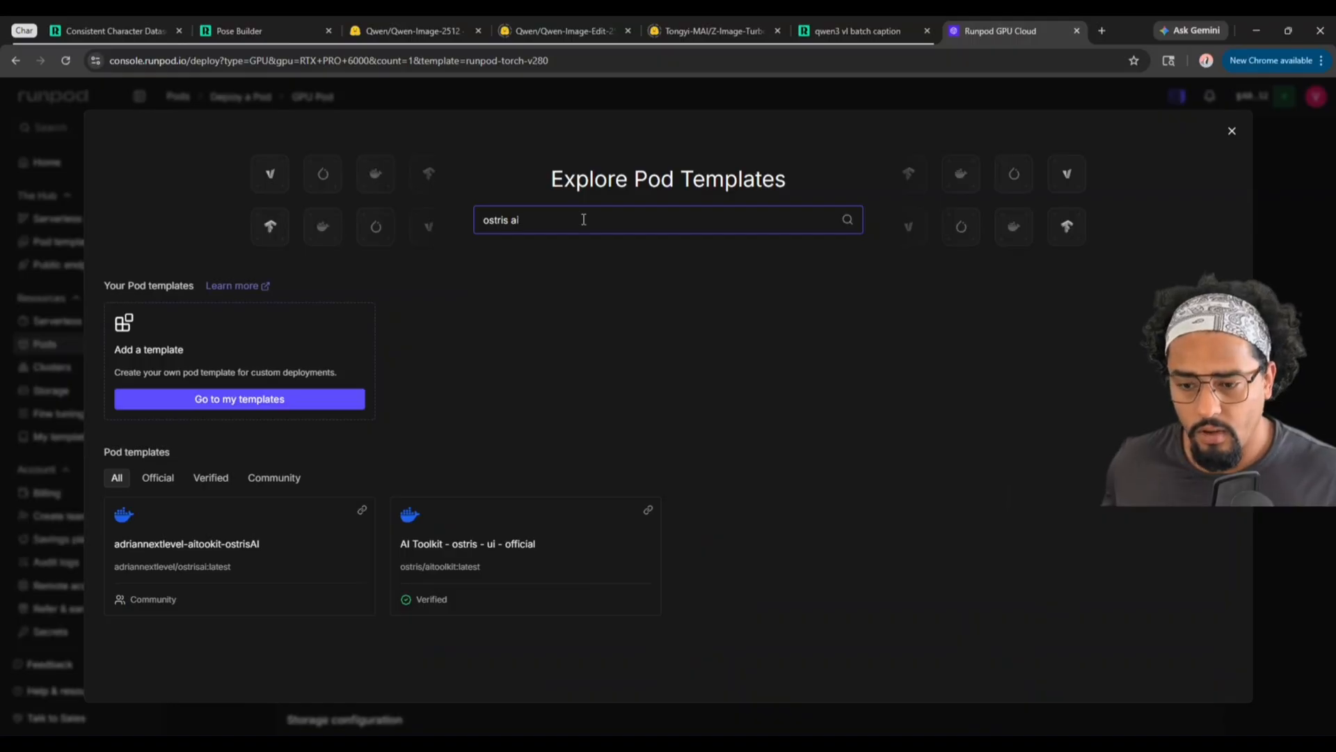
click(506, 544)
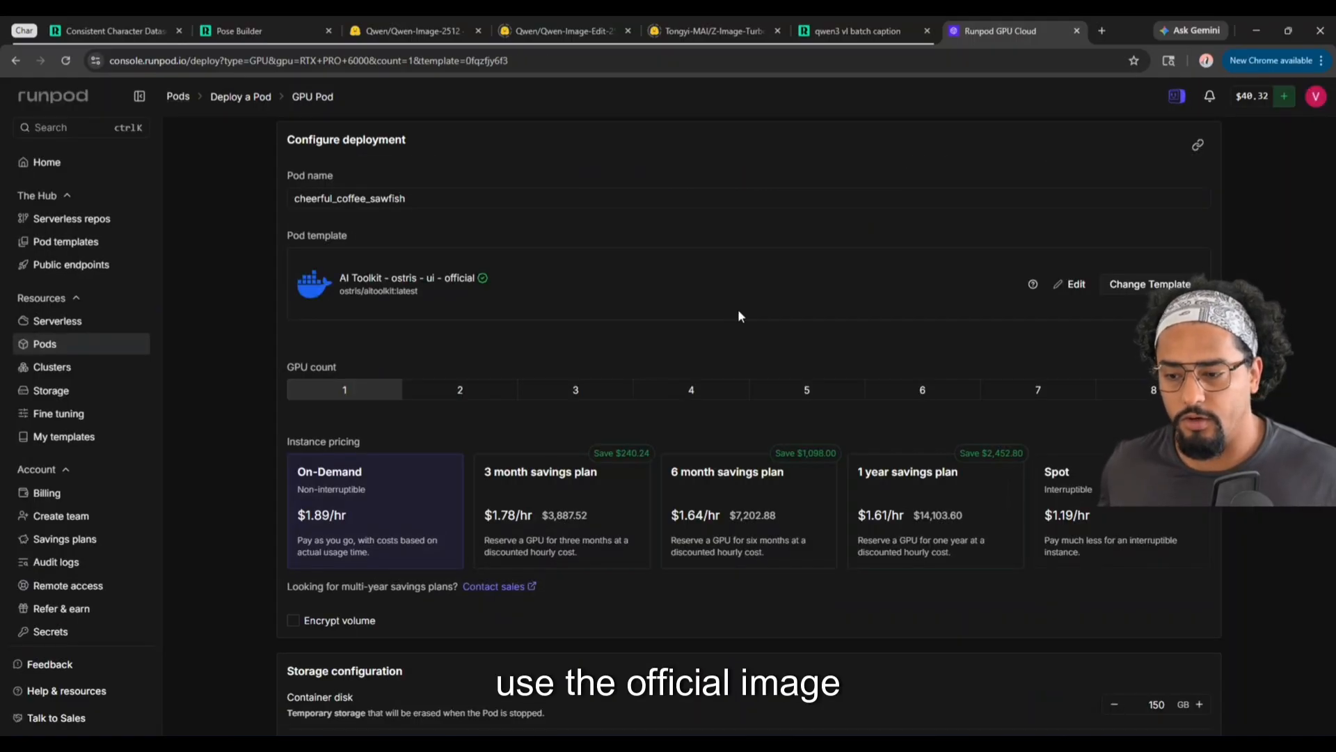
click(1072, 284)
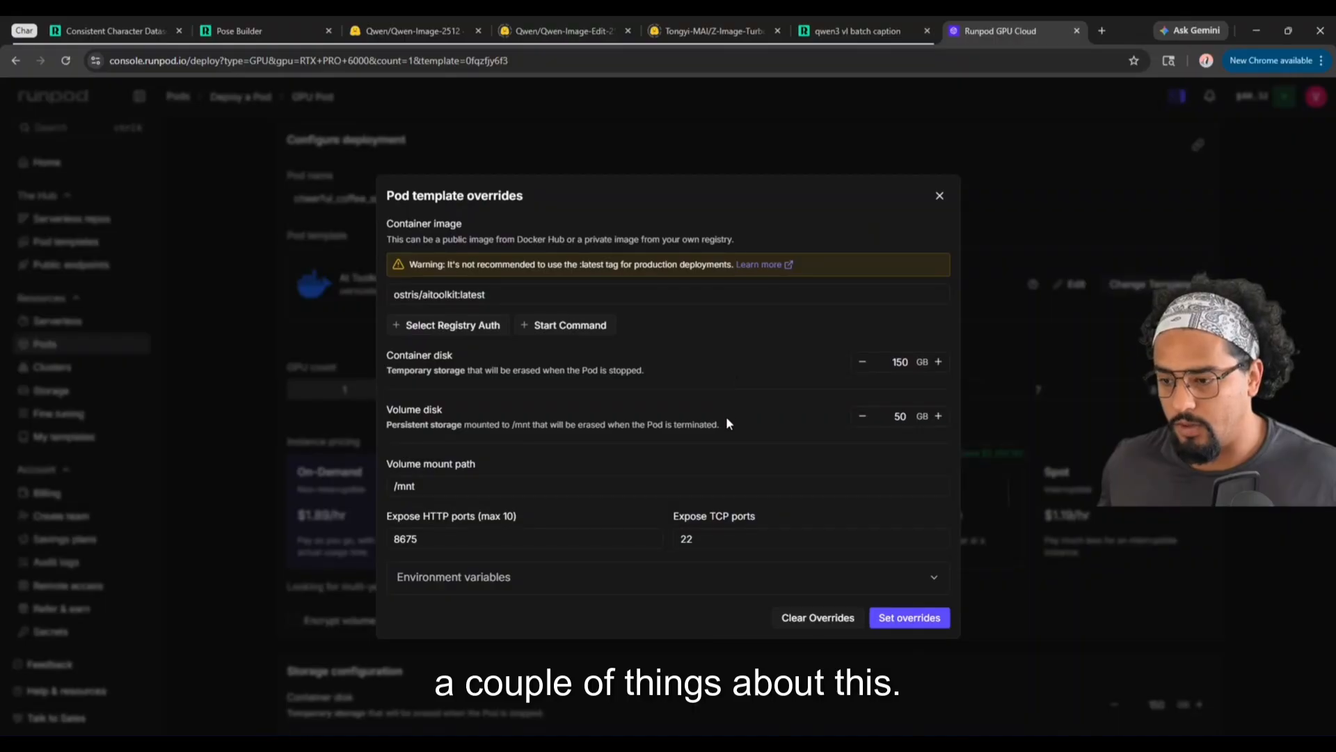
Step: Override the template with a new AI_TOOLKIT_AUTH password and 200 GB container and volume disks
click(704, 576)
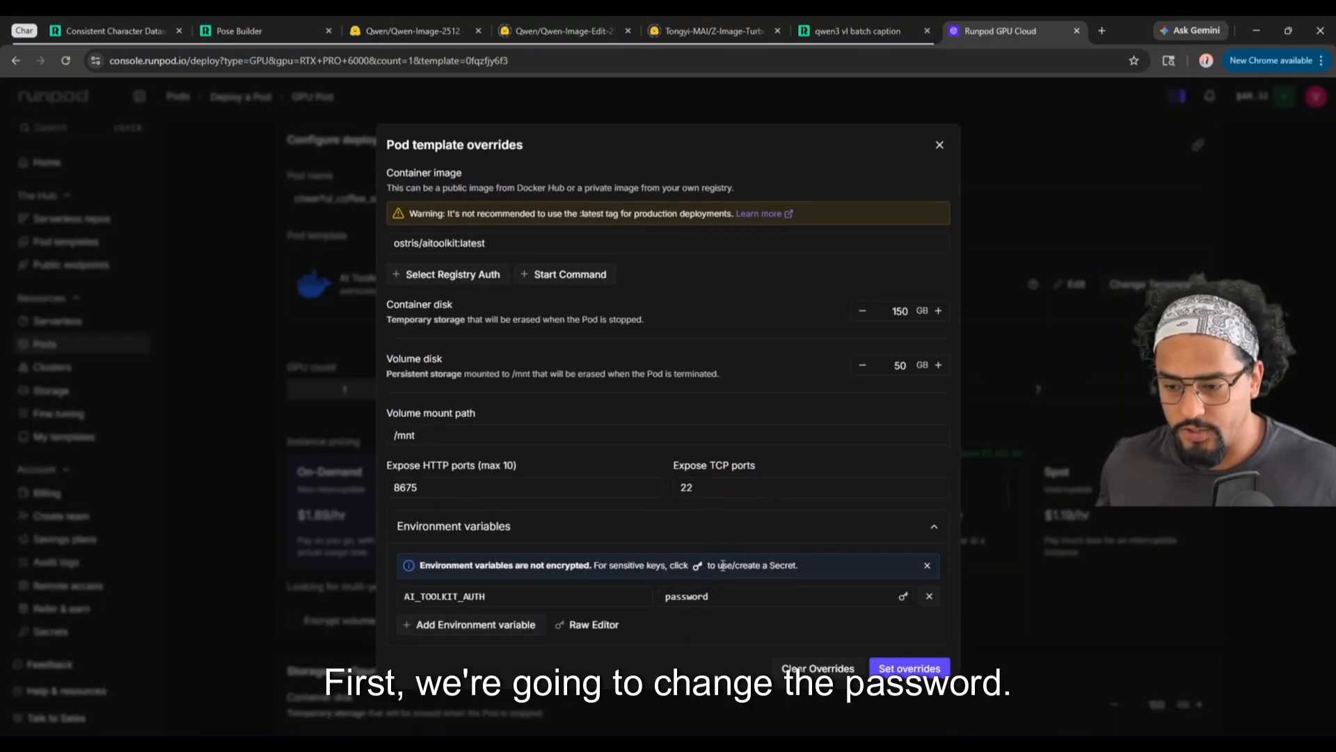
click(703, 596)
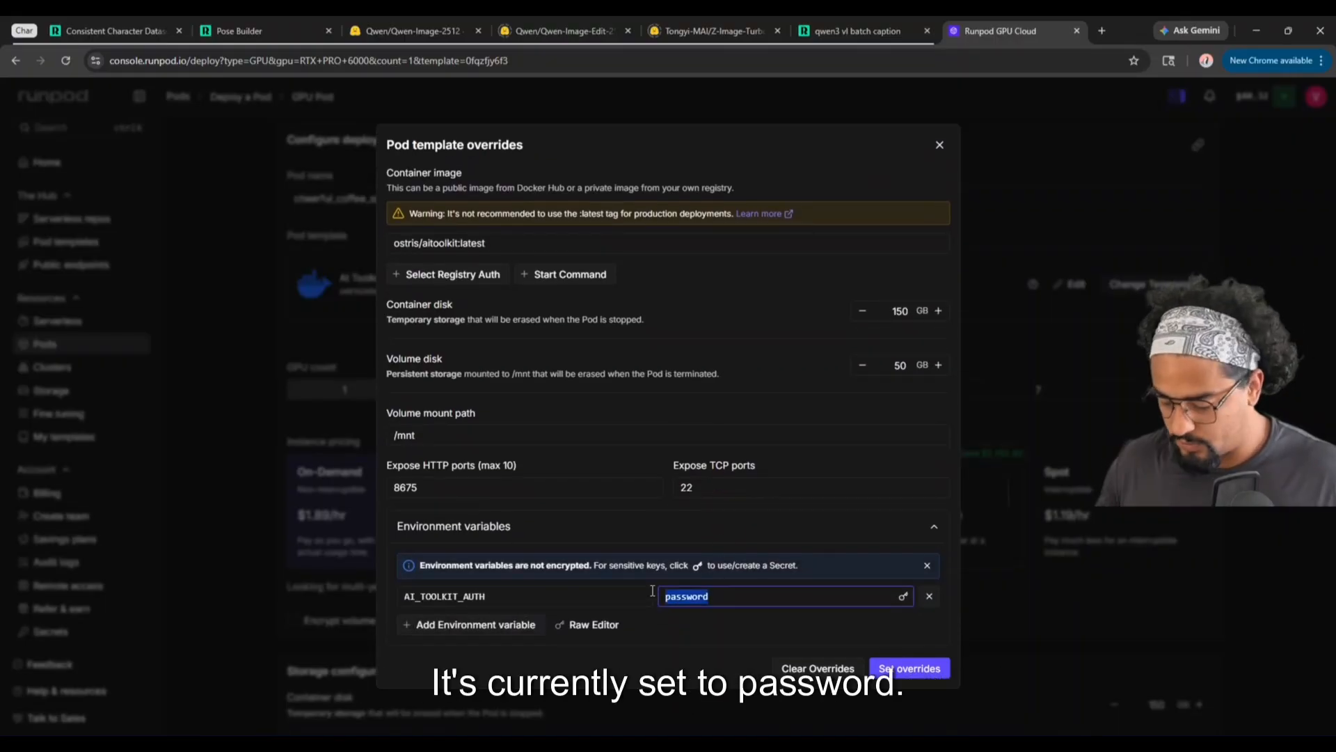
key(BackSpace)
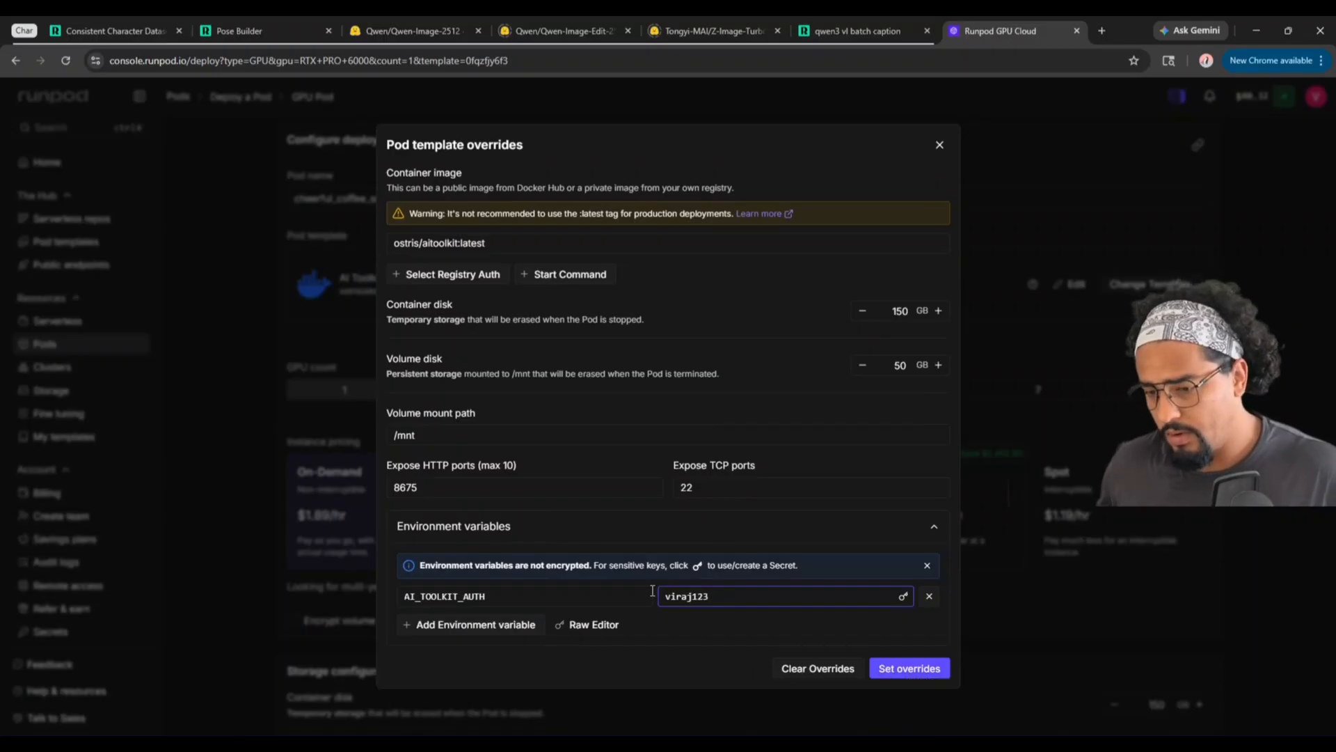
click(900, 310)
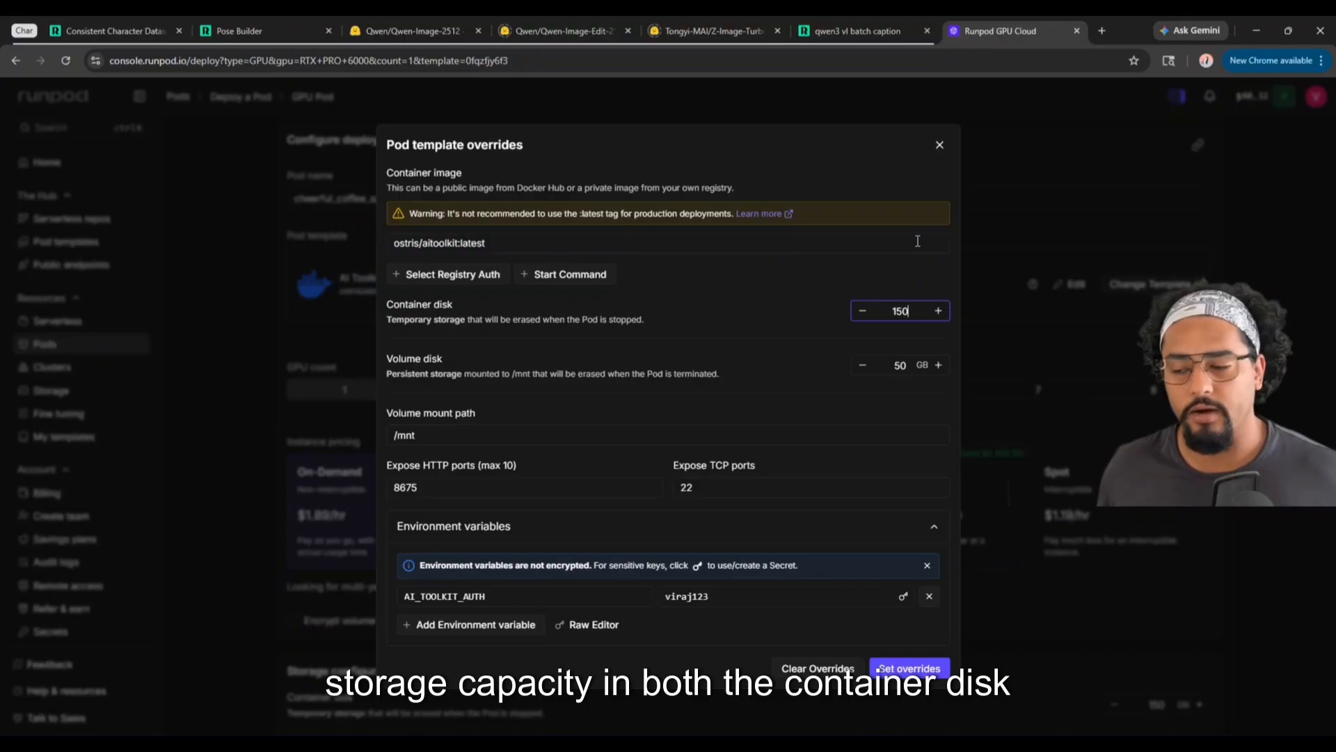
text(200)
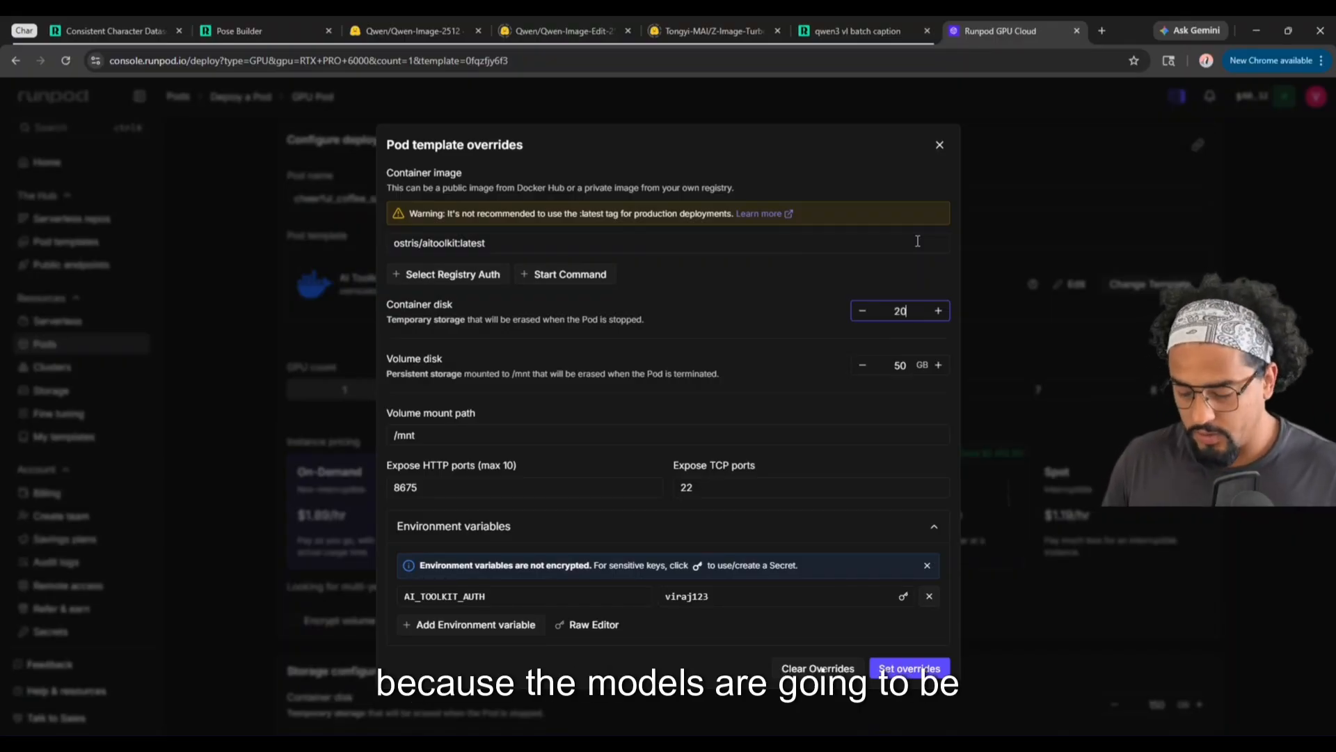
click(902, 367)
text(200)
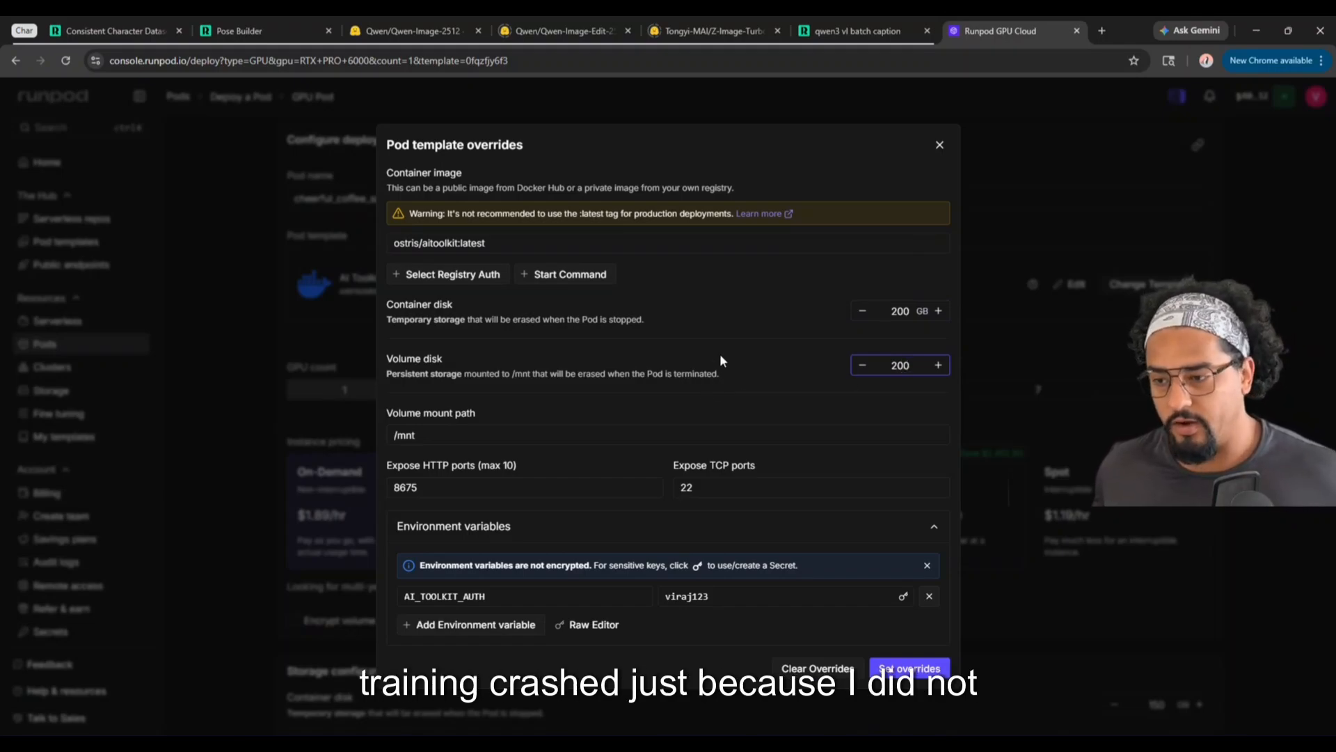
click(910, 669)
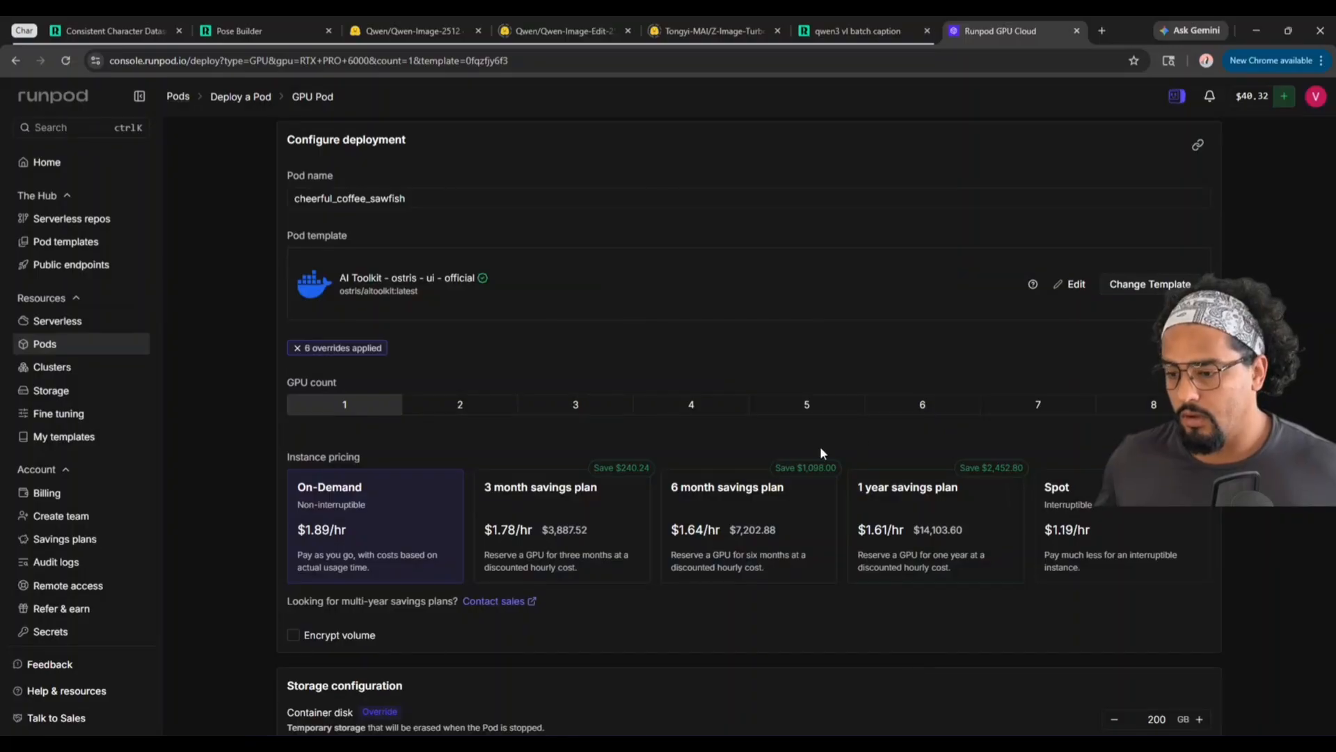
Step: Choose volume-disk storage and deploy the pod on demand
scroll(820, 446, down, 5)
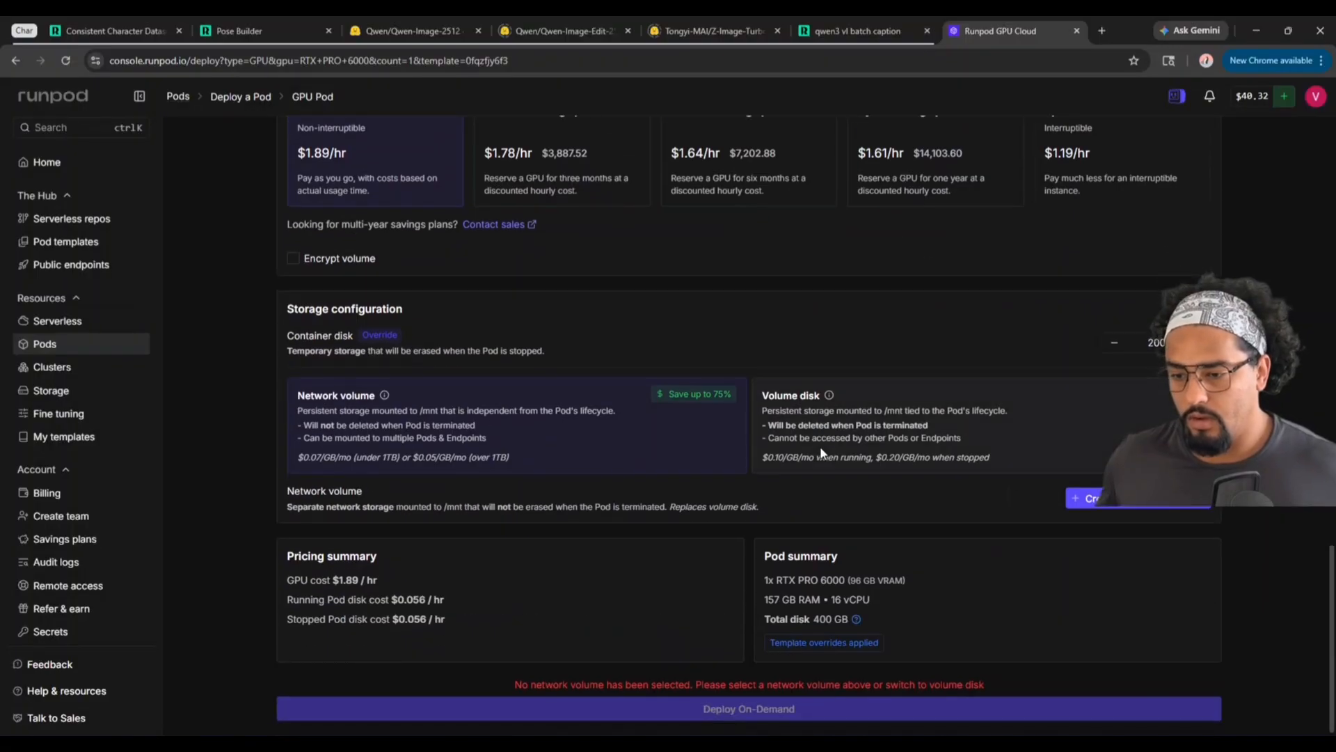
click(860, 437)
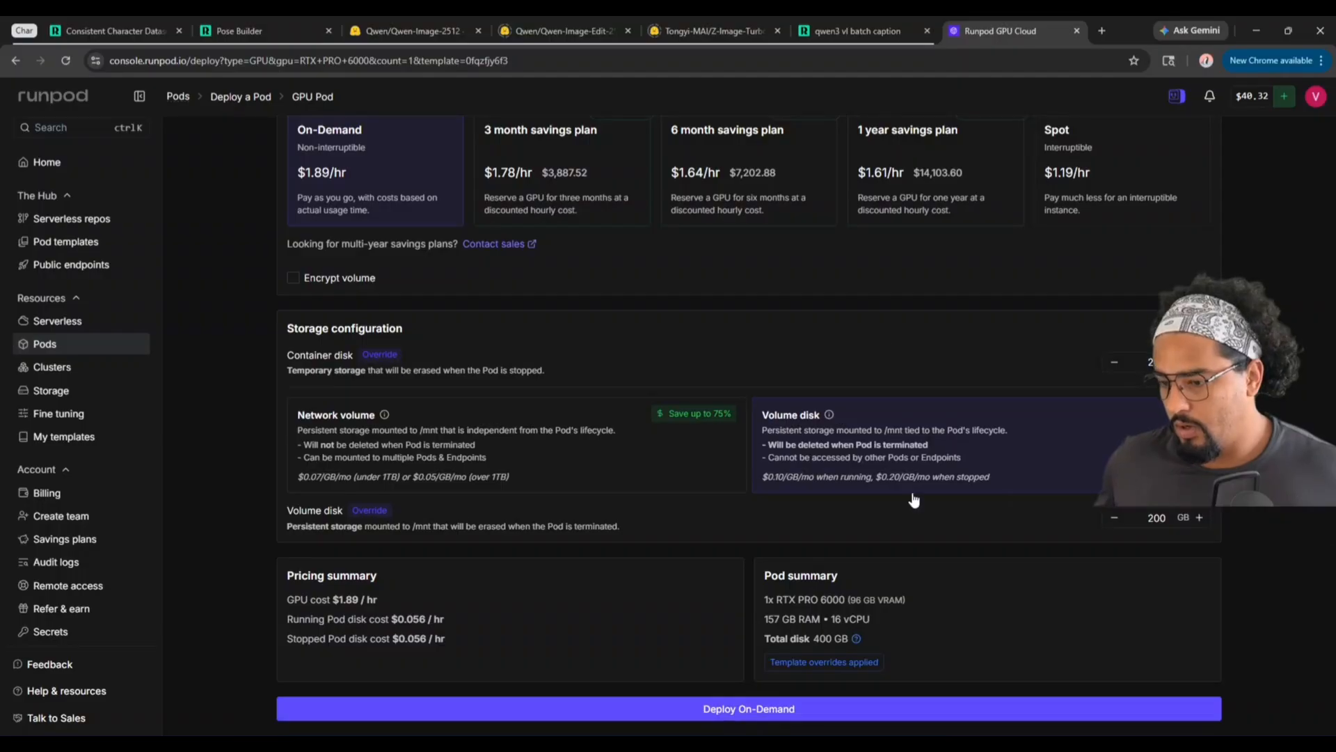
click(751, 717)
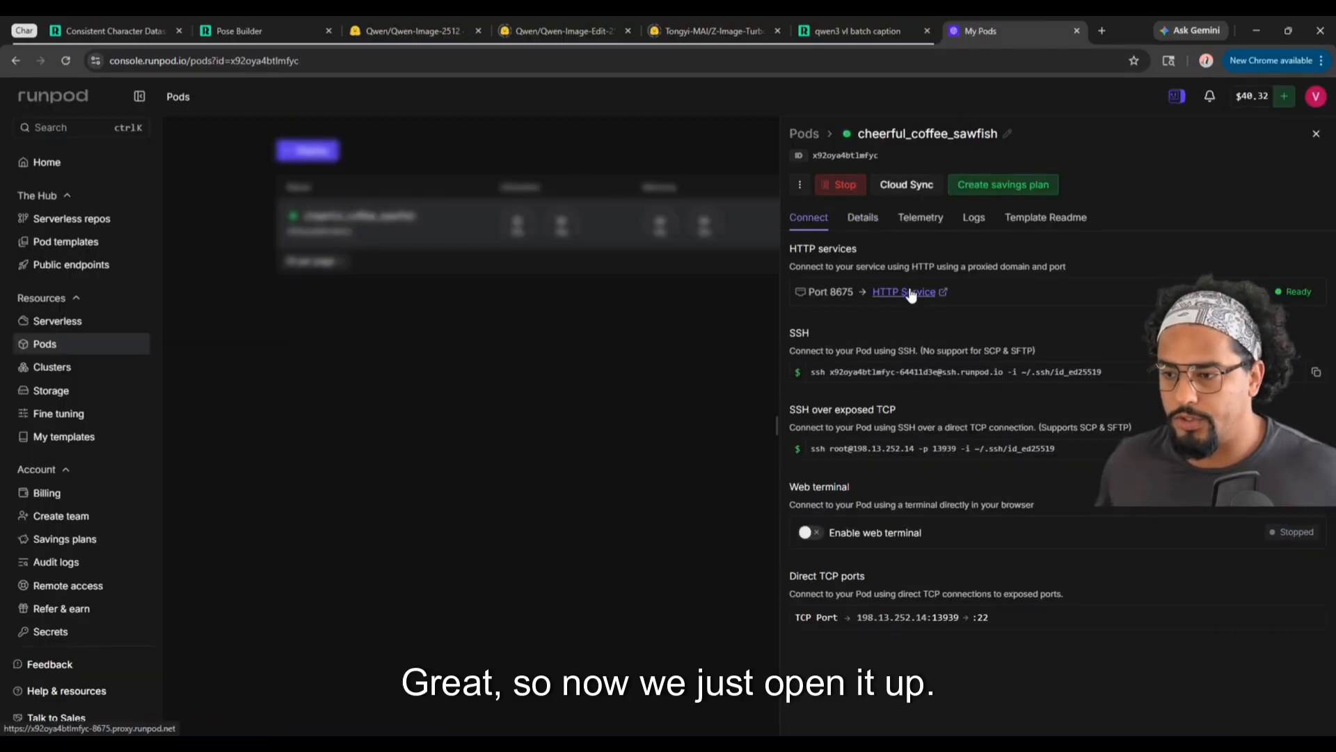
Step: Log into the pod's AI Toolkit on port 8675 with the account password, dismissing the save-password prompt
click(904, 292)
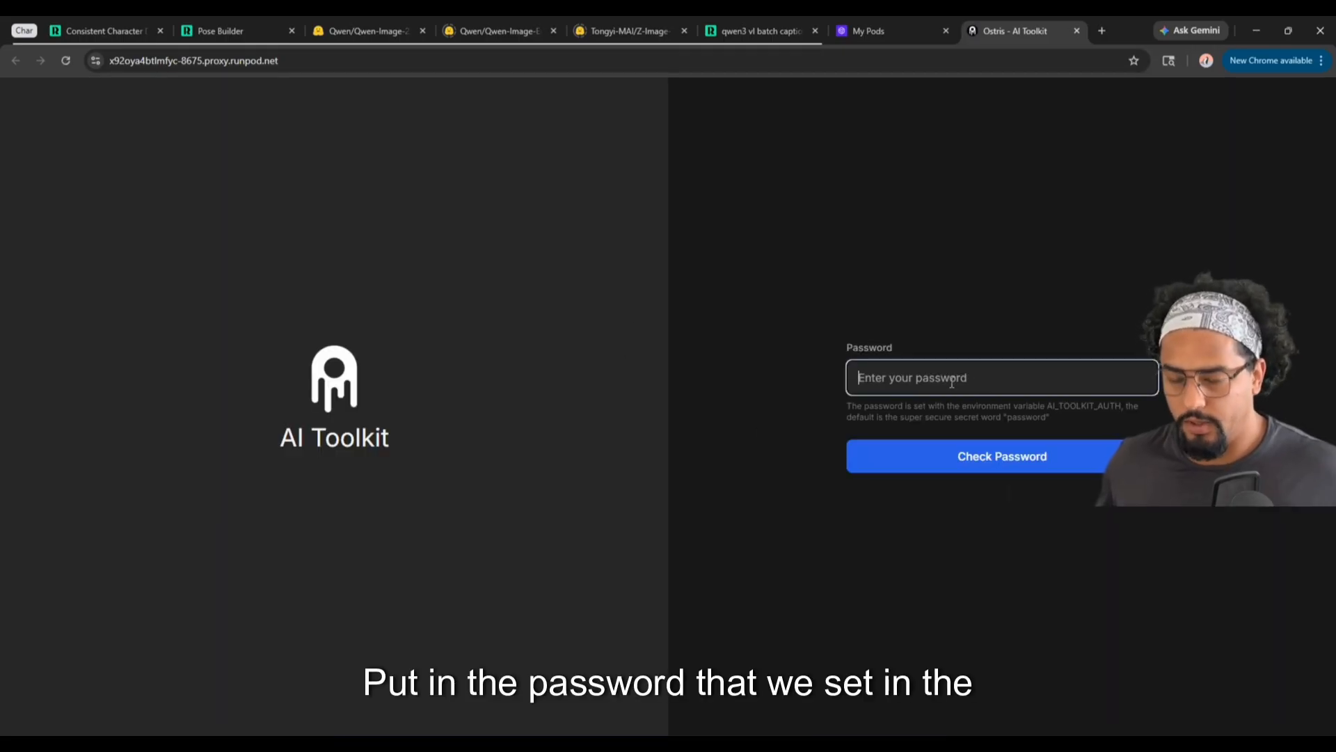
text(••••••)
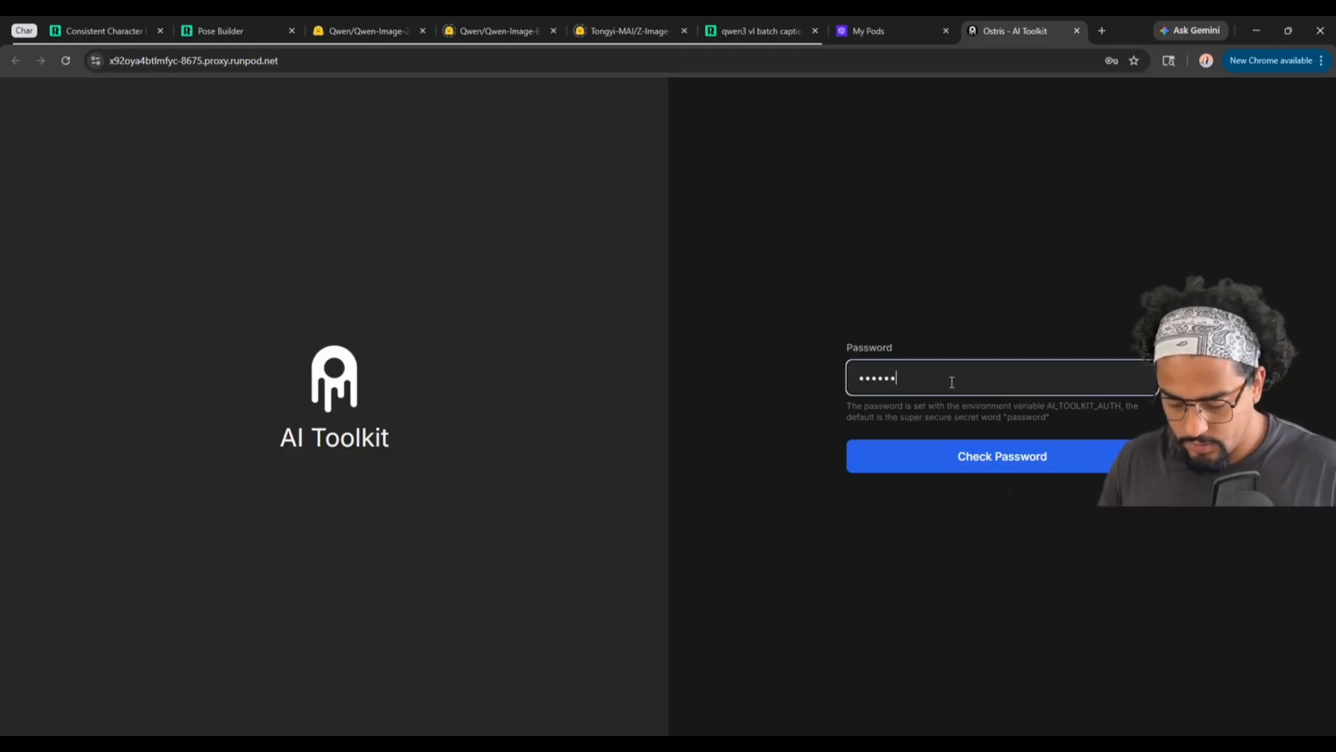
text(••)
key(Return)
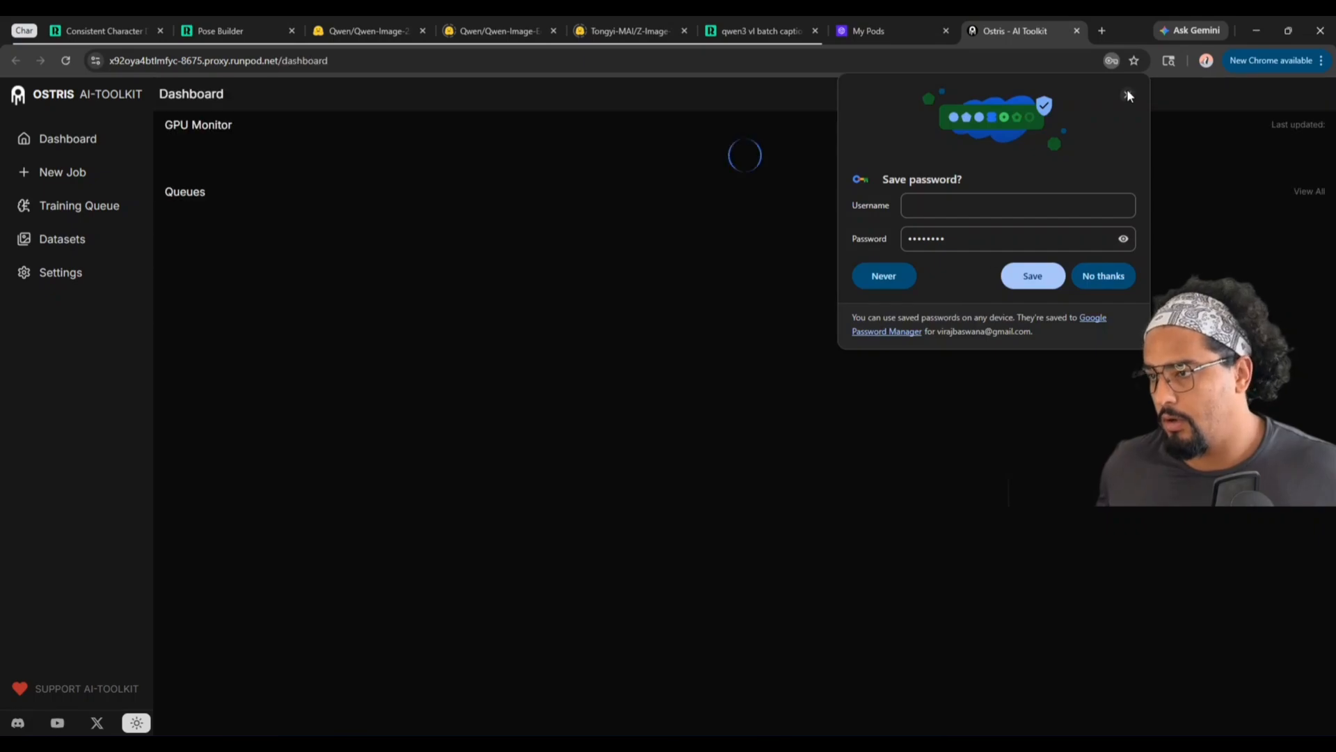
click(1127, 95)
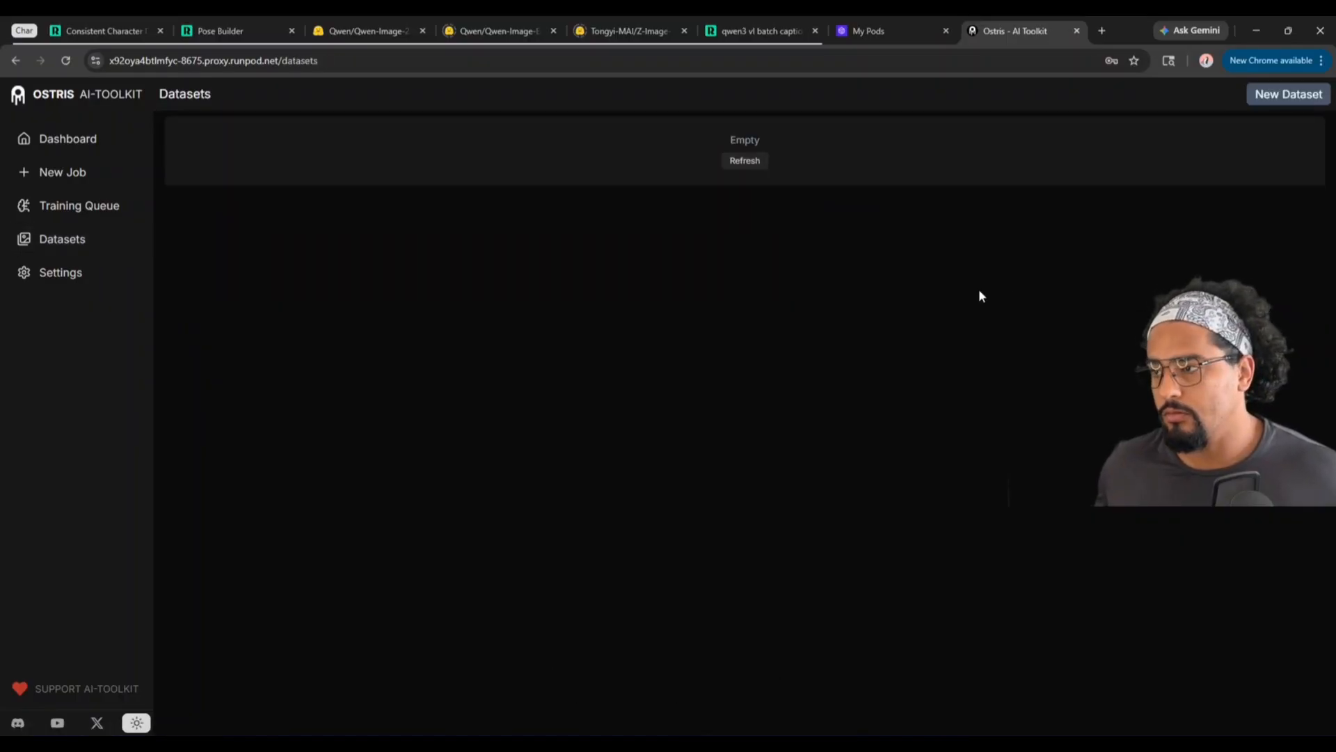
click(1295, 92)
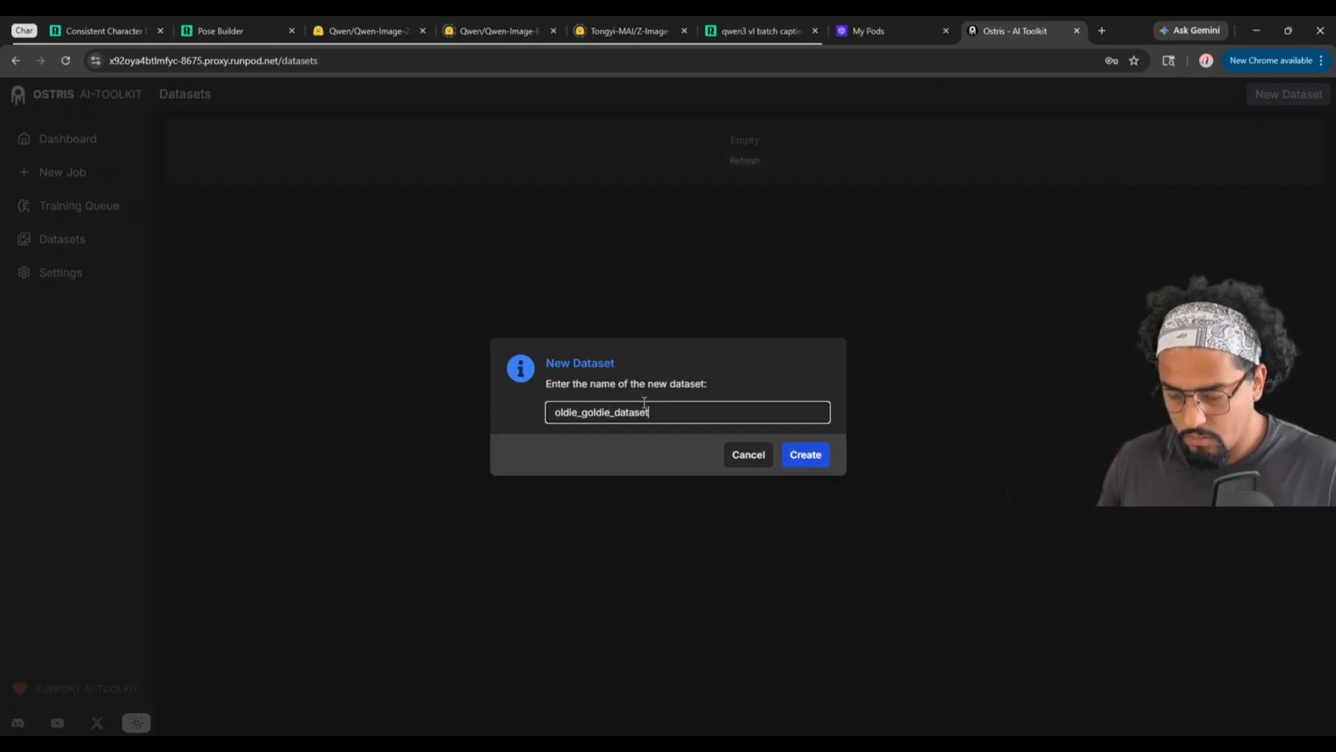
key(Return)
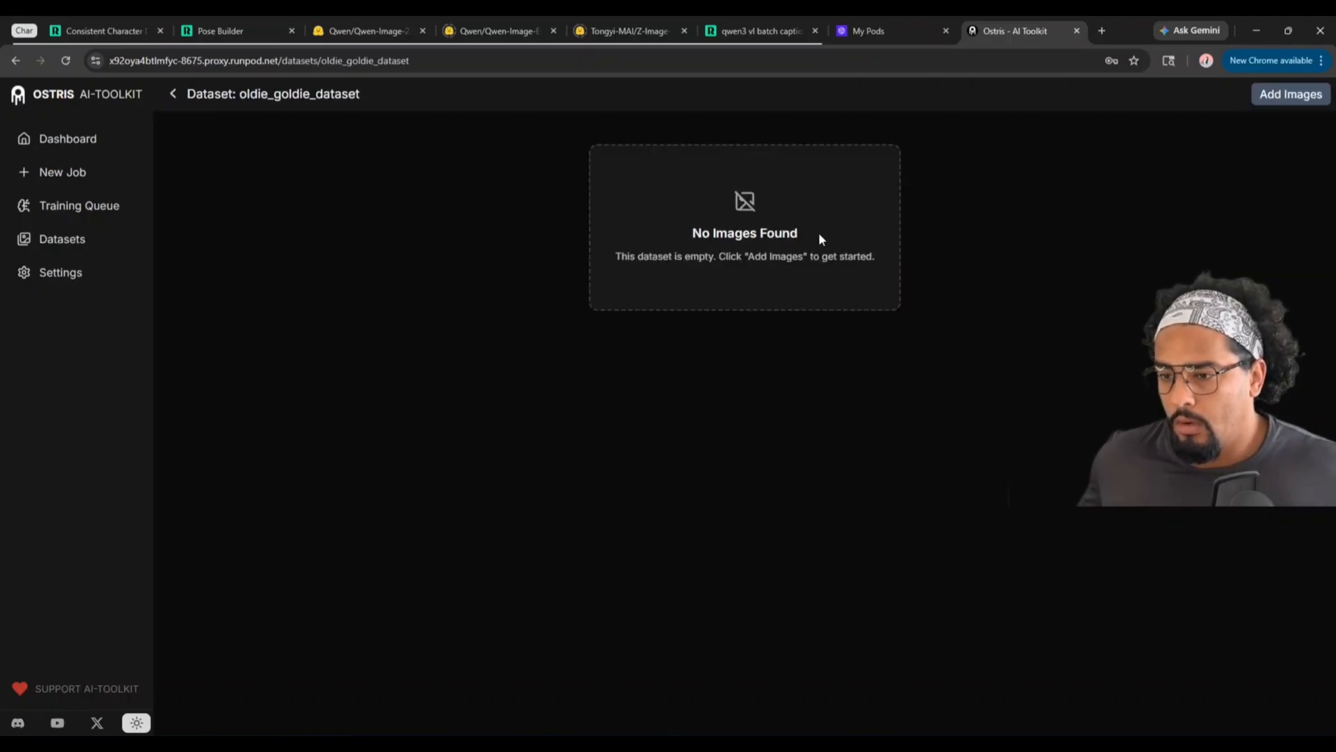
click(1292, 95)
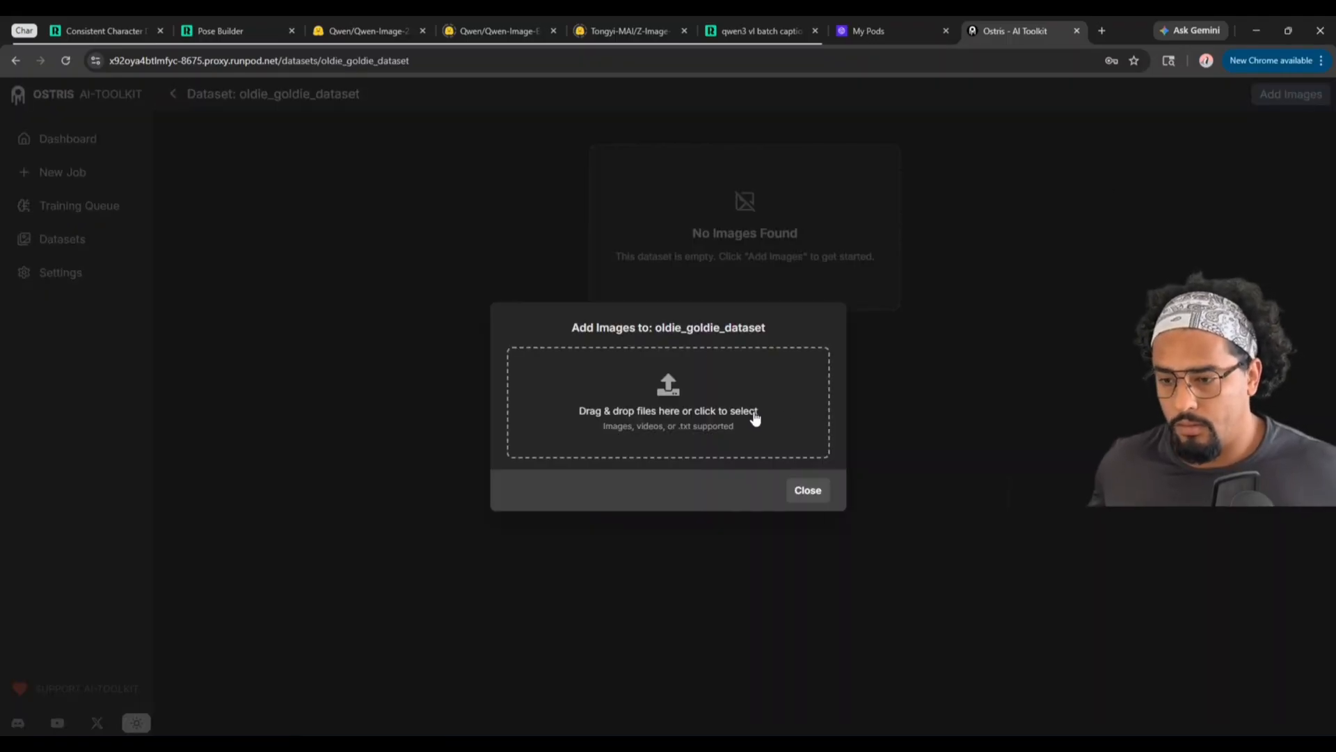
click(641, 390)
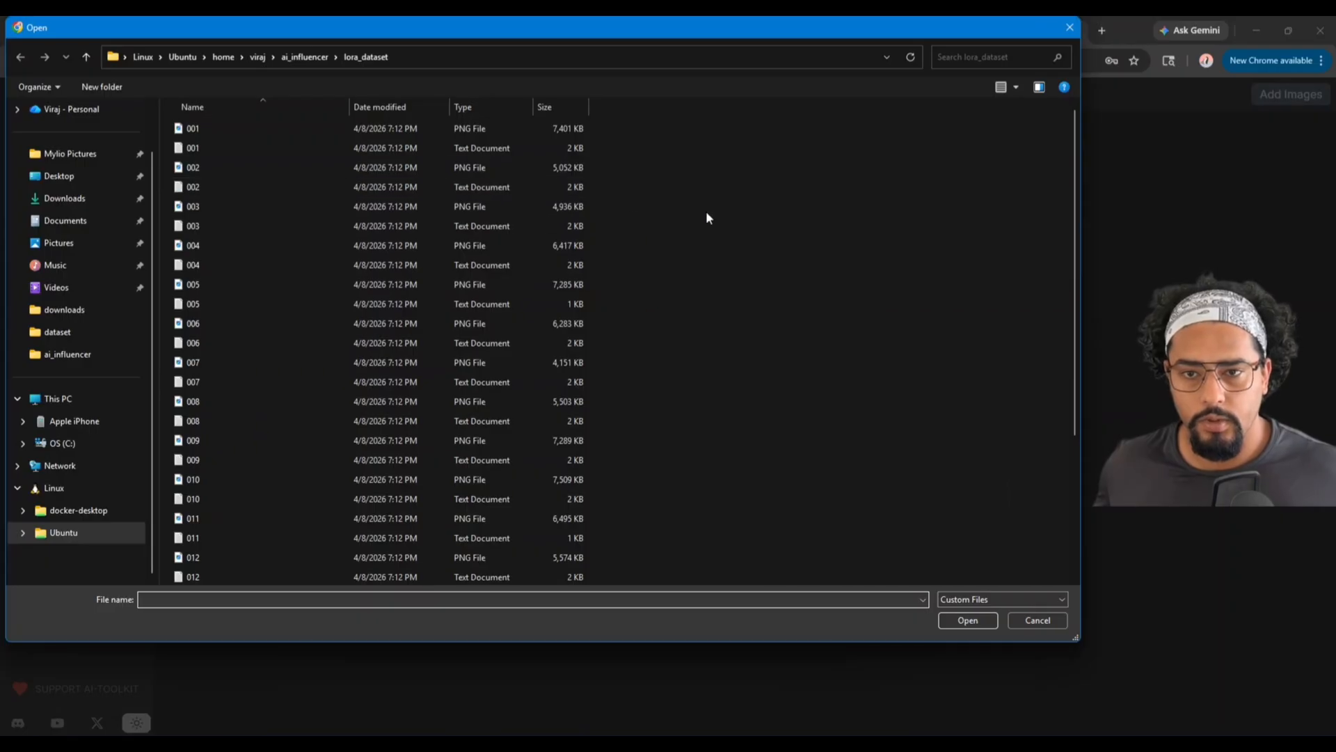
key(ctrl+a)
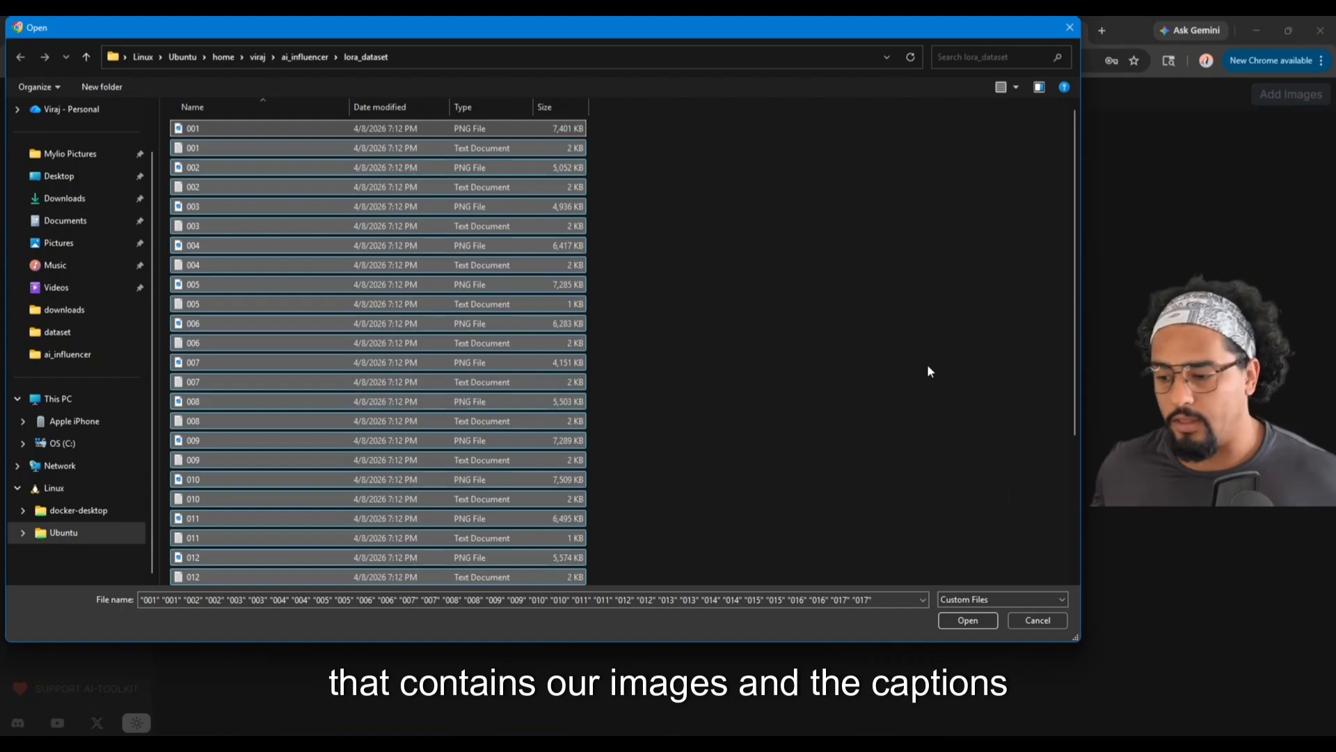
click(967, 620)
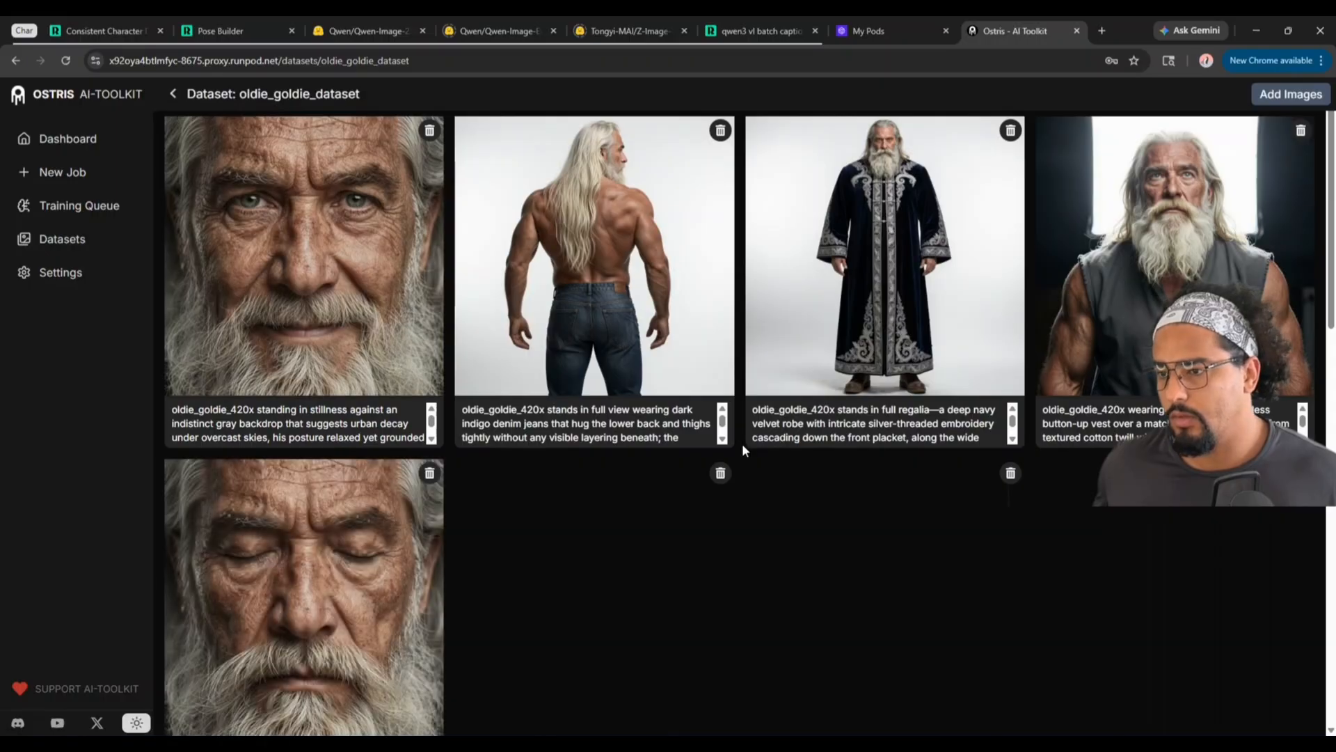
scroll(743, 449, down, 5)
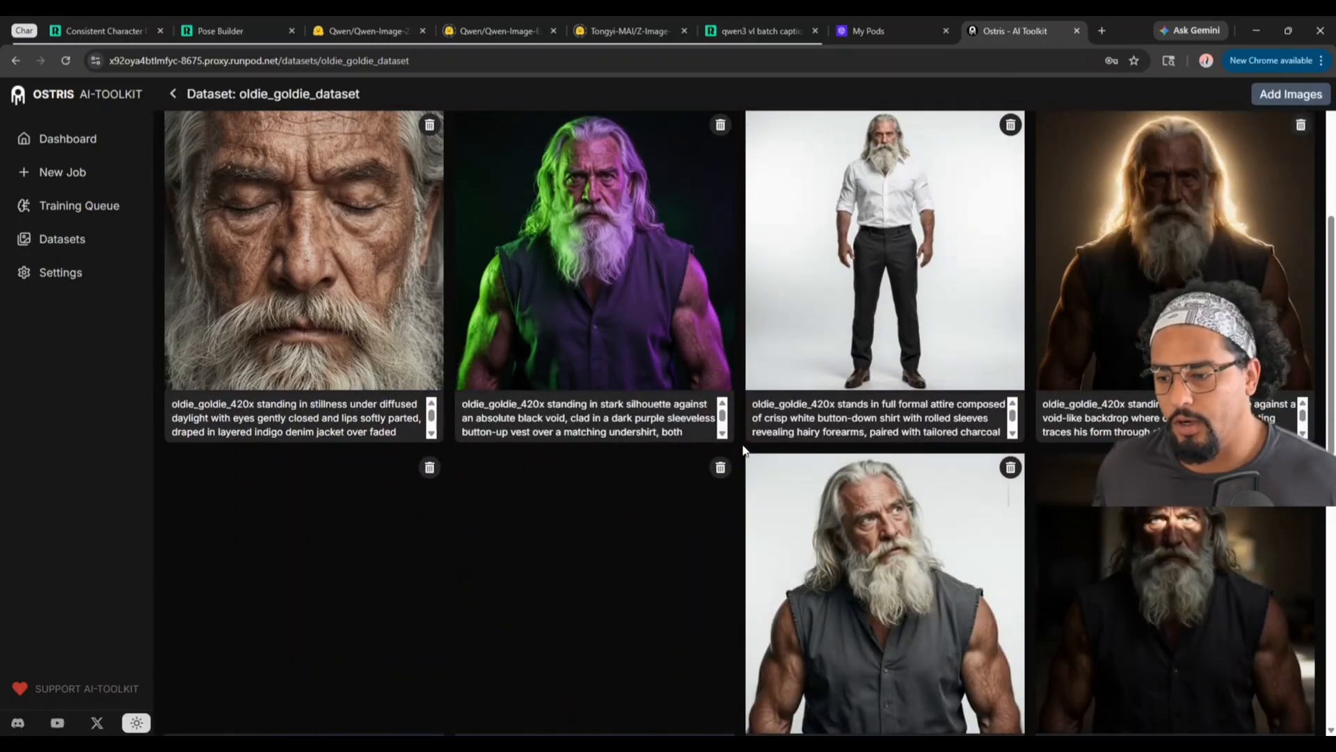
scroll(742, 449, down, 5)
scroll(741, 444, up, 10)
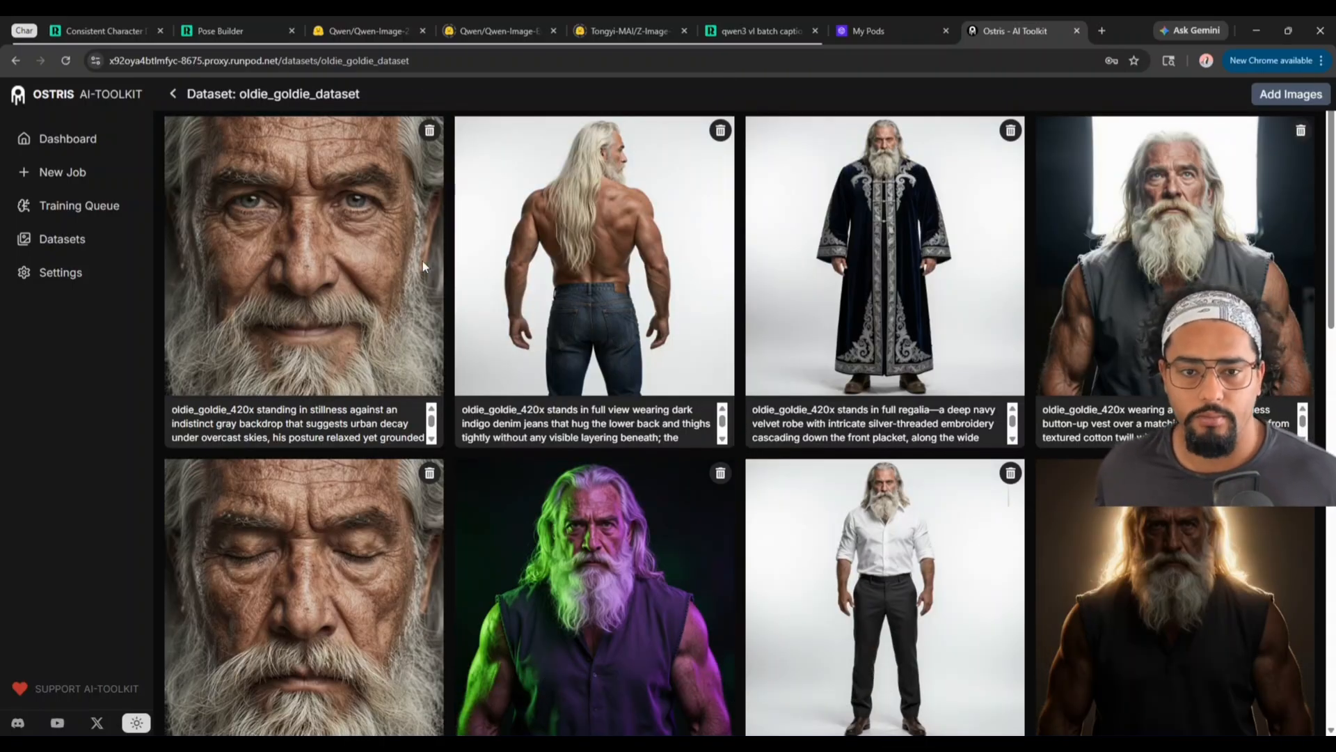
Step: Start a new training job named oldie_goldie_lora_job
click(63, 173)
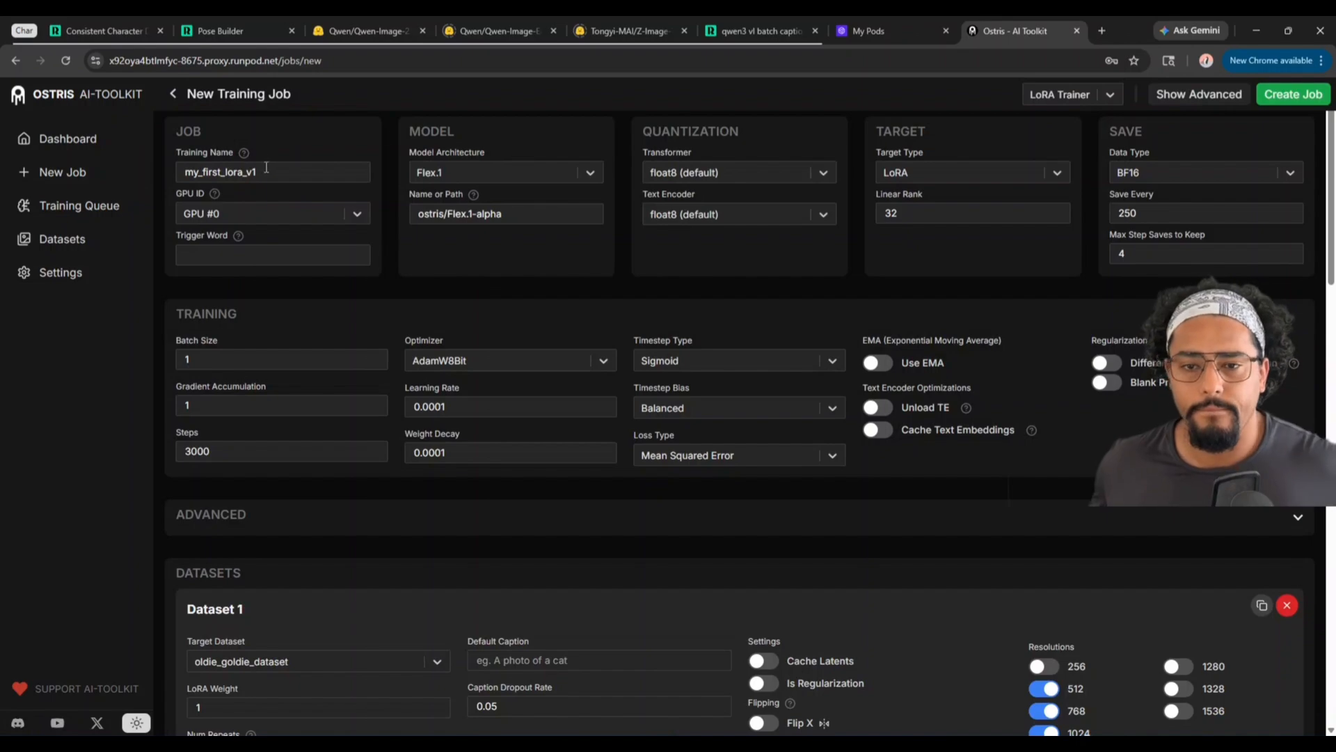
double_click(265, 168)
key(BackSpace)
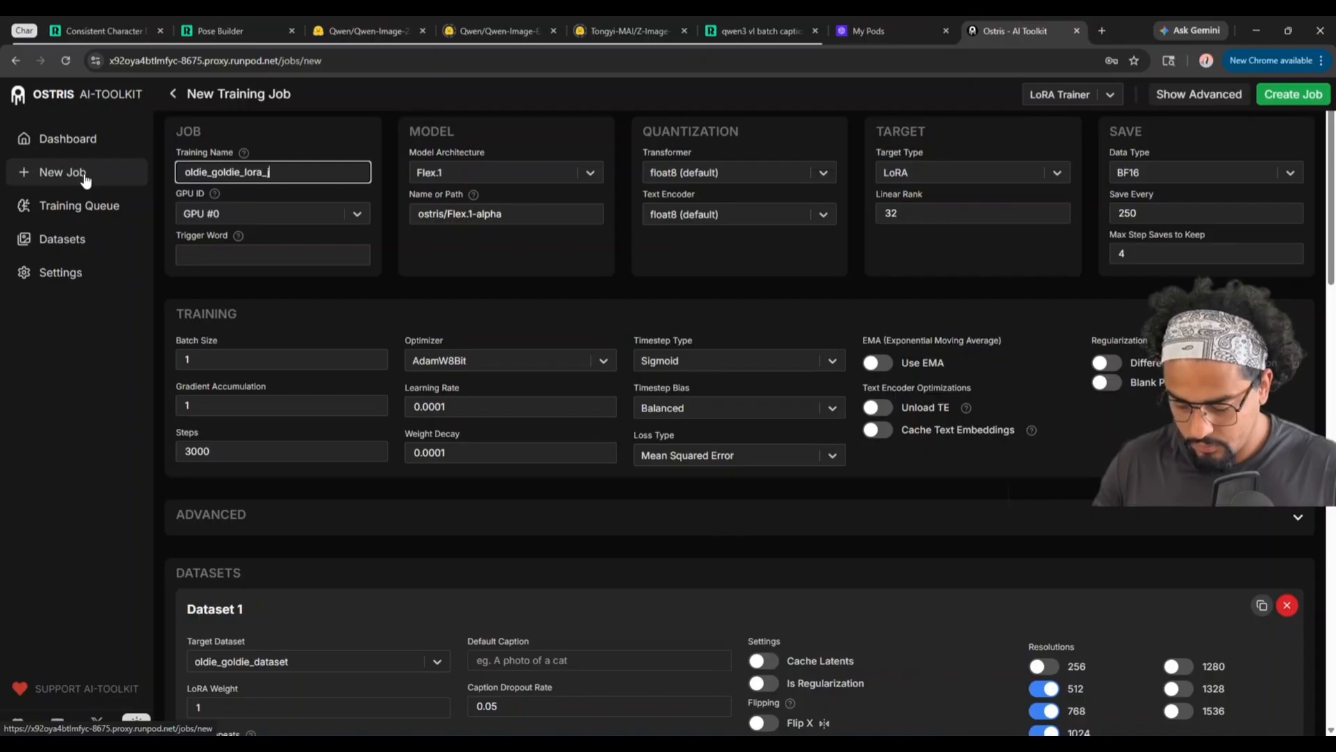
click(232, 252)
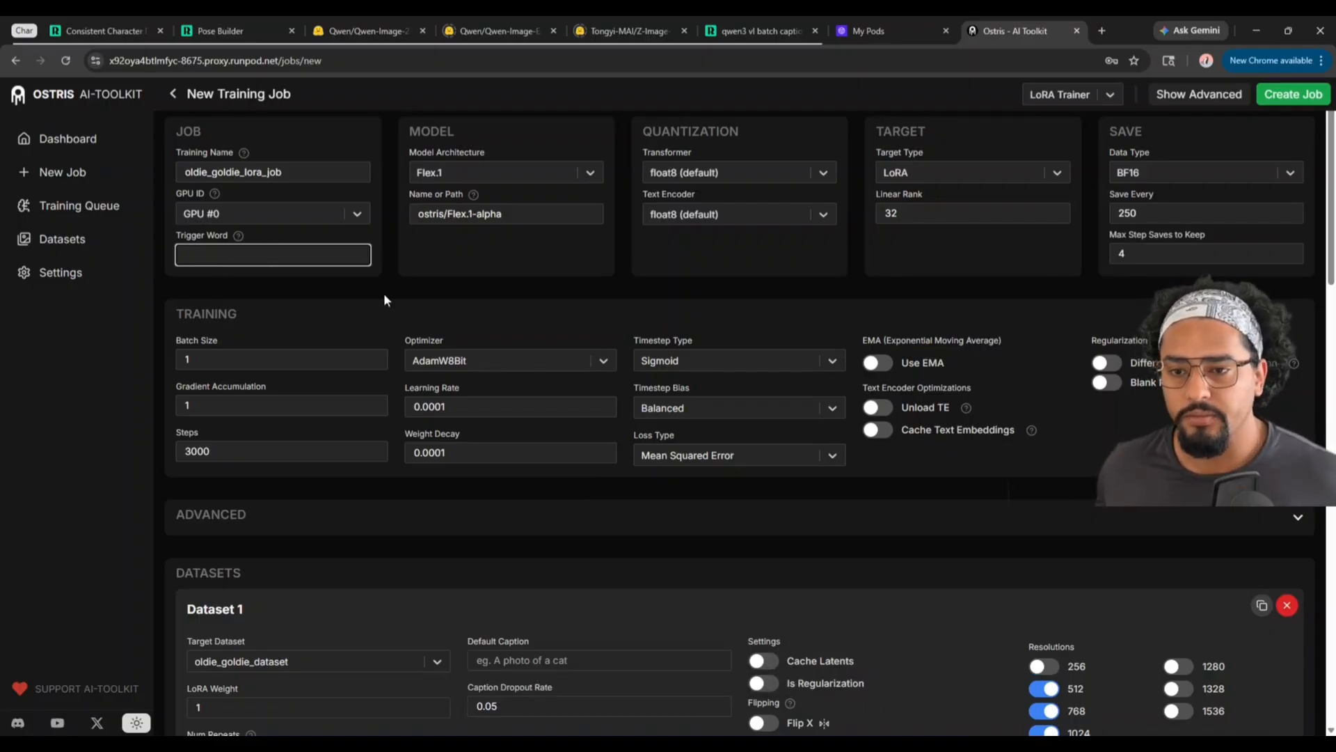
Step: Set the model architecture to Qwen-Image-2512 with Low VRAM enabled
click(590, 172)
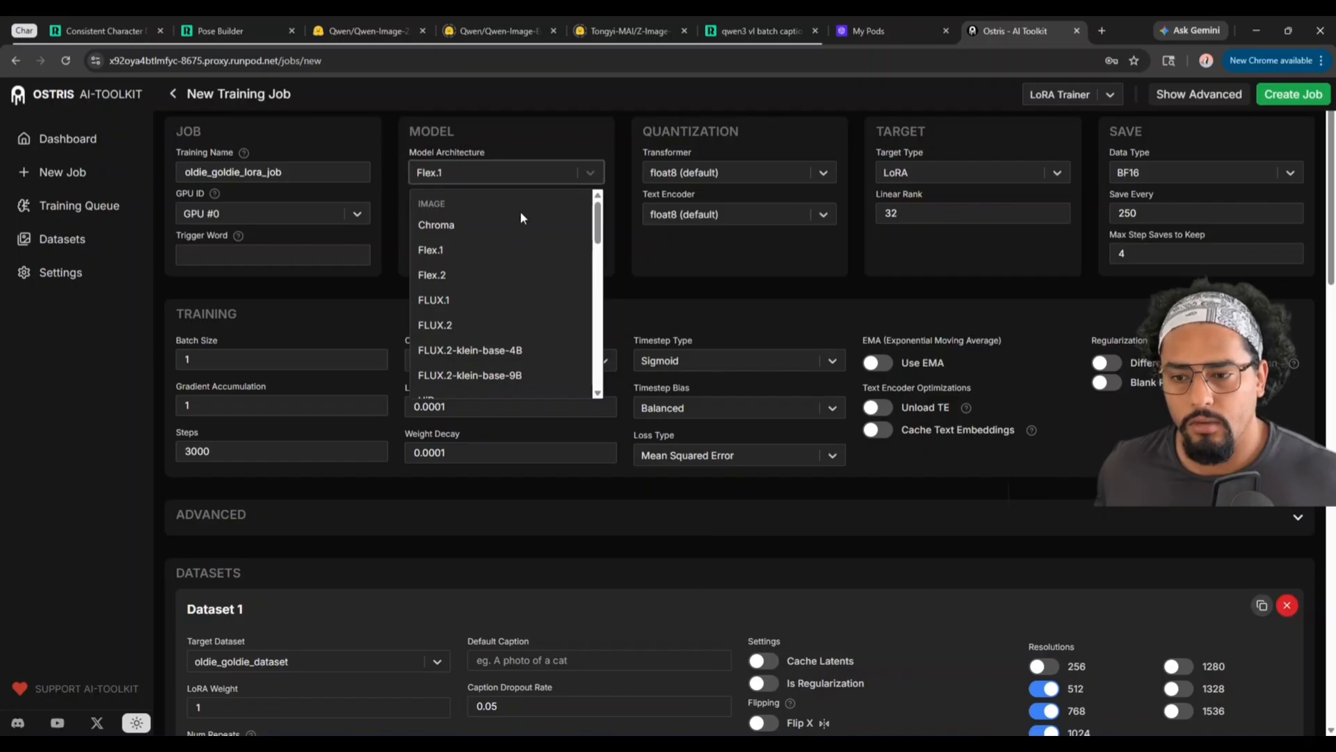
scroll(520, 216, down, 3)
scroll(524, 221, up, 2)
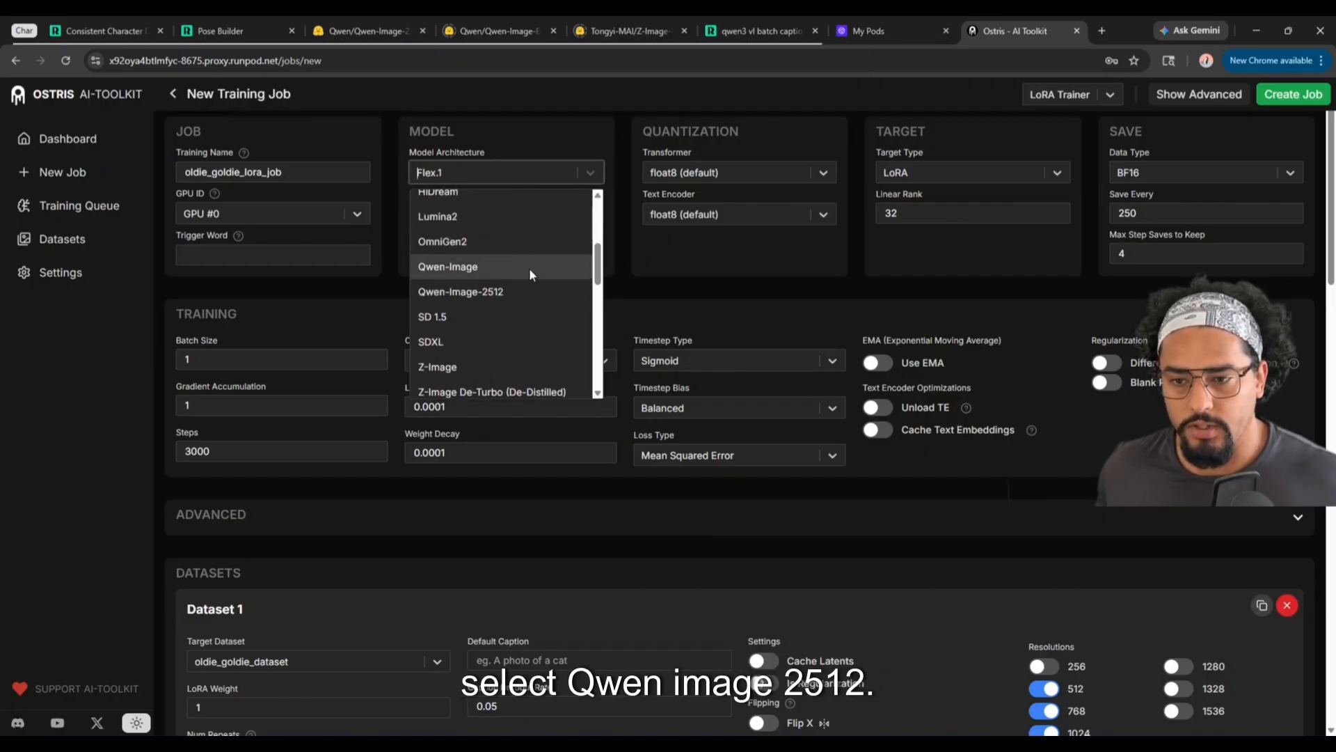
click(509, 295)
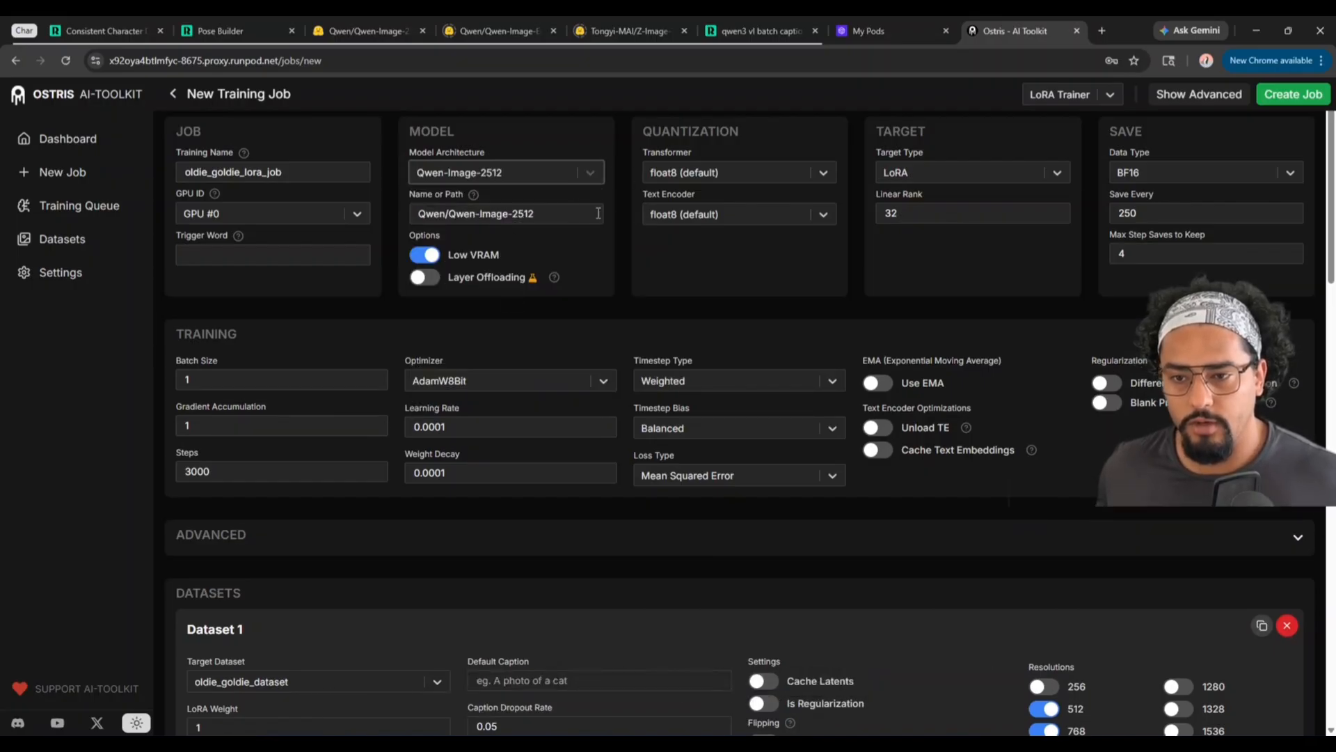
click(426, 256)
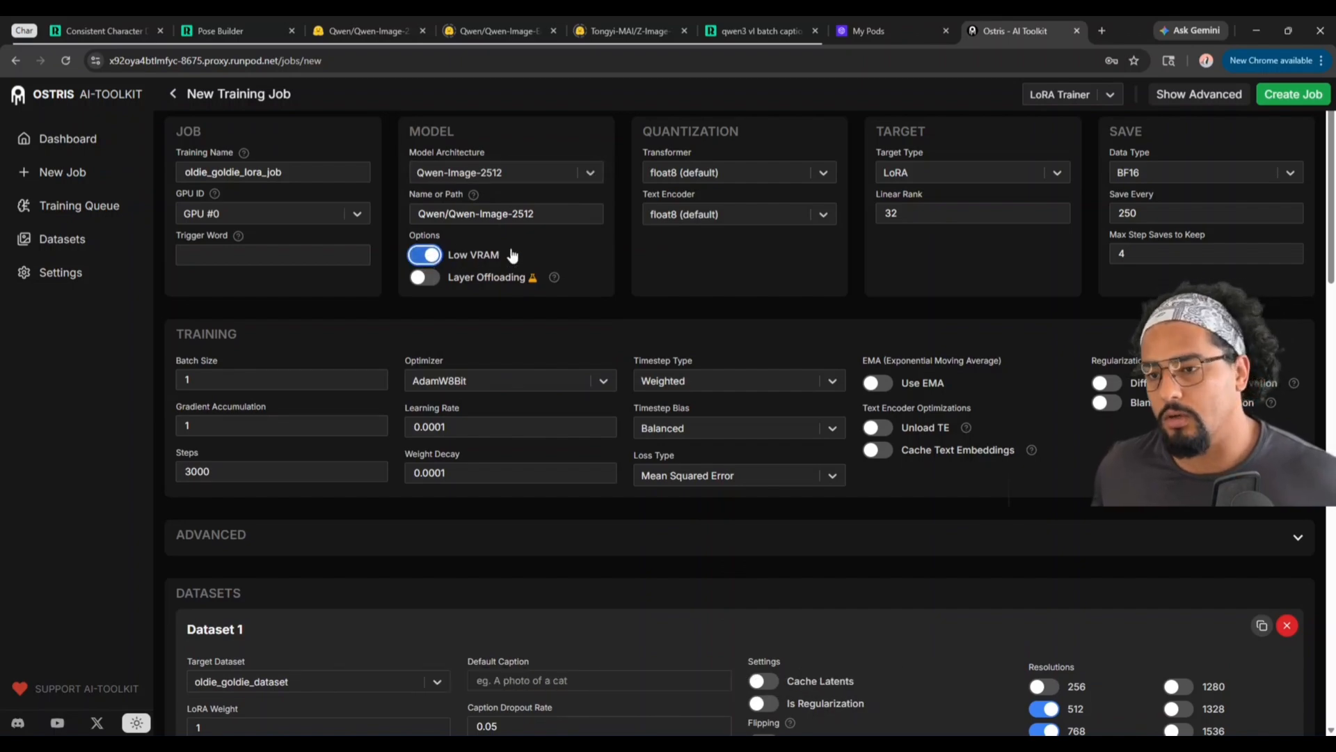
click(774, 173)
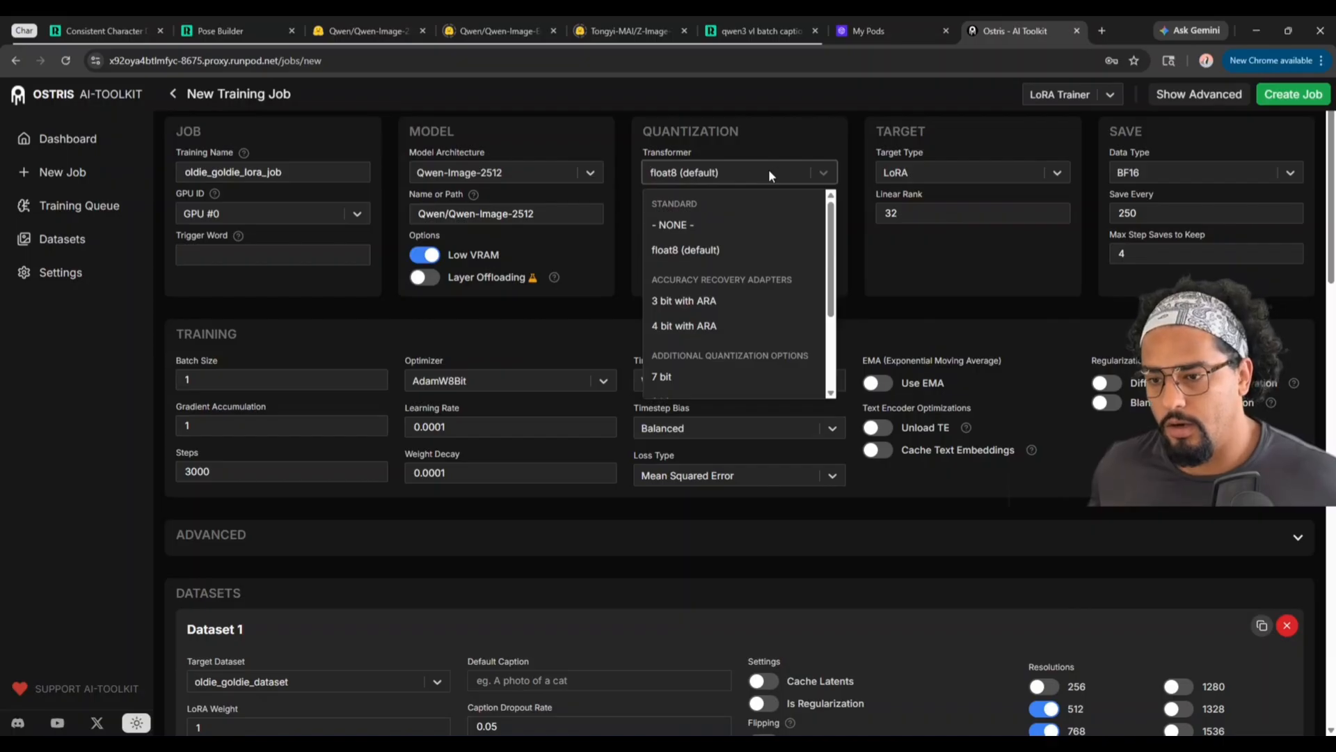
scroll(753, 257, down, 1)
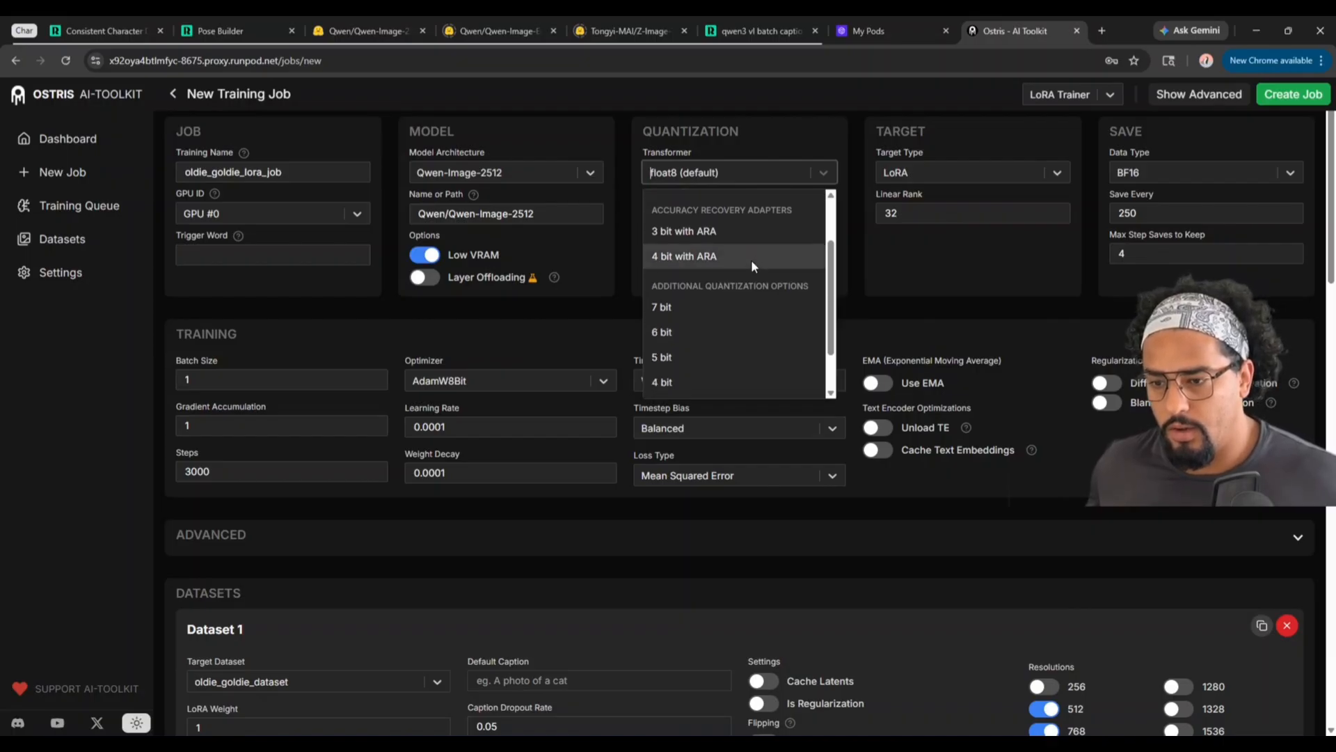
Step: Set transformer quantization to 6 bit and Linear Rank to 62
scroll(756, 271, down, 1)
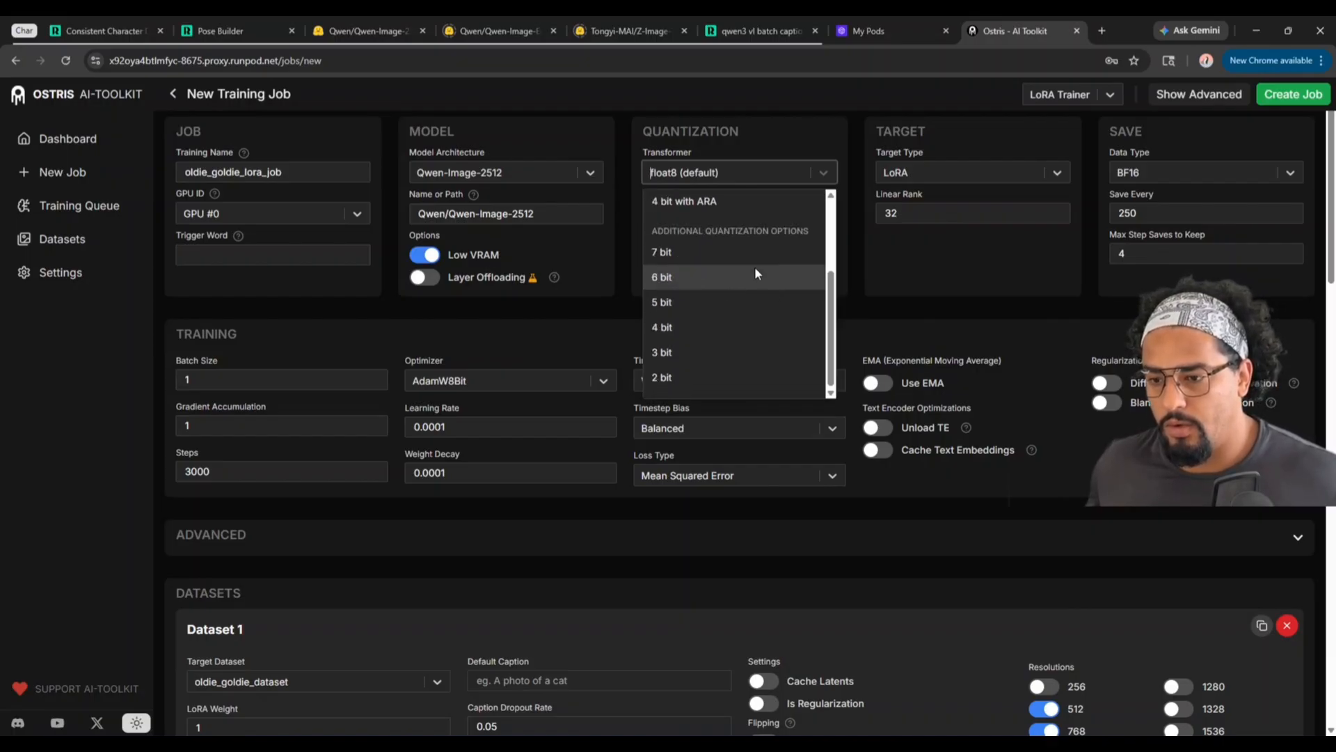
click(699, 278)
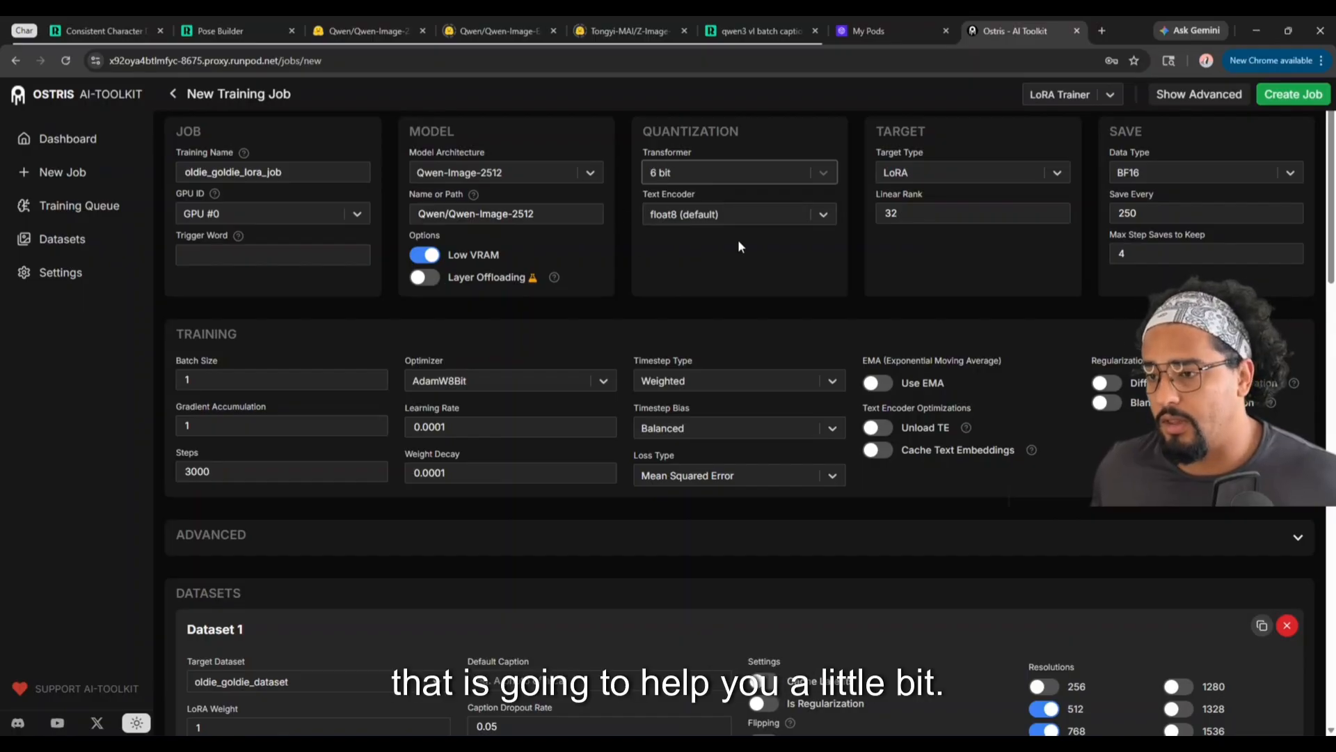
click(916, 213)
key(BackSpace)
key(BackSpace)
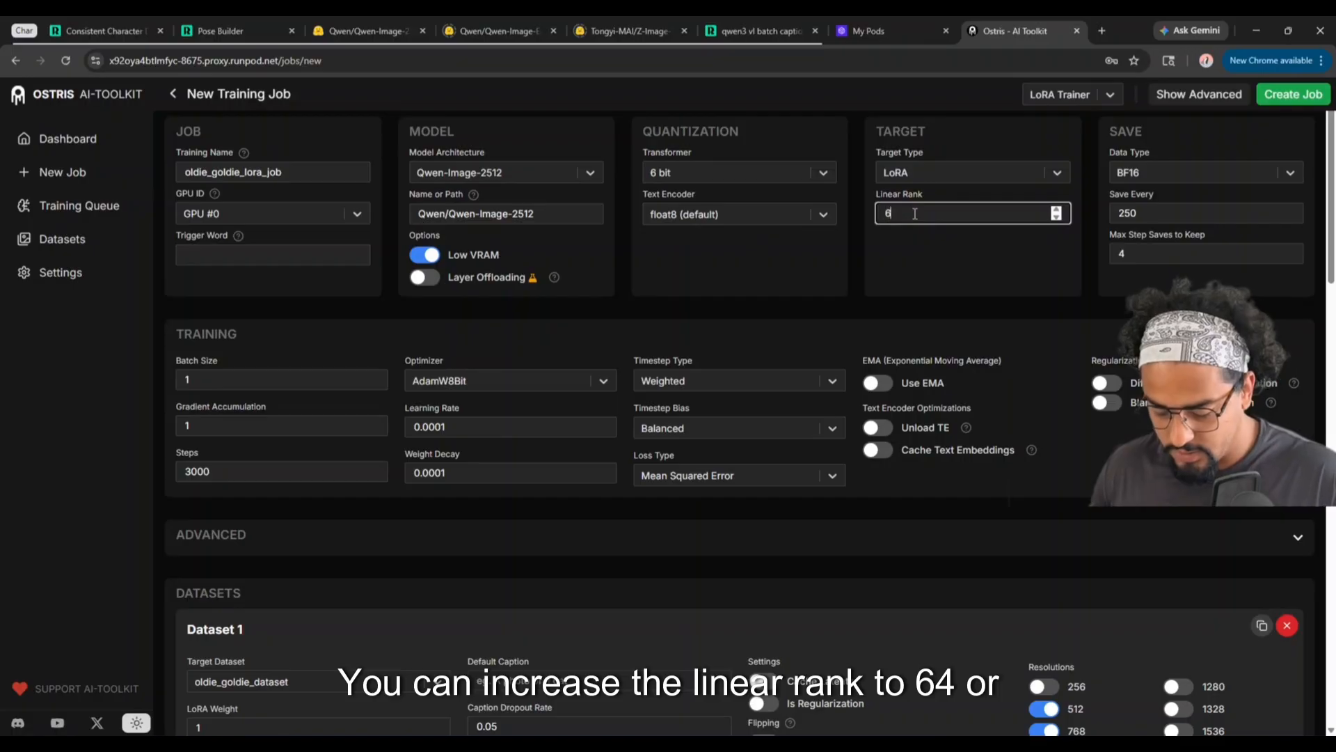
text(62)
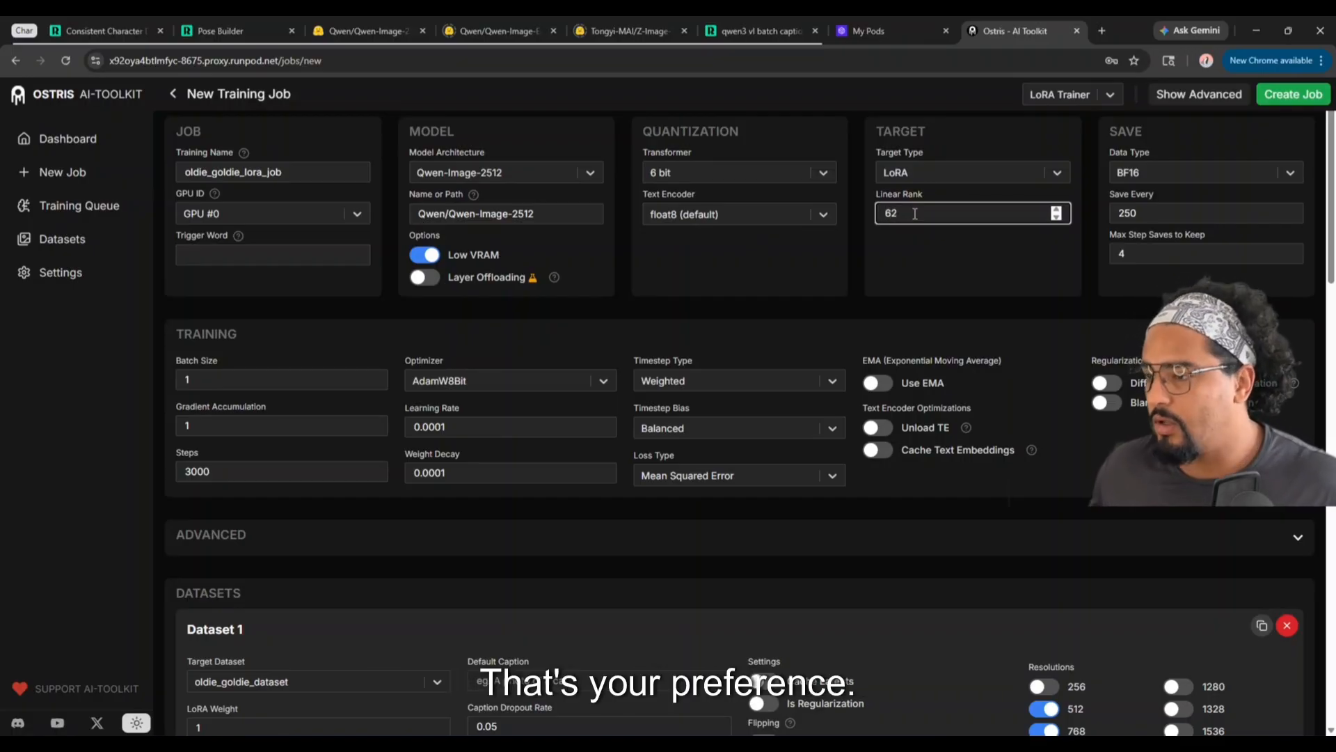
Step: Keep BF16 as the save data type and set Max Step Saves to Keep to 6
click(1181, 174)
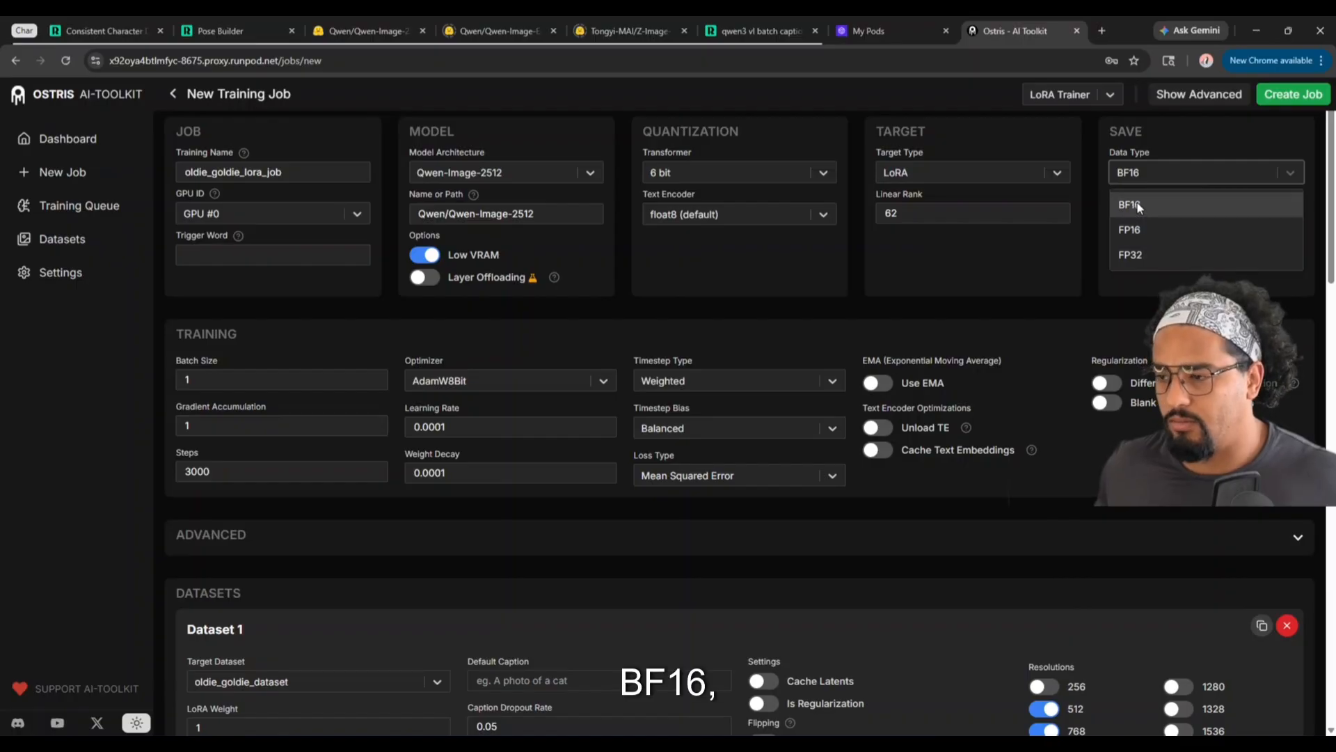
click(1109, 187)
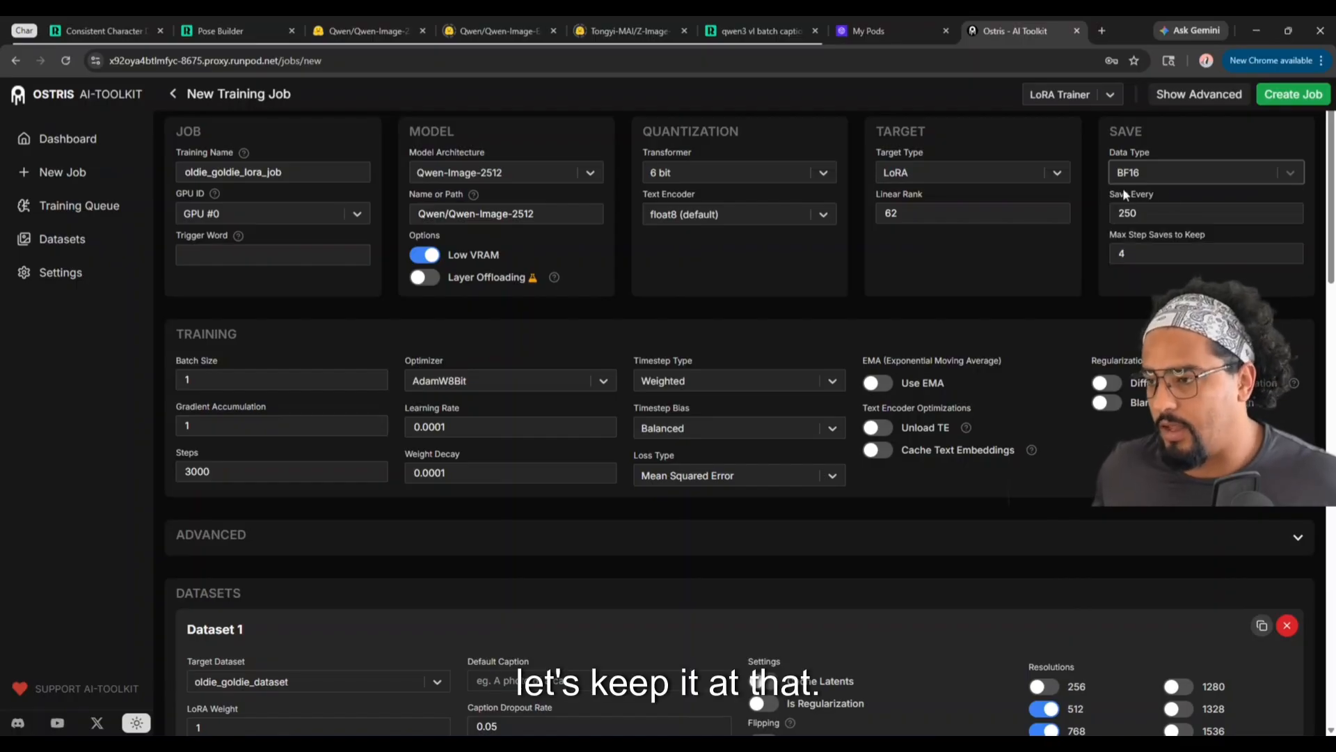
click(1141, 252)
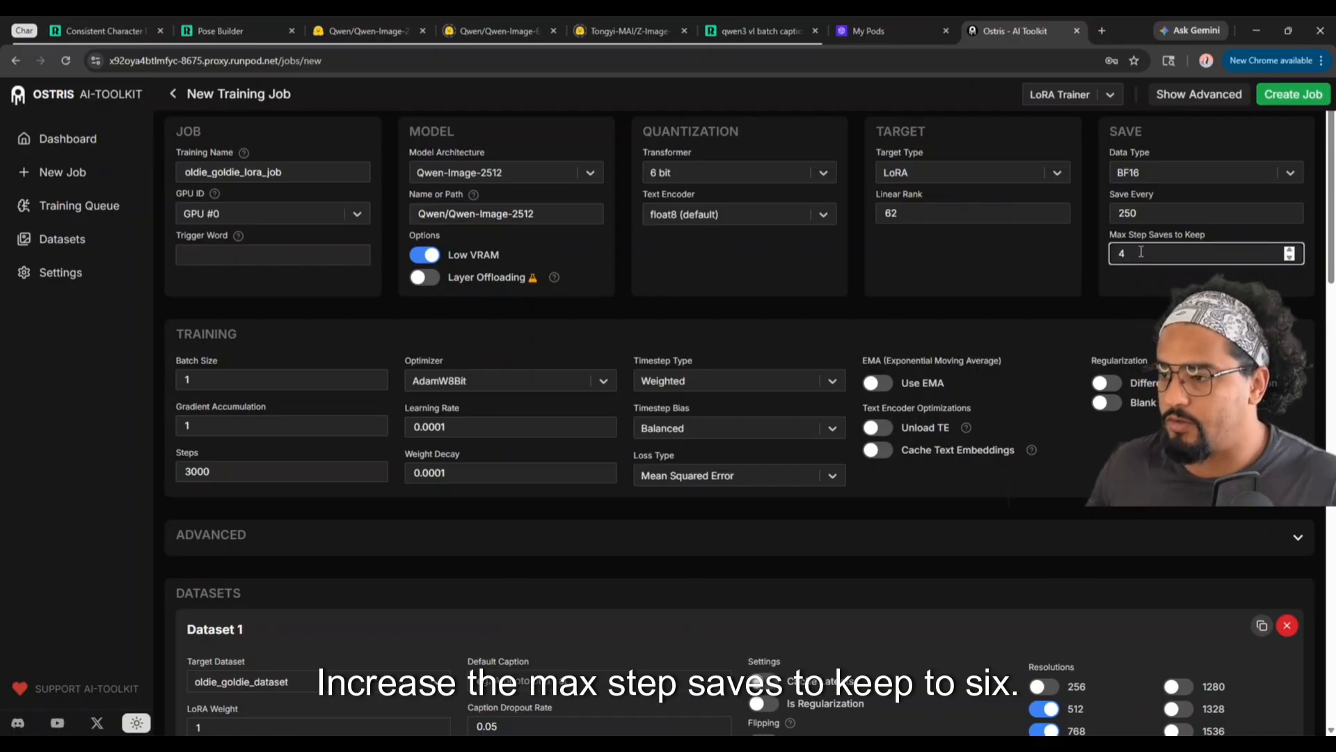
key(BackSpace)
text(6)
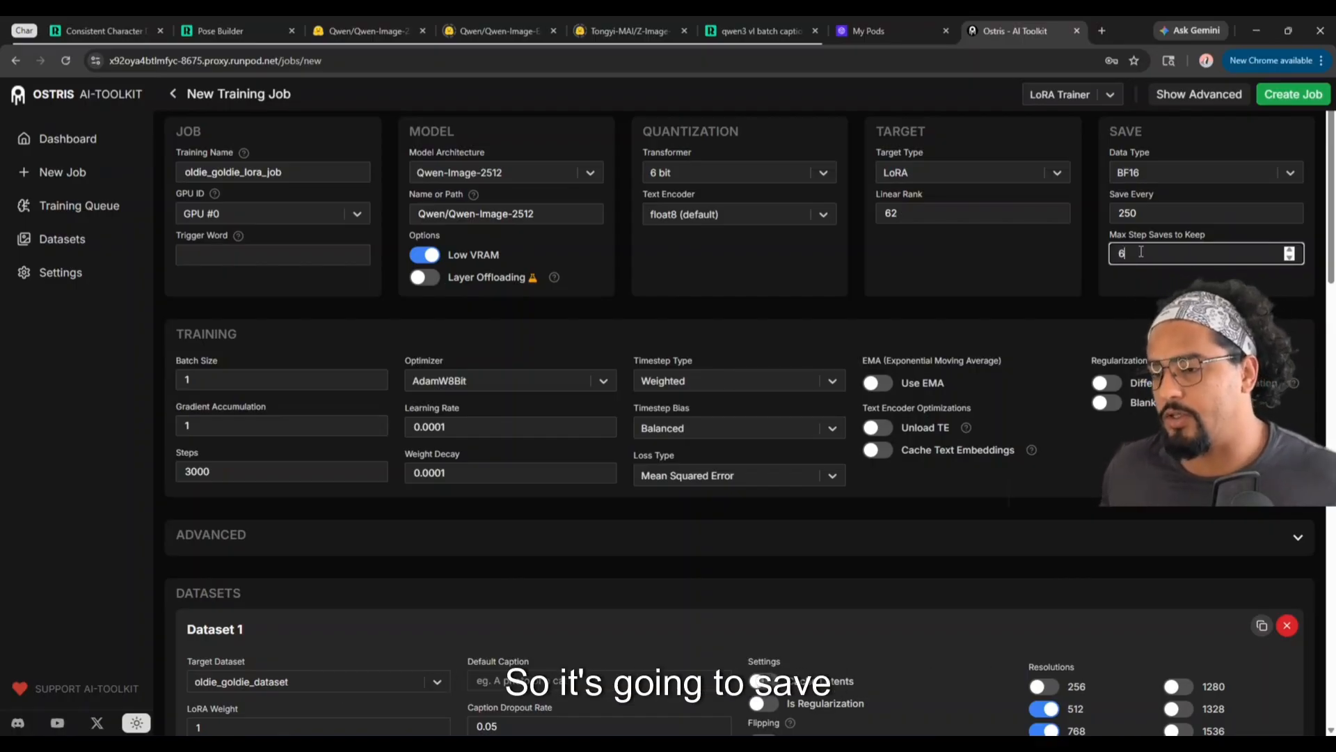
Step: Change the learning rate to 0.0002 and set Timestep Type to Sigmoid
click(855, 304)
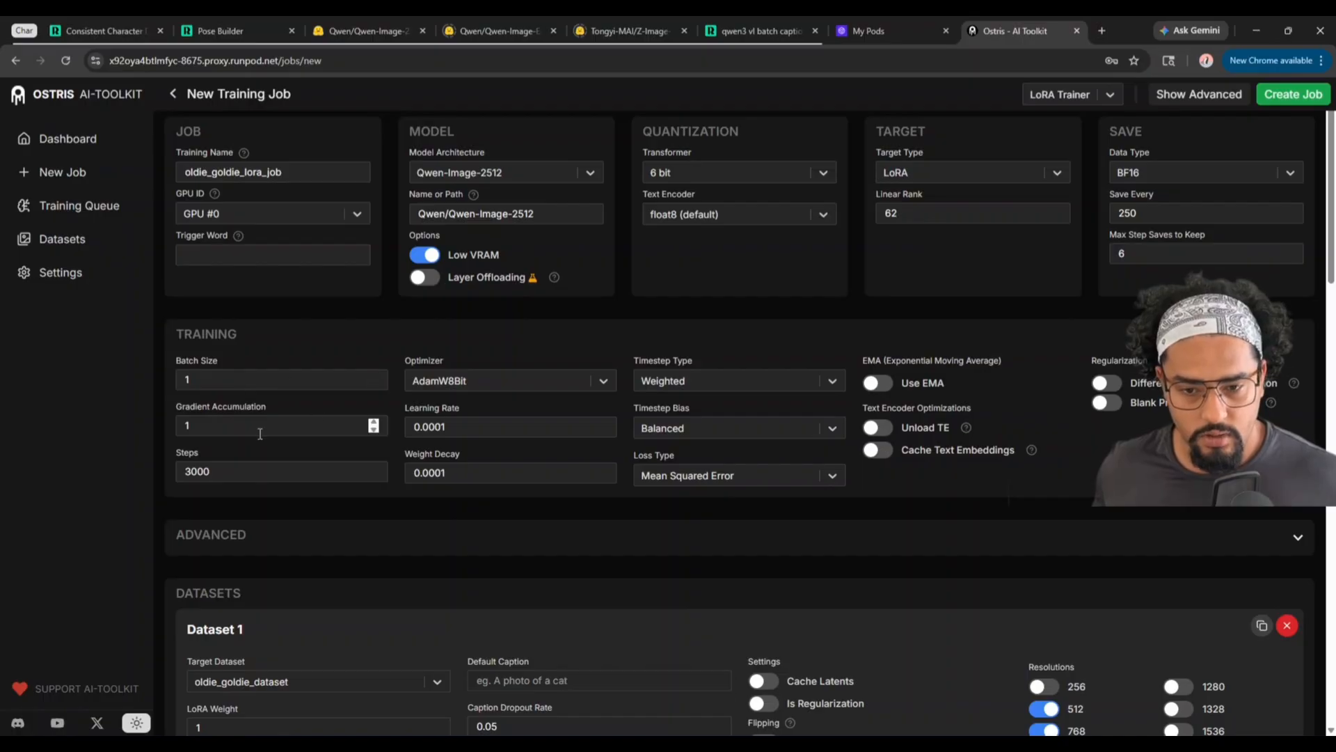
click(457, 428)
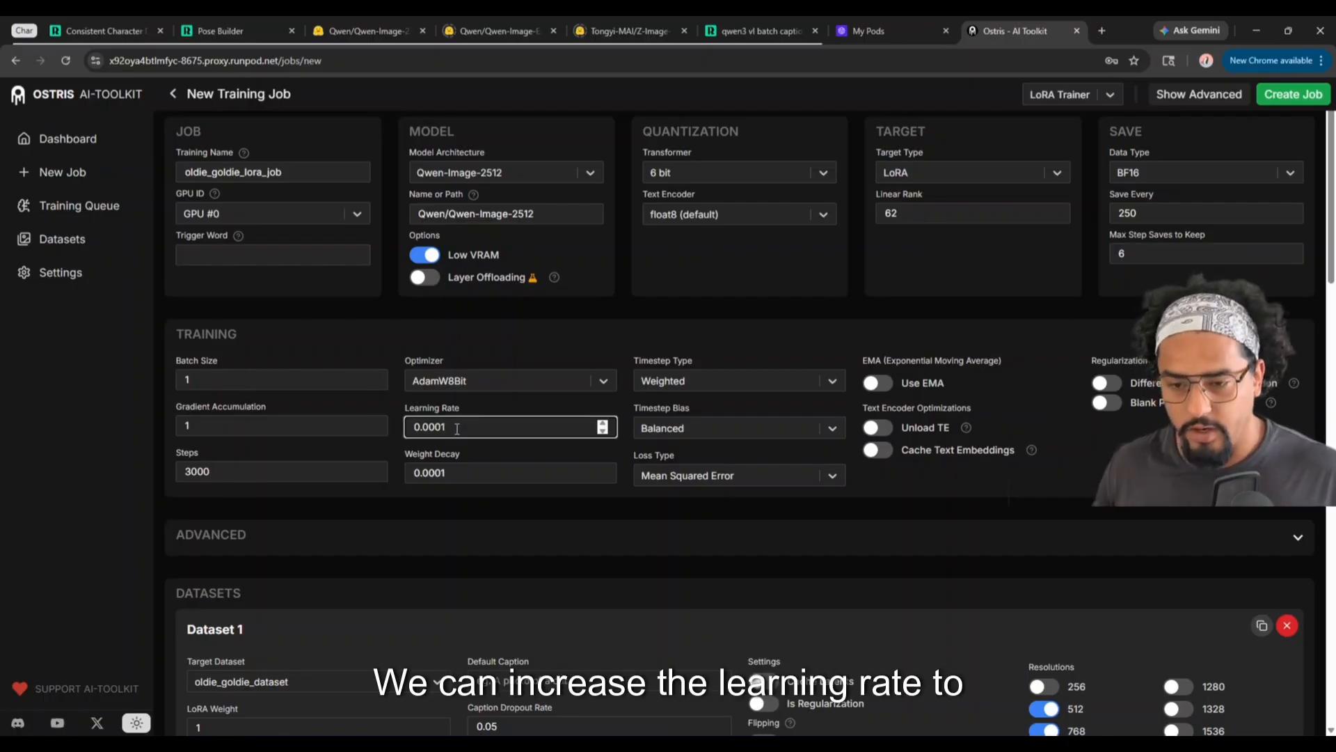
key(BackSpace)
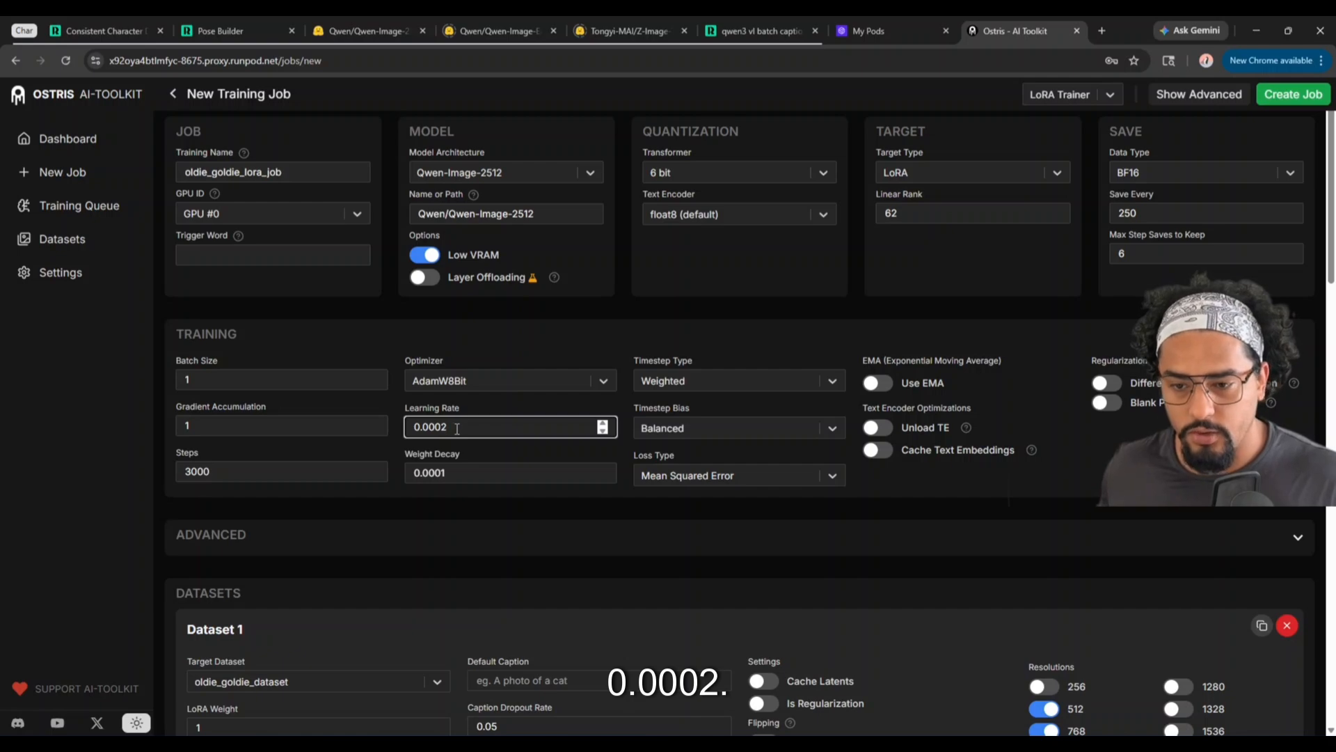
click(756, 376)
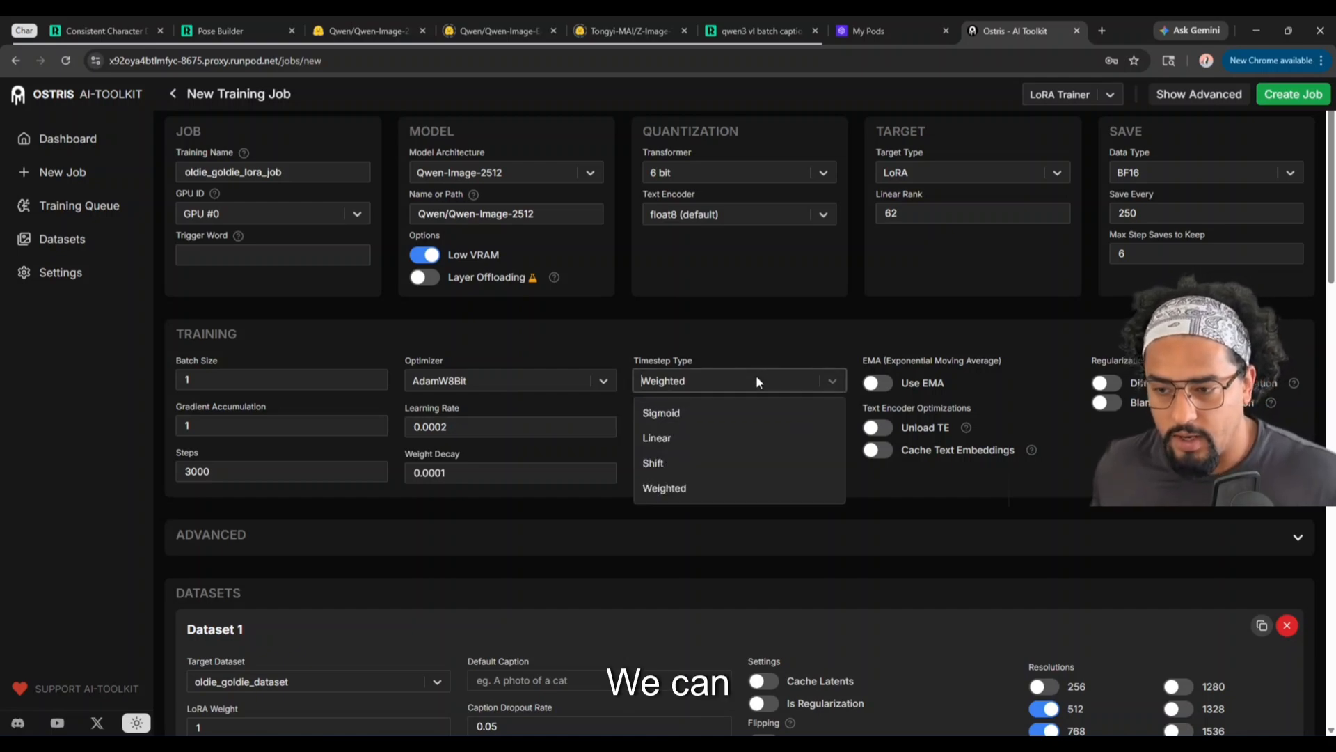
click(677, 412)
click(670, 494)
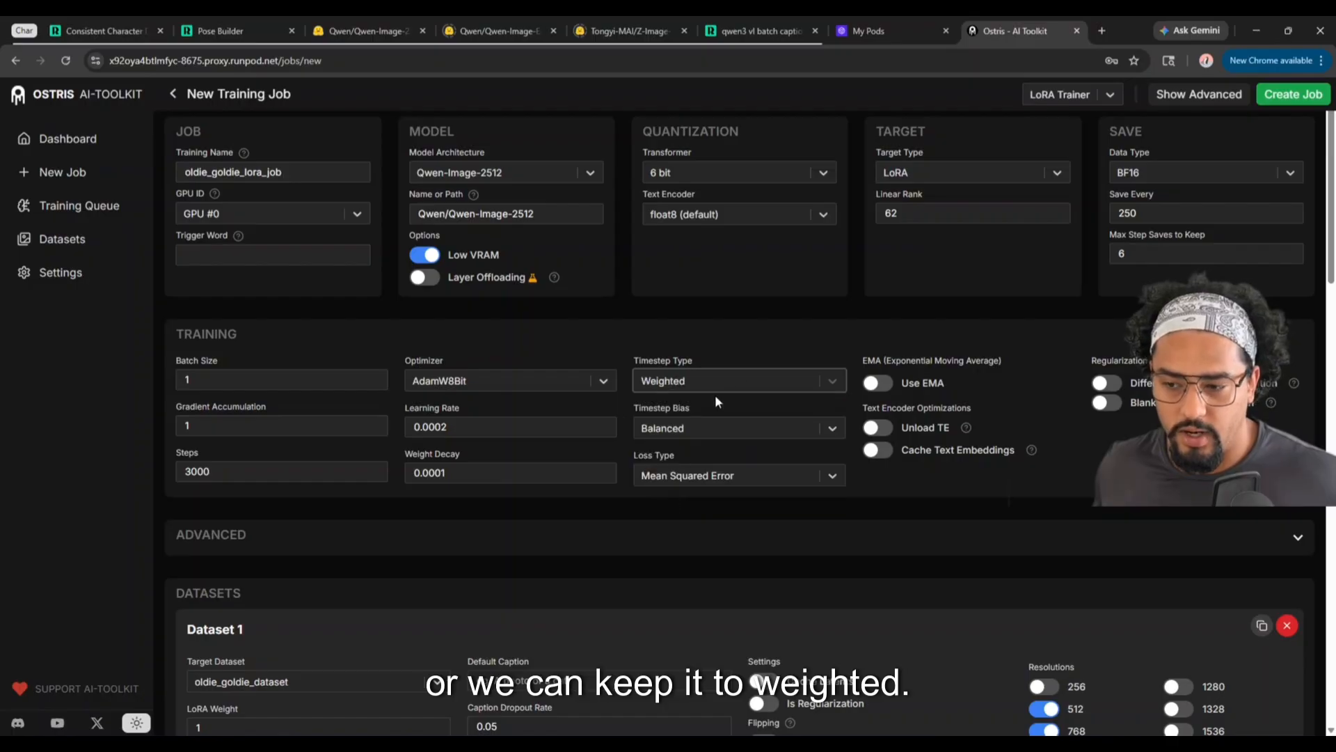
click(782, 374)
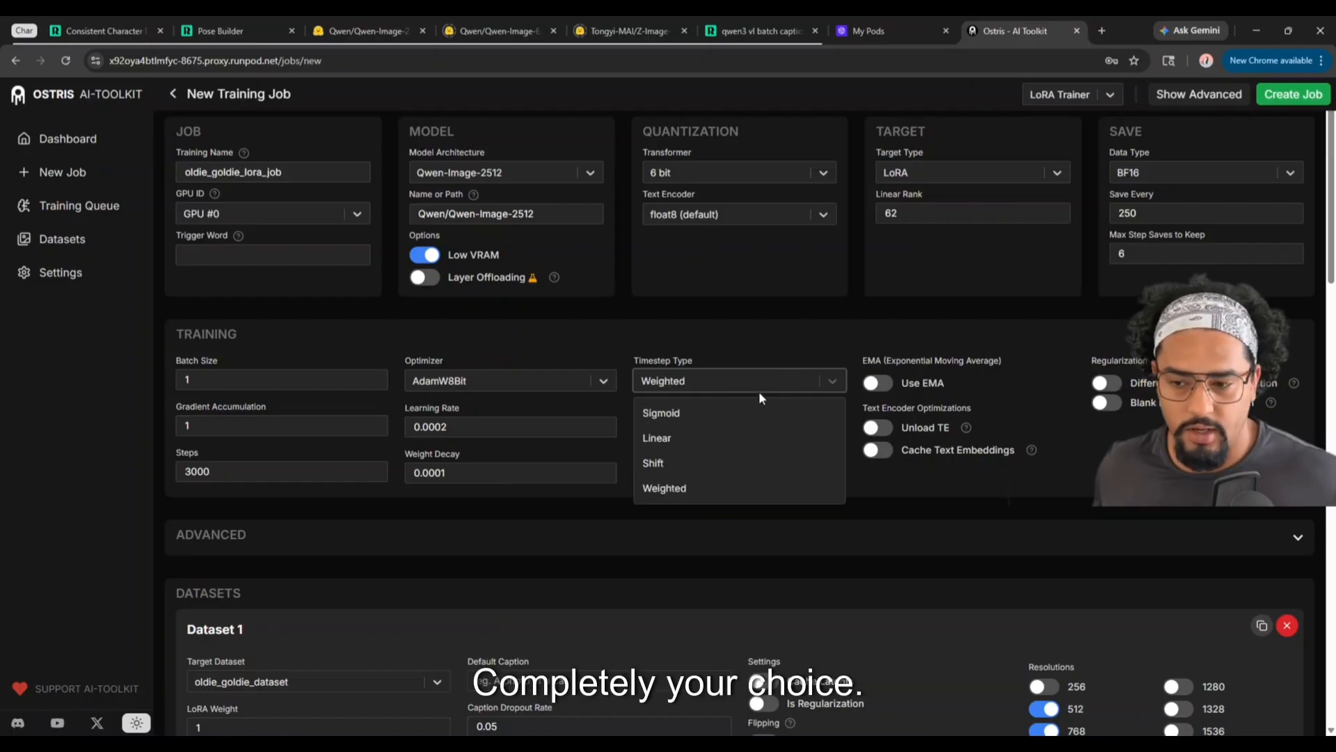
click(712, 412)
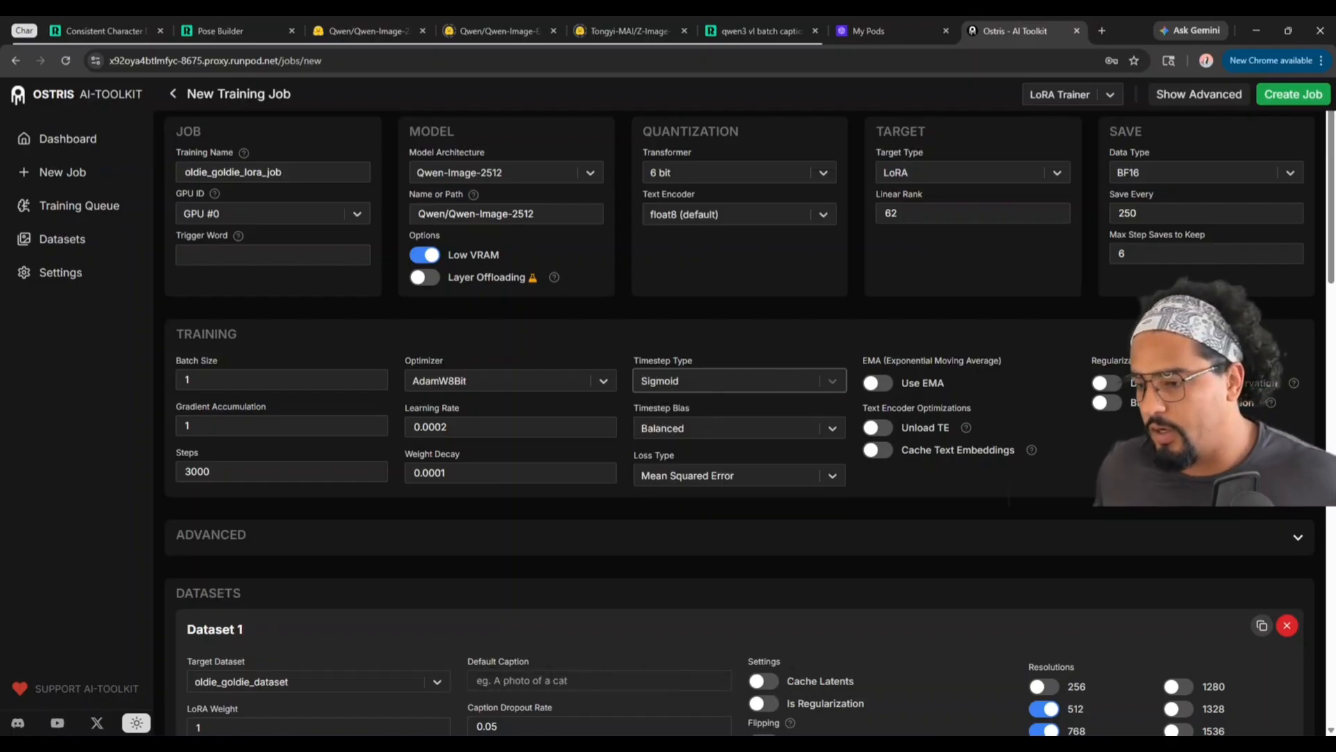
Step: Enable Cache Text Embeddings and review its help explanation
click(879, 450)
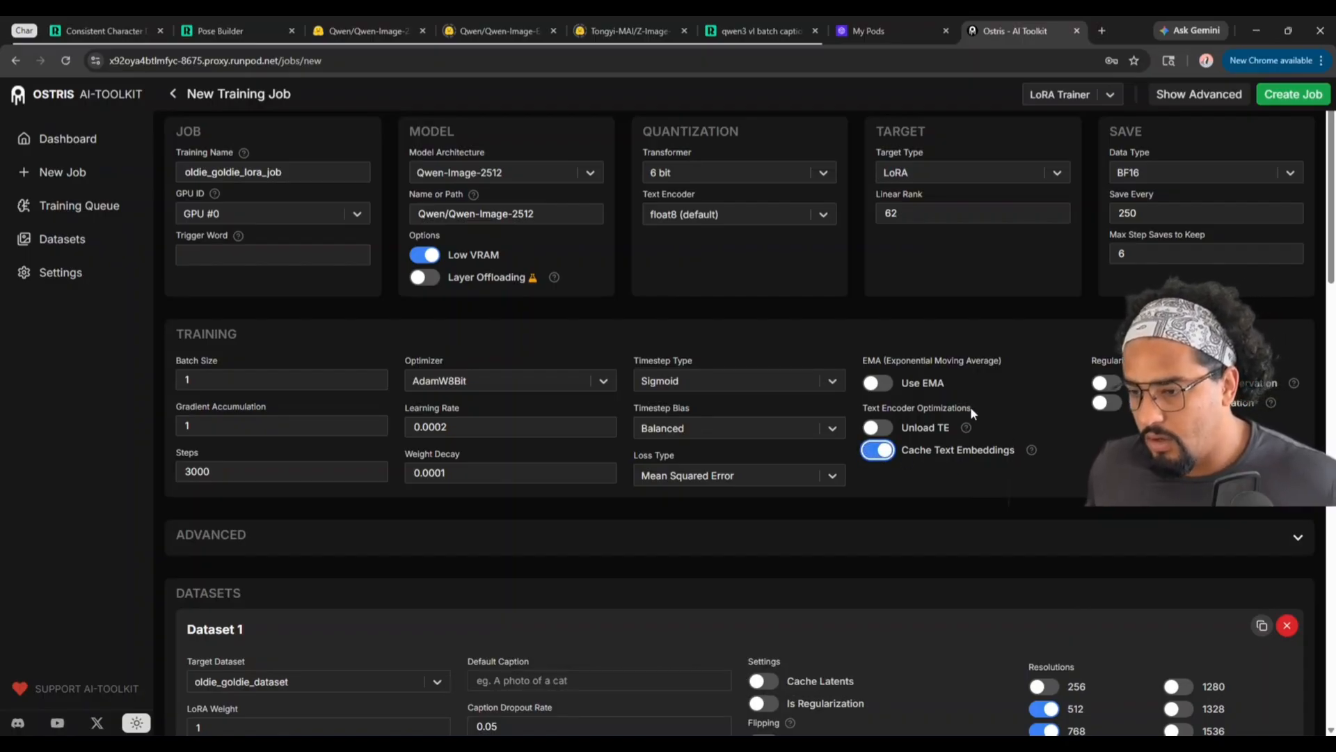
click(1031, 450)
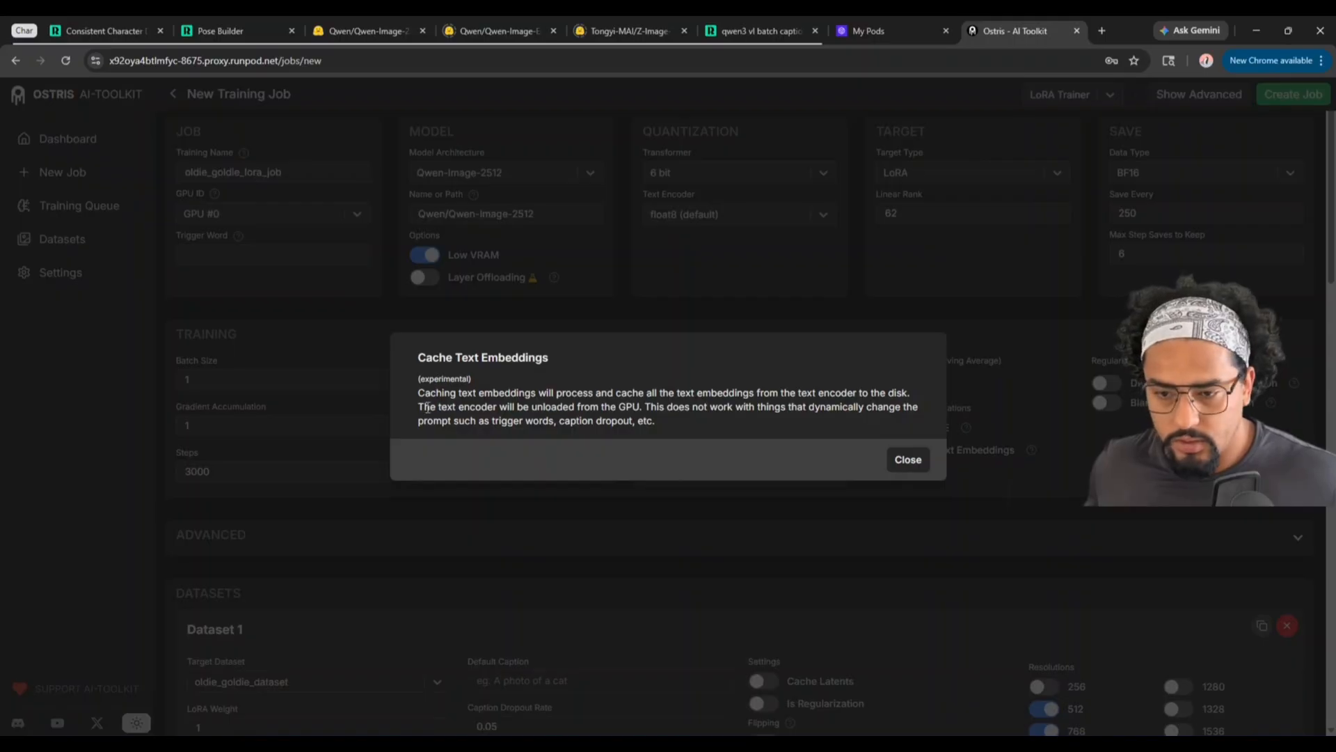
drag(411, 394, 678, 423)
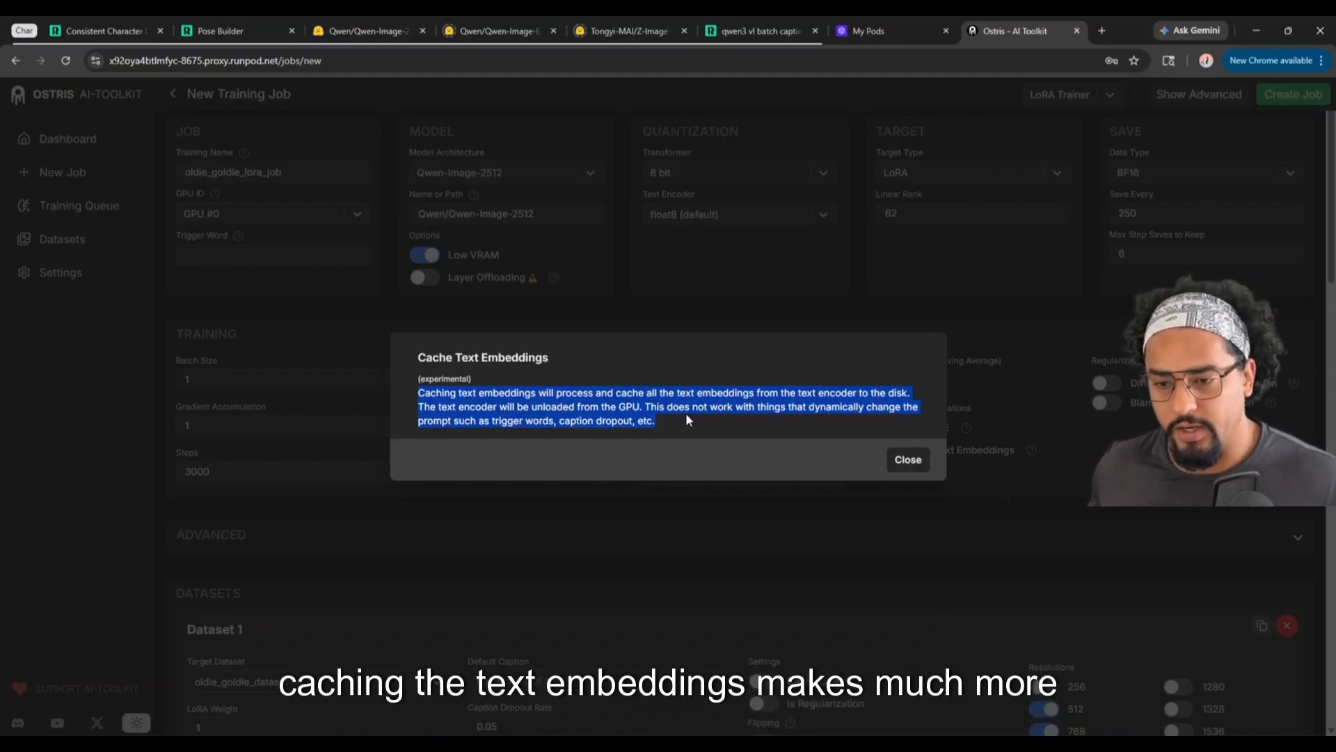
click(909, 460)
scroll(999, 410, down, 3)
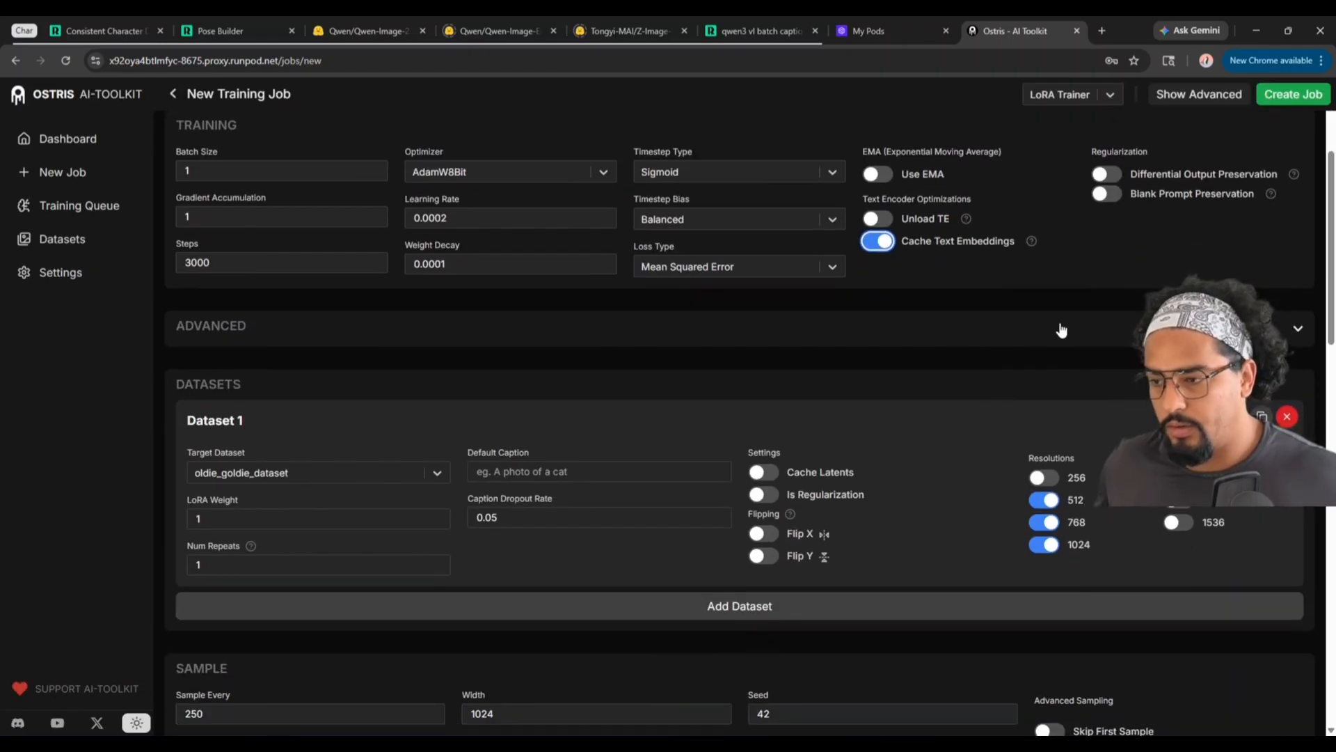
Step: Turn on Differential Guidance in the advanced options and review its explanation
click(1061, 330)
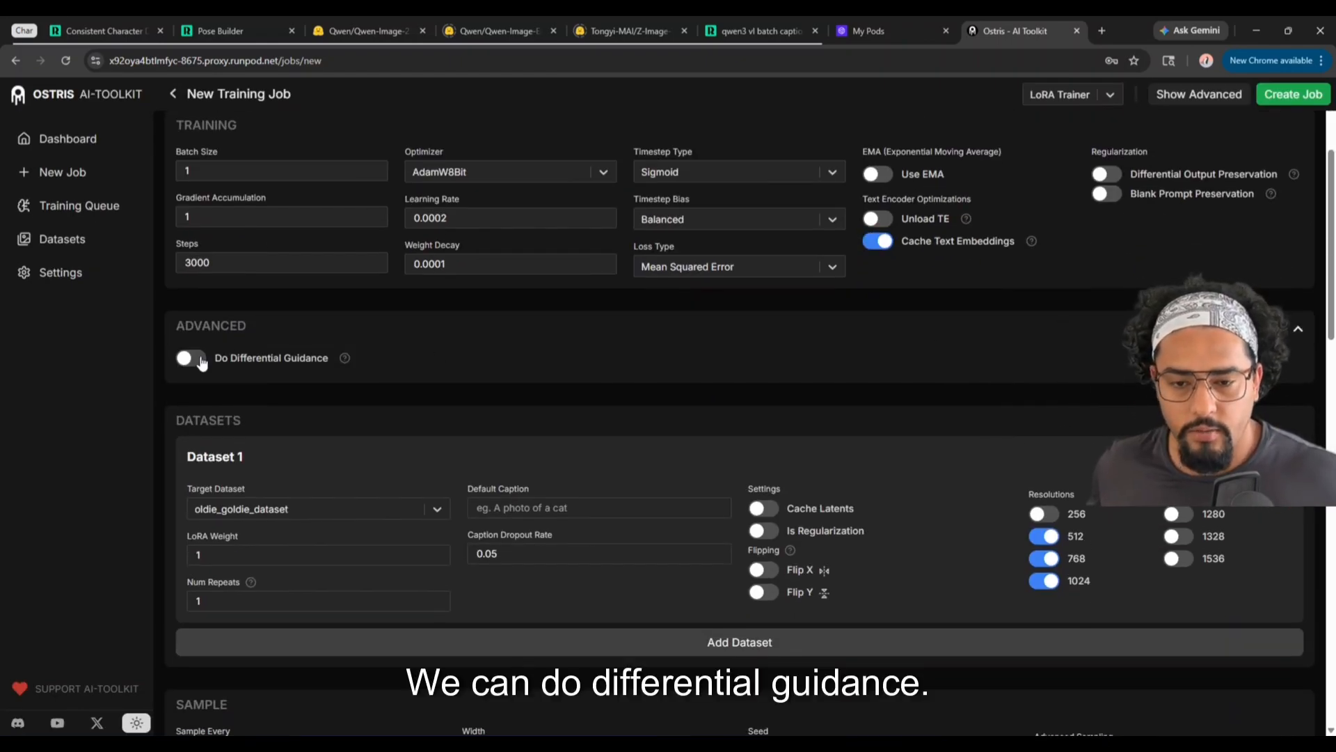
click(197, 359)
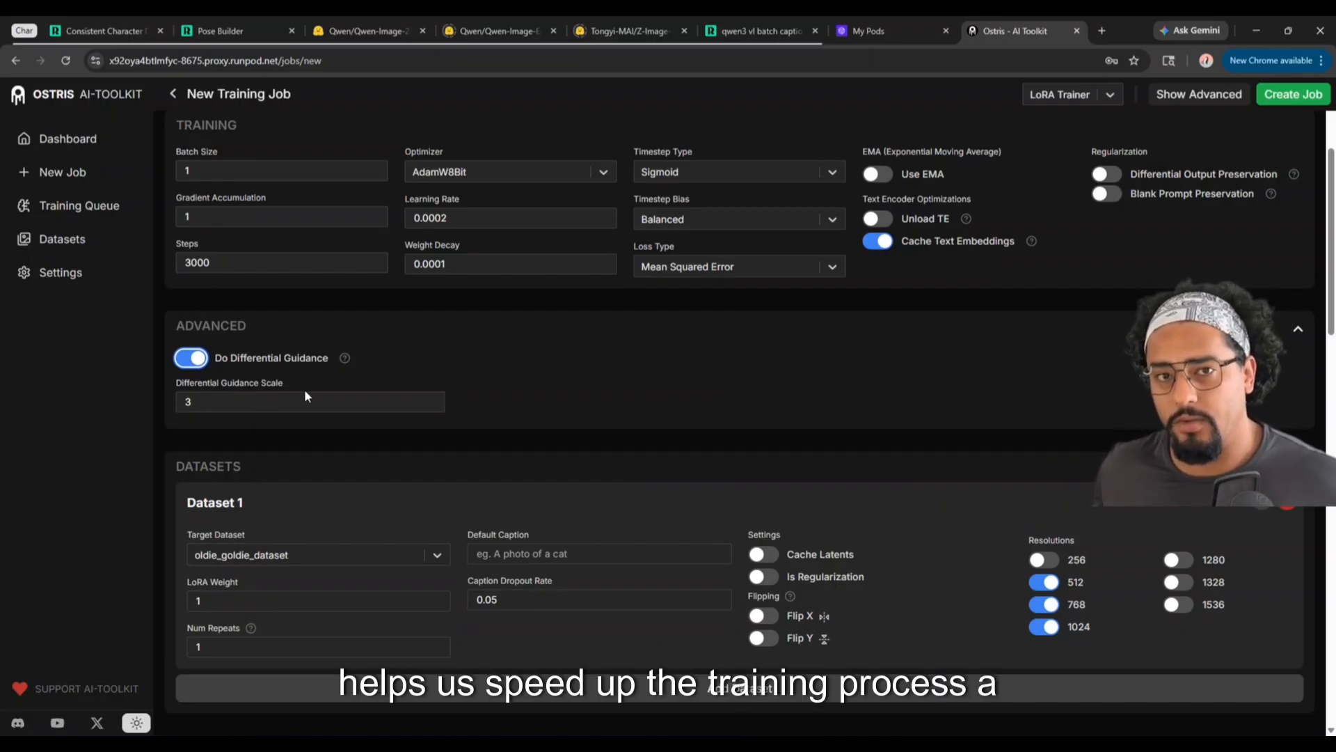
click(345, 359)
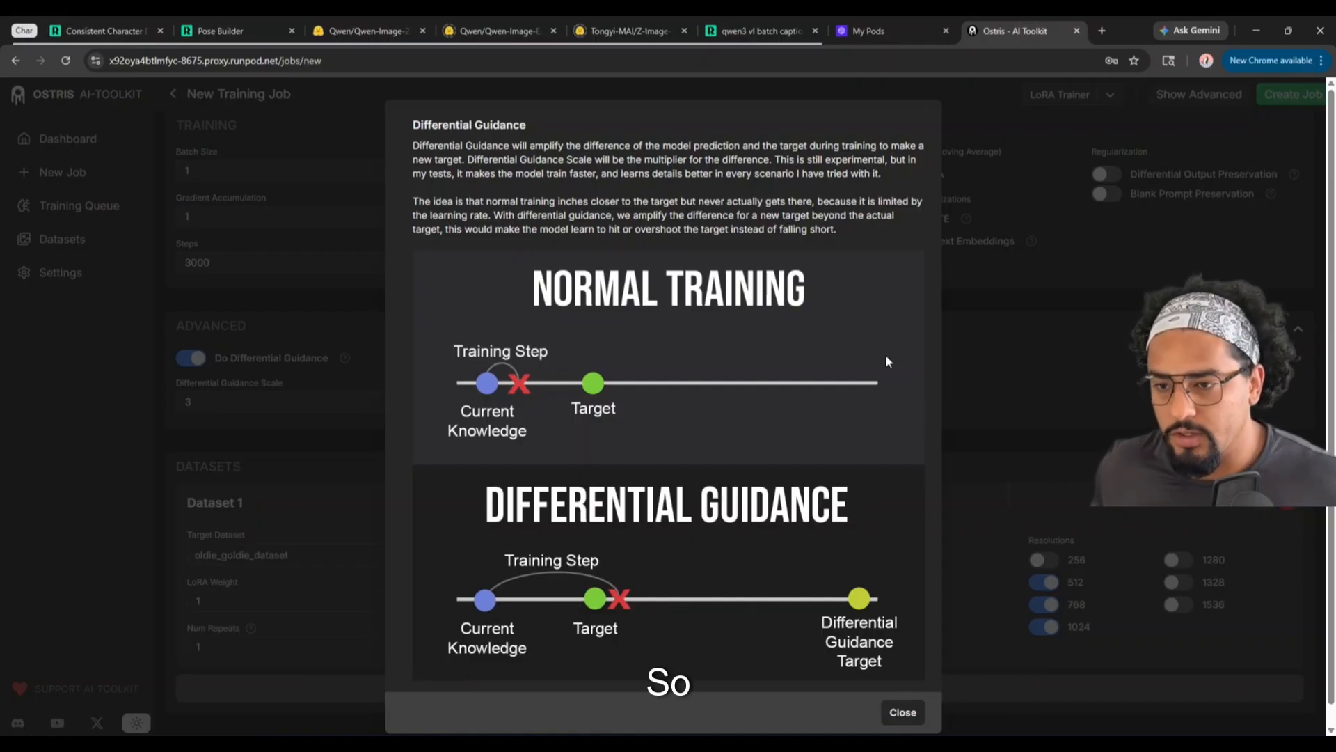
click(1030, 369)
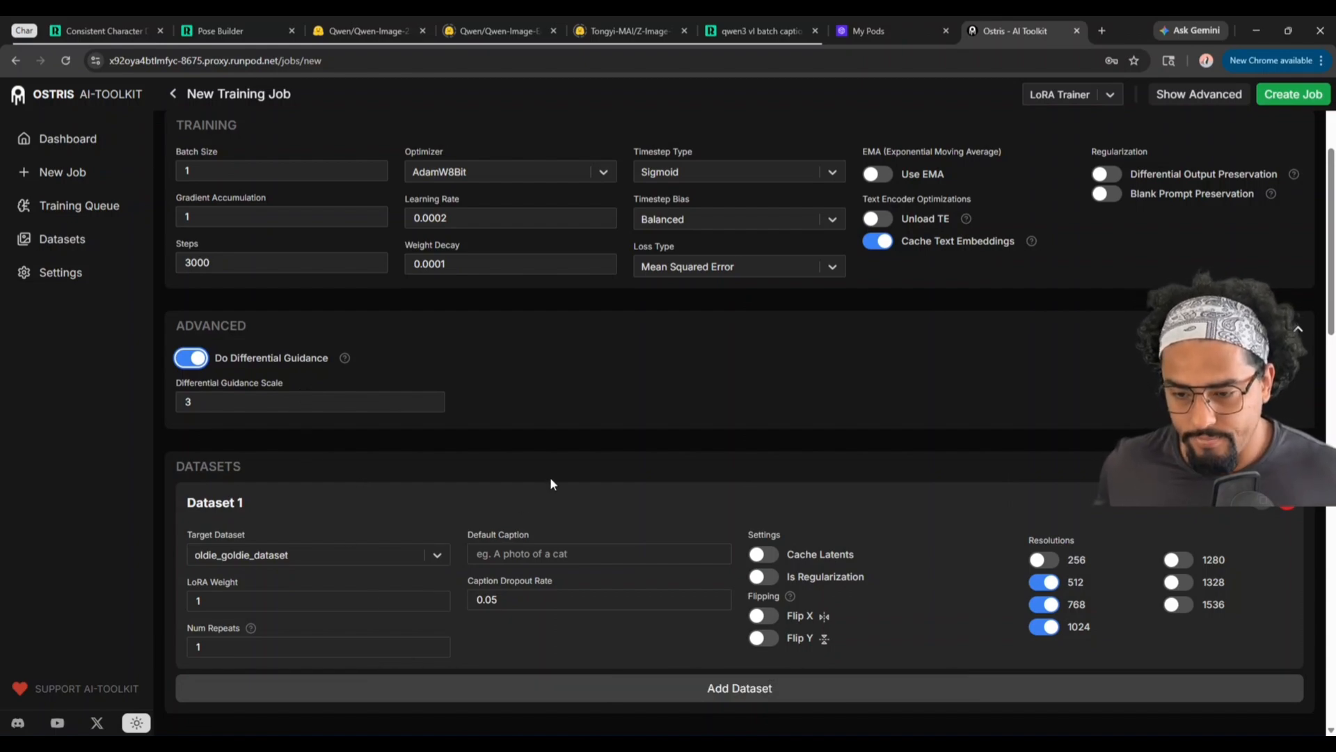
Step: Switch off the 512 and 768 resolutions for Dataset 1, leaving only 1024
scroll(429, 491, down, 3)
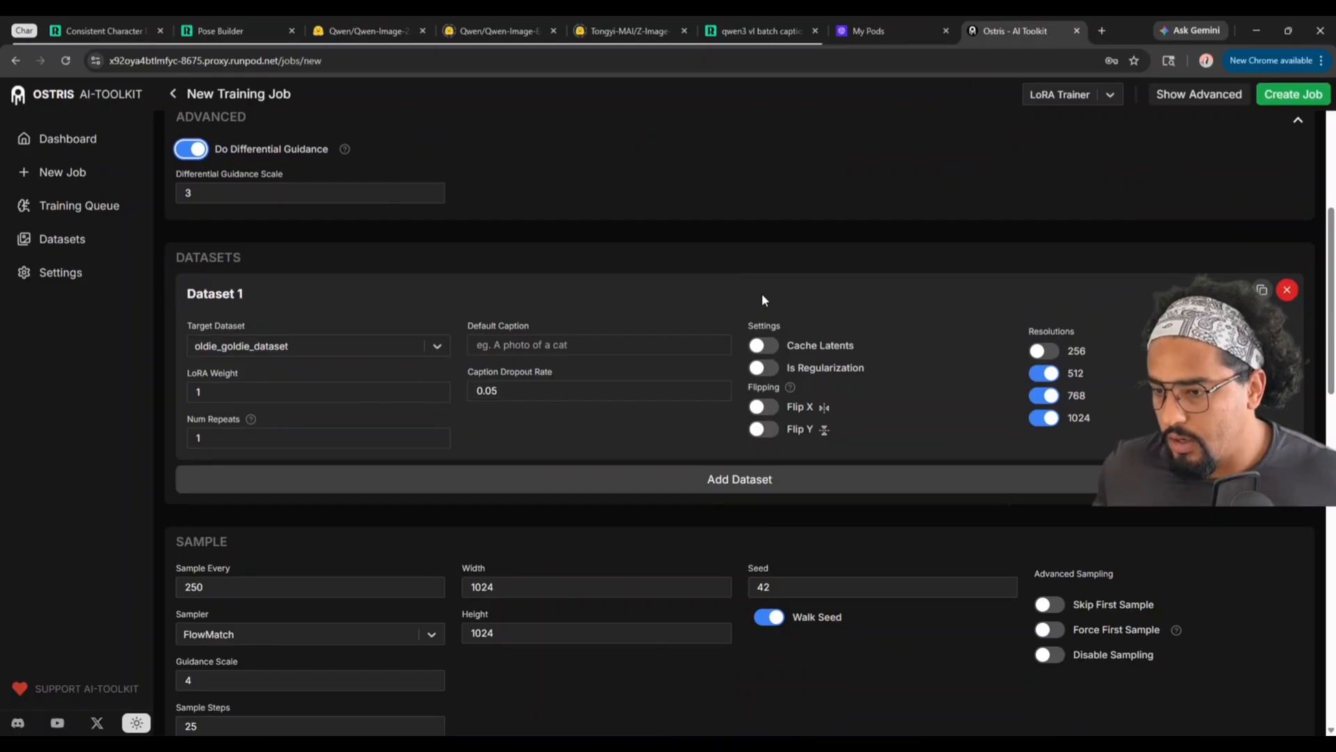
click(1051, 374)
click(1044, 396)
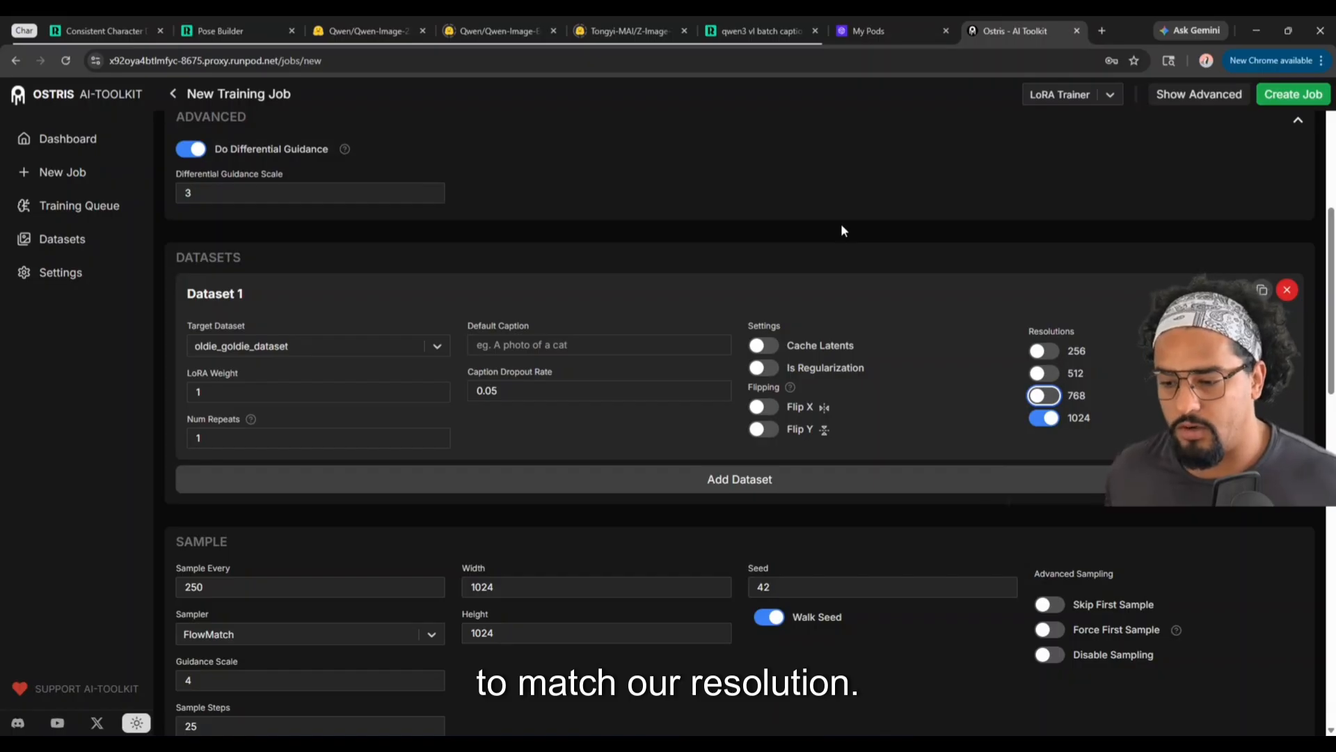
scroll(292, 398, down, 3)
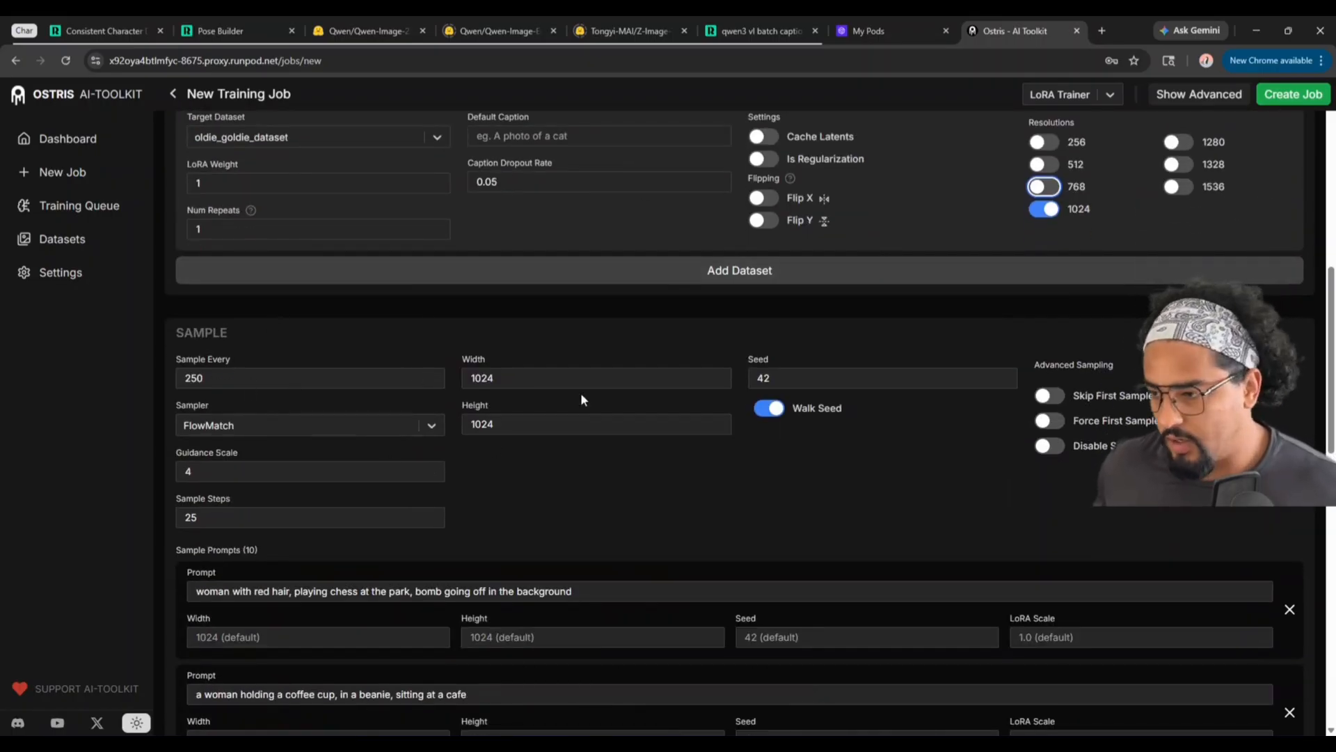
scroll(655, 469, down, 4)
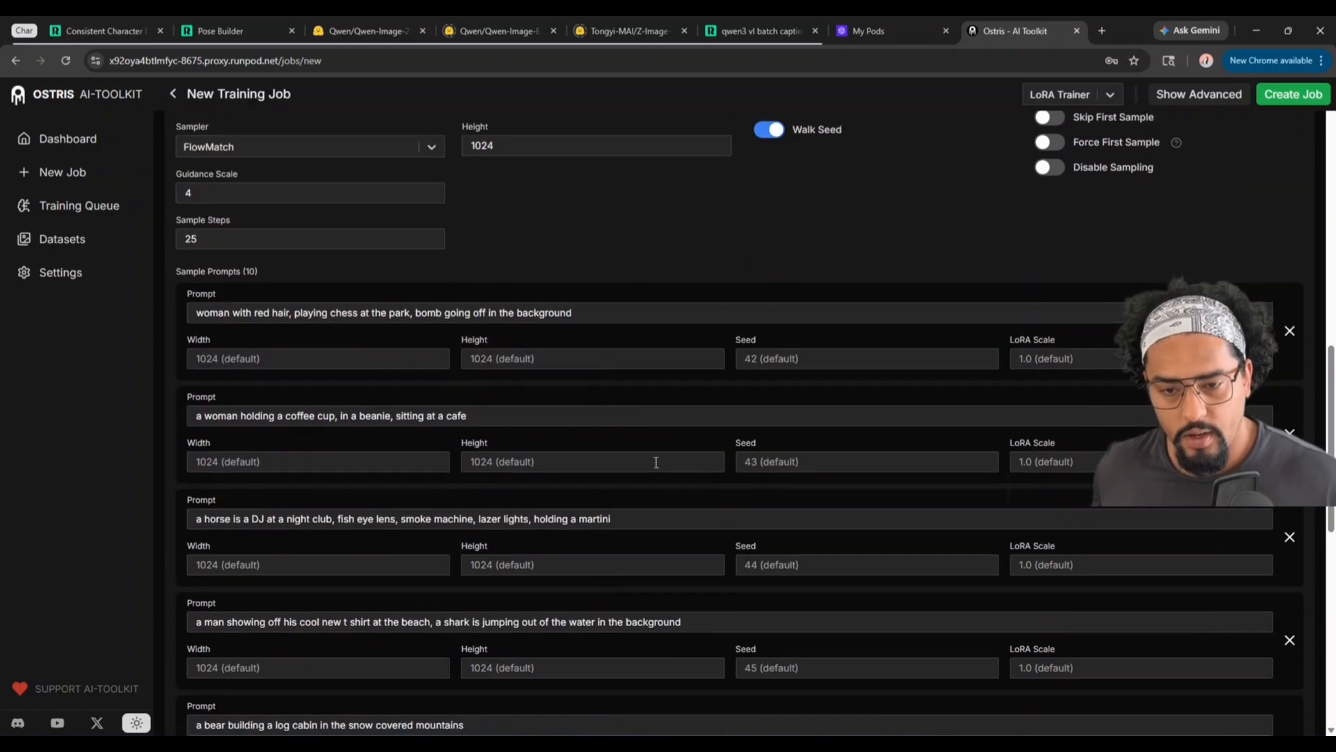
scroll(253, 299, up, 1)
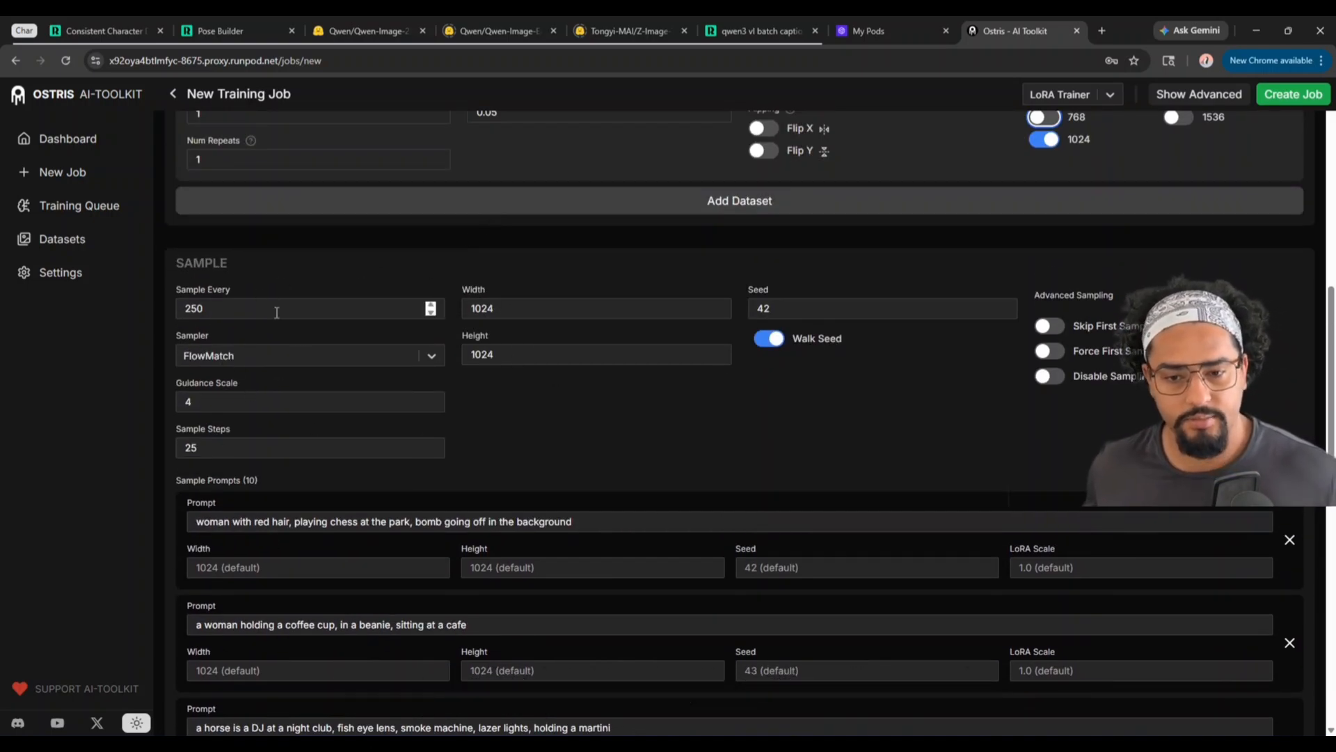
drag(241, 384, 178, 385)
click(263, 377)
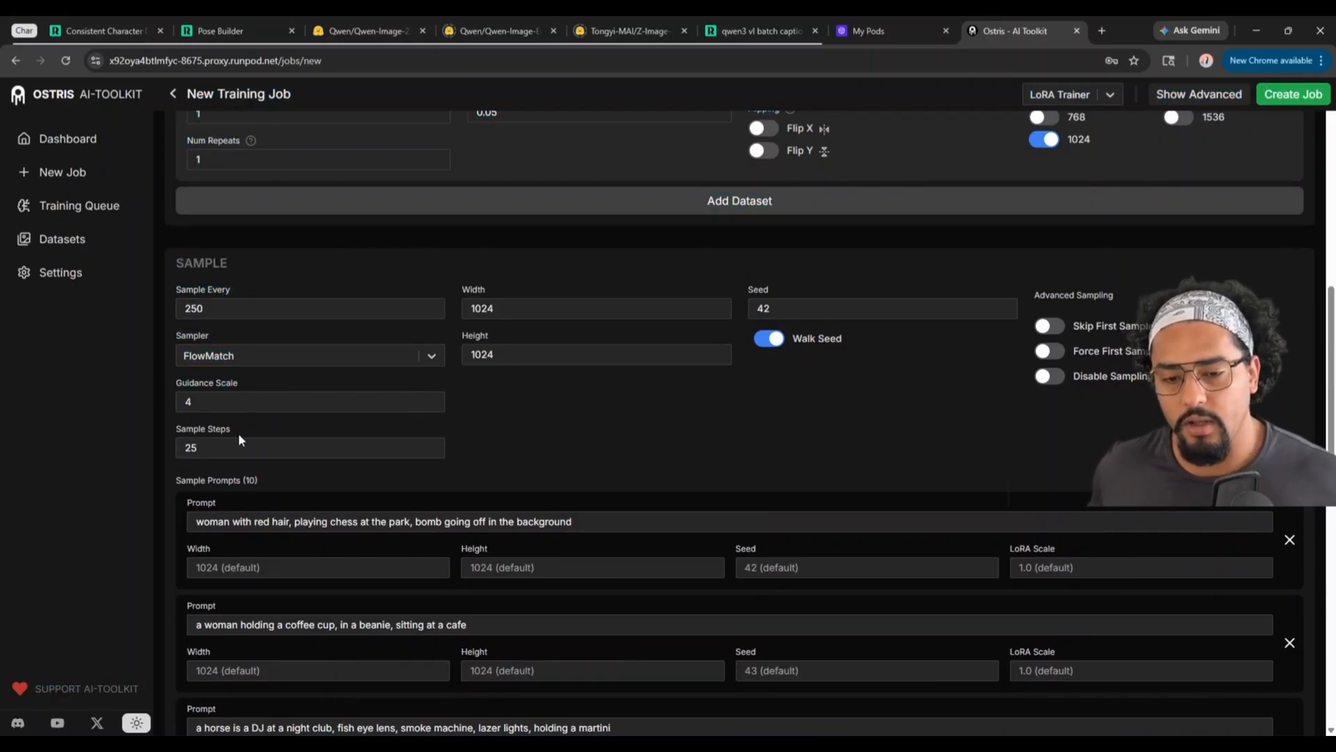
drag(234, 425, 162, 425)
click(528, 425)
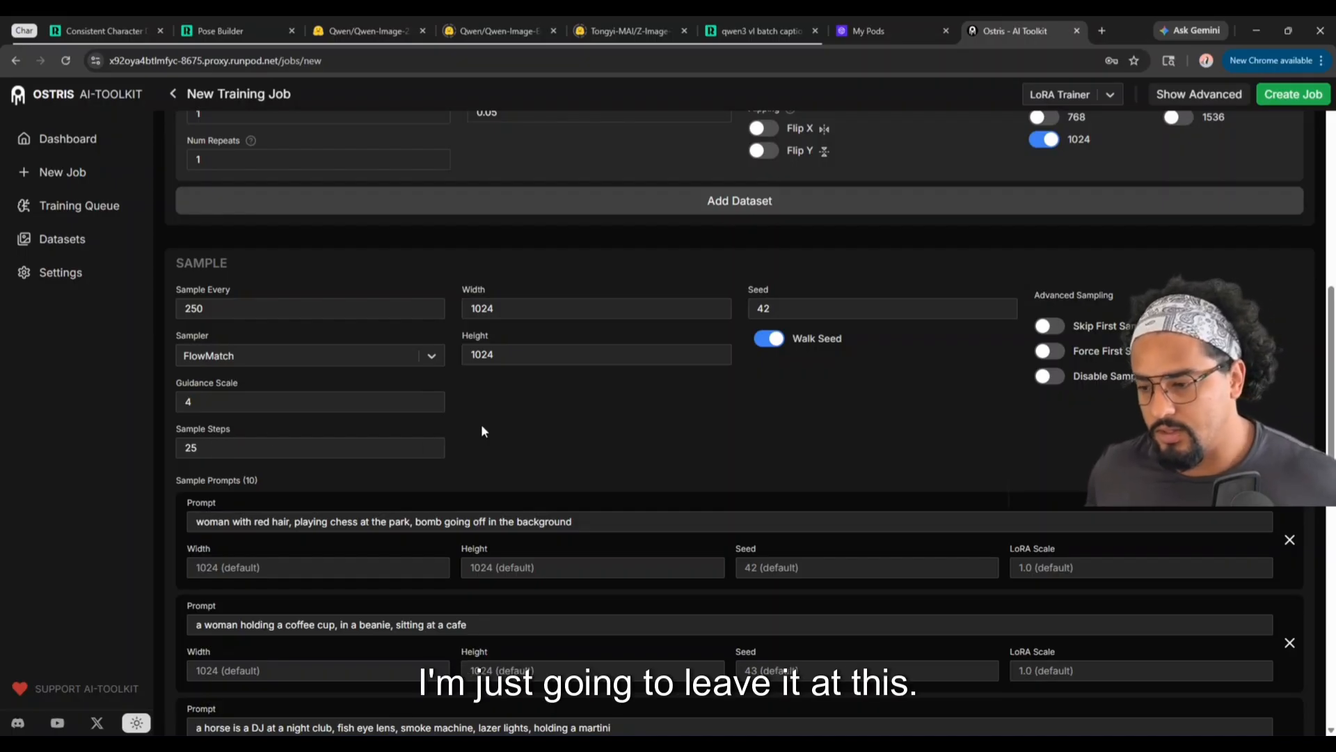
scroll(562, 419, down, 2)
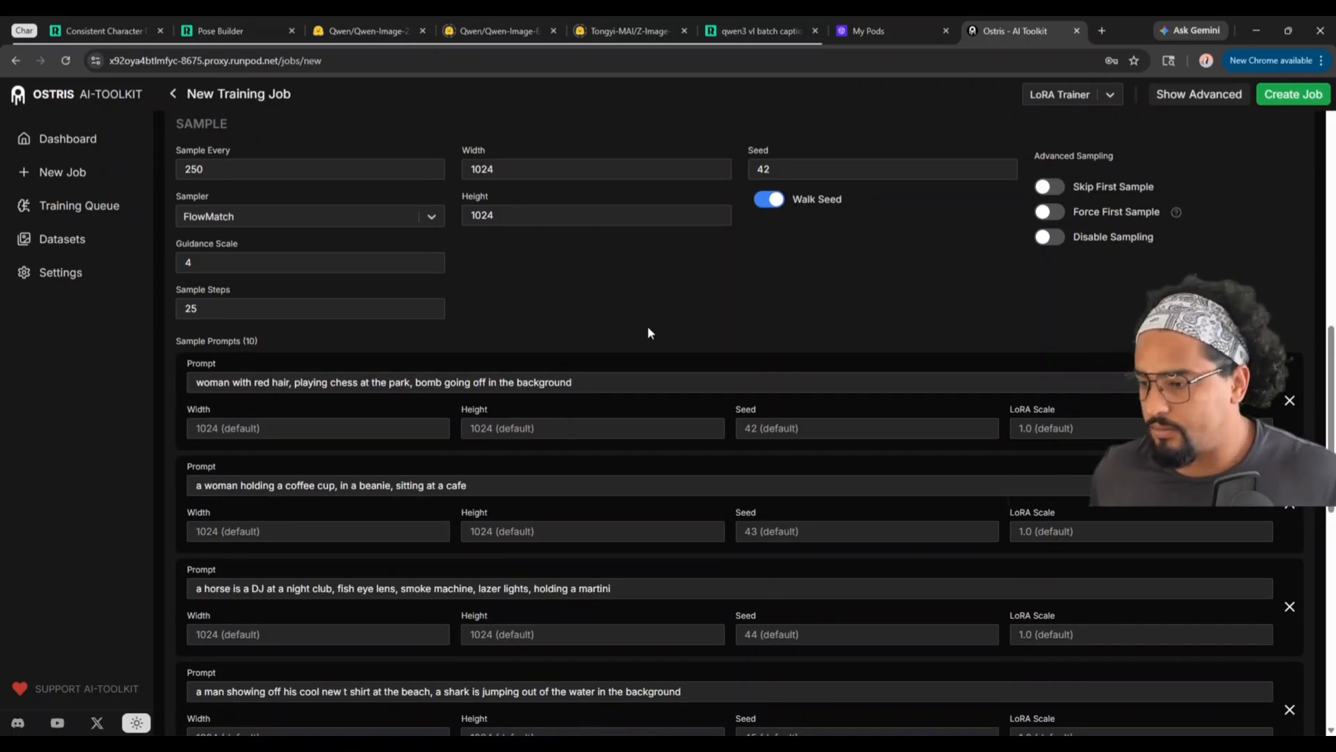
Step: Replace the subjects of the first five sample prompts (red-haired woman, woman, horse, man, bear) with oldie_goldie_420x
scroll(646, 326, down, 5)
scroll(646, 326, up, 4)
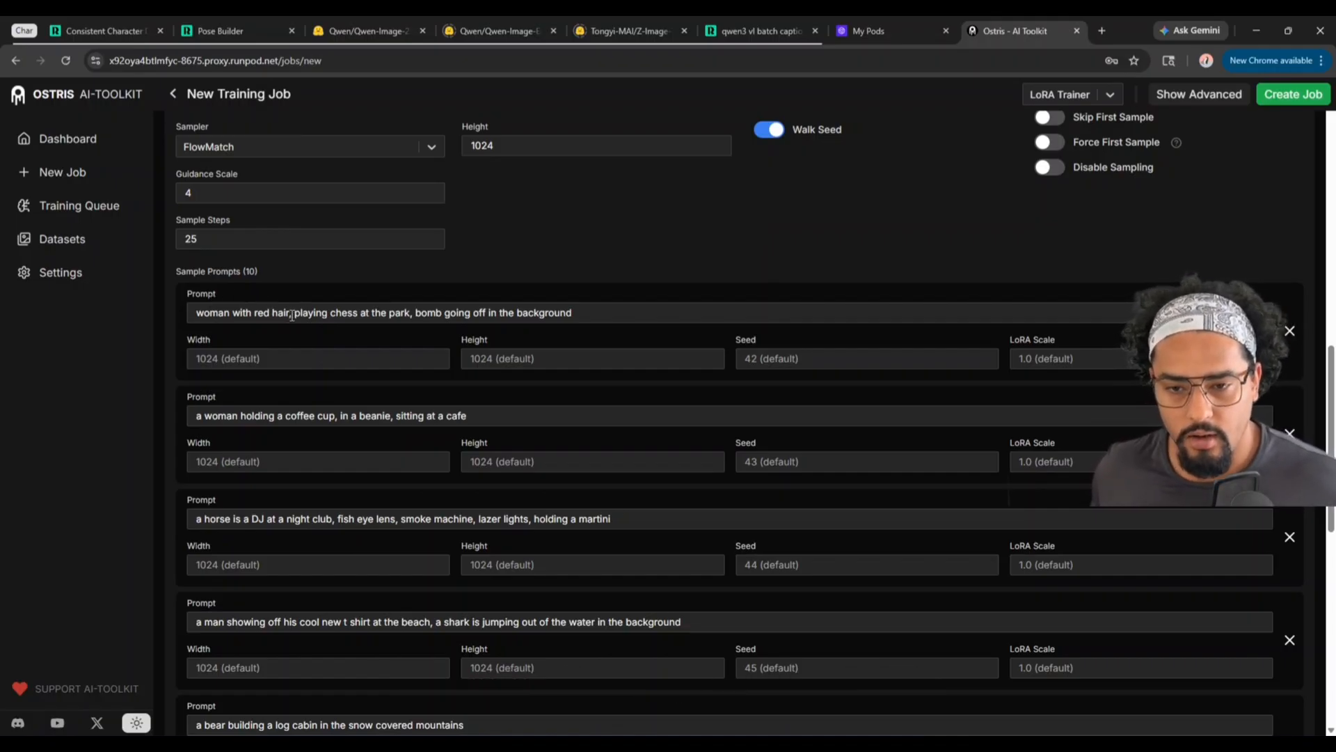
drag(292, 314, 107, 313)
text(oldie_g)
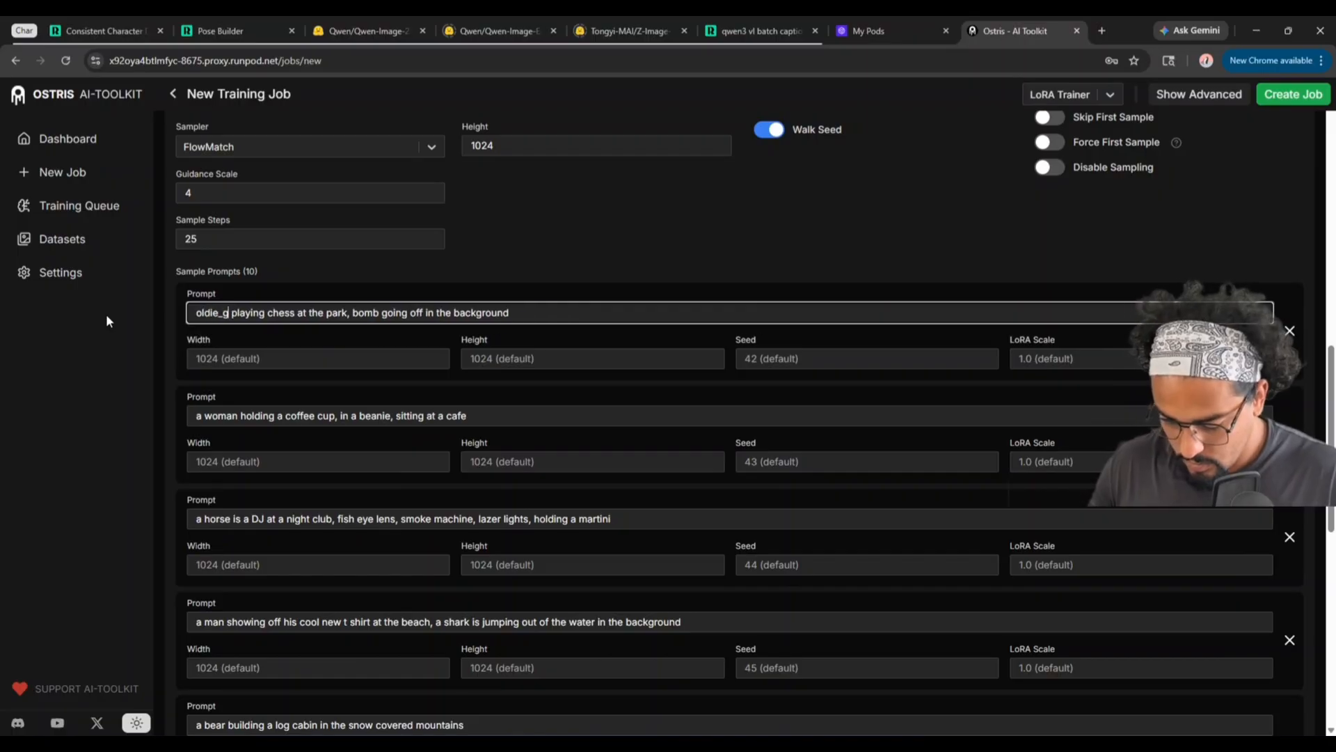
text(oldie_420x)
double_click(221, 315)
key(ctrl+c)
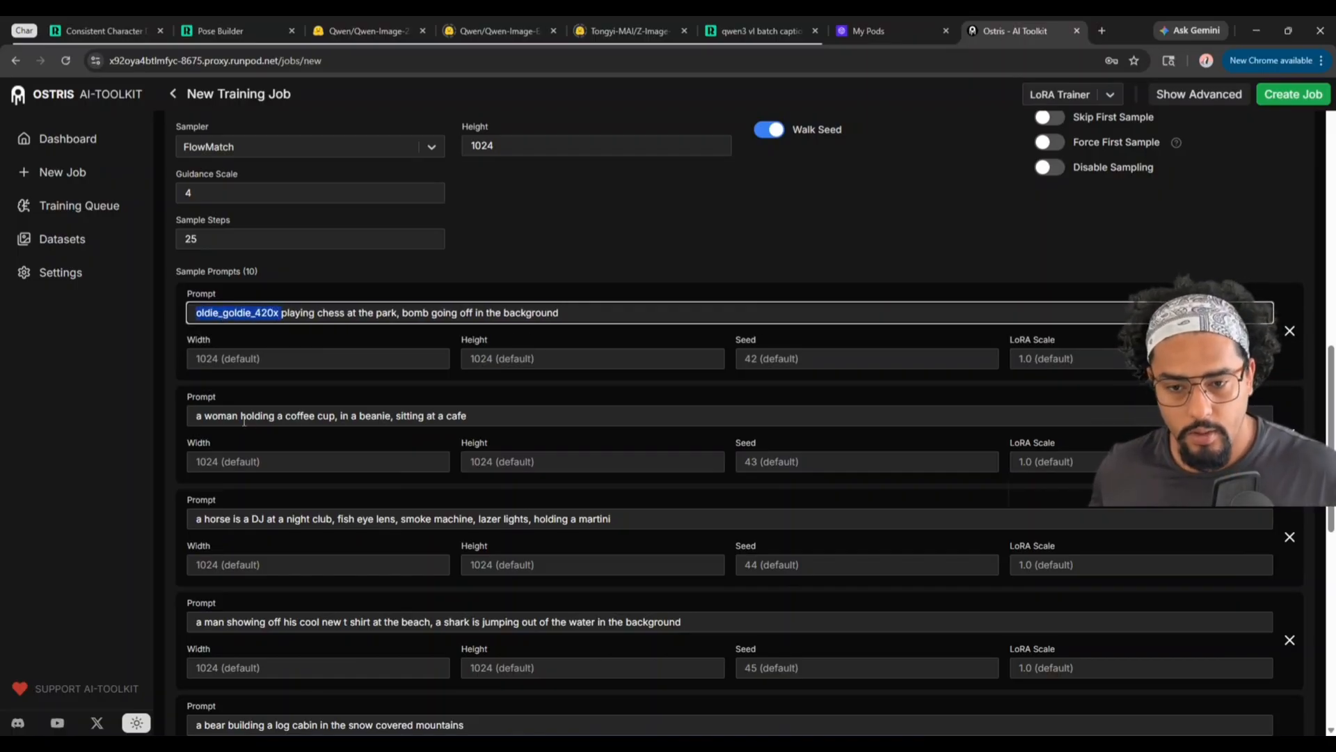
drag(239, 417, 128, 450)
key(ctrl+v)
drag(232, 520, 120, 515)
key(BackSpace)
key(ctrl+v)
scroll(188, 487, down, 3)
drag(224, 412, 140, 418)
key(ctrl+v)
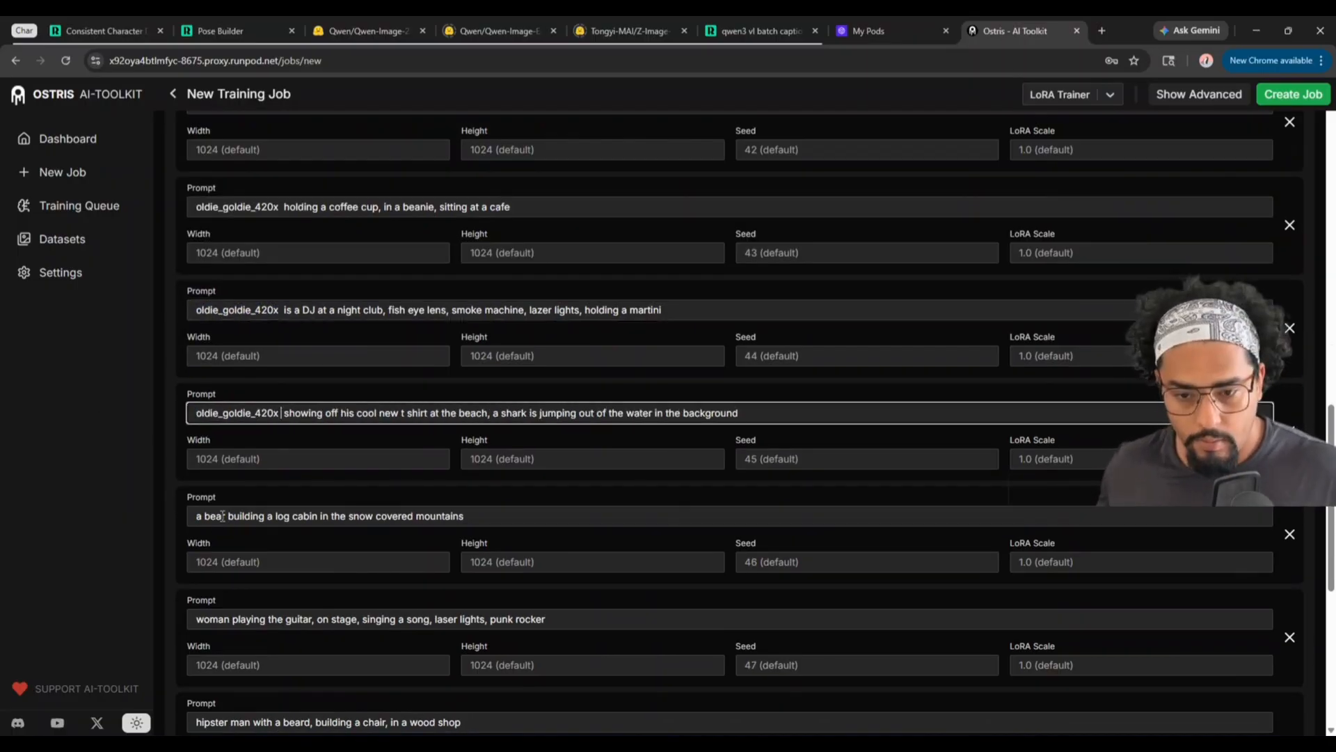
drag(224, 516, 188, 517)
key(ctrl+v)
Step: Swap oldie_goldie_420x into the remaining prompts (guitar woman, hipster man, man, bulldog) and create the job
scroll(140, 452, down, 3)
drag(228, 403, 110, 415)
key(BackSpace)
key(ctrl+v)
scroll(110, 415, down, 2)
drag(310, 373, 93, 387)
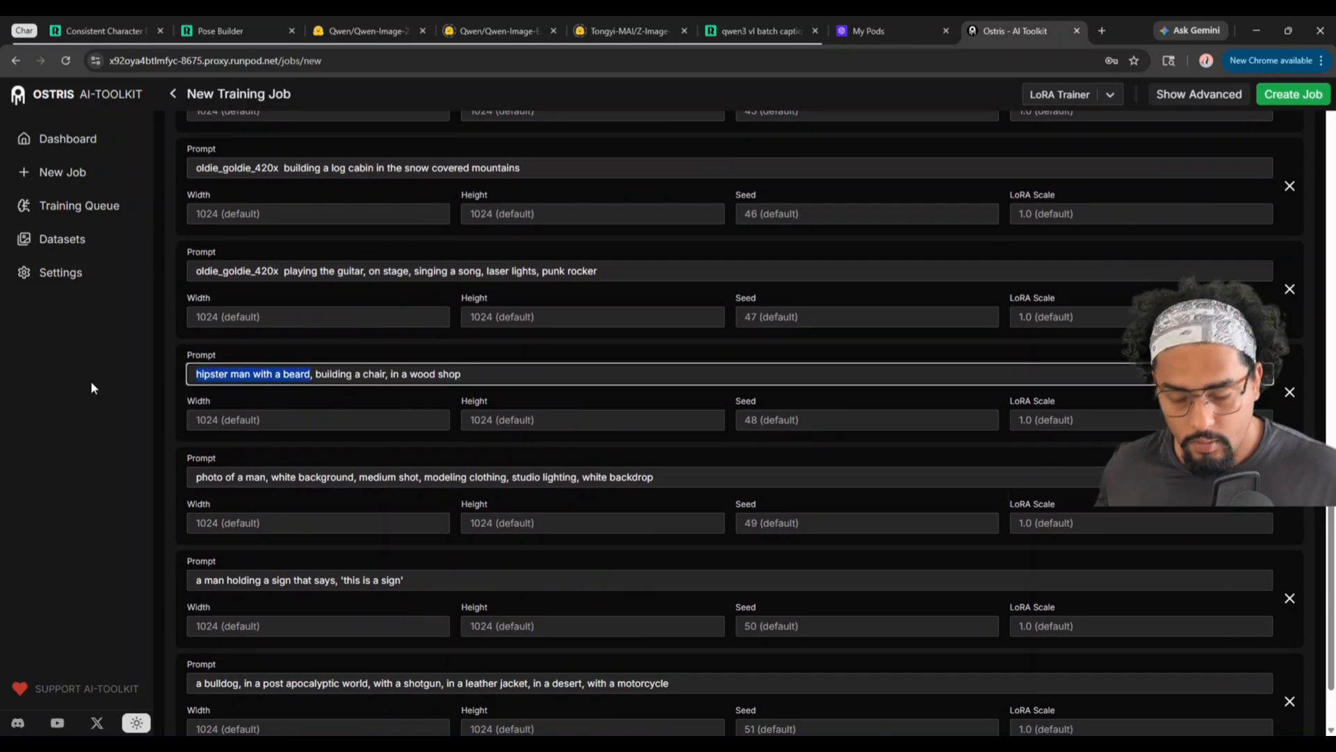
drag(266, 479, 192, 511)
key(ctrl+v)
scroll(230, 487, down, 2)
key(ctrl+v)
scroll(217, 504, down, 1)
click(240, 568)
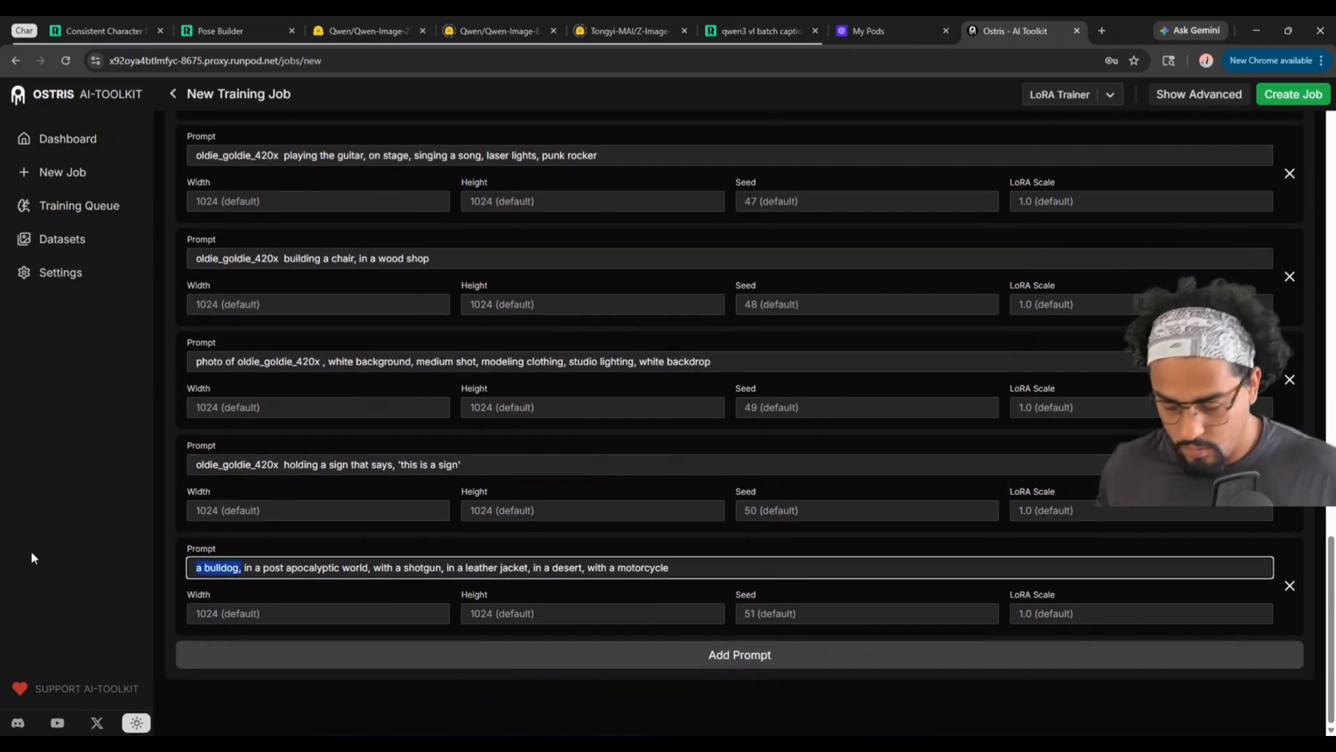
key(ctrl+v)
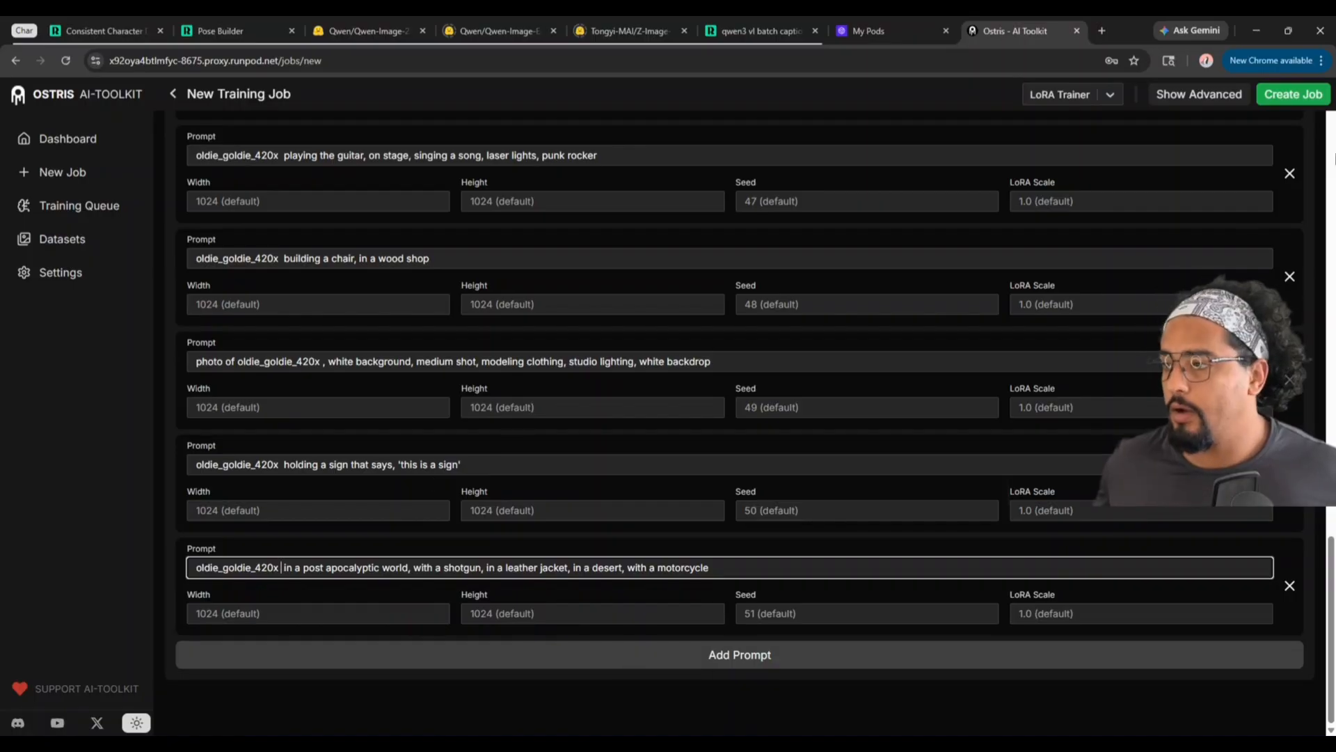
click(1293, 94)
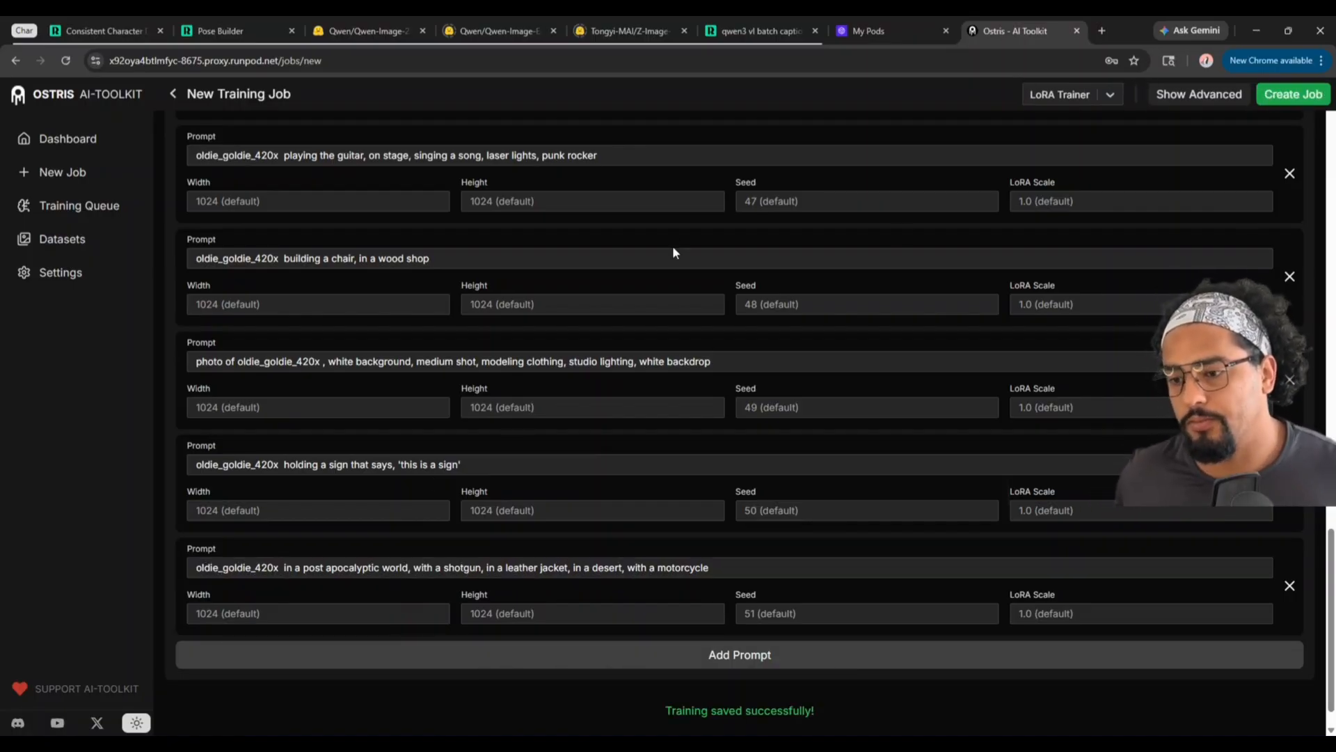
Step: Start oldie_goldie_lora_job and scroll through its log as the Qwen Image model loads
scroll(837, 471, down, 1)
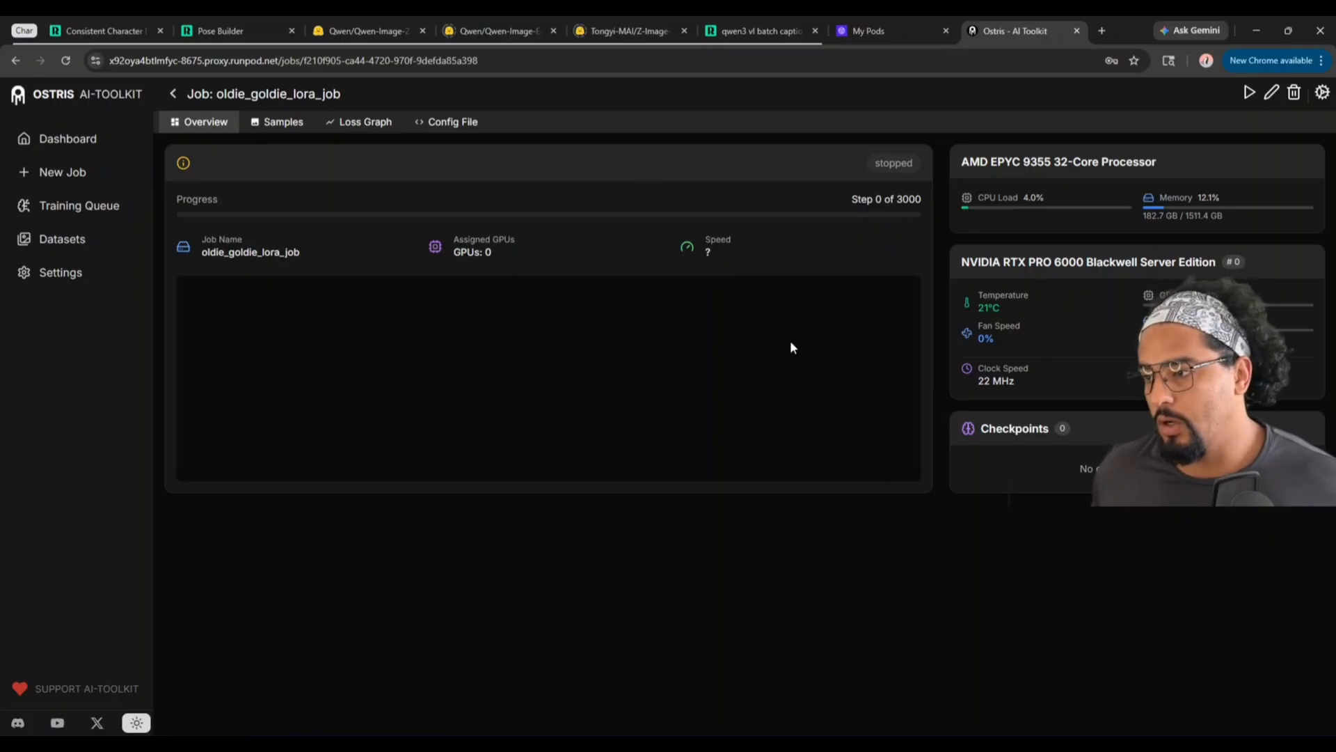
click(1249, 94)
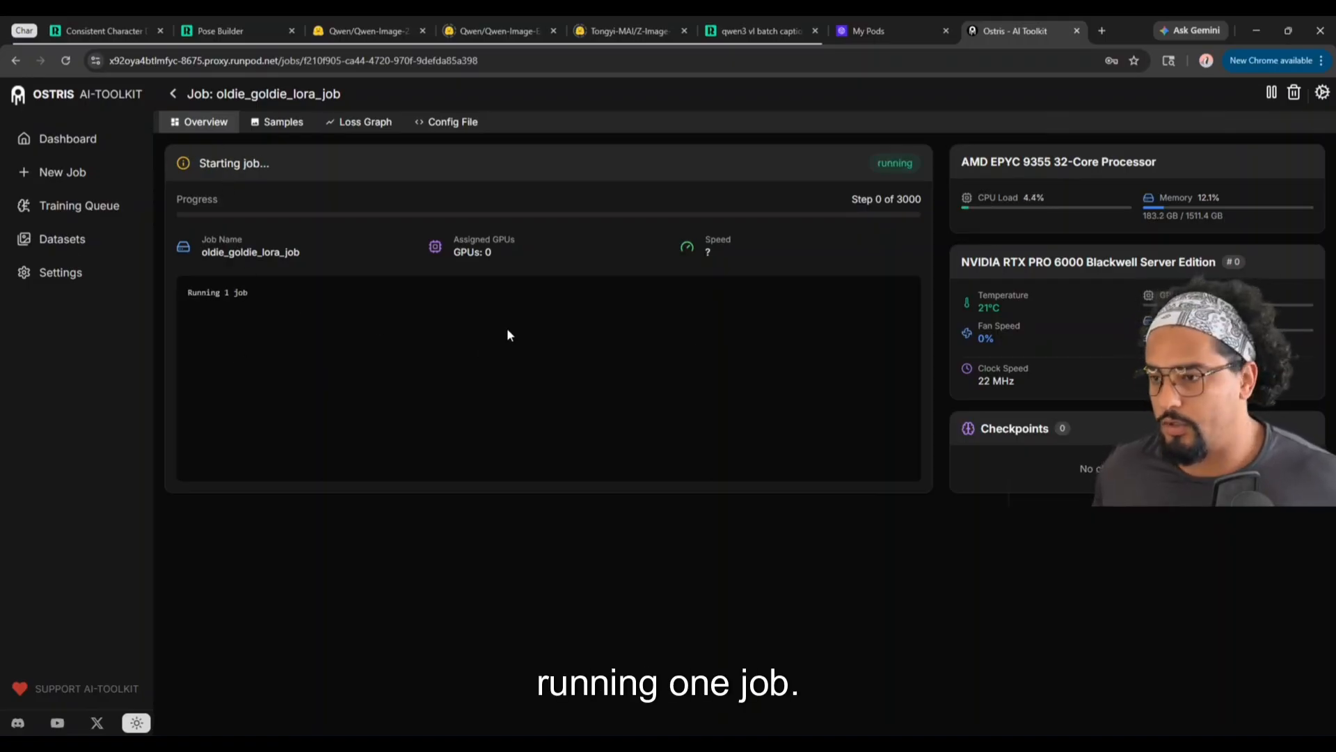
scroll(453, 348, up, 5)
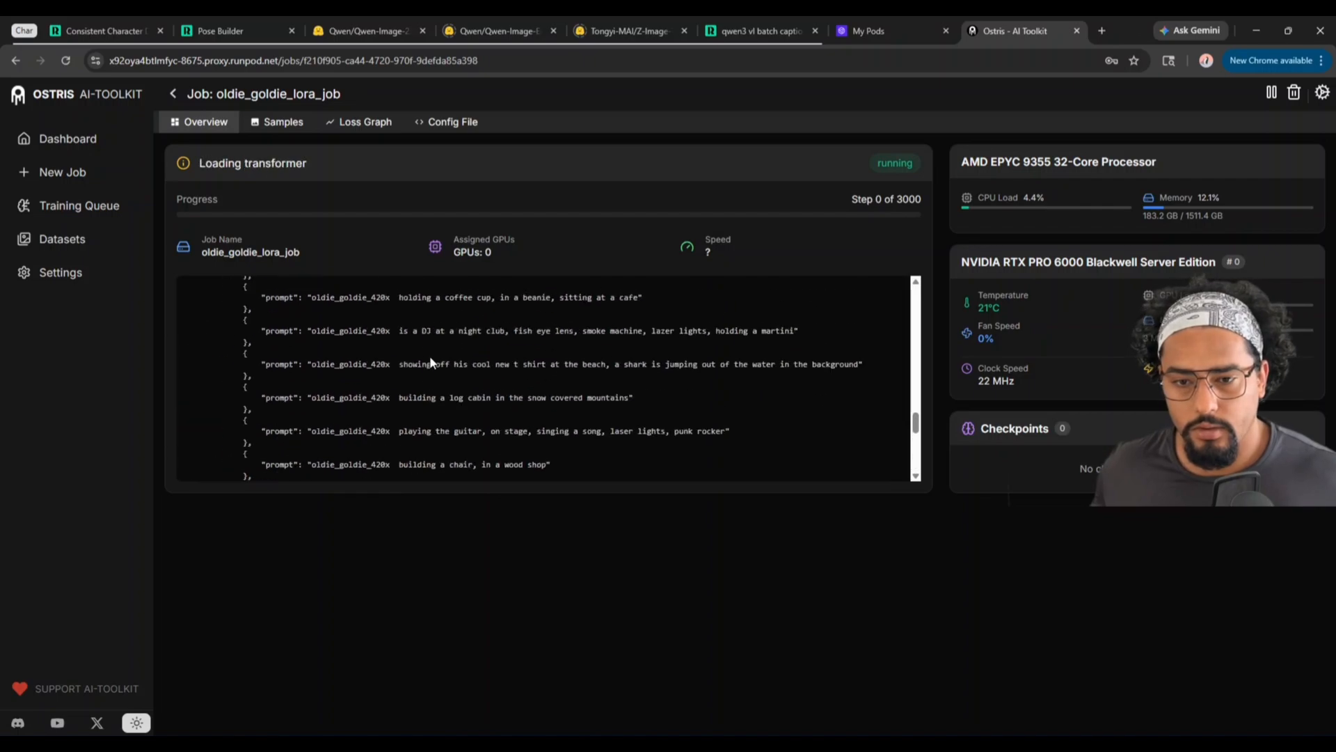
drag(915, 426, 918, 293)
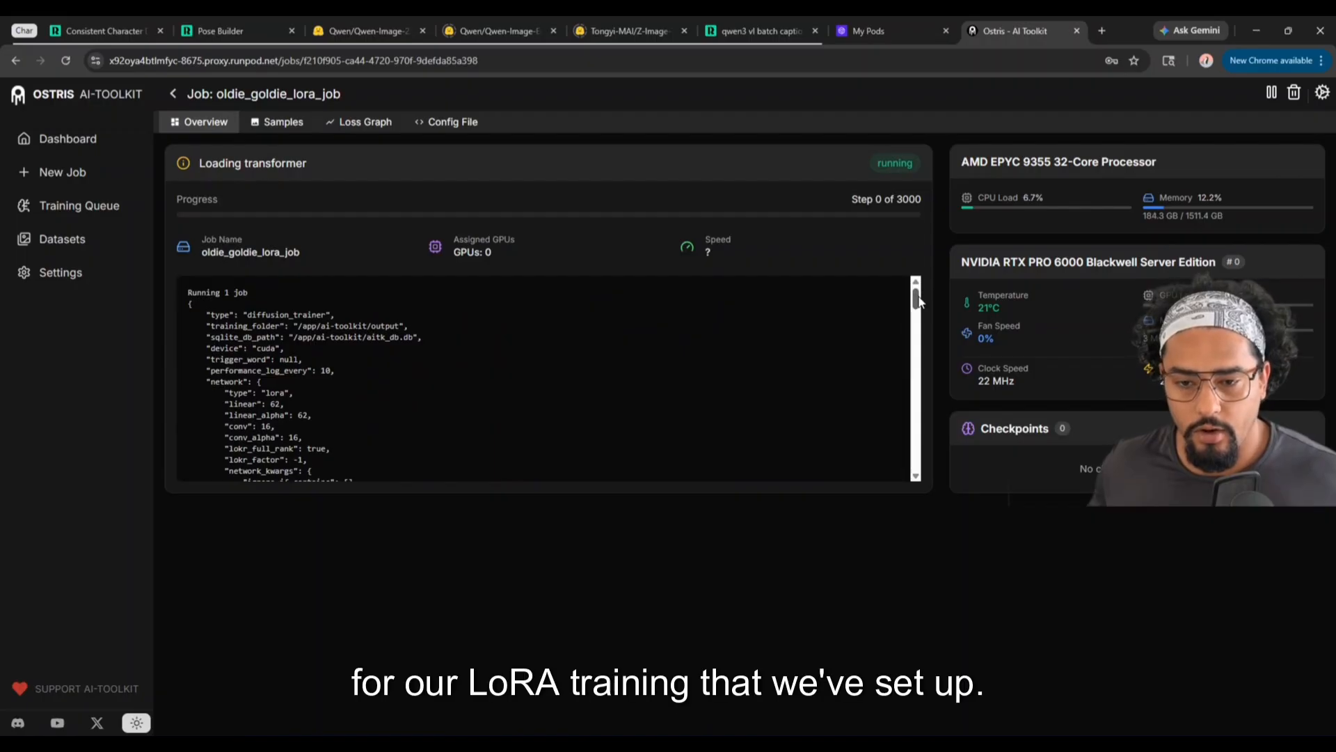
drag(918, 292, 912, 410)
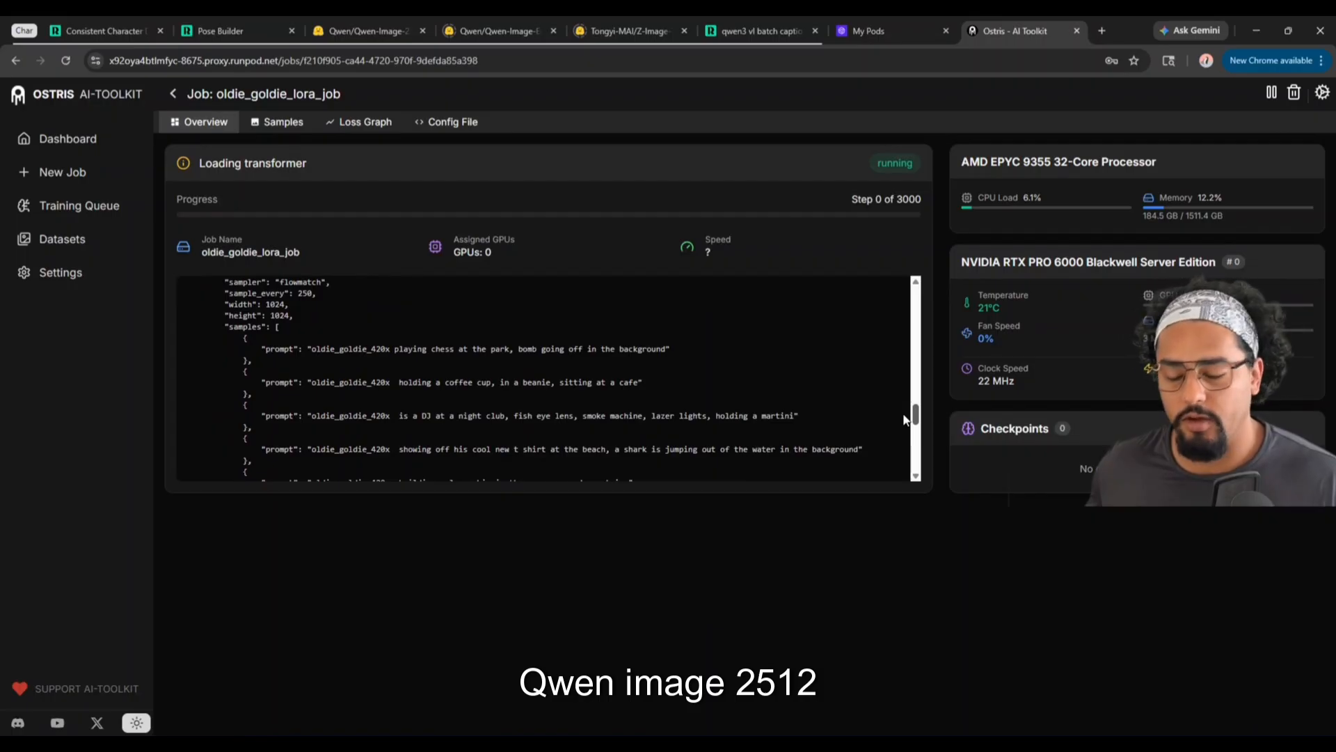
drag(905, 417, 902, 444)
scroll(901, 441, down, 5)
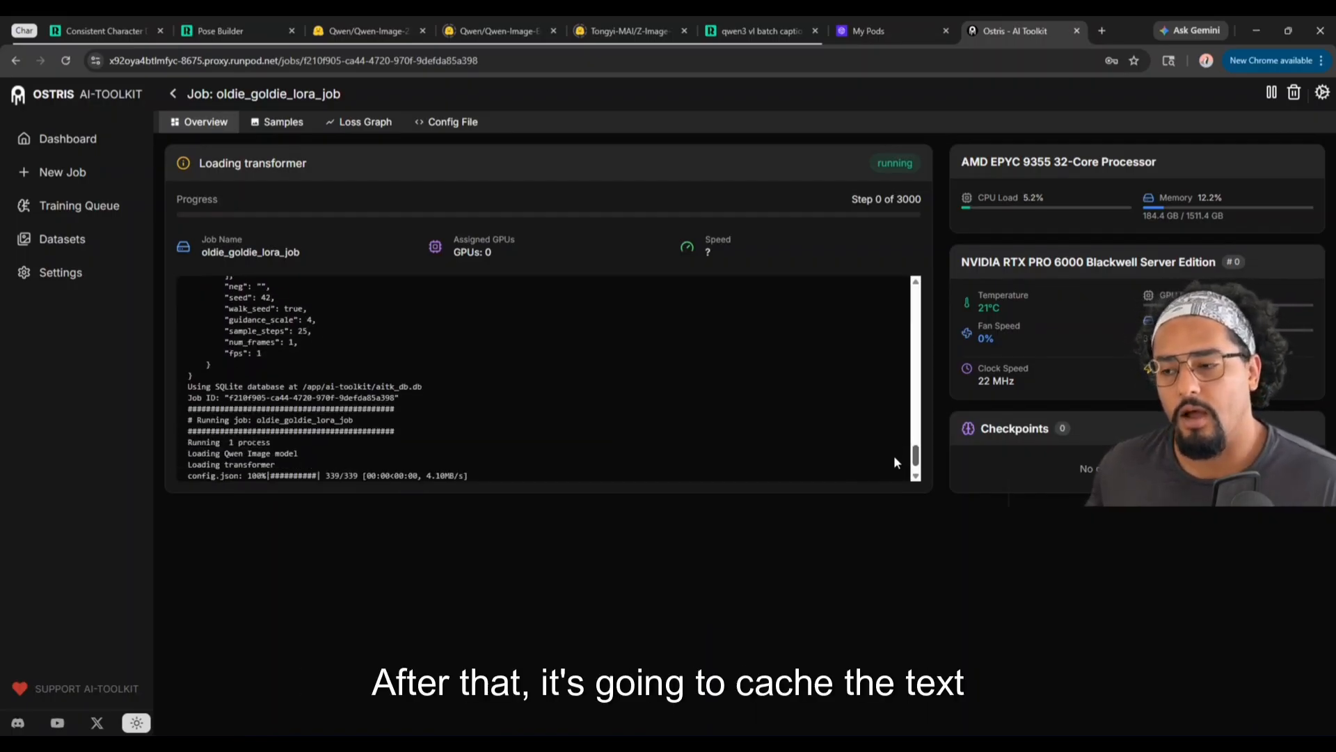
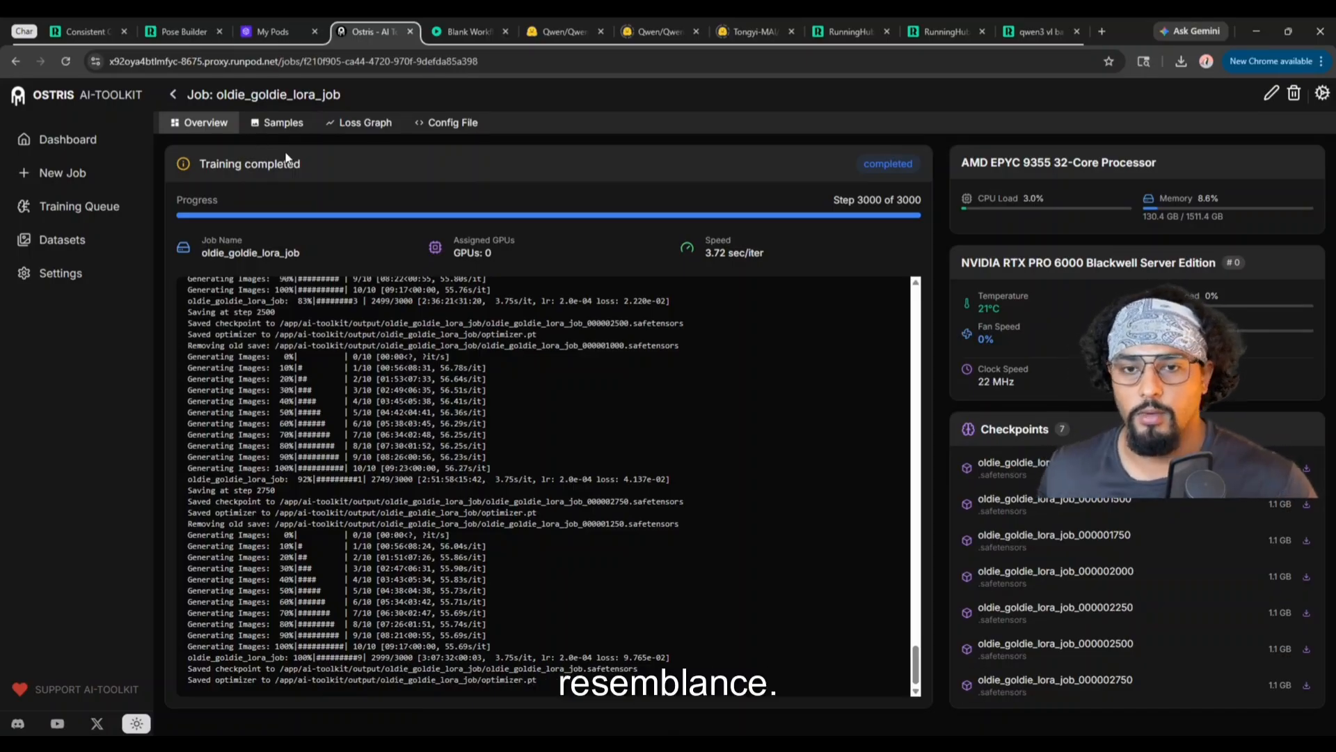
Step: Show the job's Samples grid and preview the step-0 chess and rock guitarist images
click(278, 122)
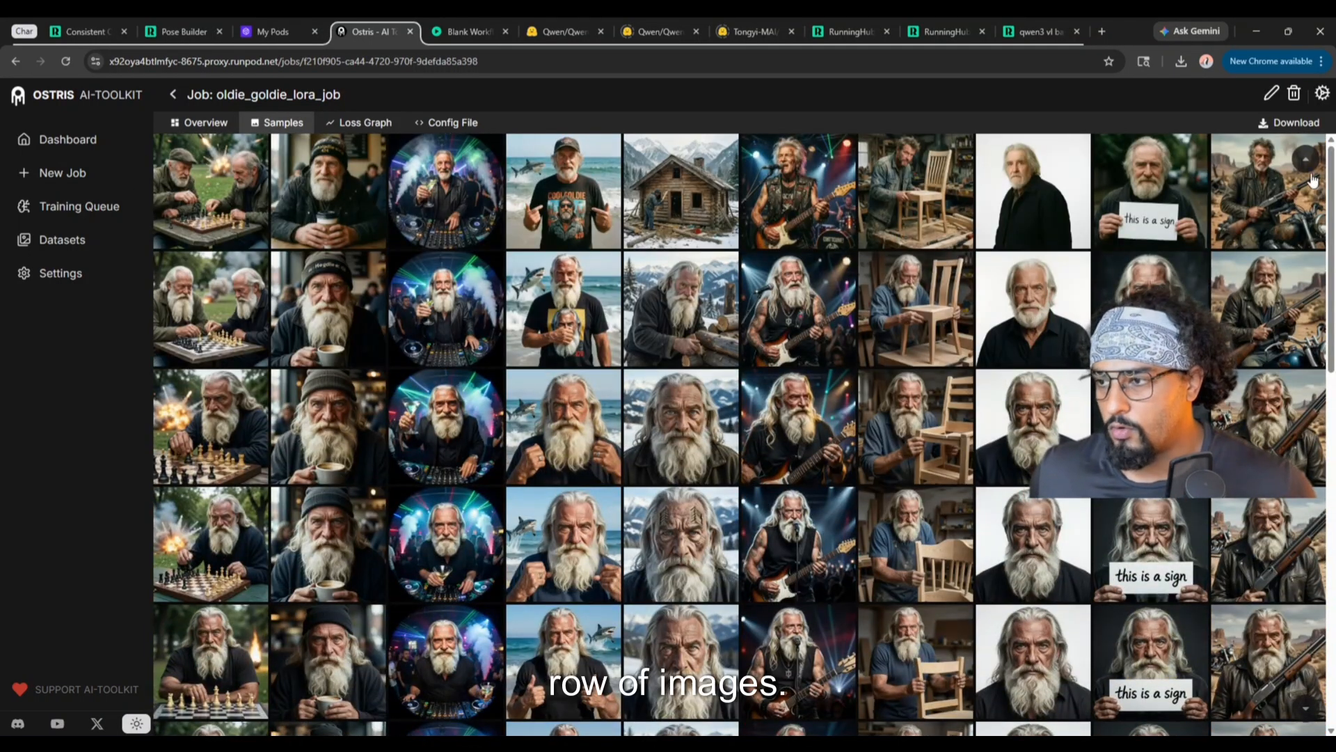
click(212, 197)
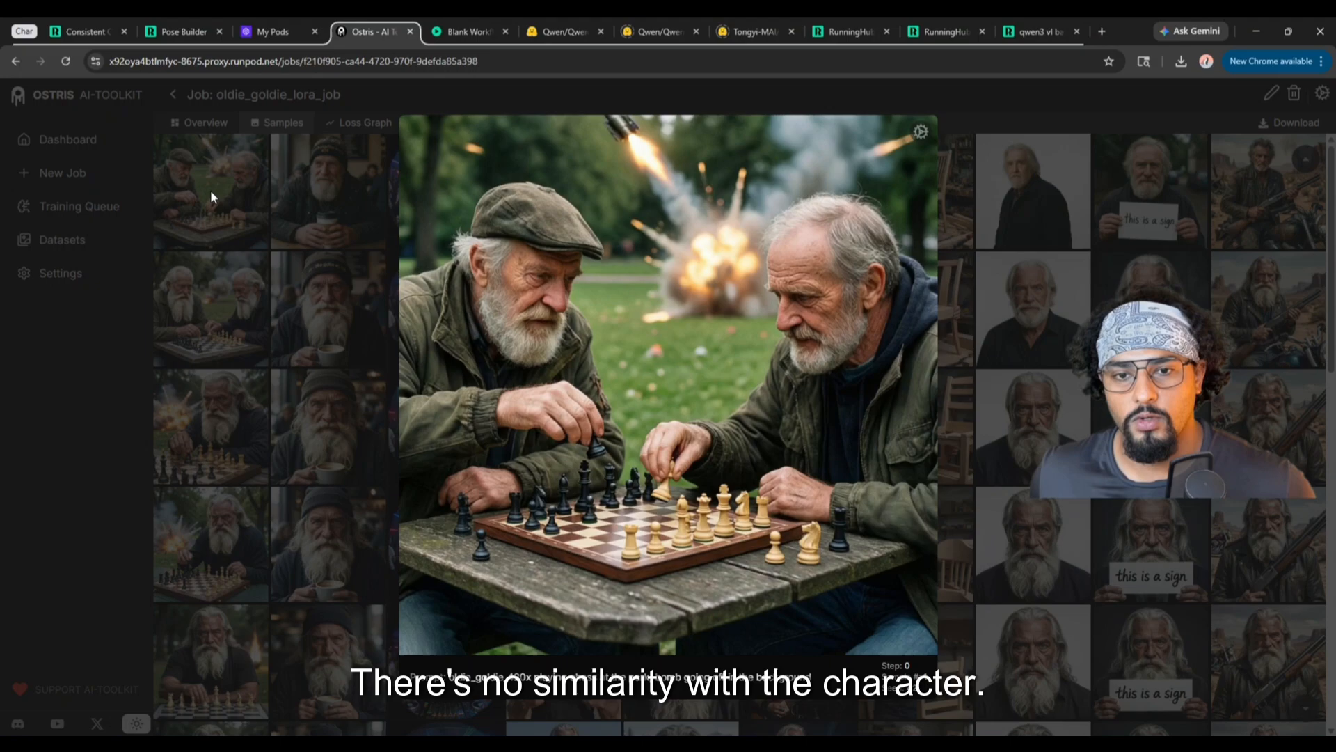
click(953, 316)
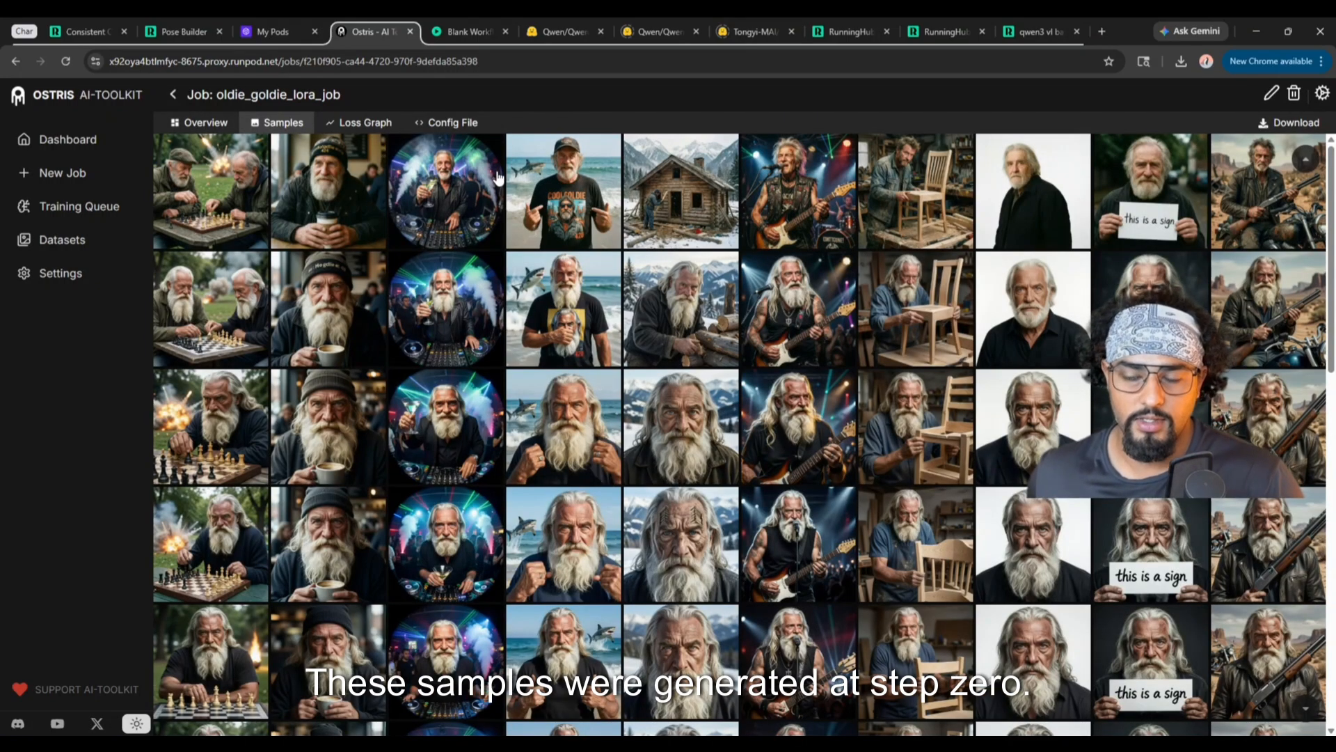
click(820, 203)
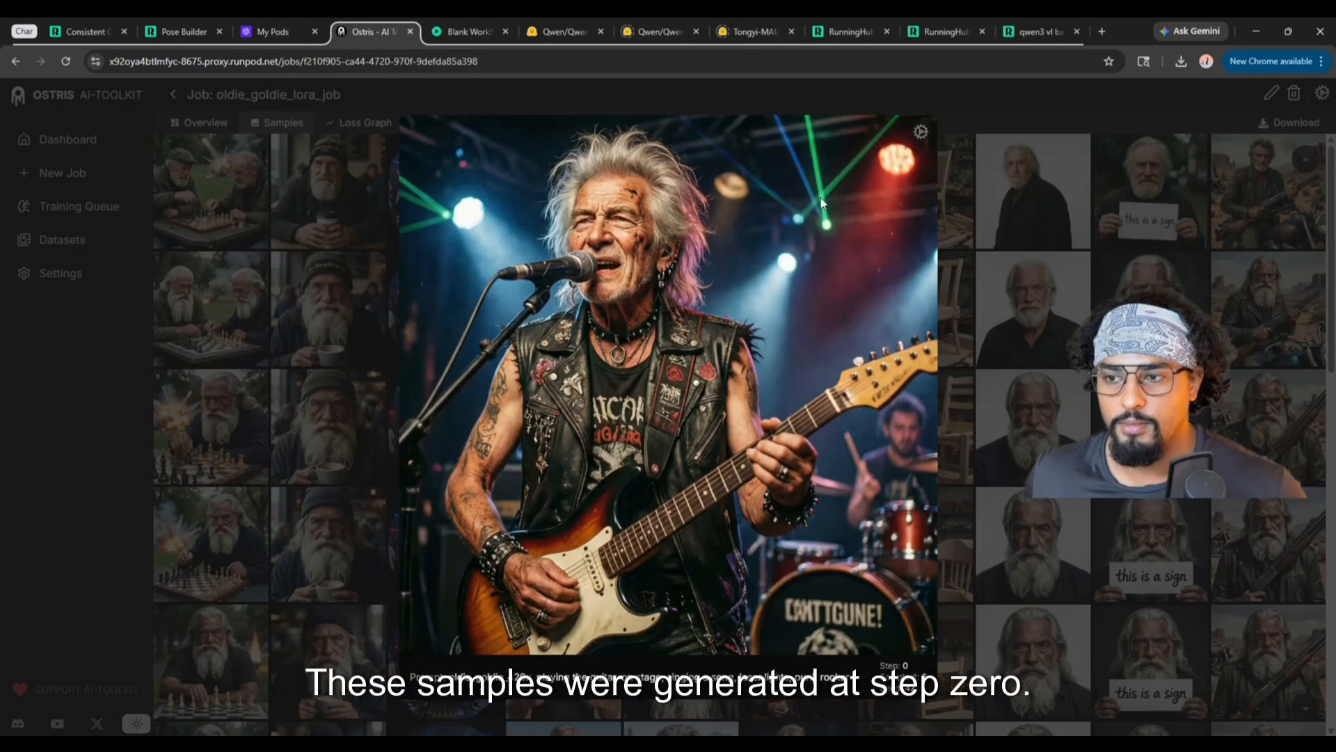
click(1032, 265)
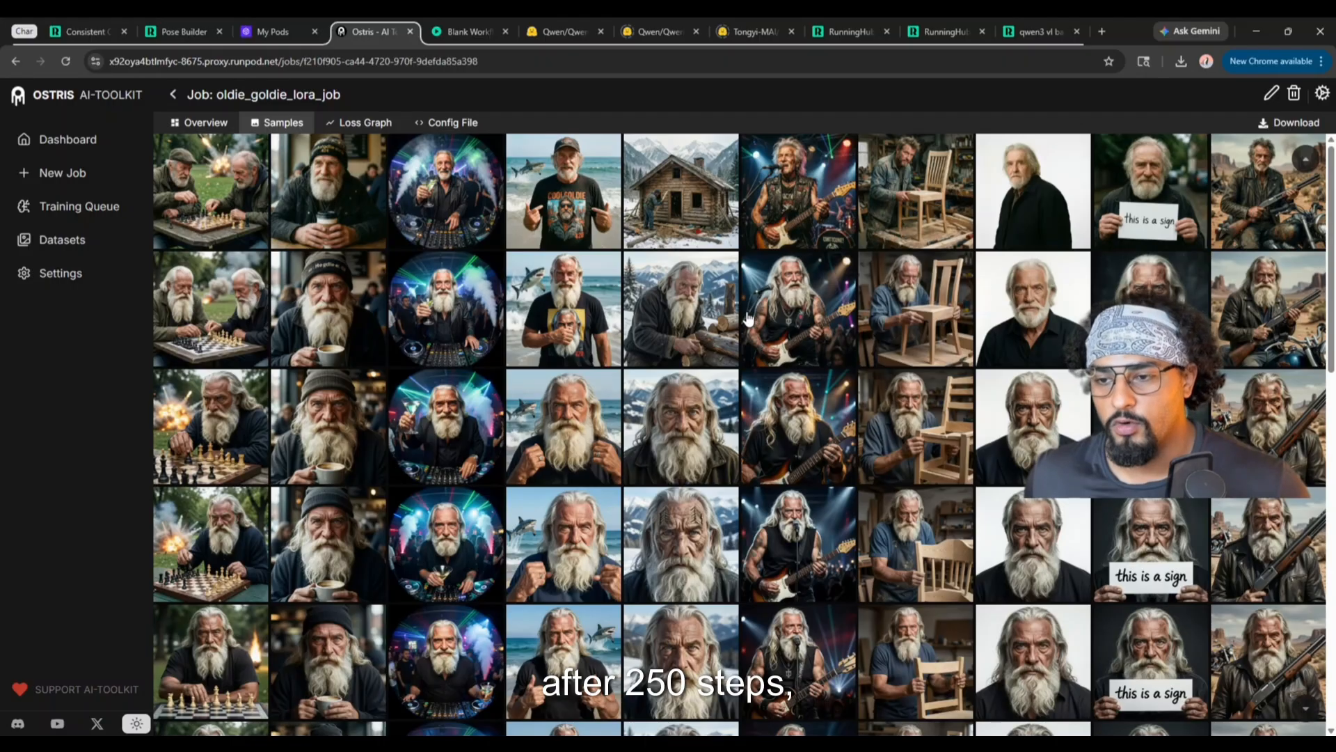
Step: Preview the step-250 log-cabin, rock guitarist and white-background portrait samples
click(696, 327)
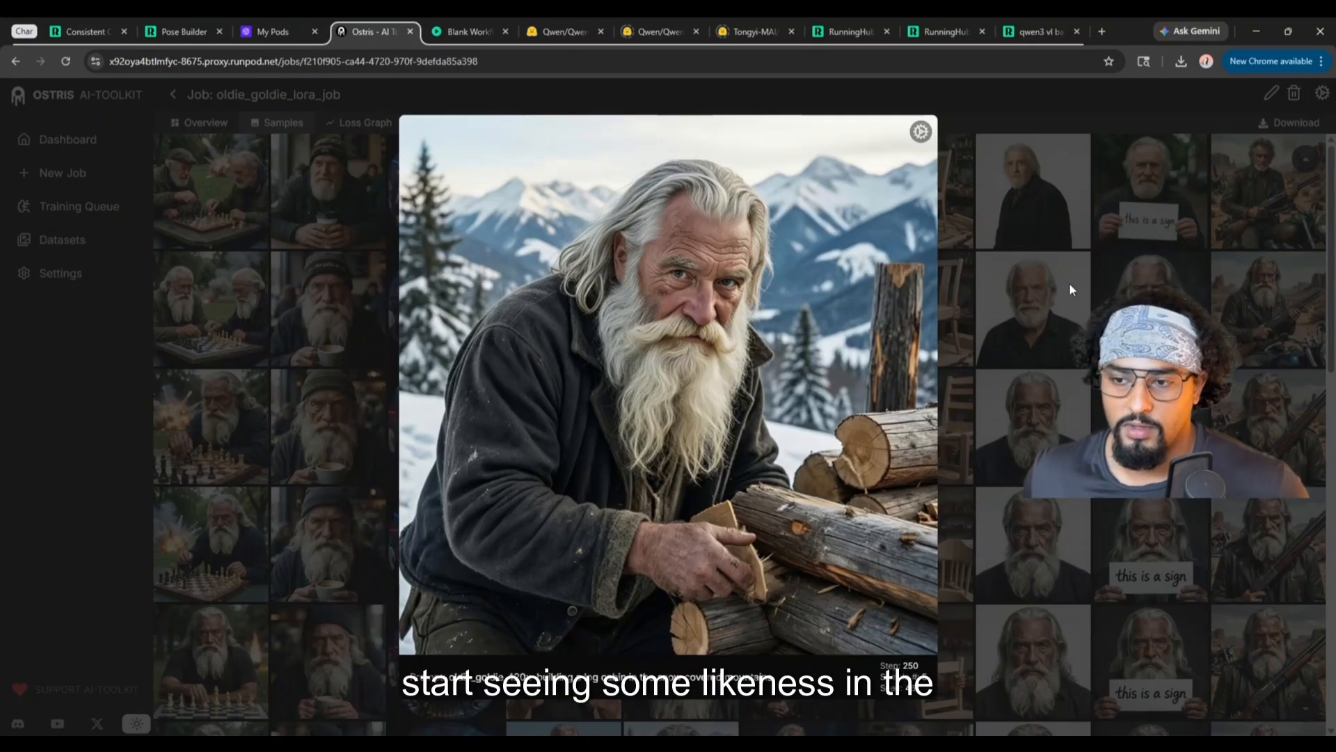
click(1069, 282)
click(824, 314)
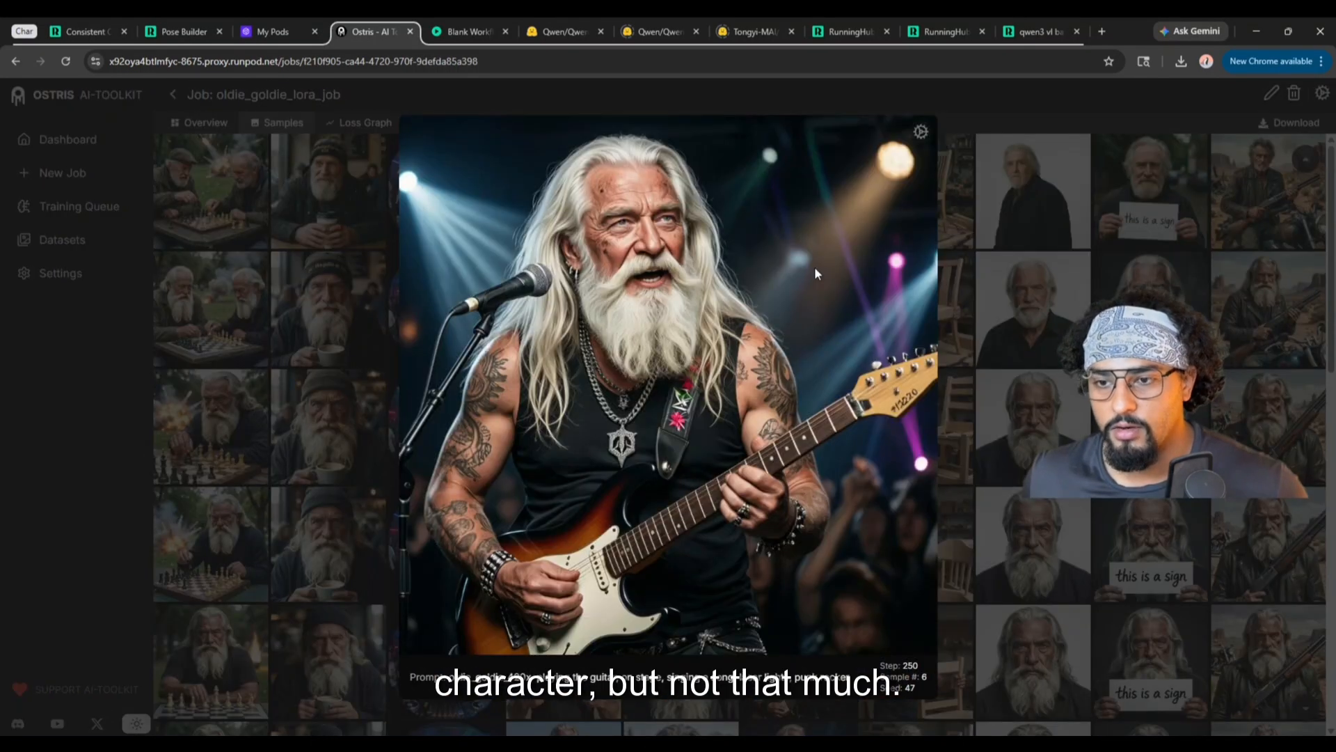
click(1062, 313)
click(1062, 314)
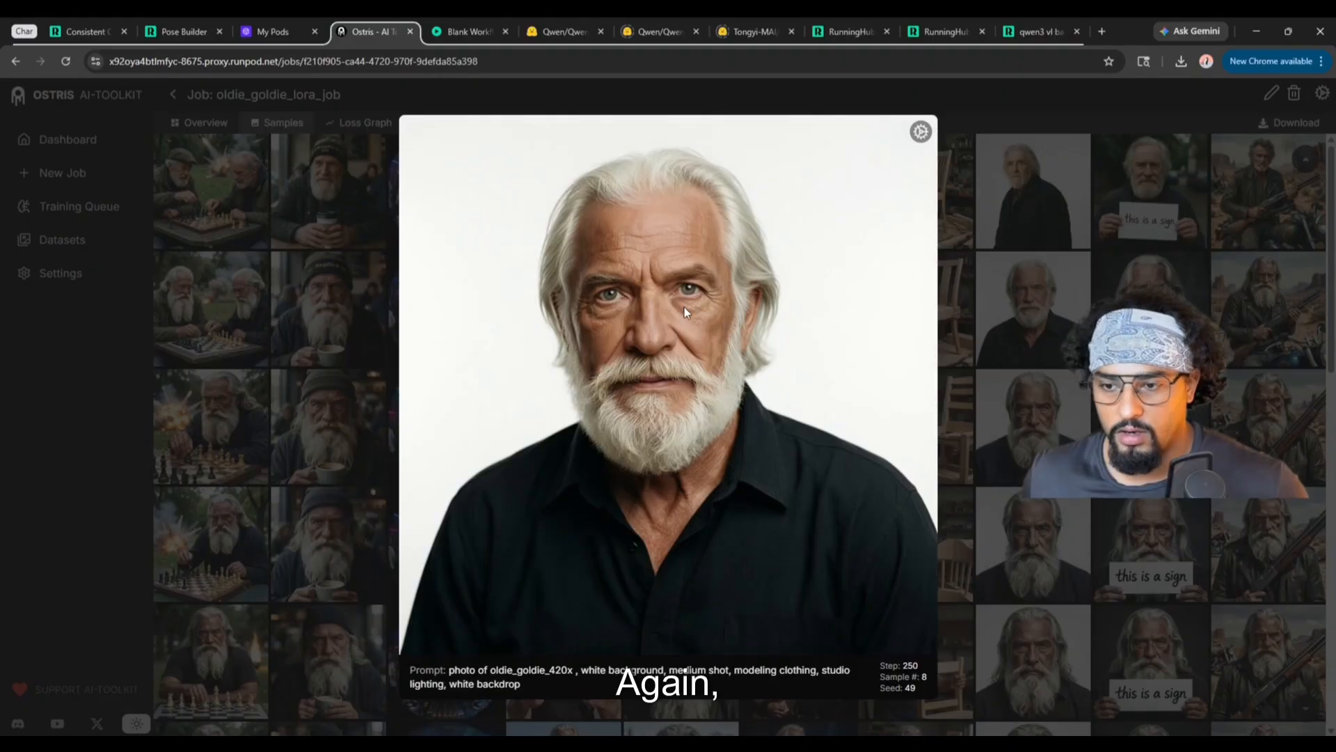
click(1083, 273)
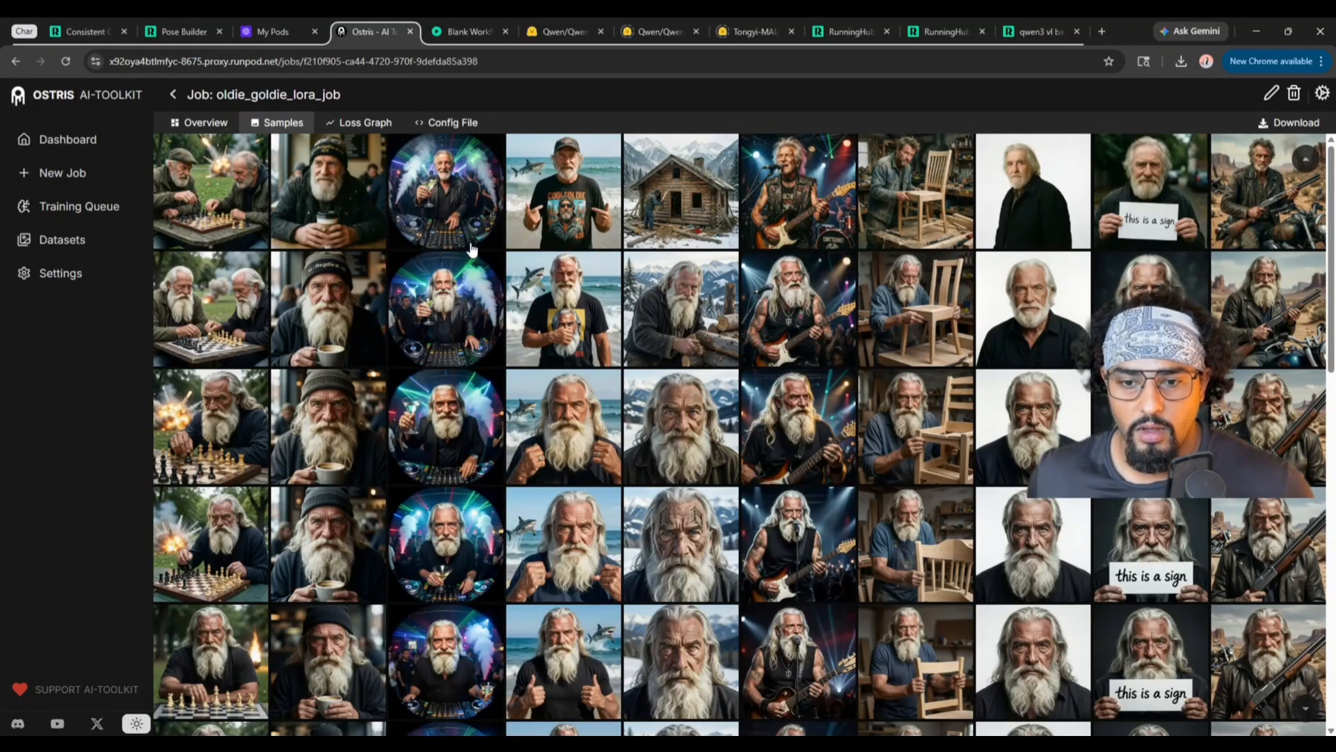
scroll(495, 289, down, 1)
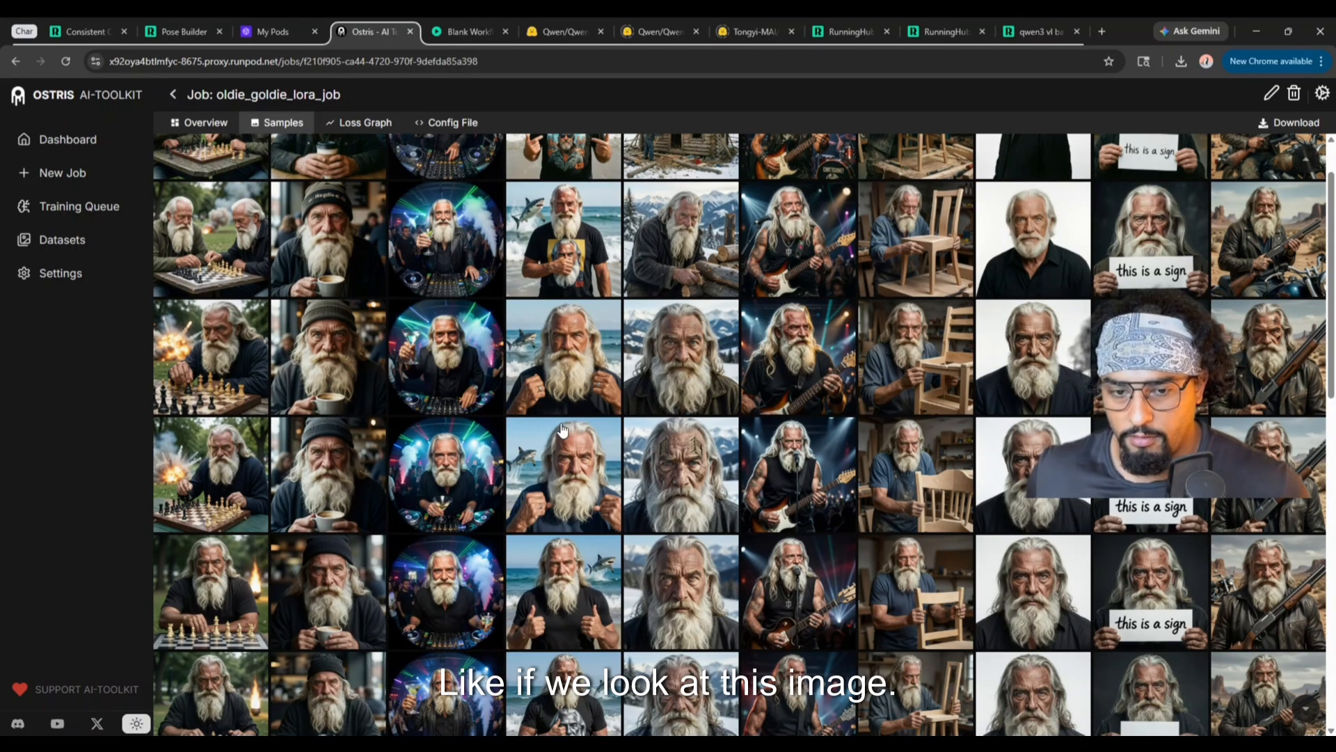
click(693, 474)
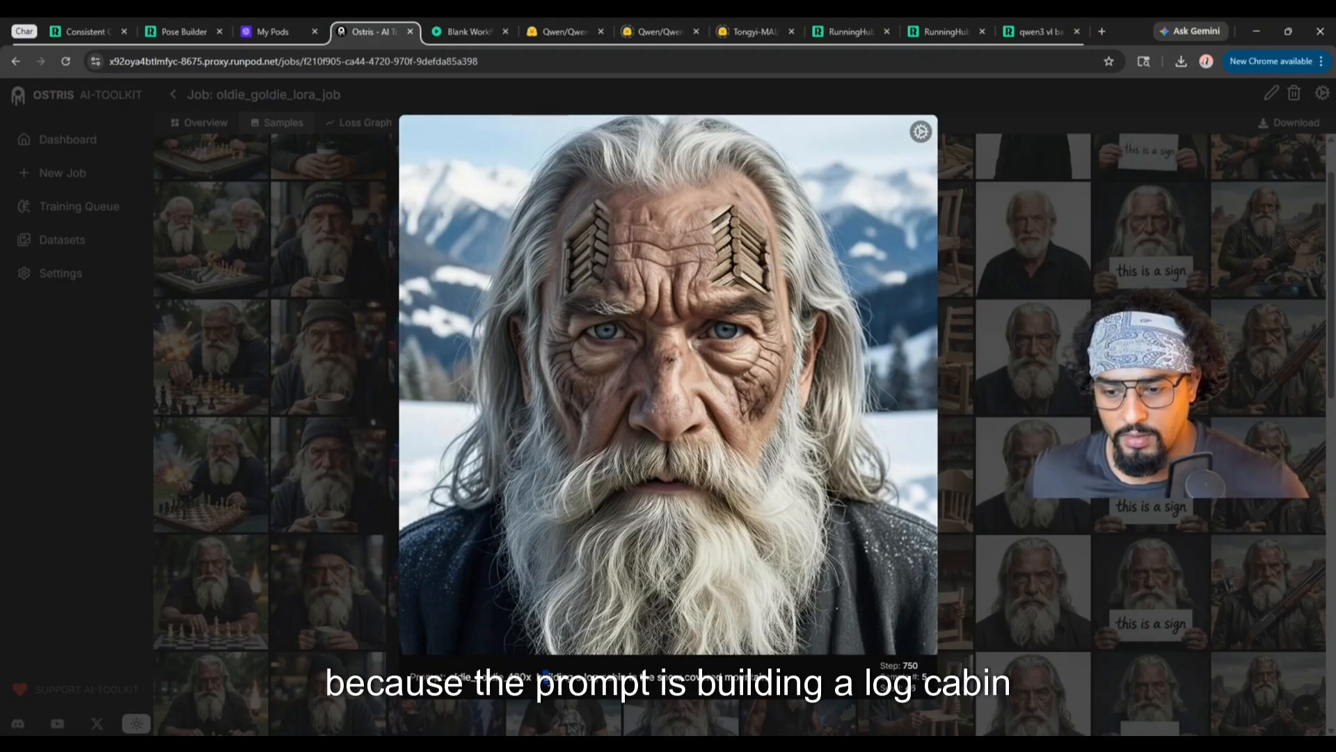
drag(542, 678, 662, 681)
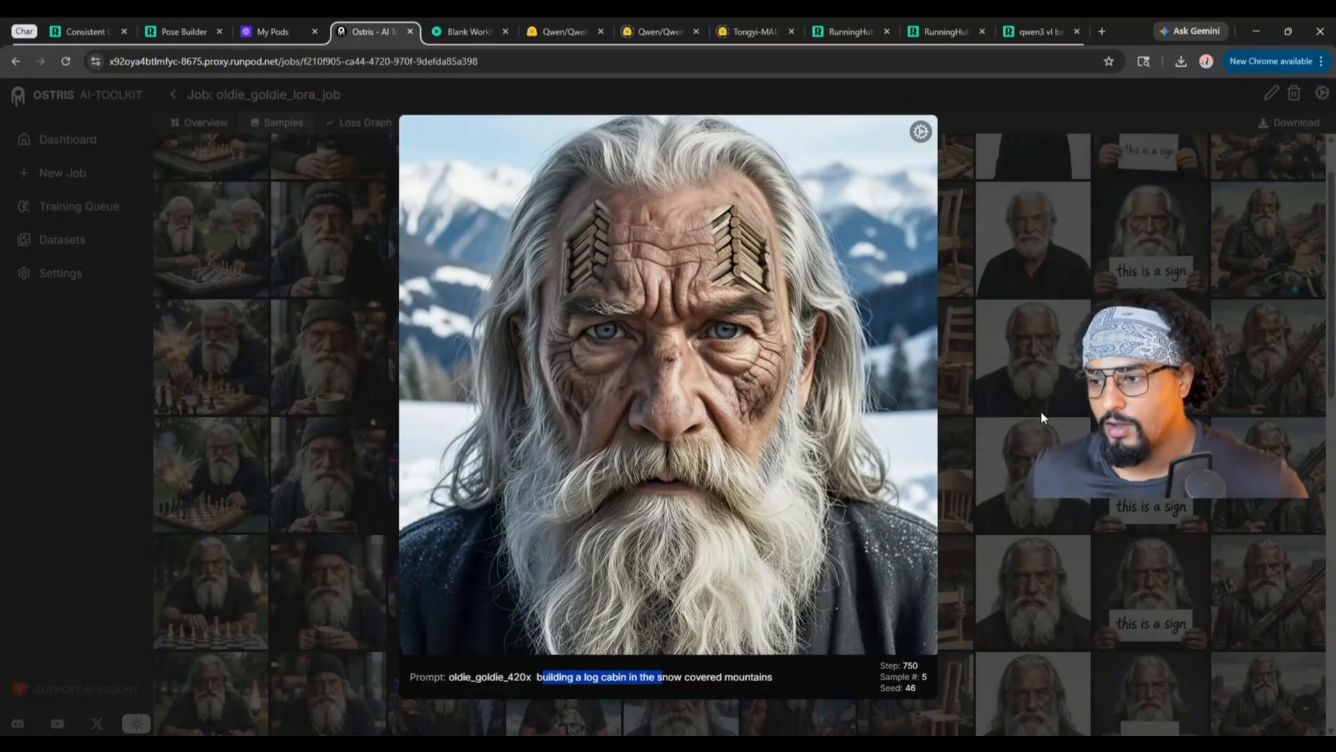
click(1030, 373)
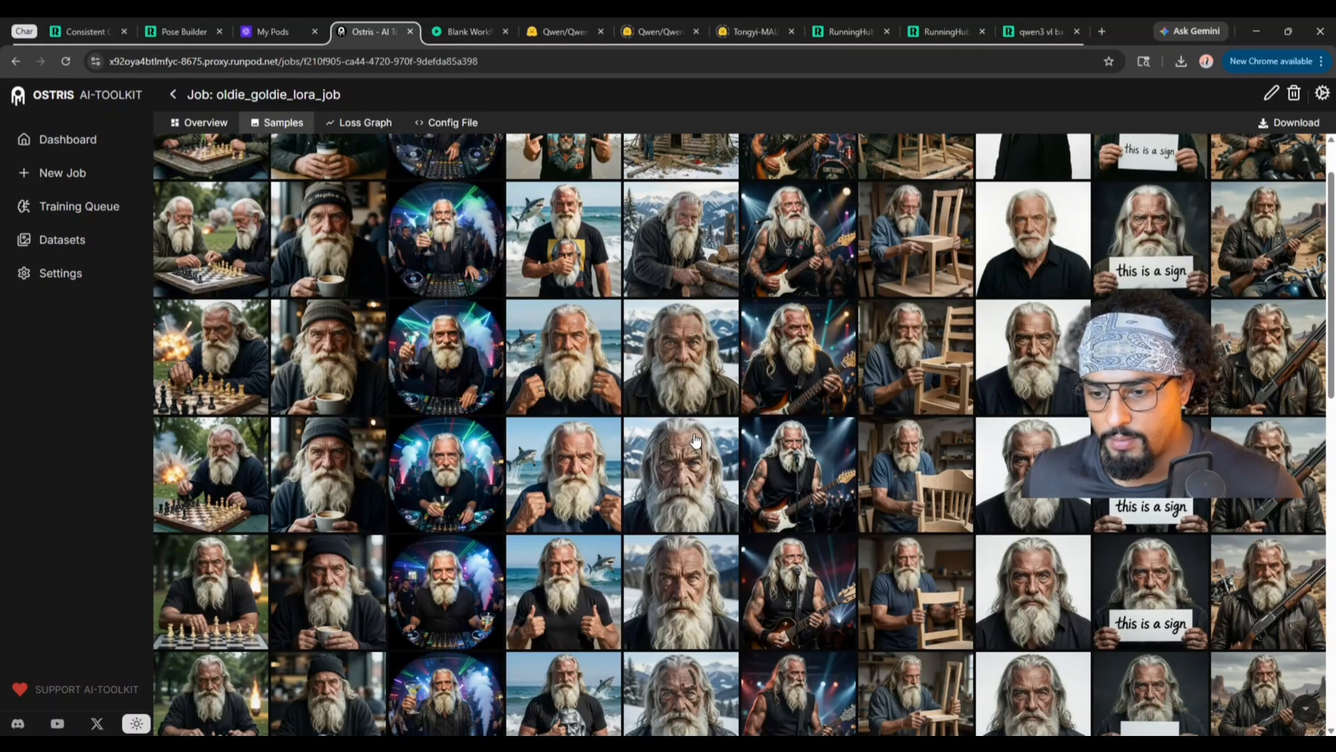
scroll(696, 440, down, 2)
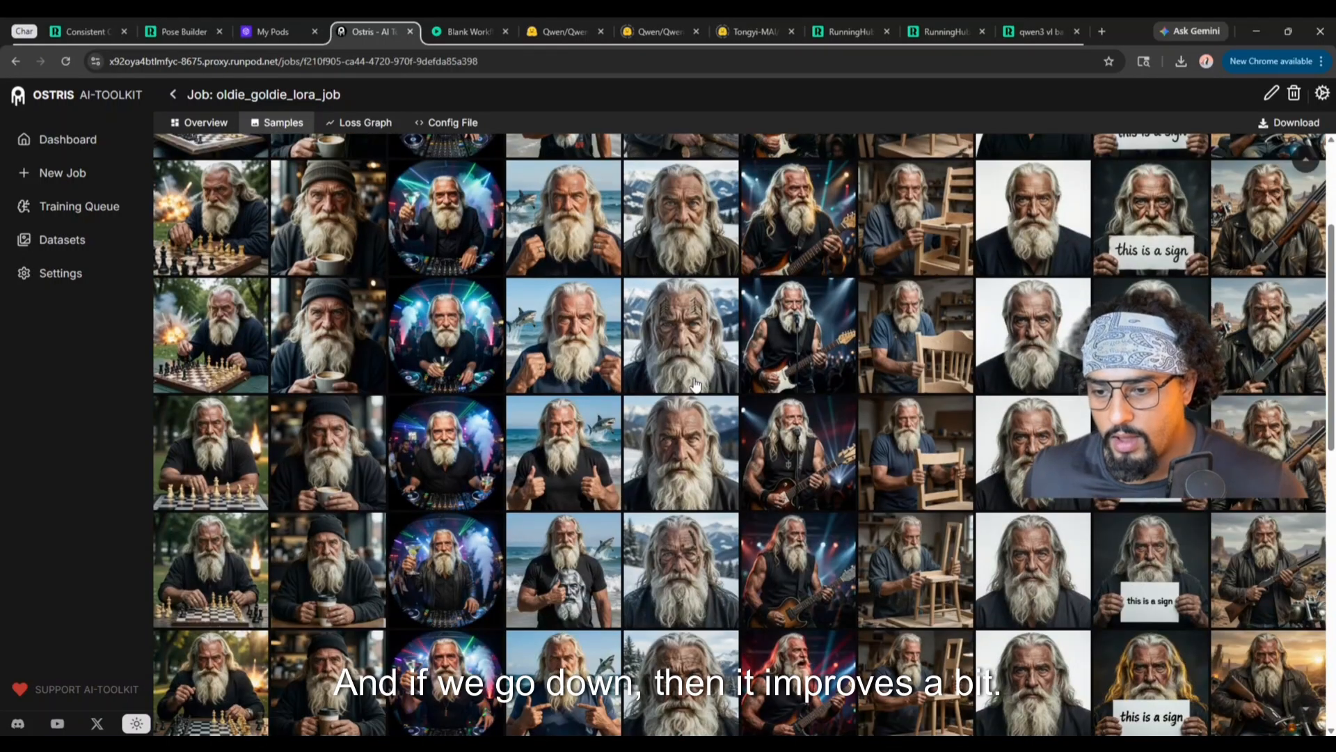
click(673, 440)
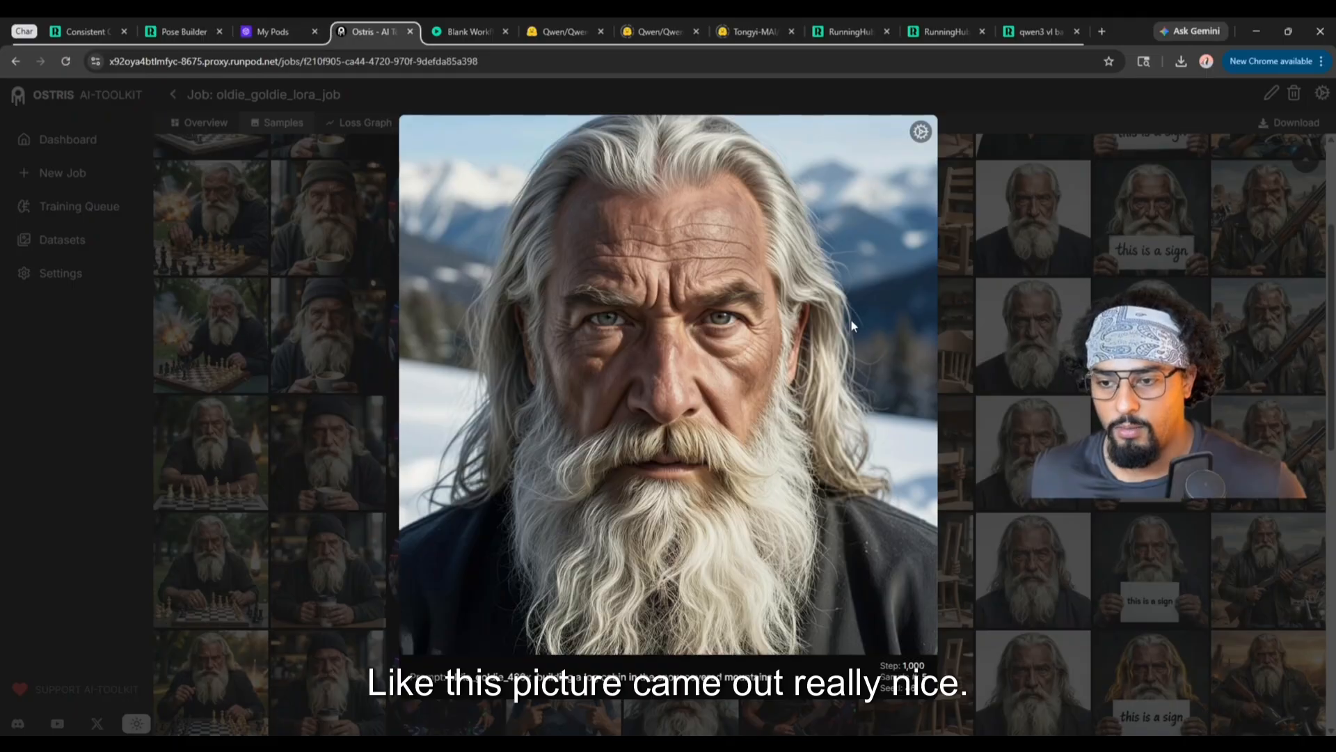
click(1059, 334)
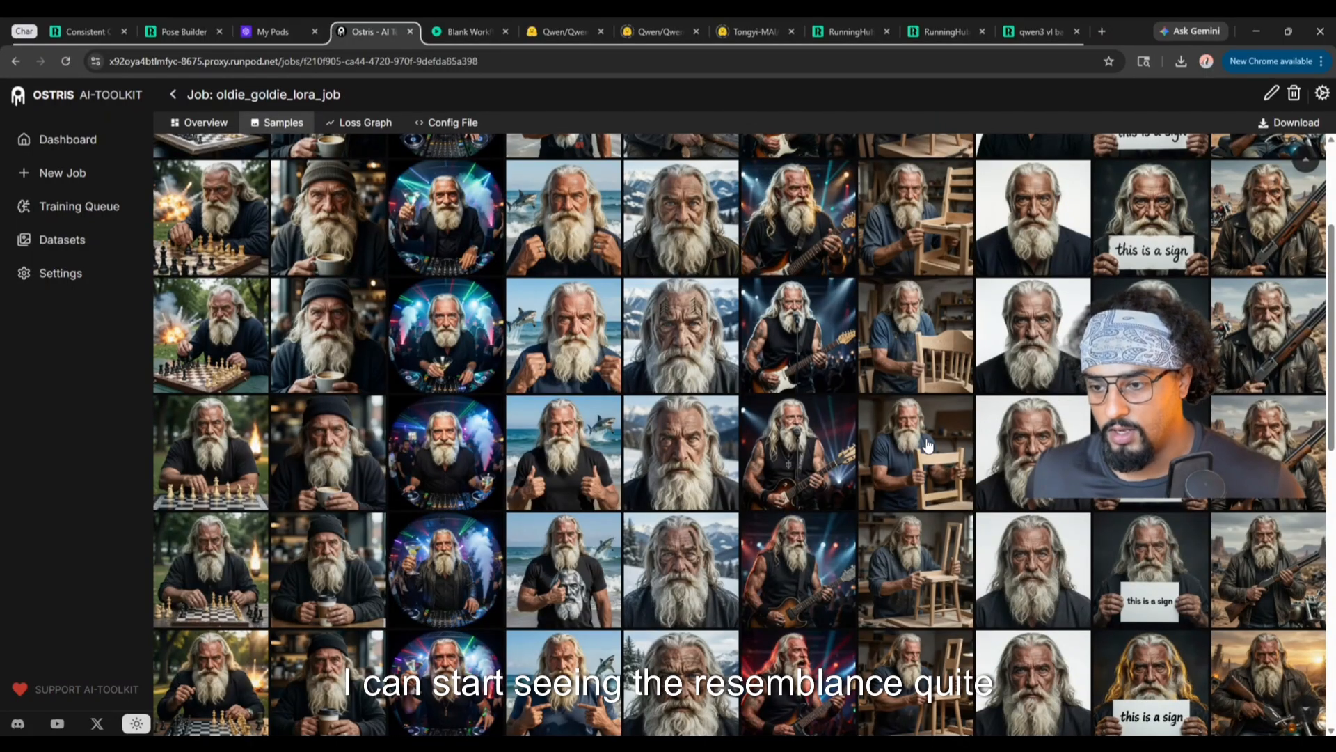
Step: Inspect the step-1,250 snowy-mountain portrait and step-1,750 punk rocker singing samples
scroll(695, 476, down, 1)
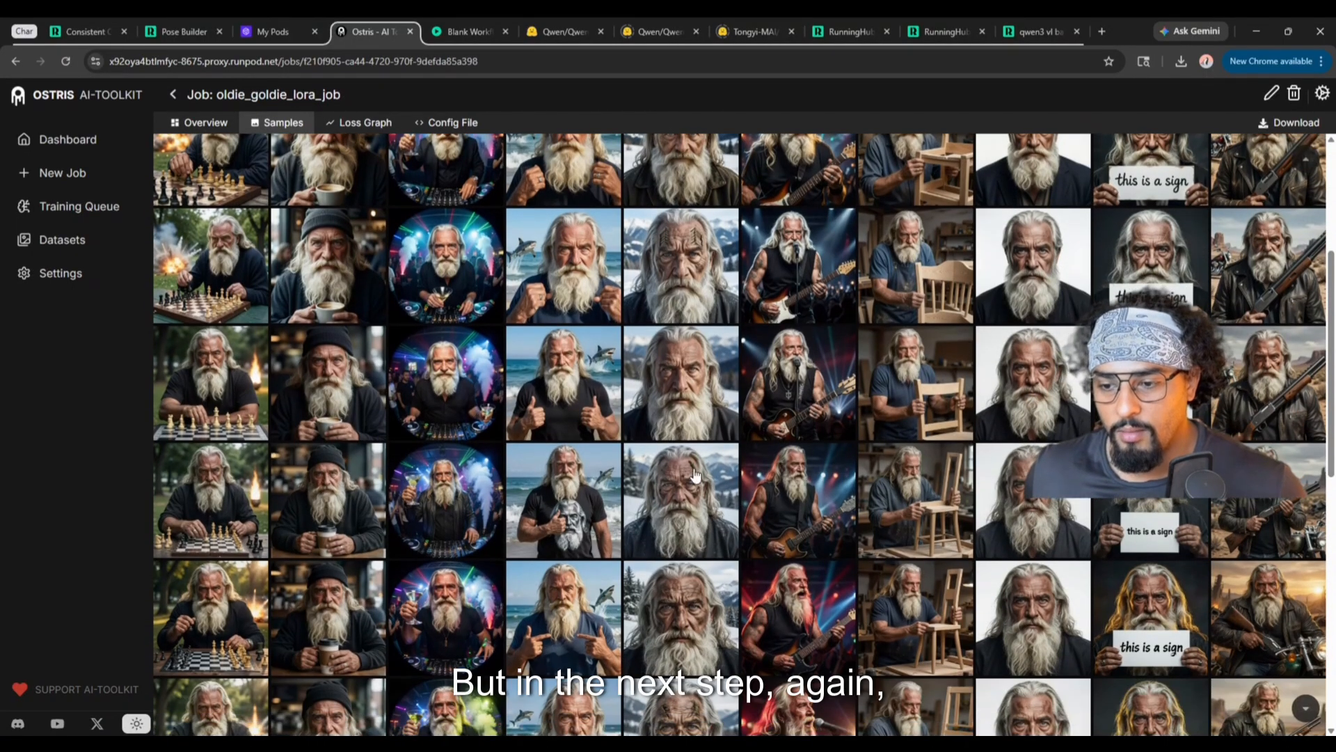
click(695, 475)
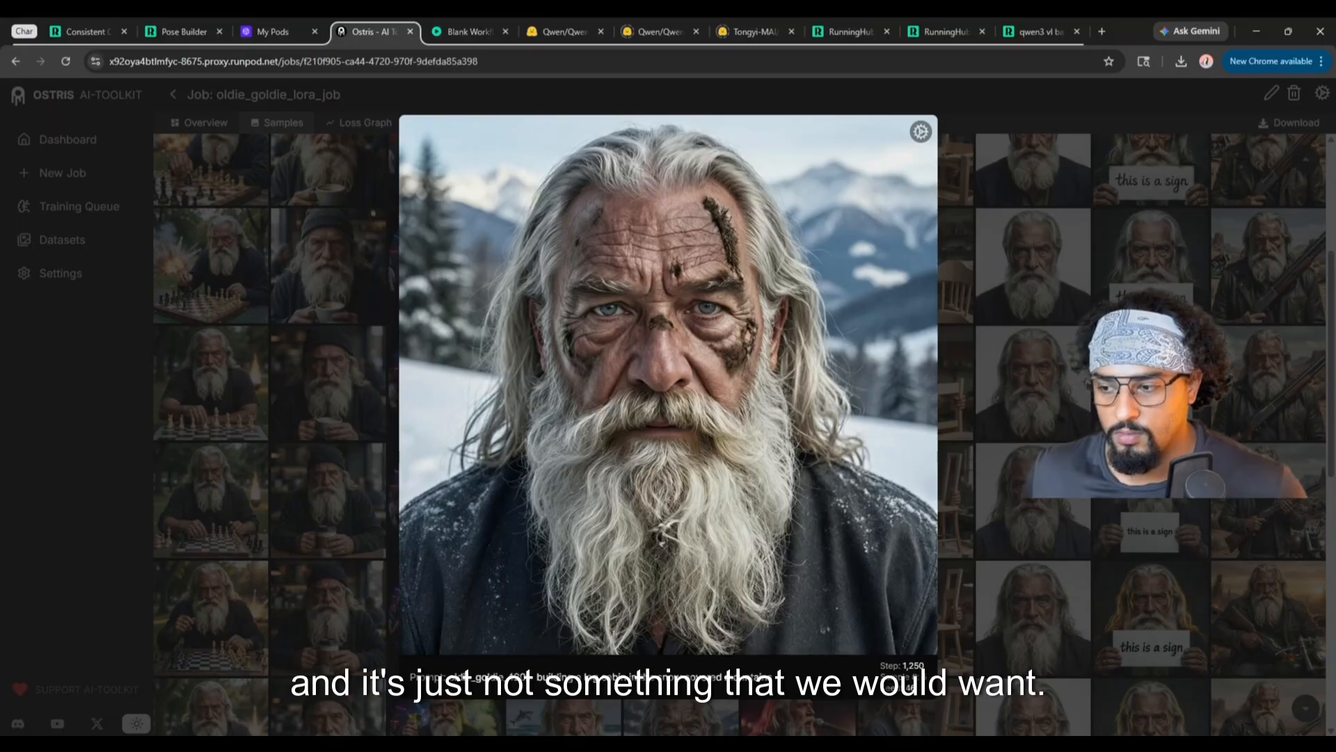
click(1071, 358)
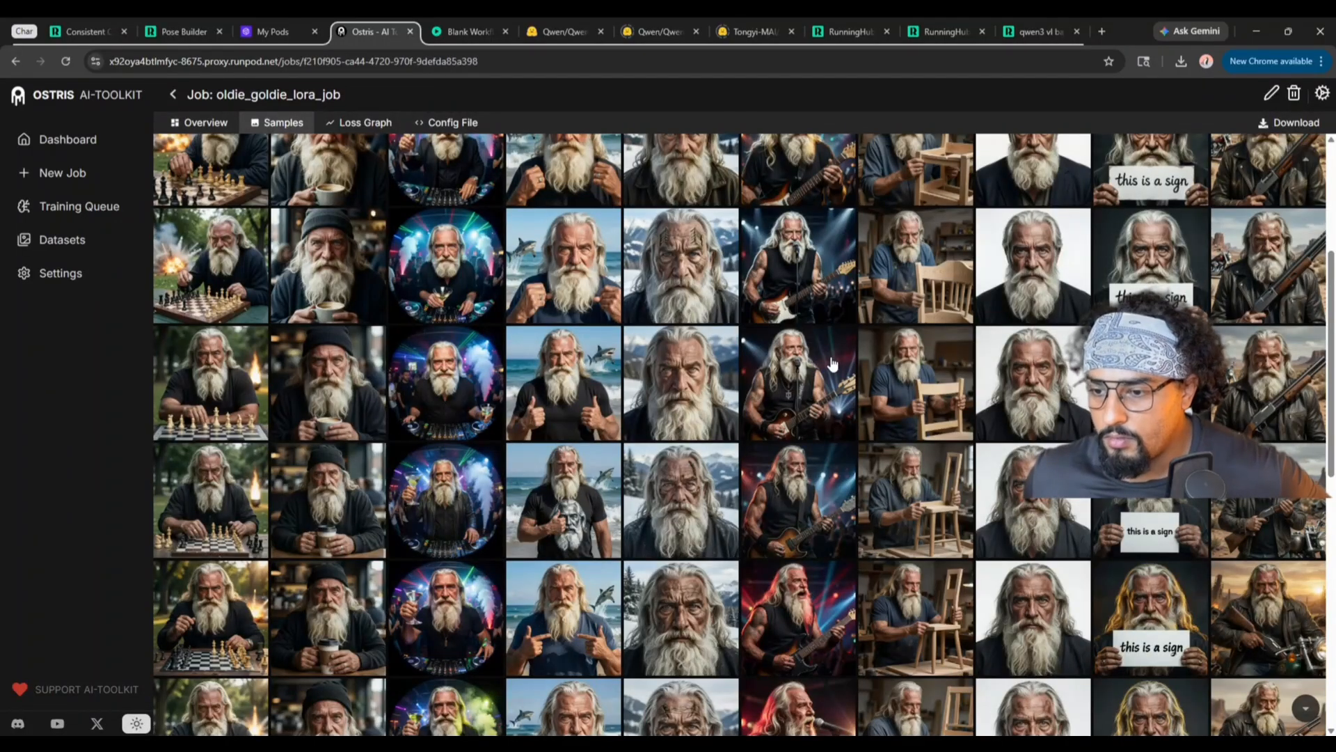
scroll(812, 268, up, 5)
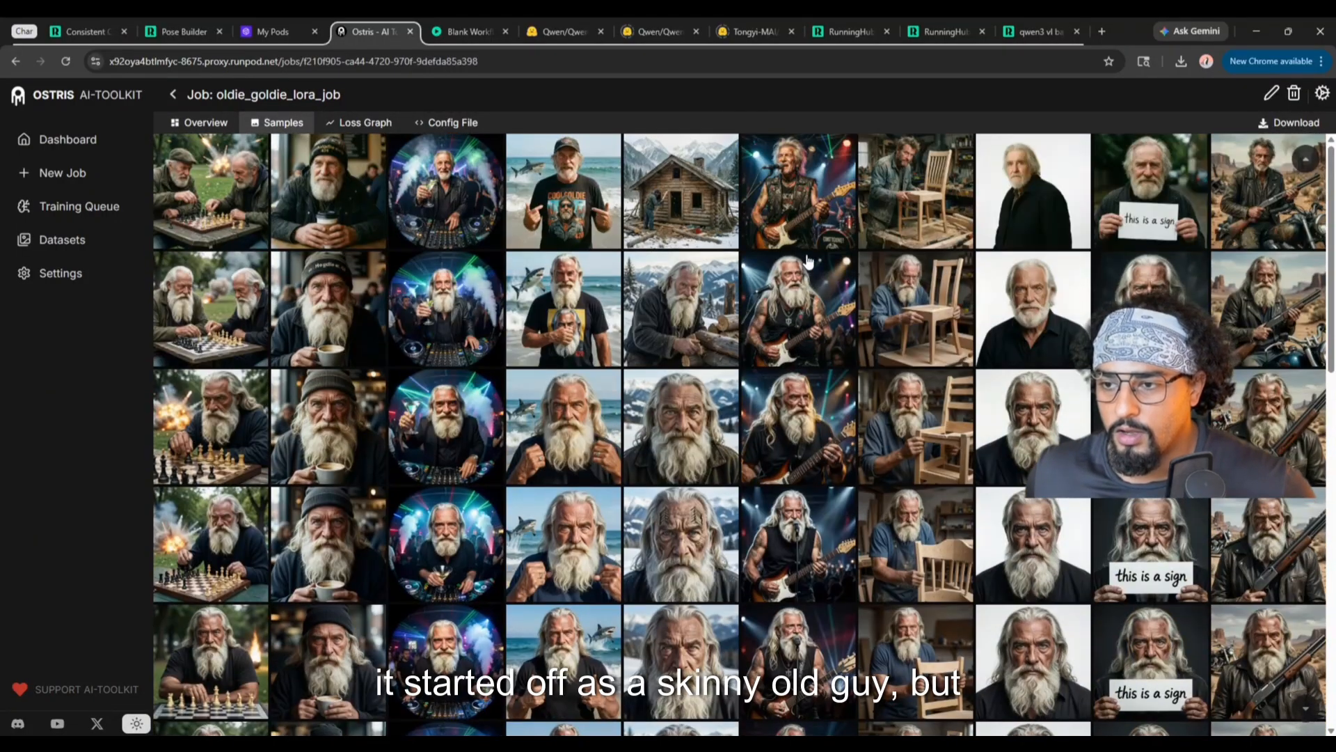
scroll(804, 336, down, 1)
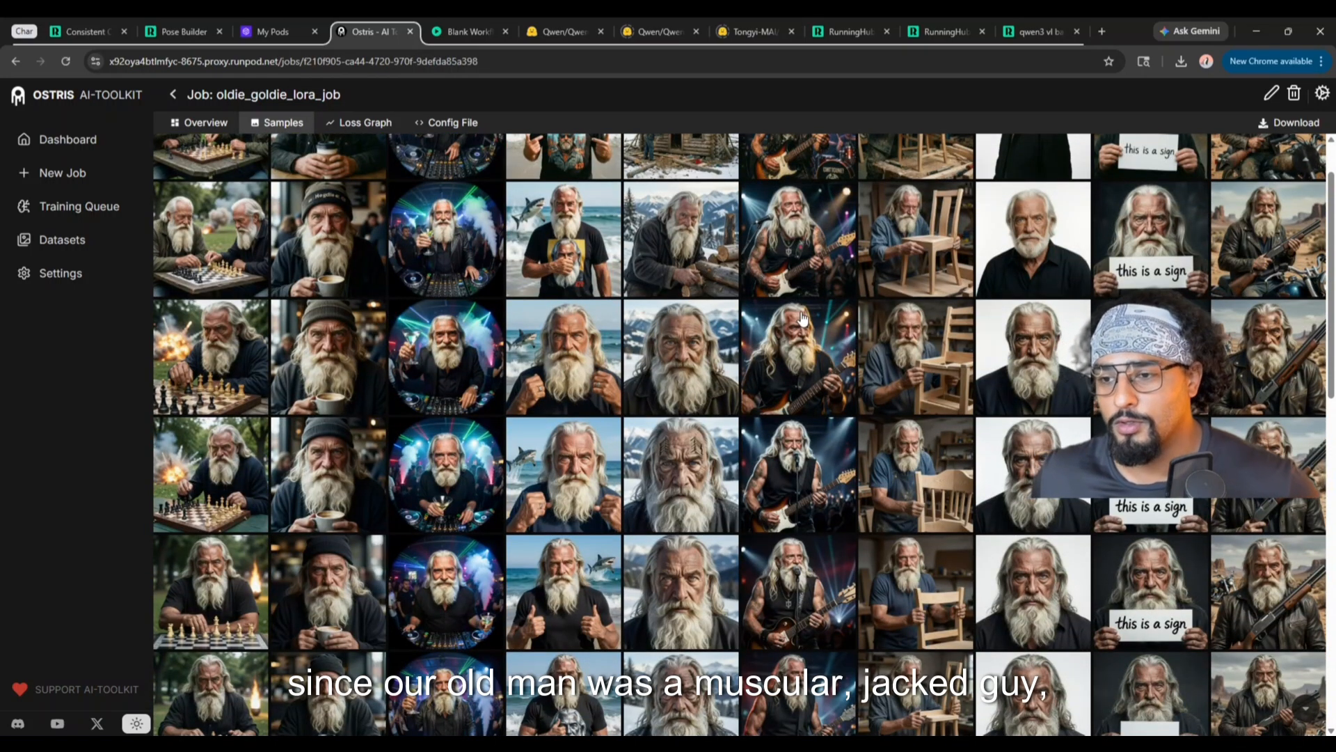
scroll(804, 346, down, 2)
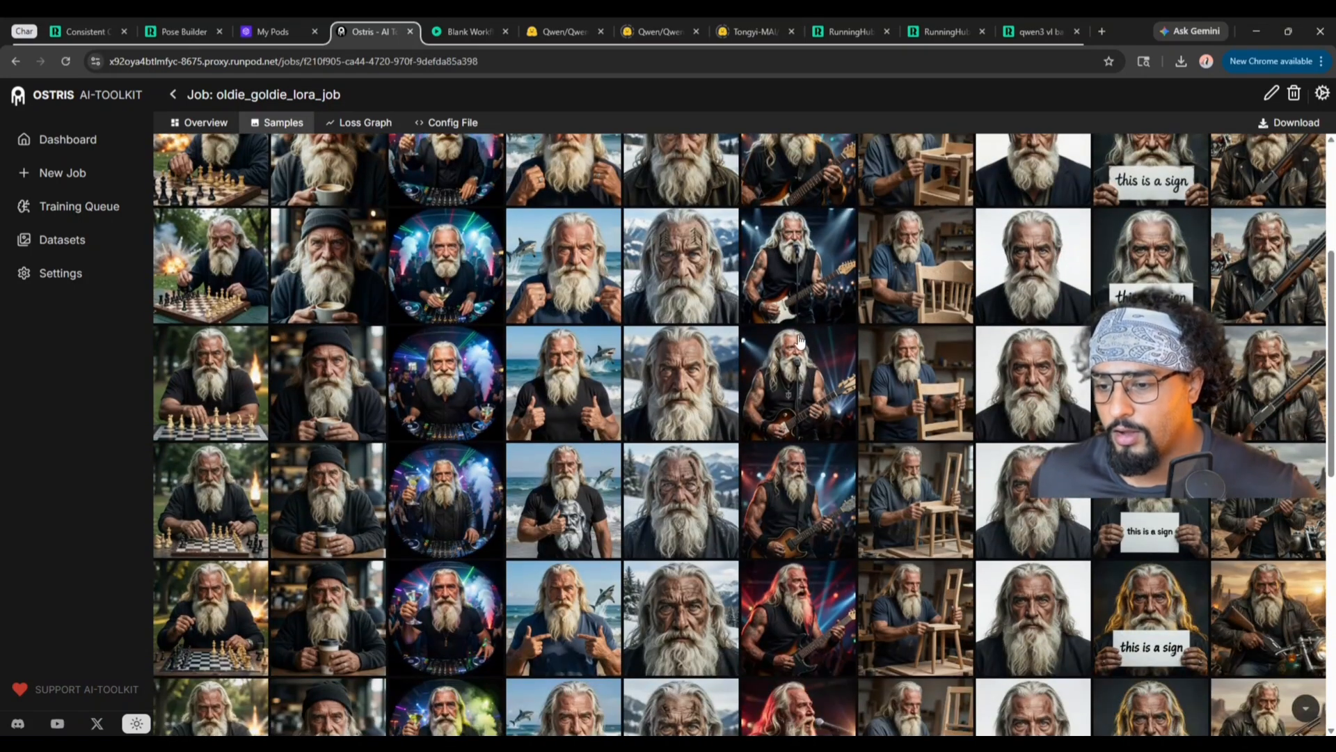
scroll(799, 376, down, 3)
scroll(796, 383, down, 3)
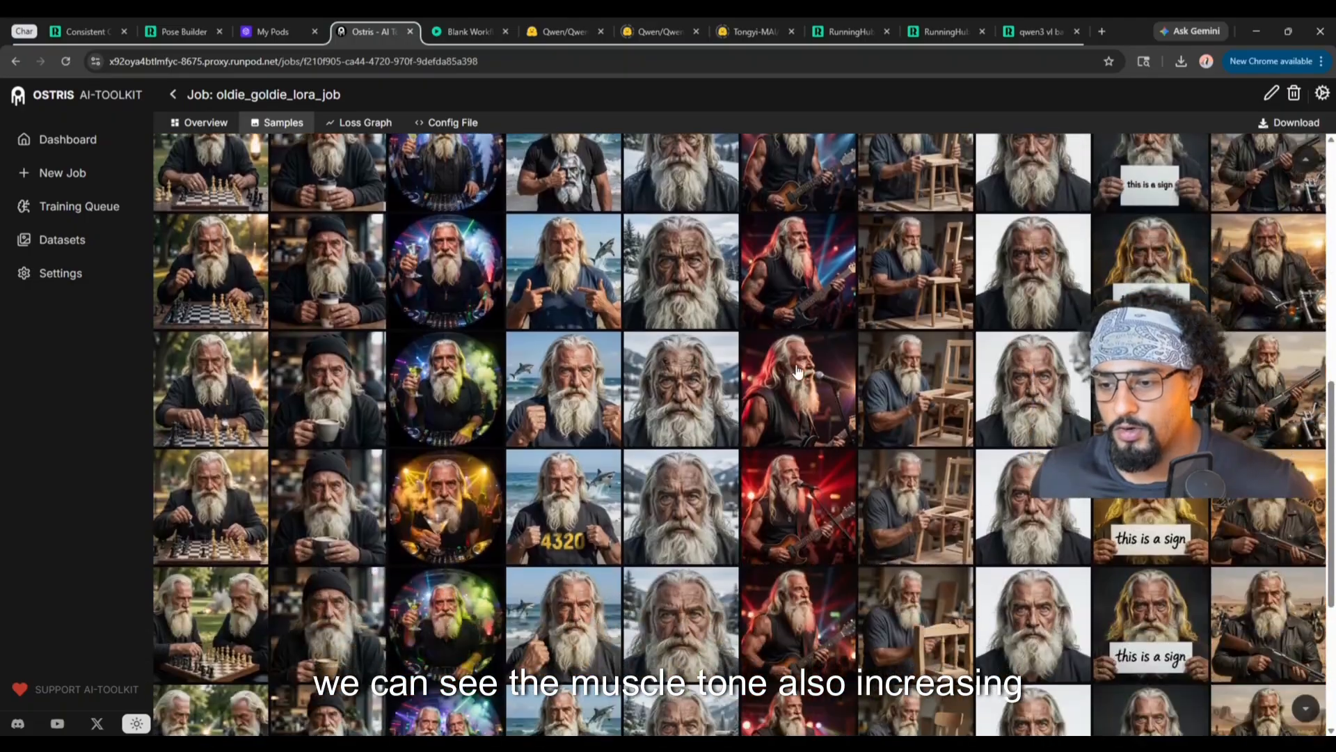
click(813, 406)
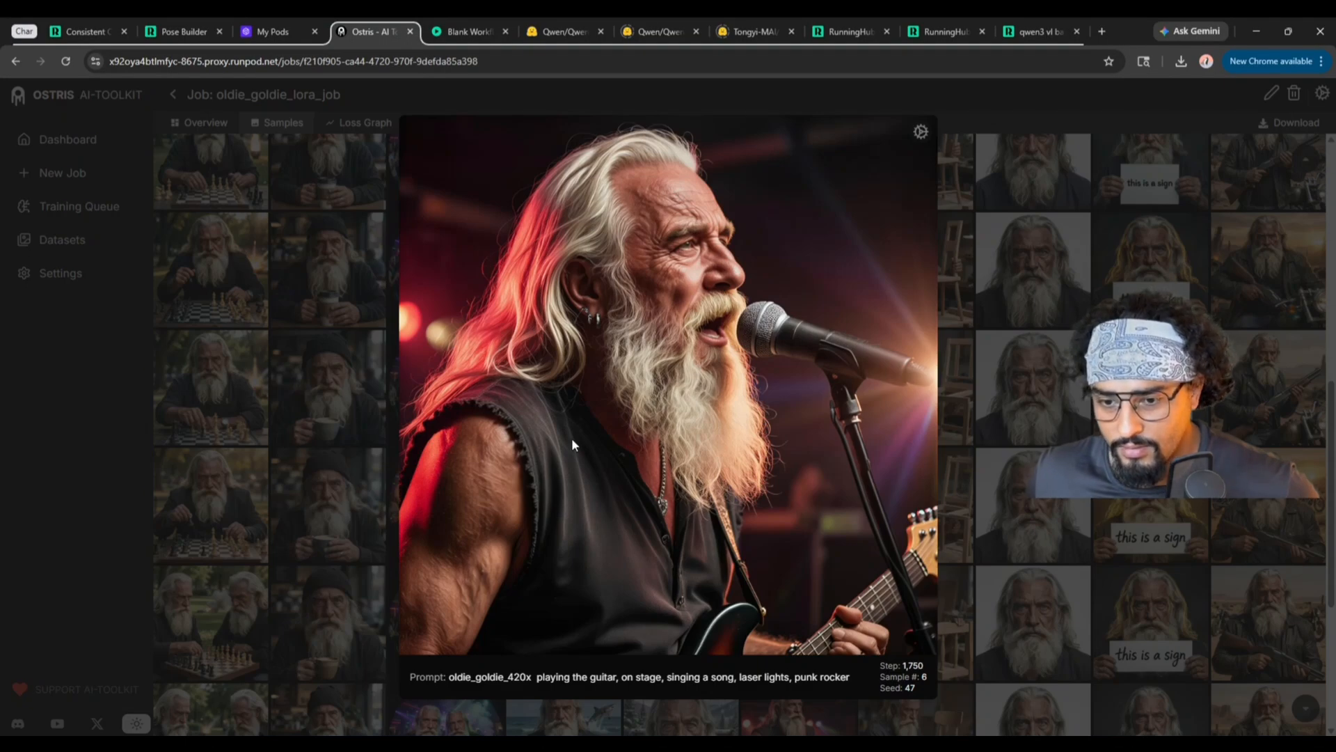
click(1042, 353)
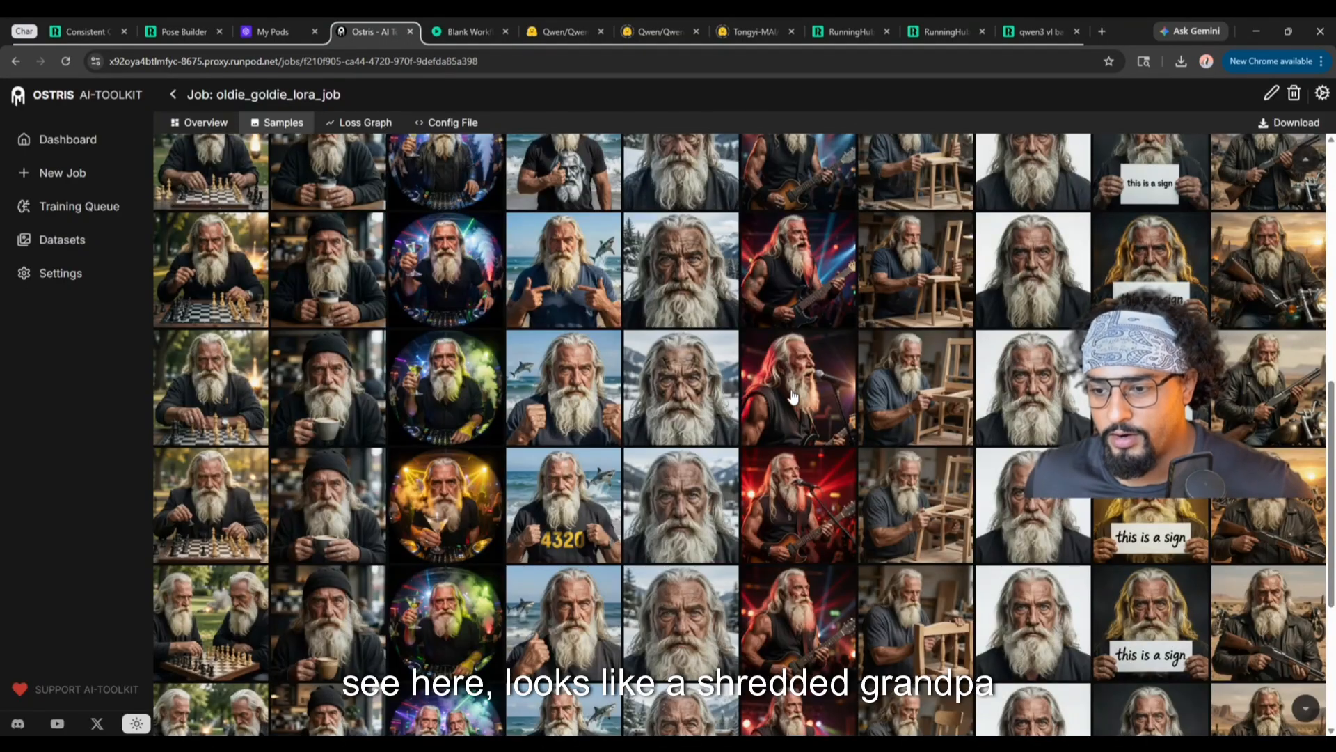
Step: Inspect the step-3000 chess, white-background portrait, desert shotgun and shark-shirt samples
scroll(799, 400, down, 4)
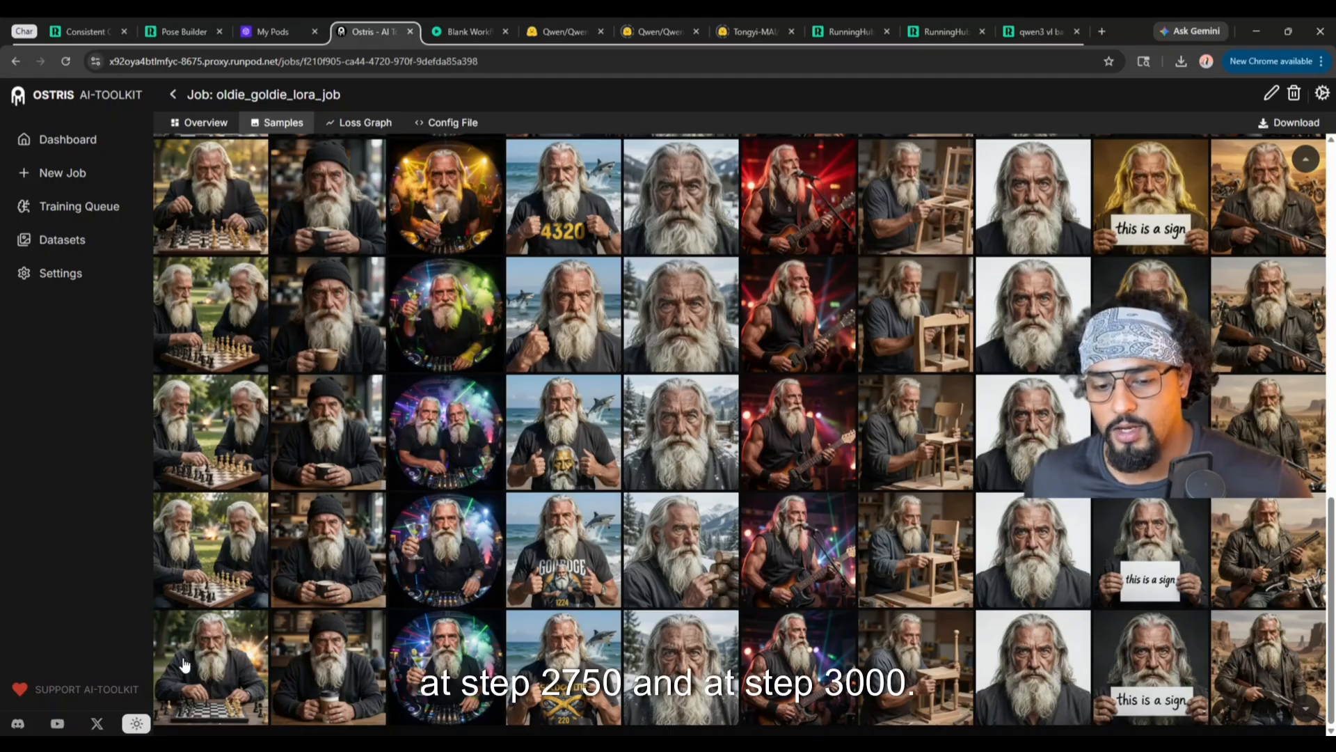
click(212, 655)
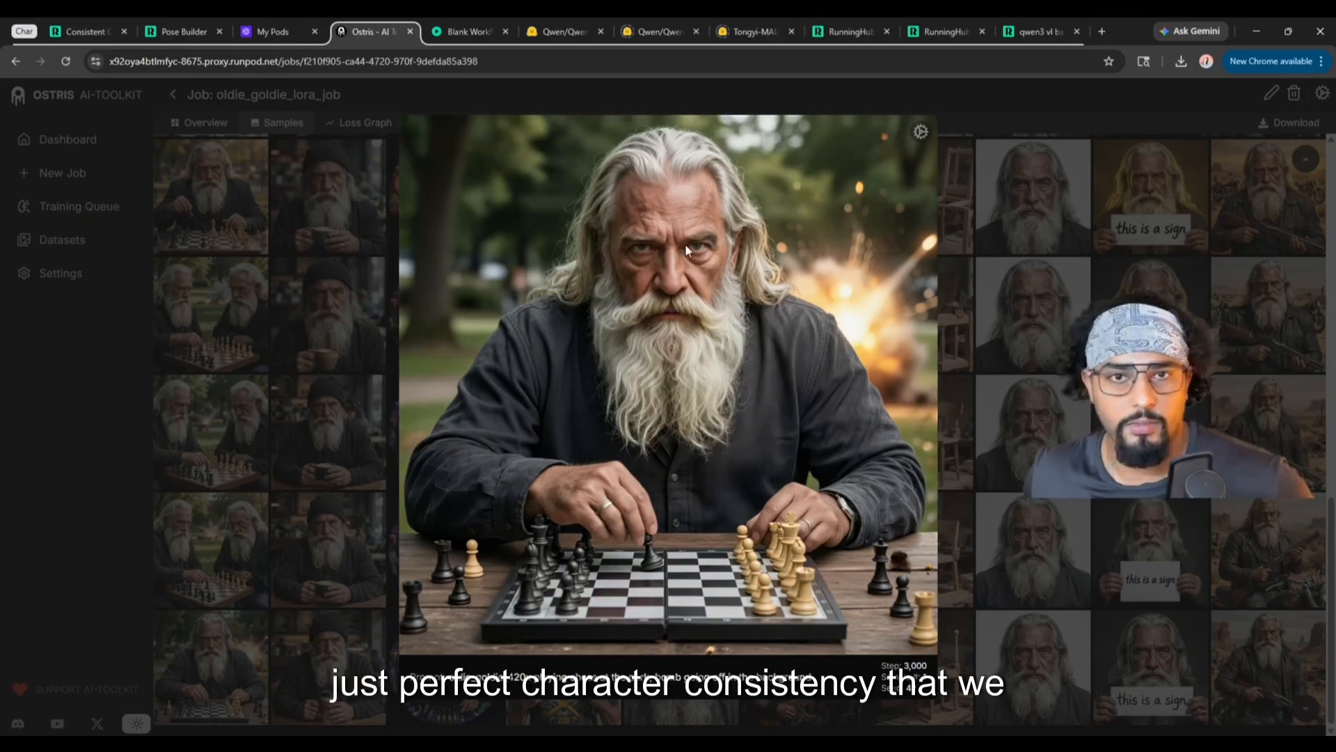
click(1021, 313)
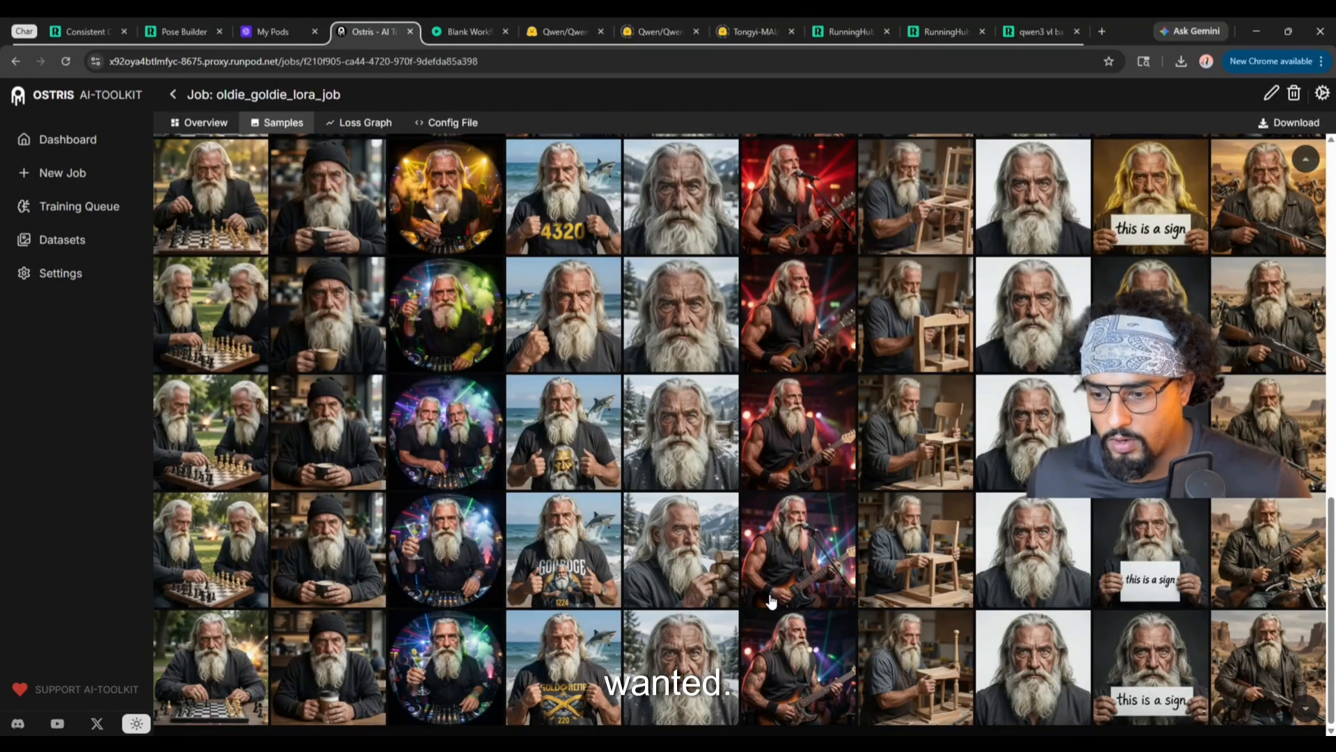
click(1055, 679)
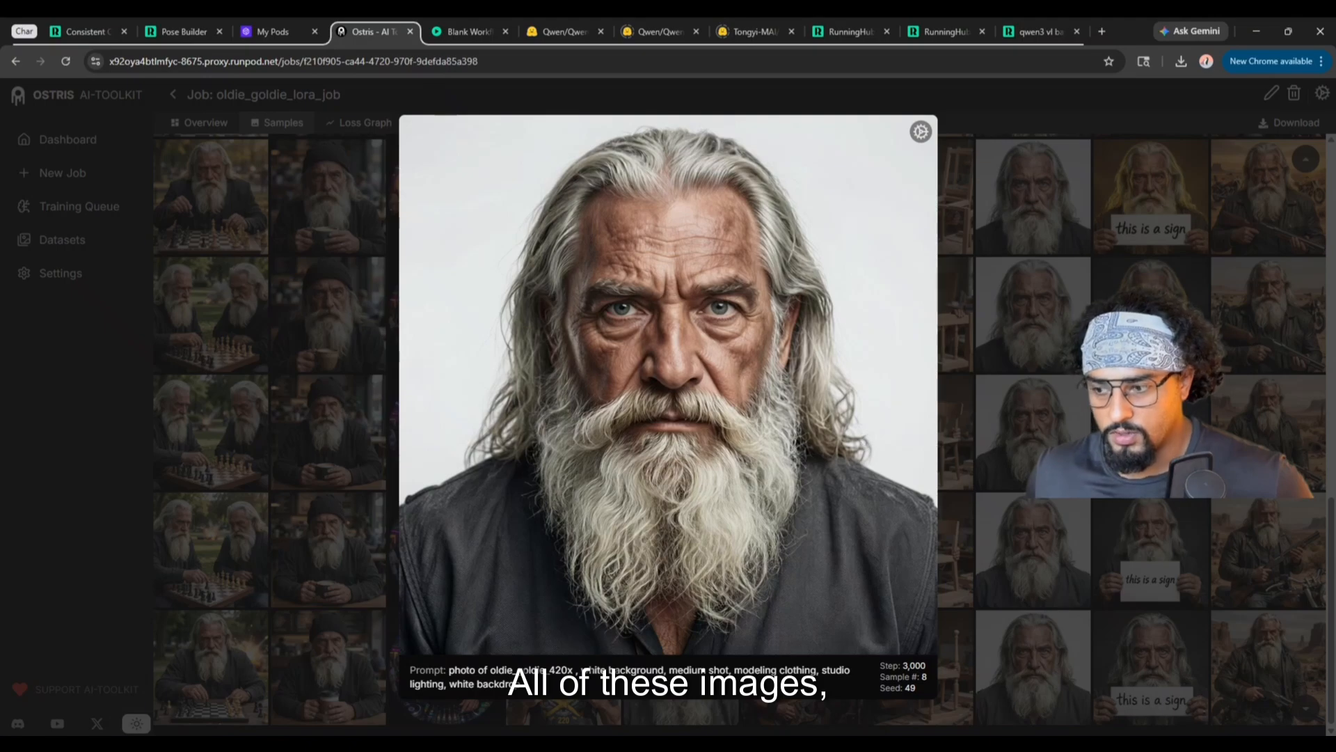
click(1268, 669)
click(1267, 670)
click(1052, 392)
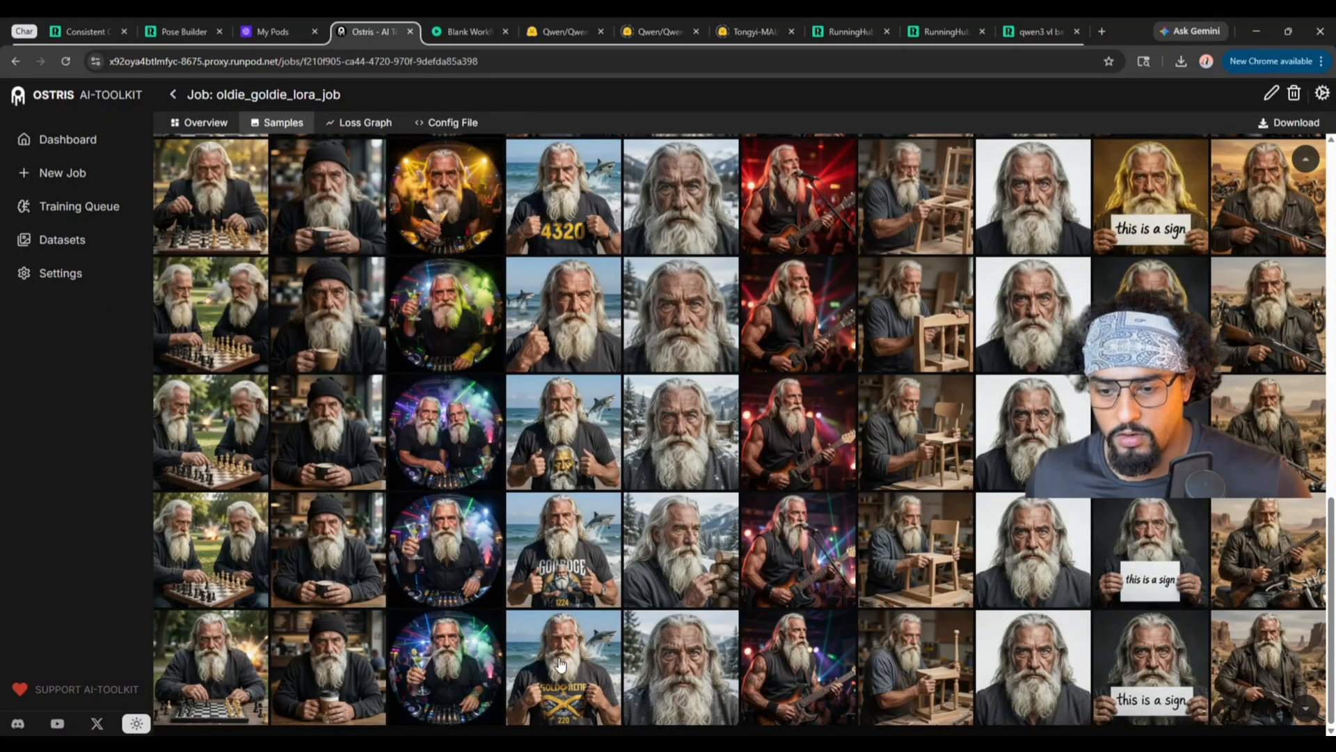
click(561, 666)
click(1072, 372)
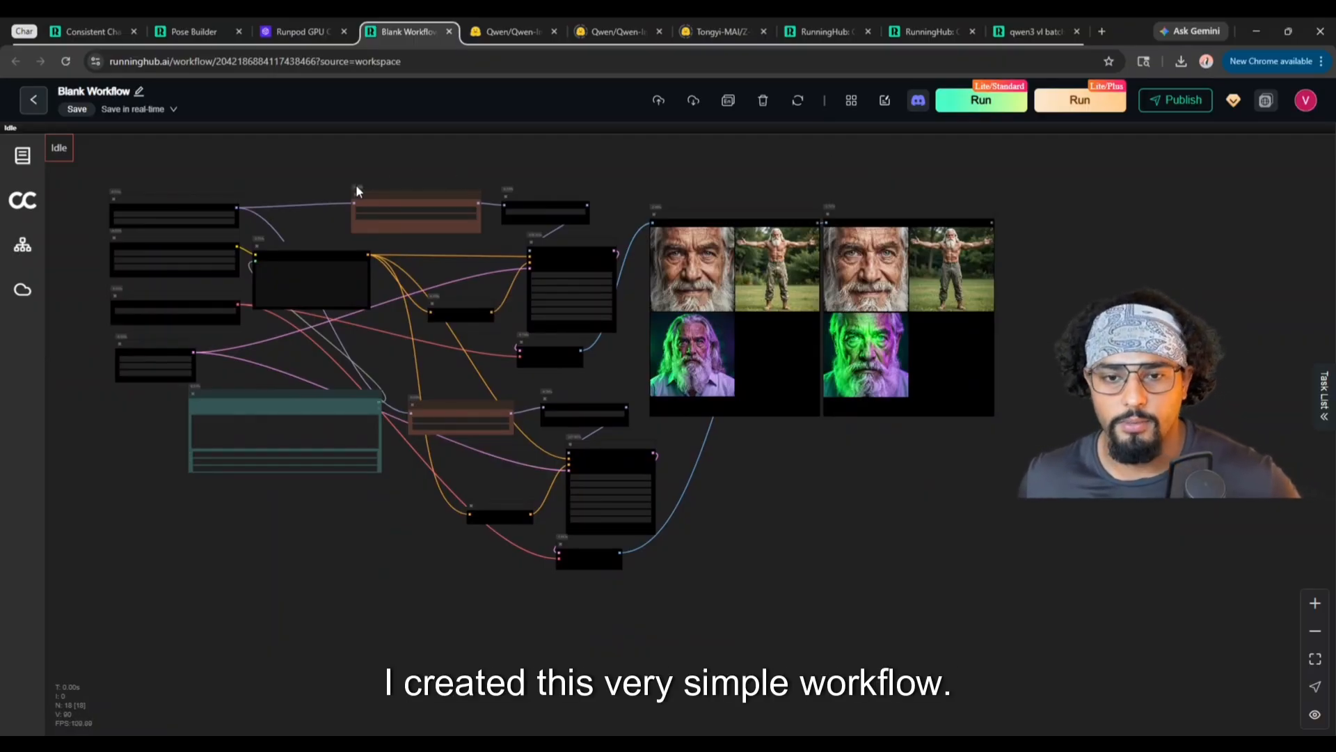
Step: Zoom into the model and LoRA loaders and move the second Load LoRA node upward
scroll(357, 189, up, 5)
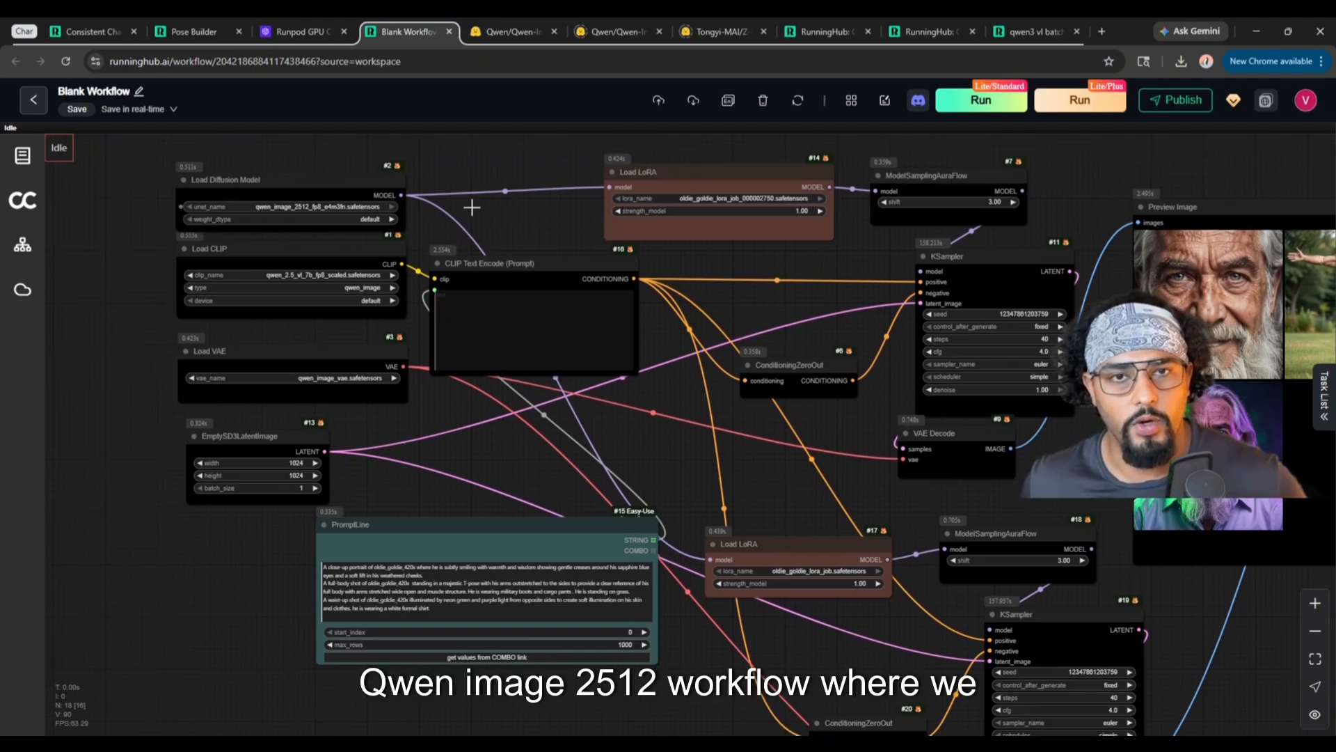
drag(529, 216, 382, 225)
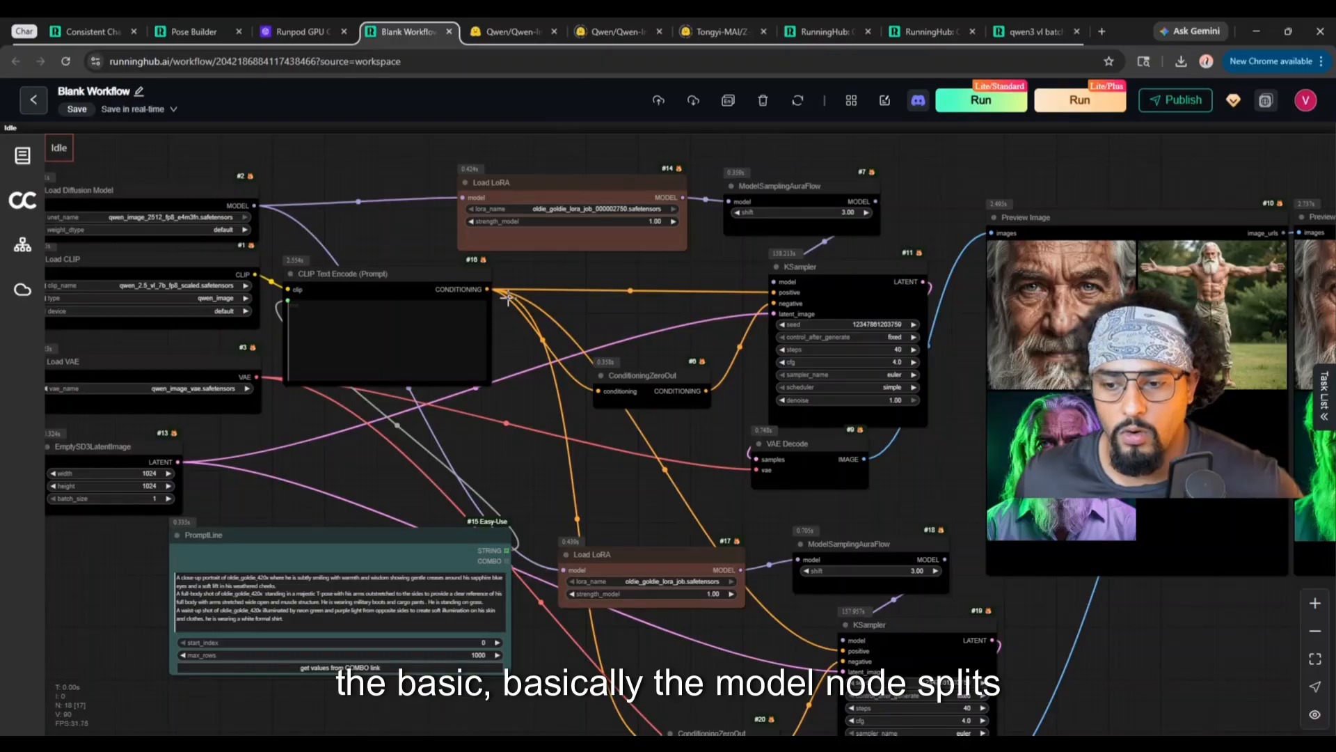
drag(615, 553, 622, 507)
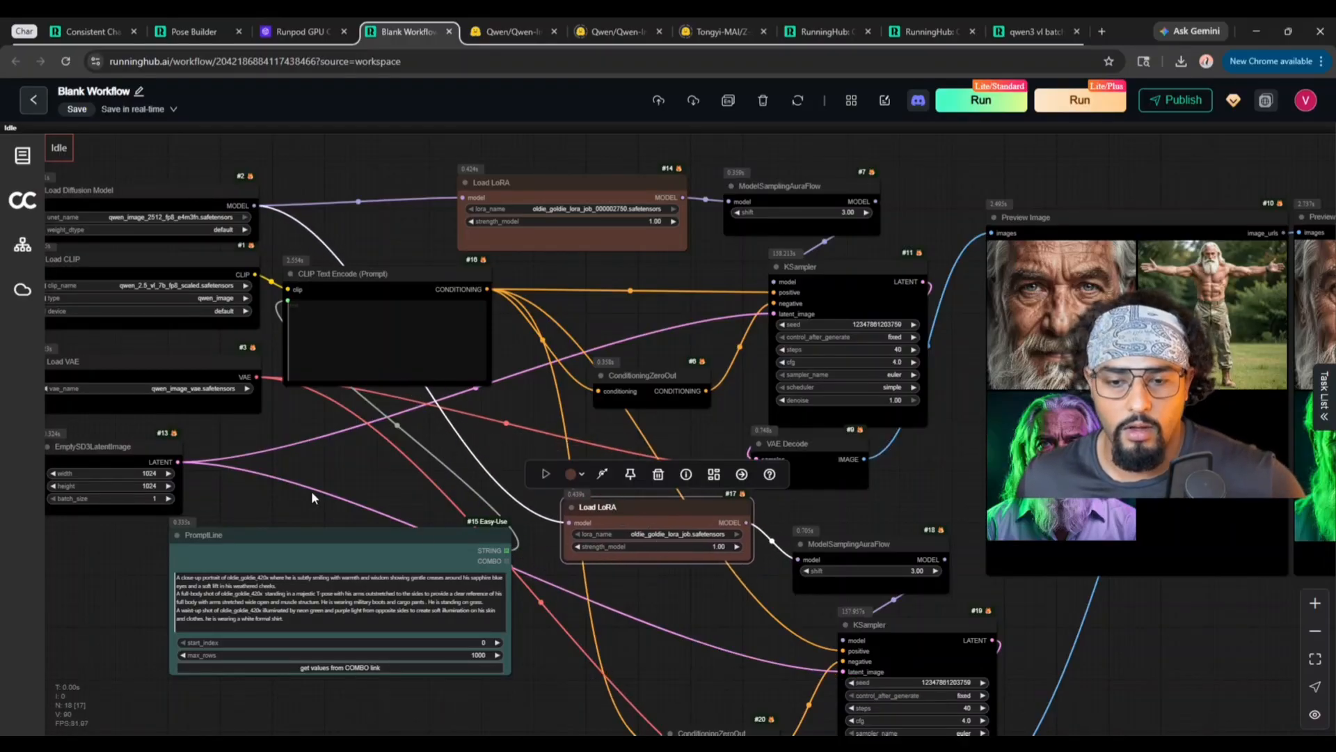
Step: Review the PromptLine prompt text, then pan over to the generated preview portraits
drag(311, 491, 396, 368)
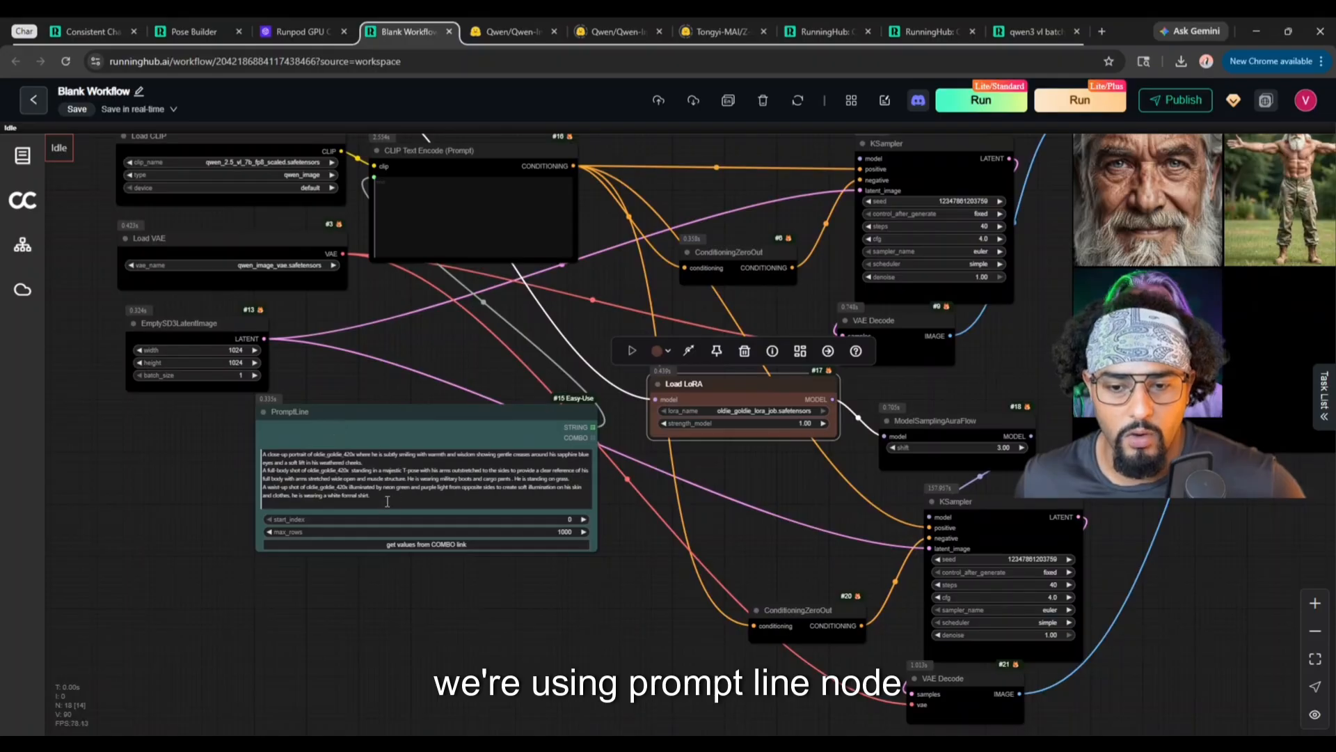
drag(387, 501, 240, 454)
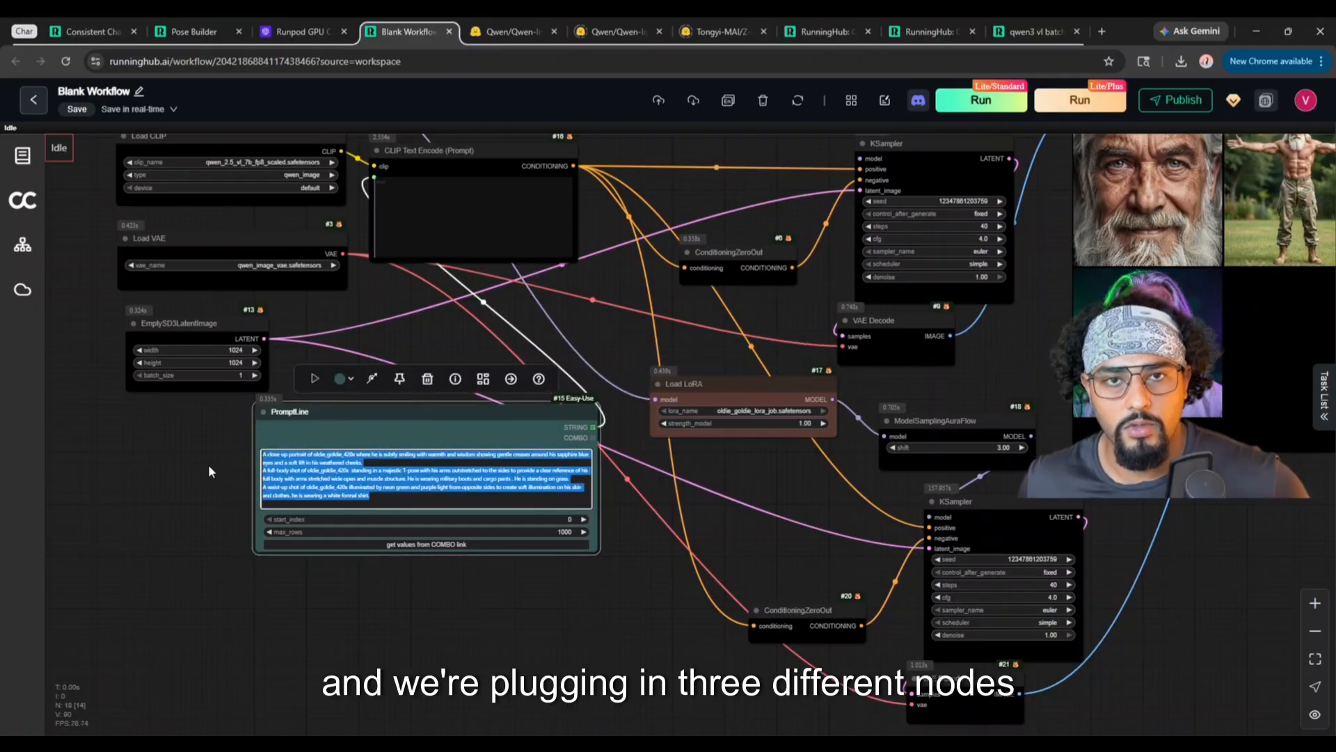
click(163, 487)
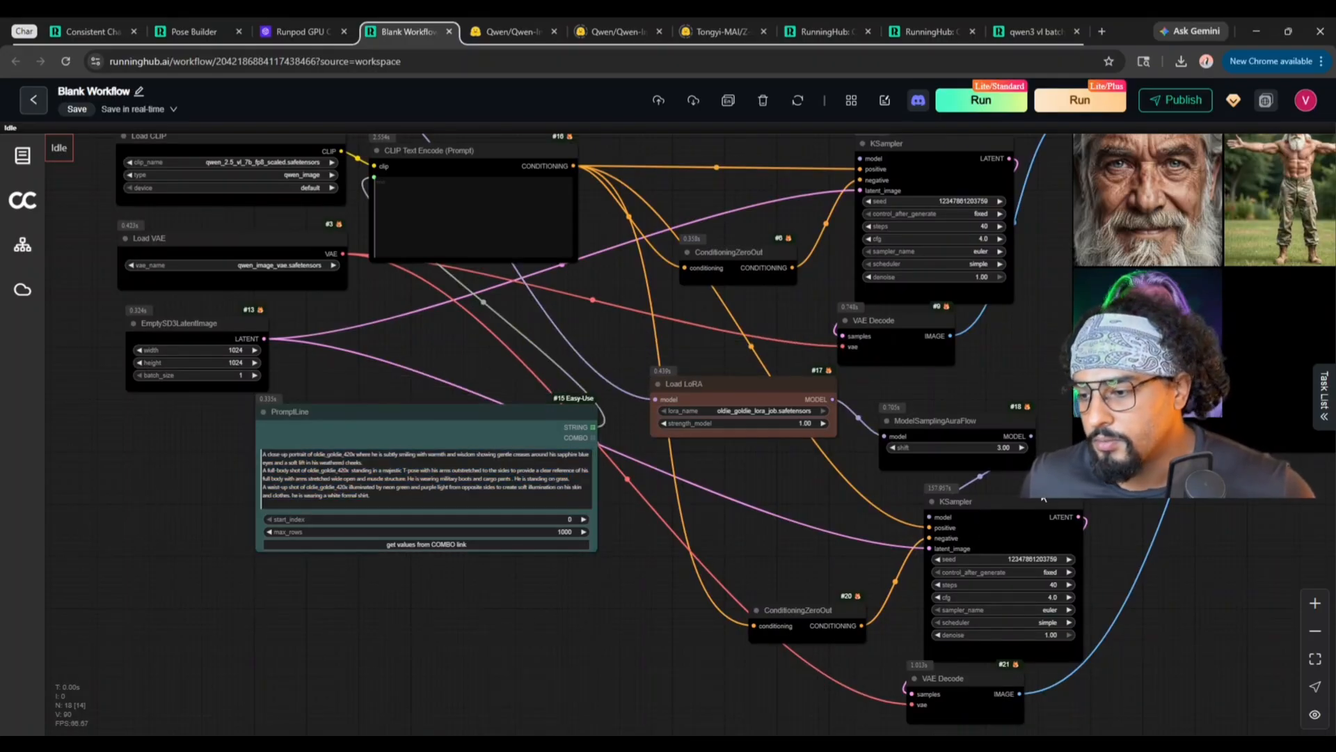
drag(1119, 453, 792, 545)
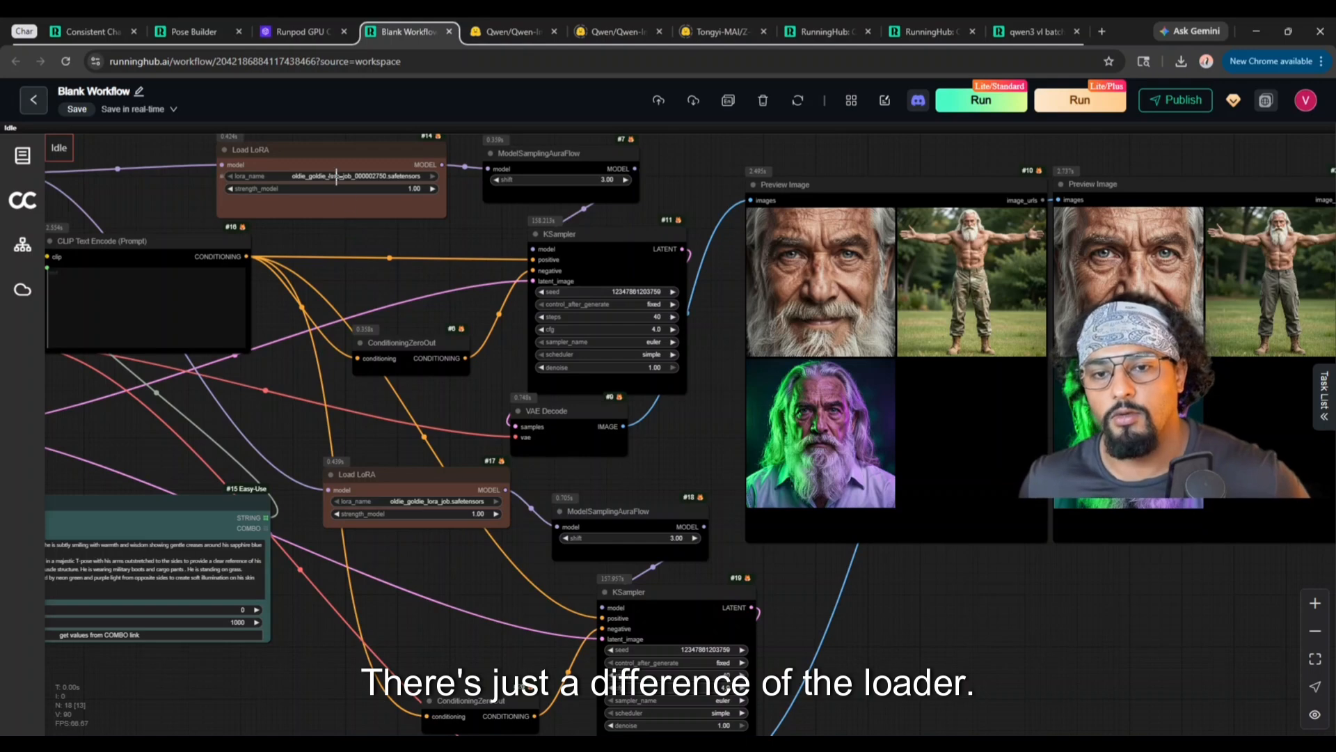
drag(1058, 599, 770, 635)
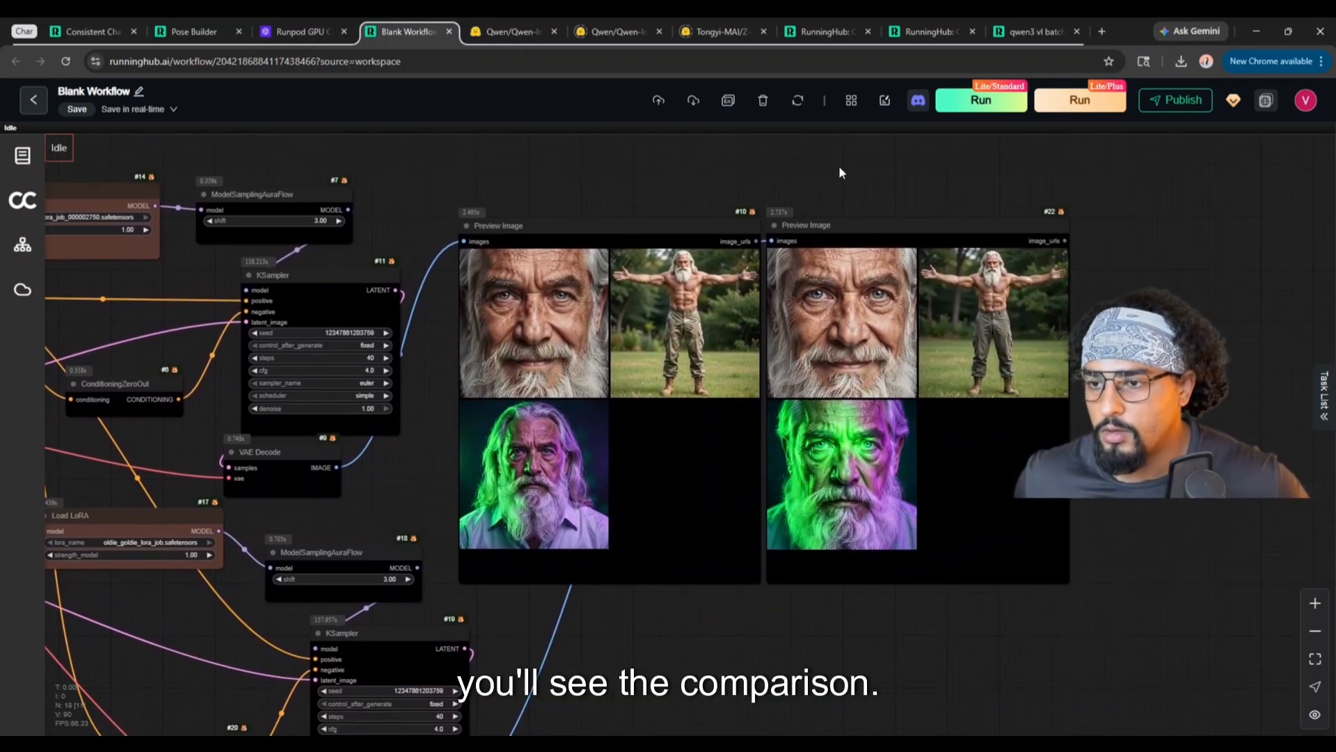
drag(838, 166, 769, 161)
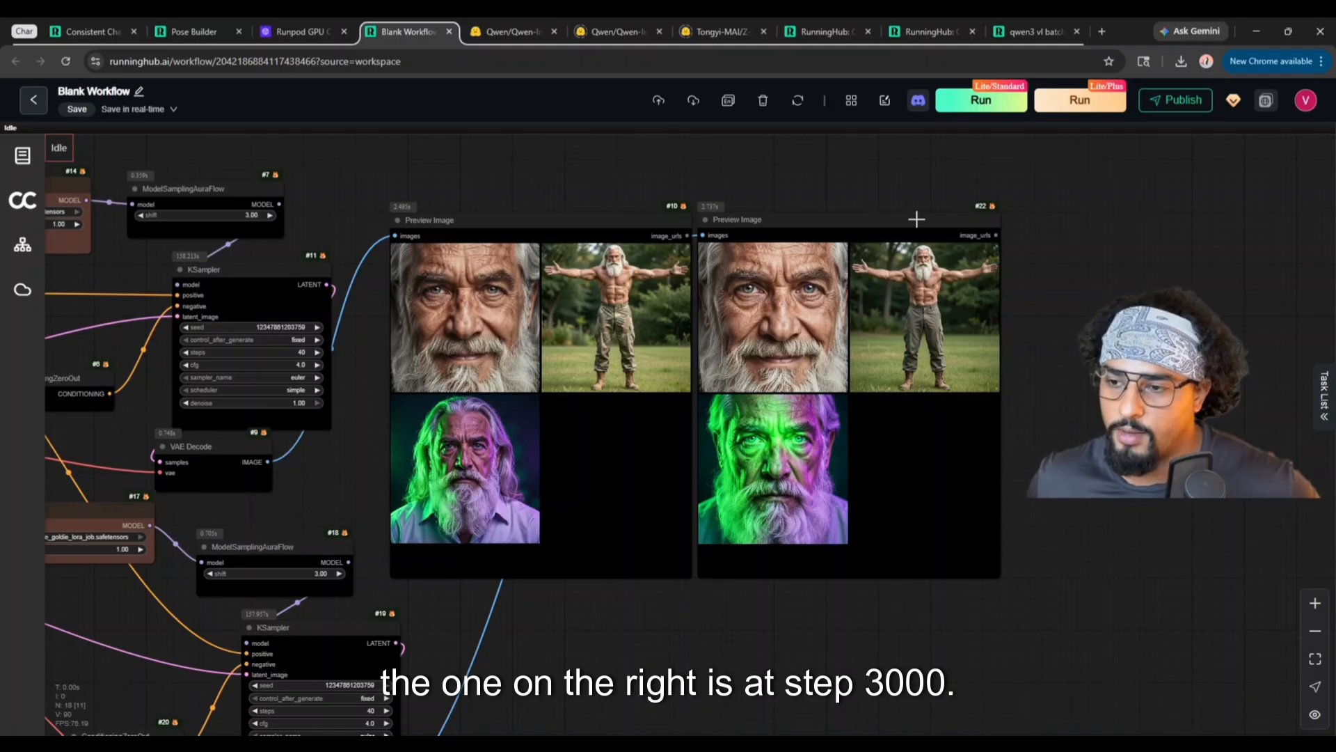
click(623, 325)
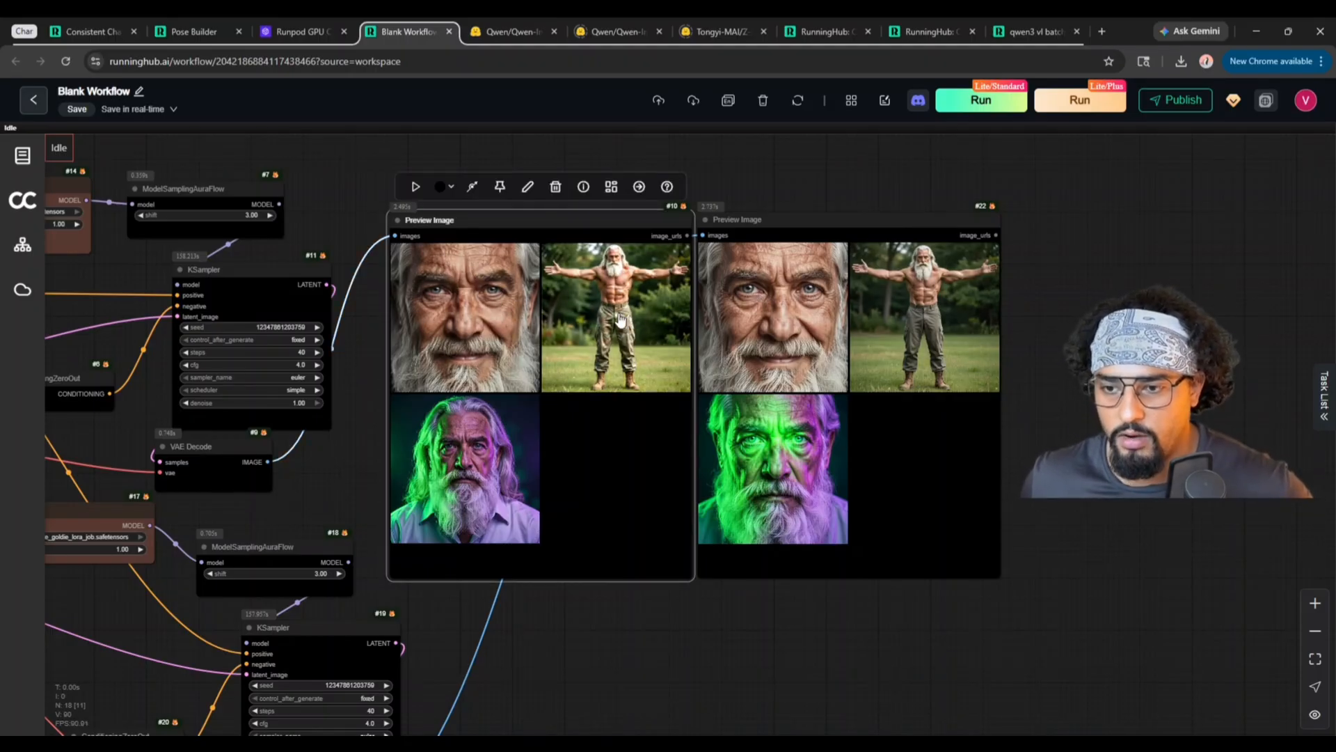
click(623, 326)
click(947, 297)
scroll(1059, 365, up, 5)
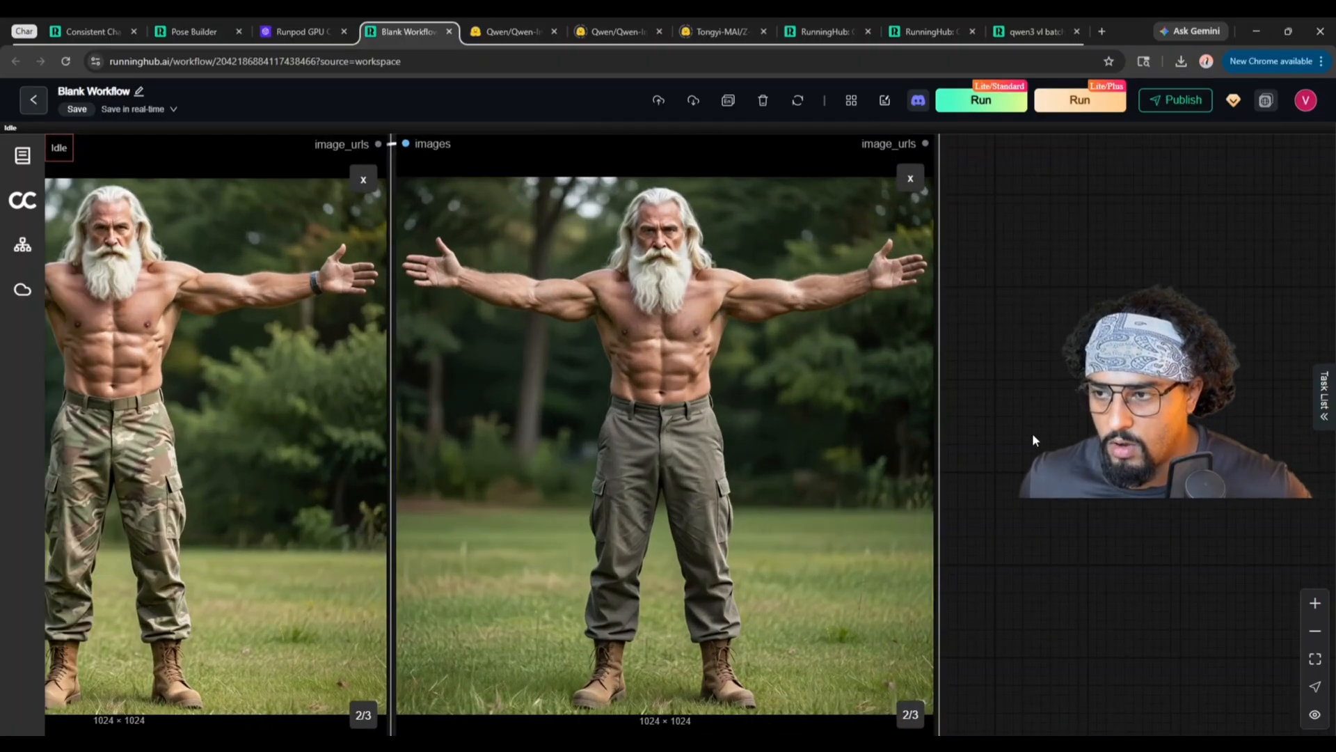
drag(1033, 435, 1268, 413)
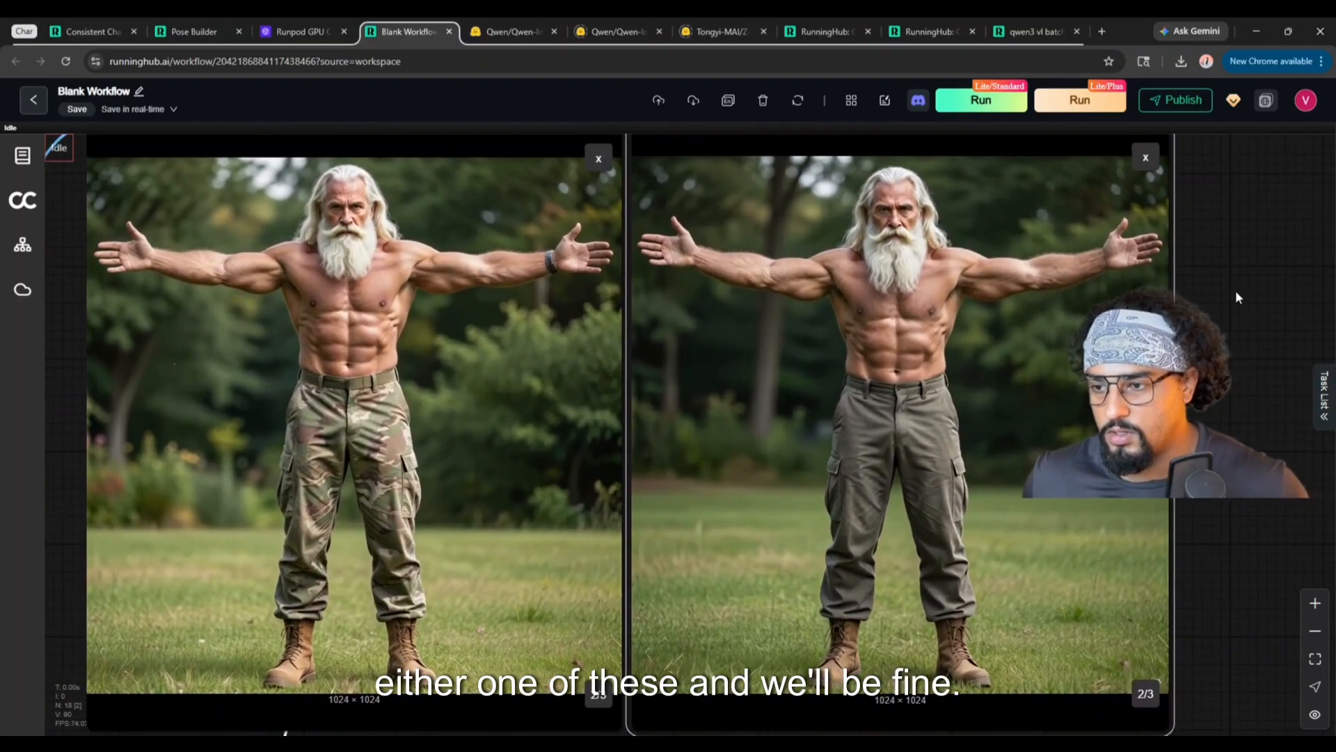
scroll(1234, 291, down, 3)
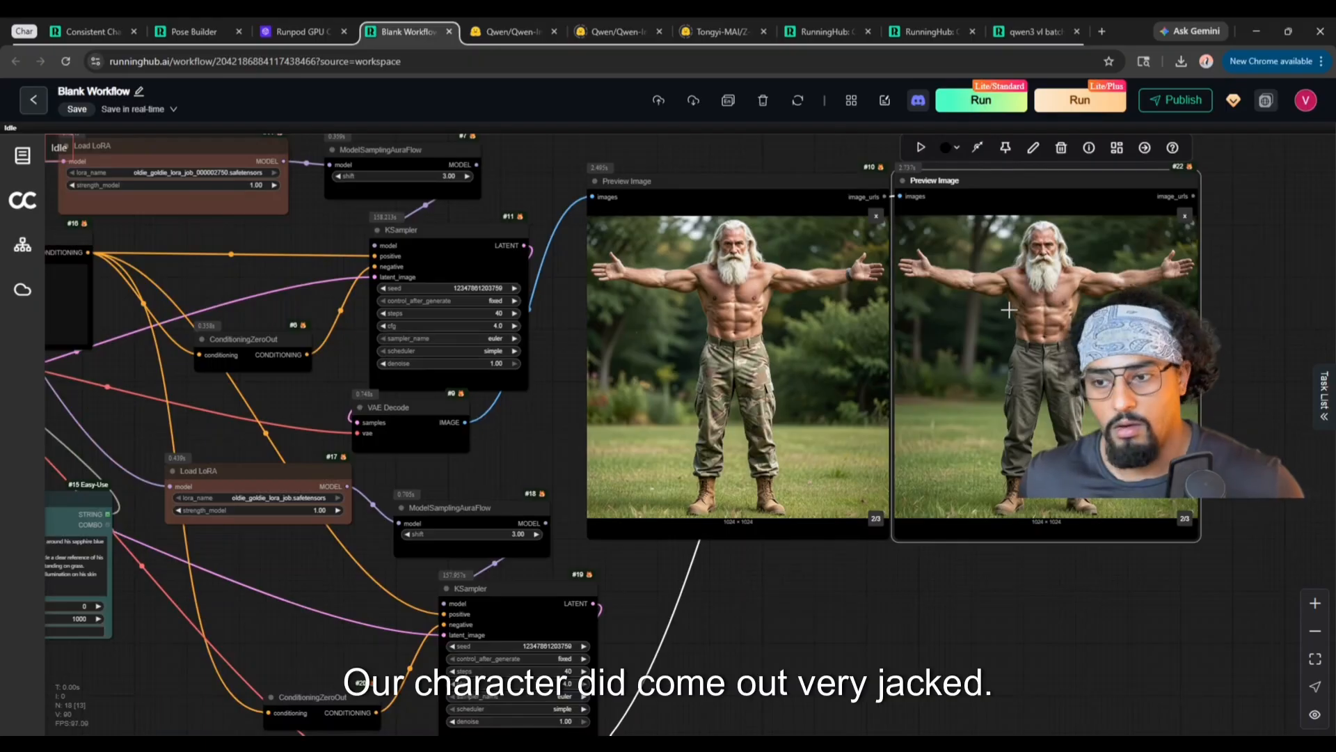
click(1185, 218)
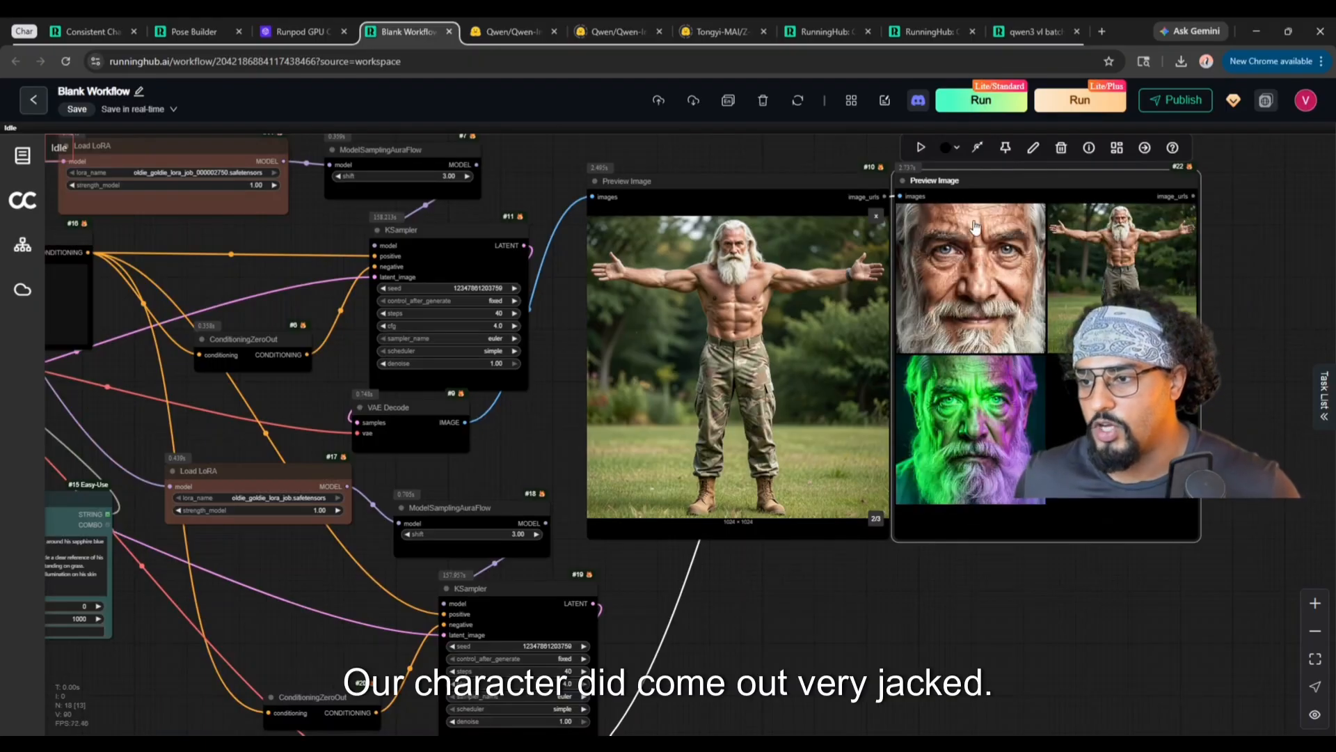
click(876, 215)
click(614, 445)
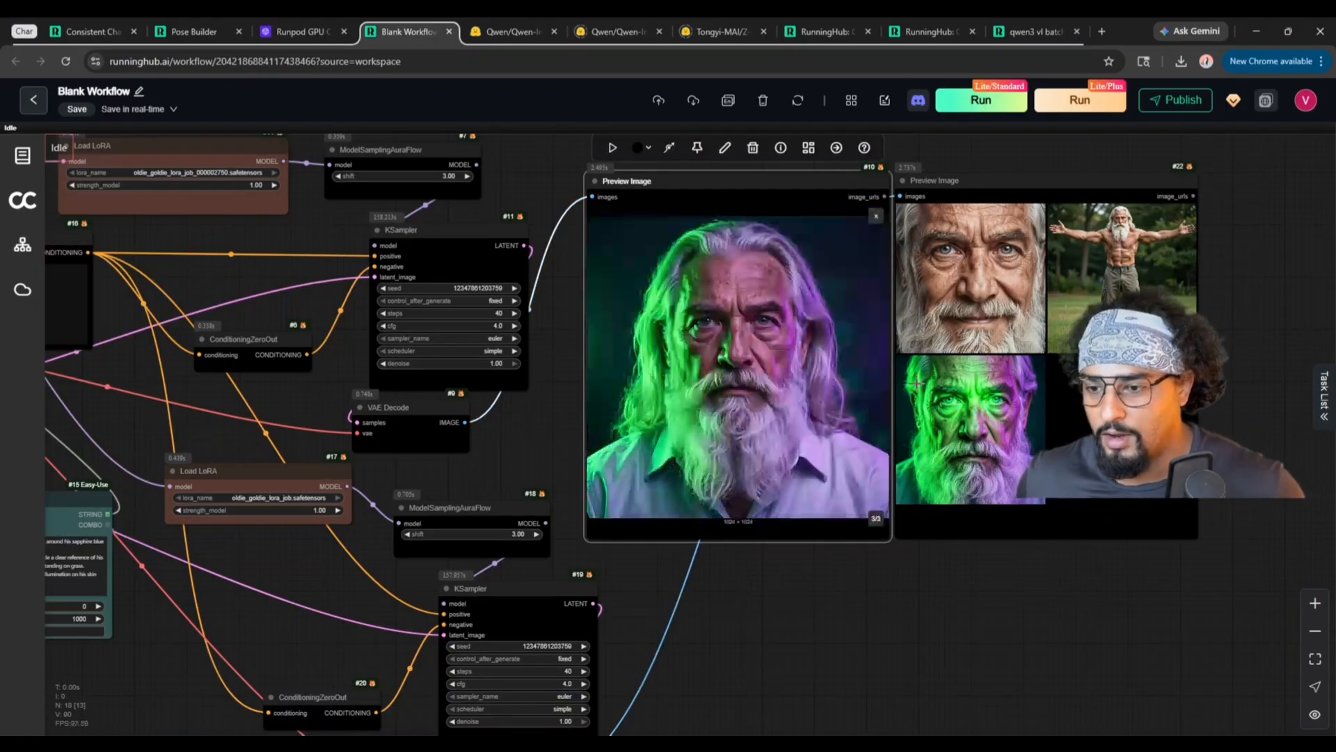
click(968, 431)
click(1257, 281)
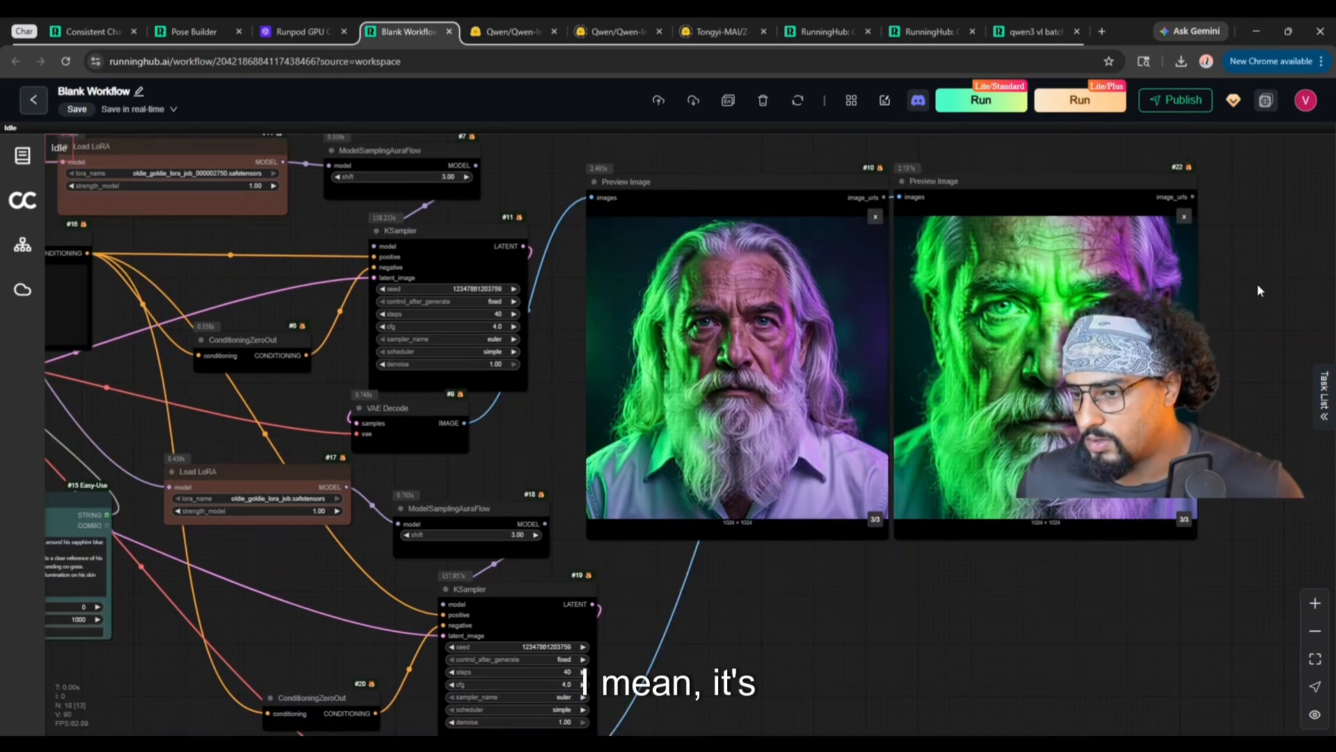
drag(1257, 283, 1056, 301)
scroll(1061, 335, up, 2)
scroll(1058, 340, up, 2)
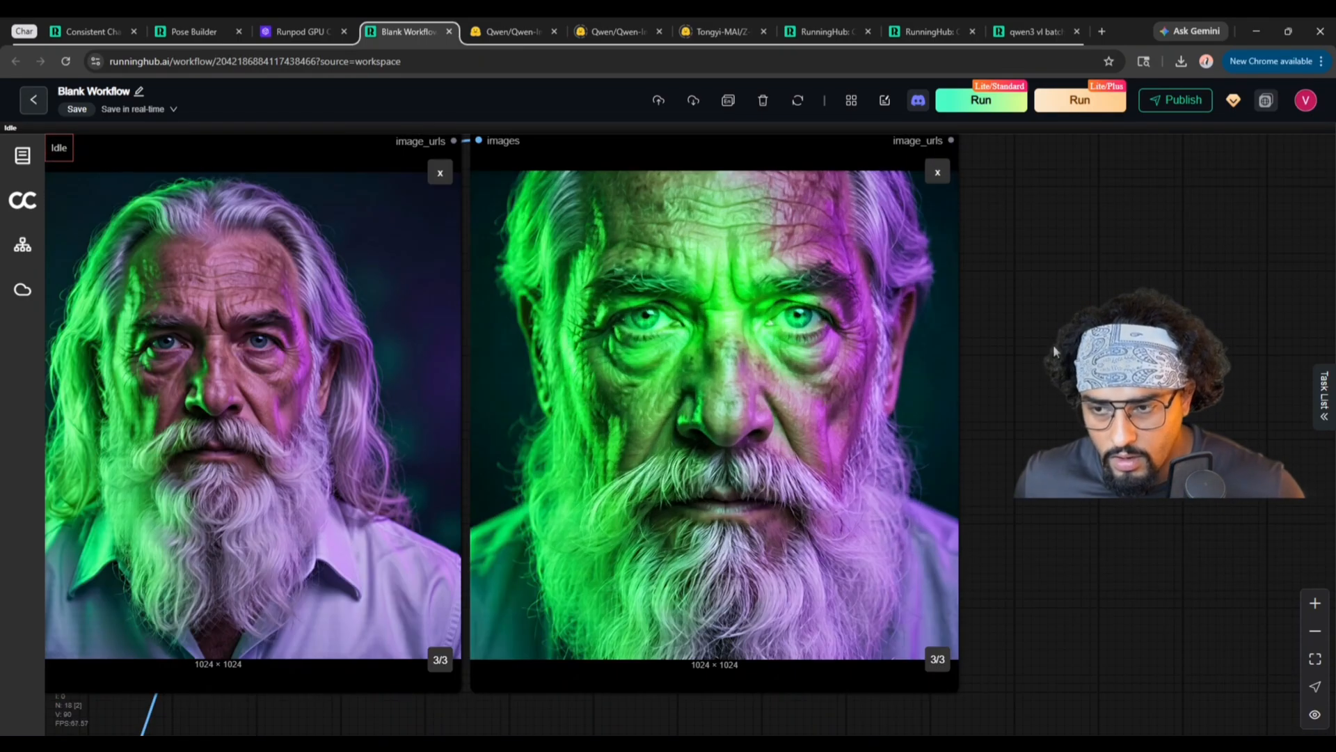
drag(1028, 392, 1183, 366)
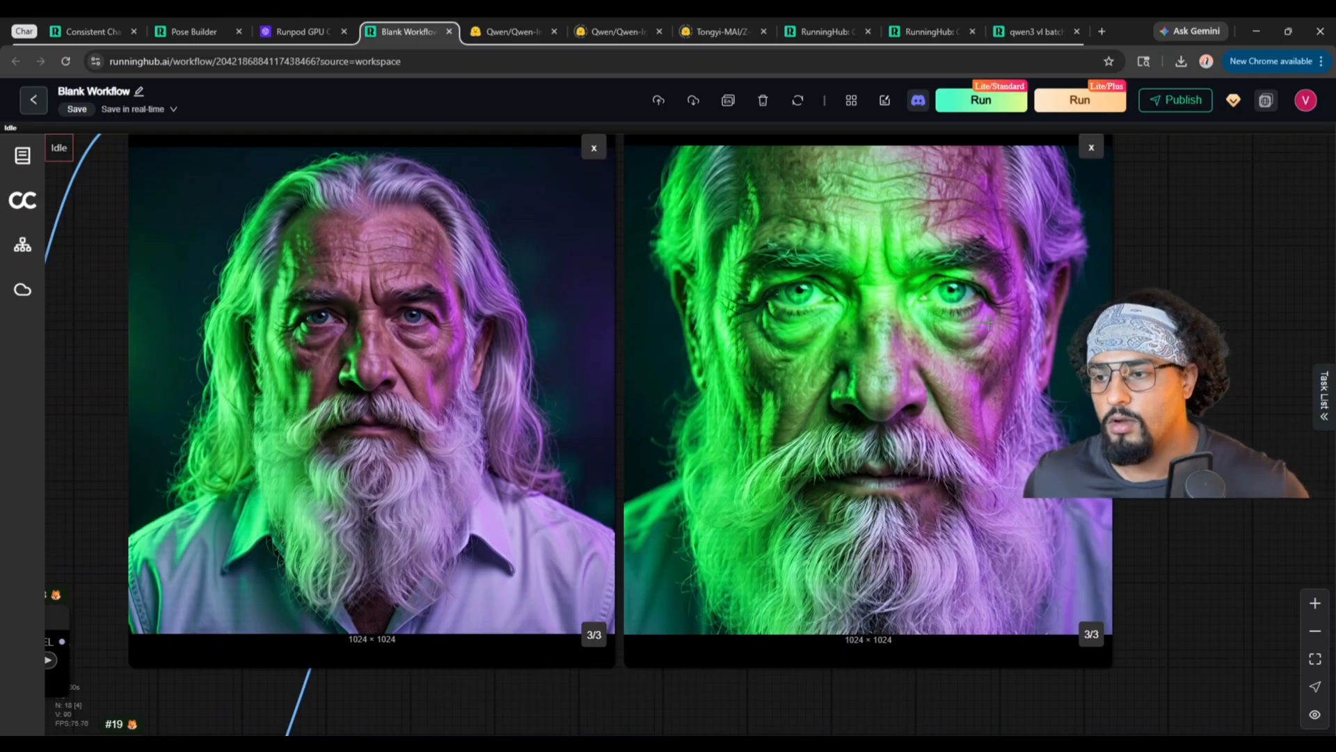
click(1091, 148)
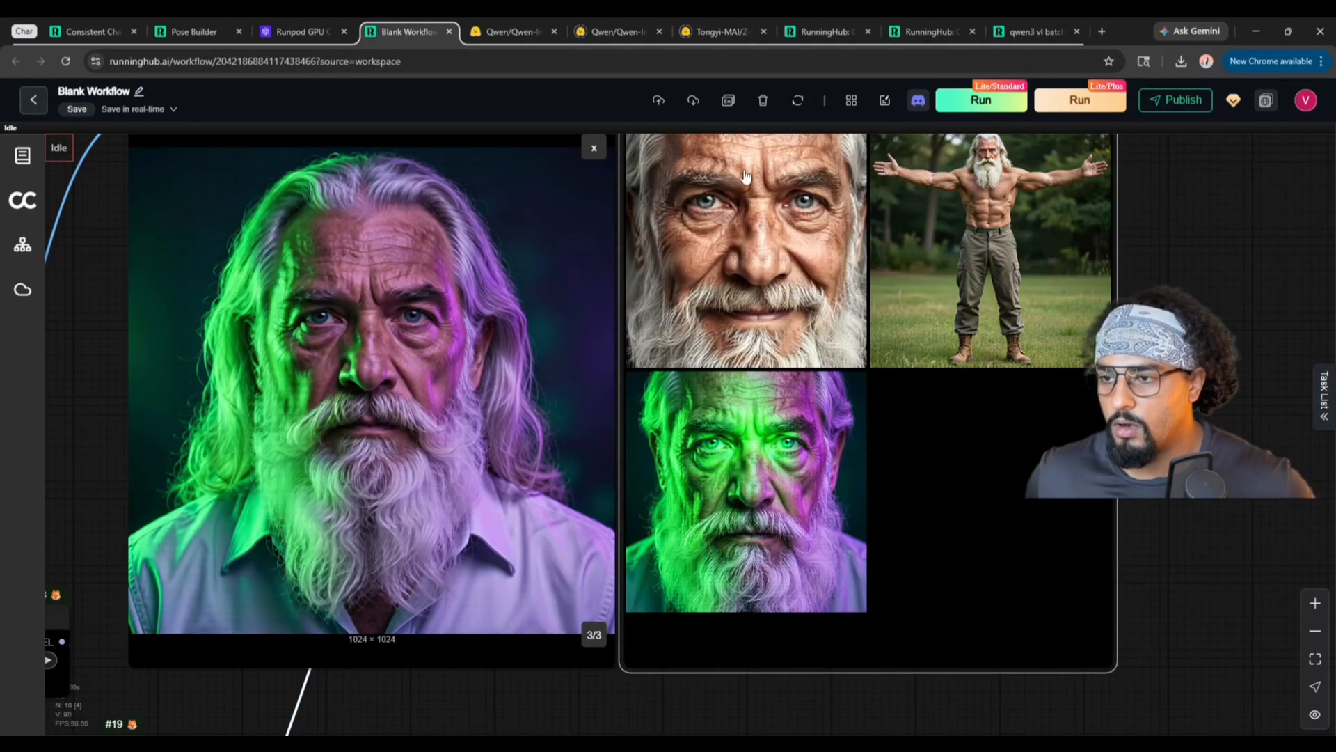
click(594, 148)
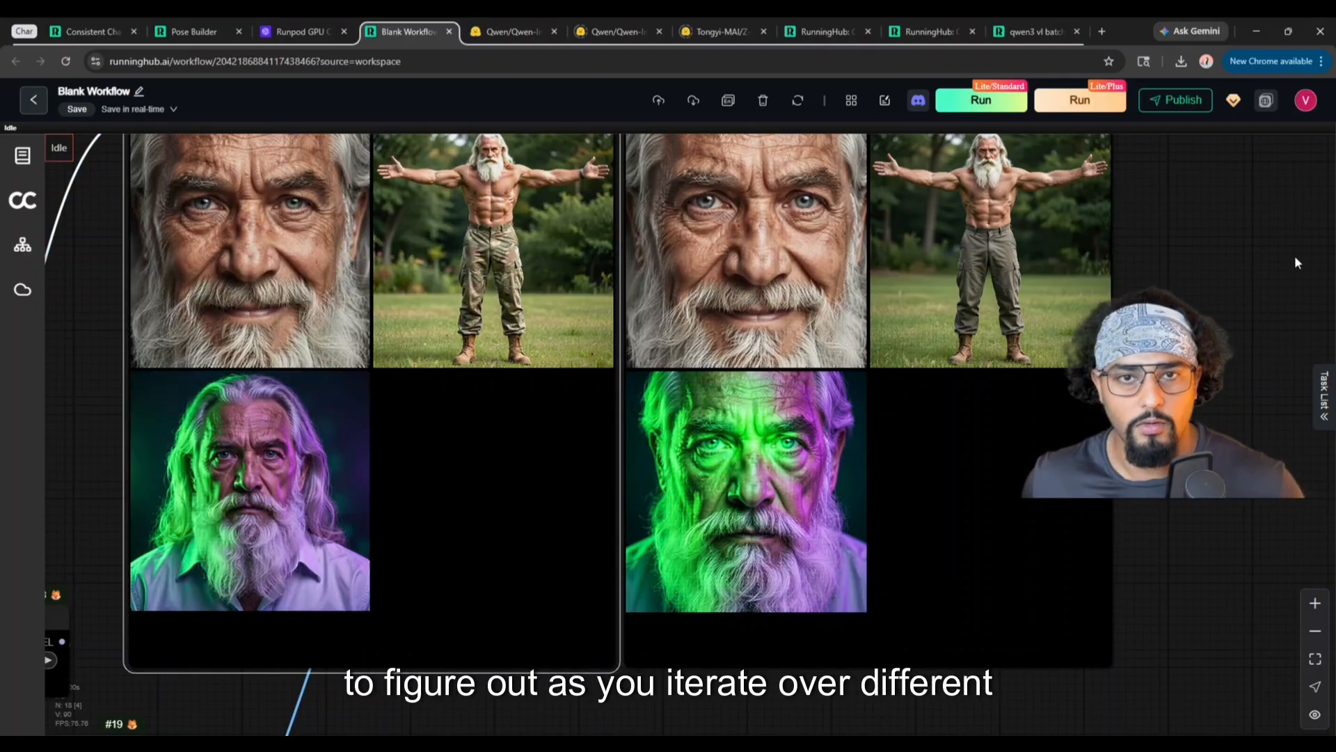
scroll(1216, 315, down, 5)
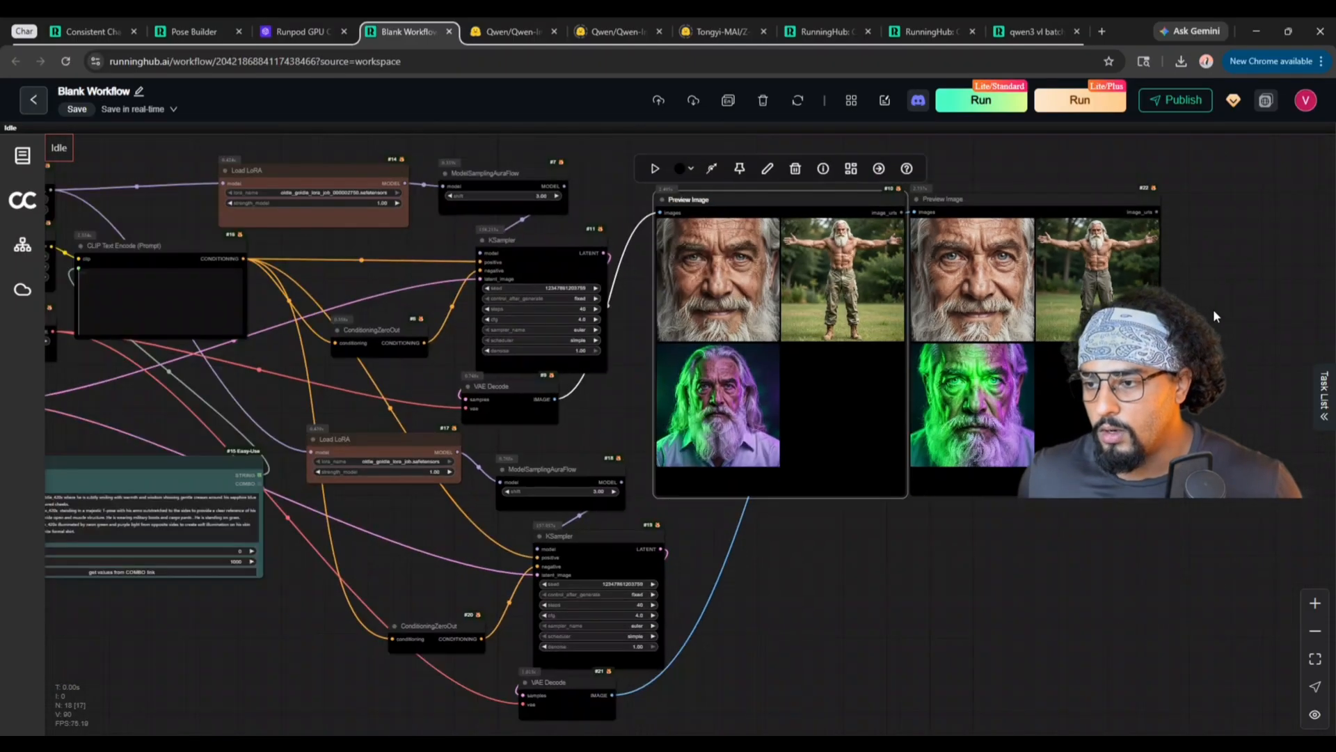
drag(978, 485, 891, 448)
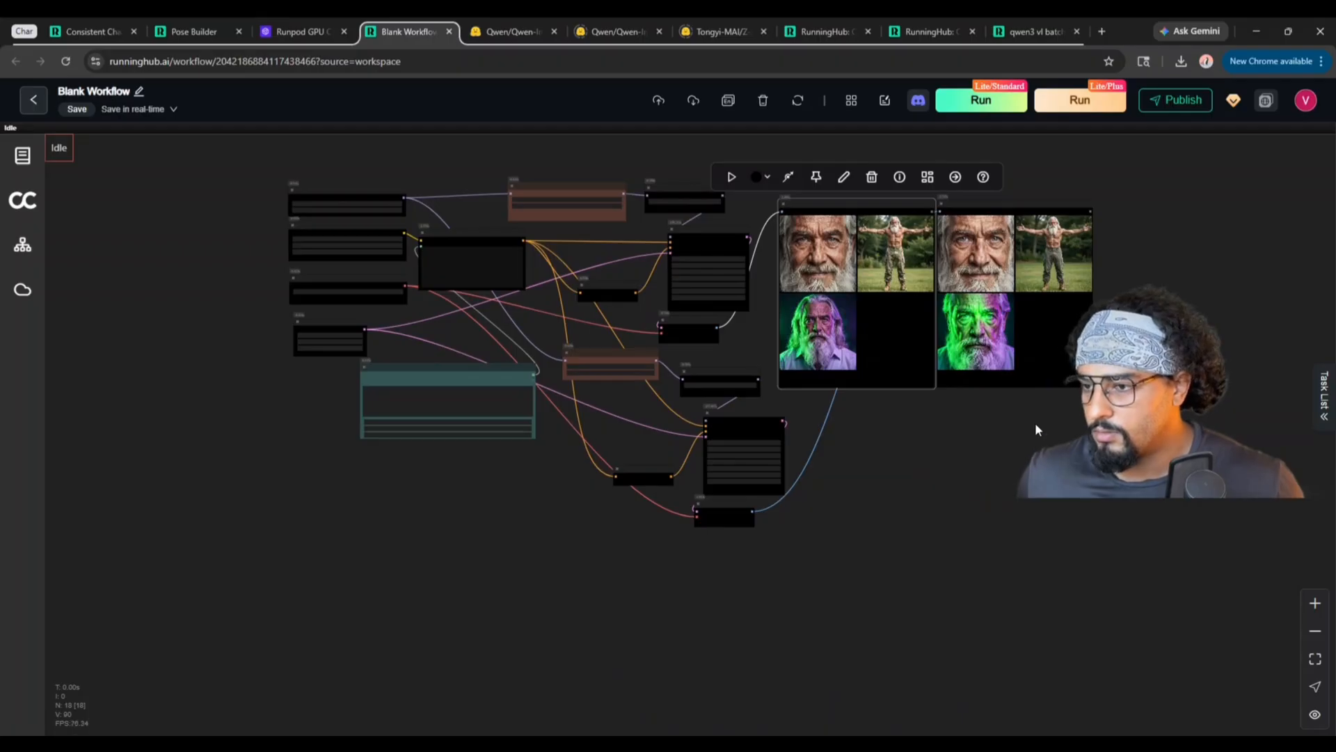